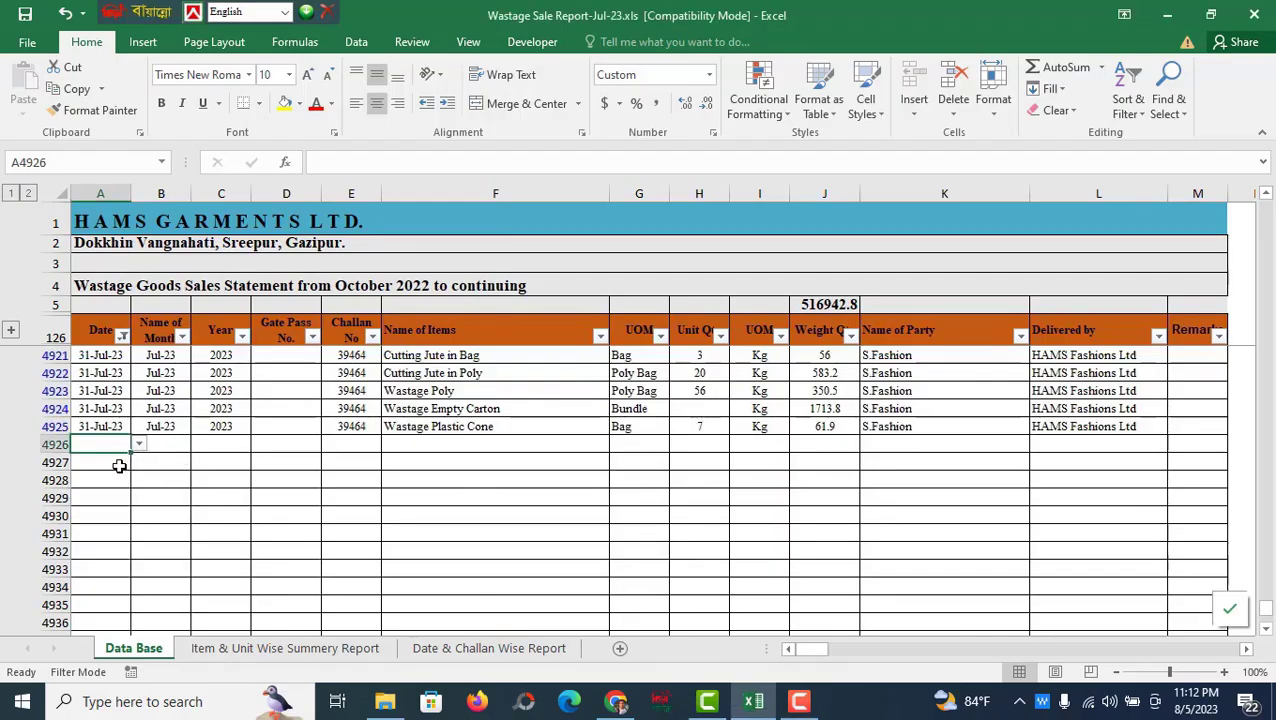
View the dates offered for cell A4926, the first empty Date cell in the Data Base sheet.
left_click(118, 460)
left_click(117, 444)
left_click(140, 447)
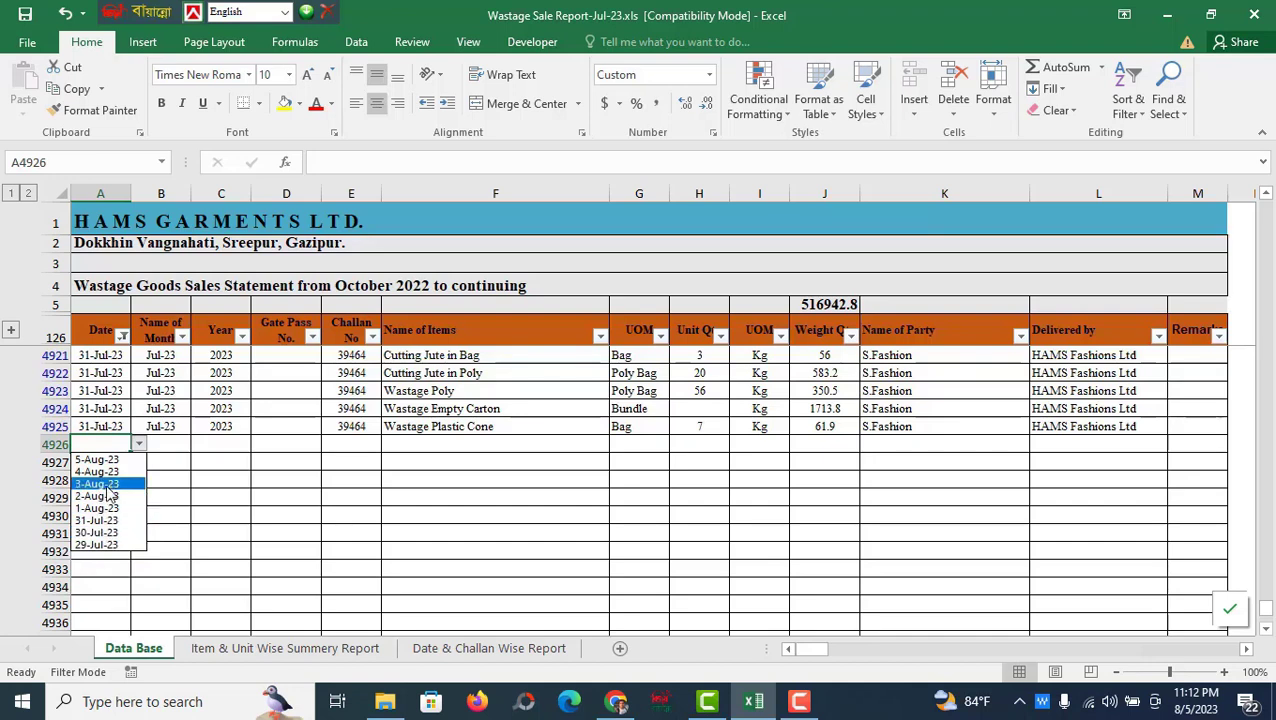
Check which months the Name of Month filter offers on the Item & Unit Wise Summery Report sheet.
left_click(290, 648)
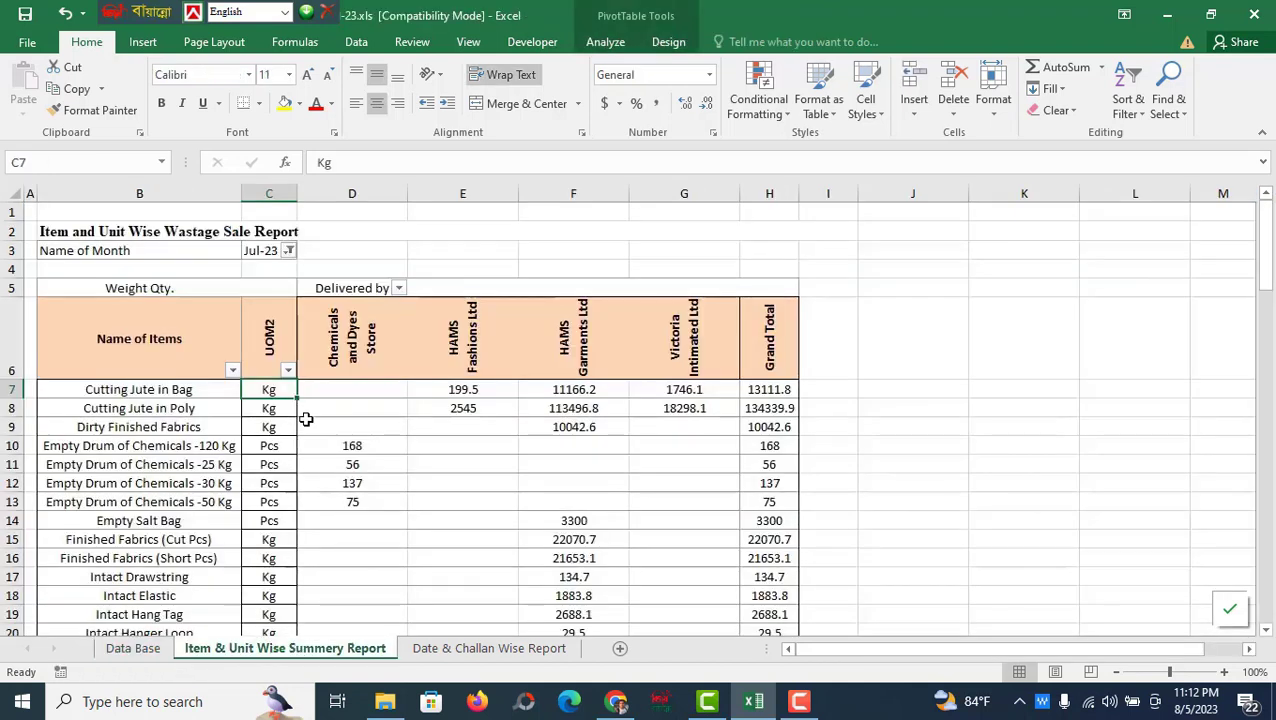
left_click(288, 251)
scroll(287, 380, "down", 4)
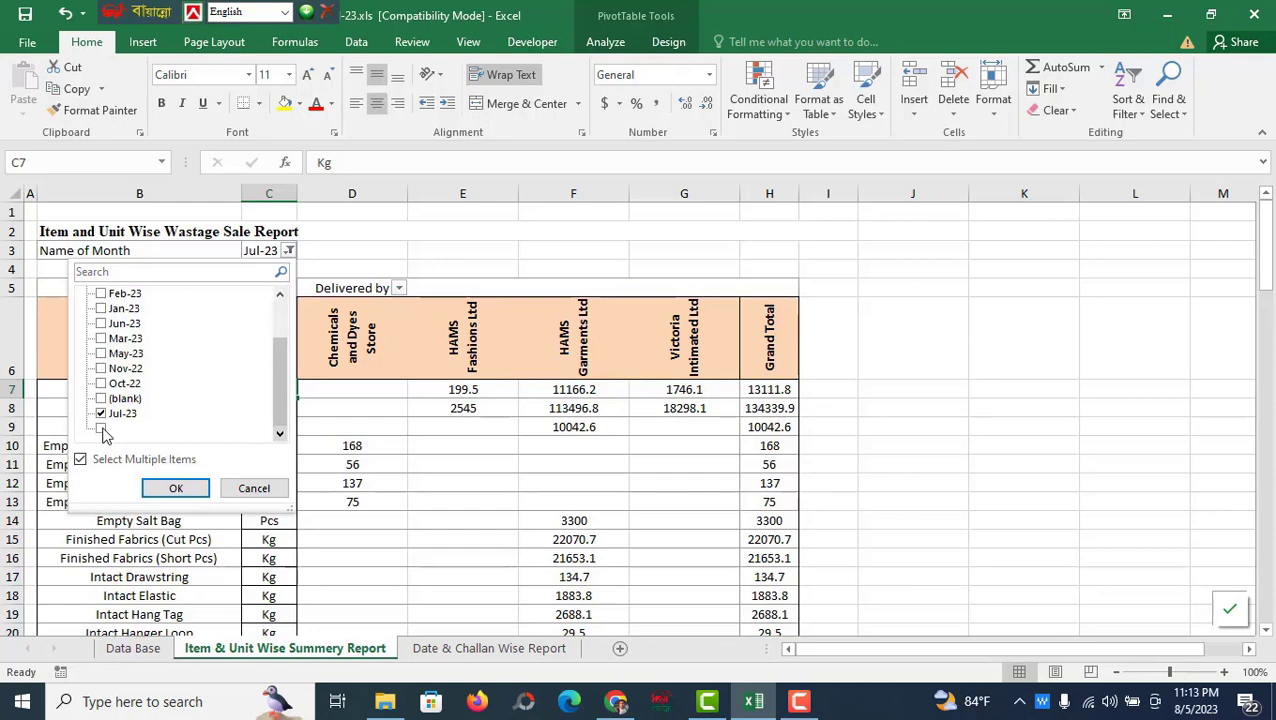
Set the date in cell A4926 of the Data Base sheet to 1-Aug-23.
left_click(157, 650)
left_click(157, 650)
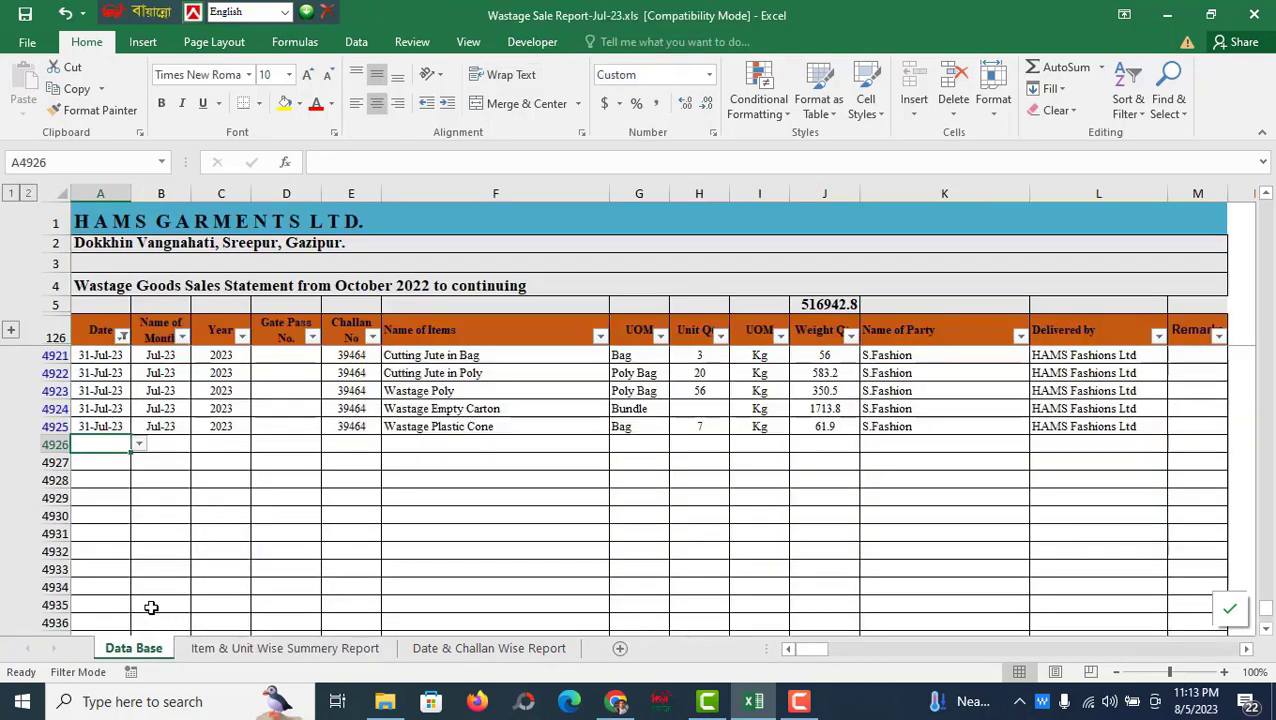
left_click(141, 448)
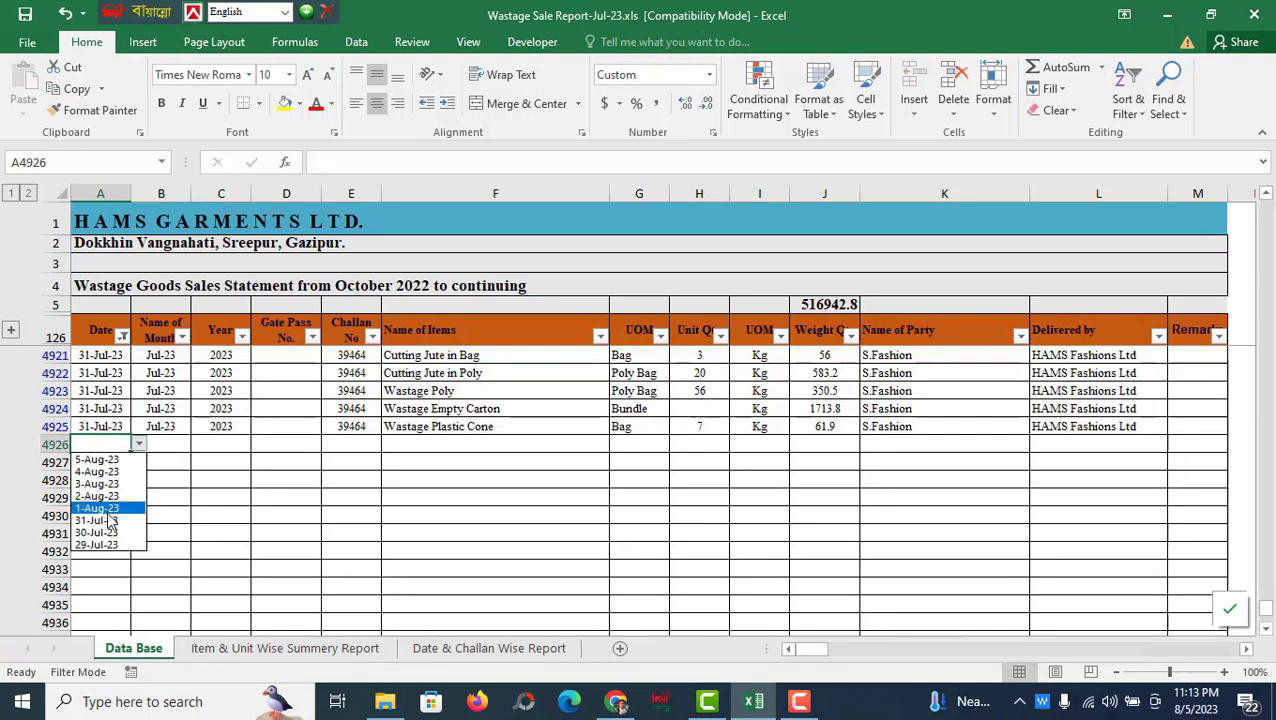
left_click(113, 514)
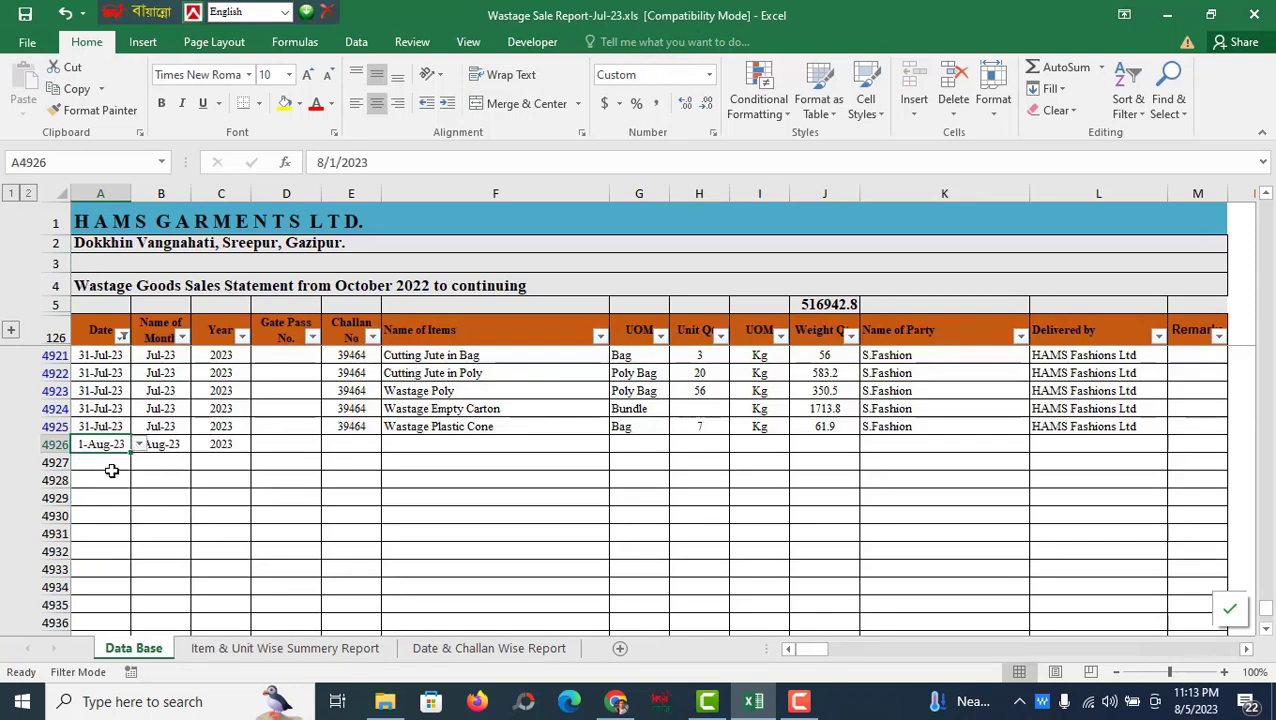
Inspect the date, month and year cells of row 4926 and the formulas behind them.
left_click(110, 465)
left_click(110, 443)
left_click(161, 444)
left_click(222, 447)
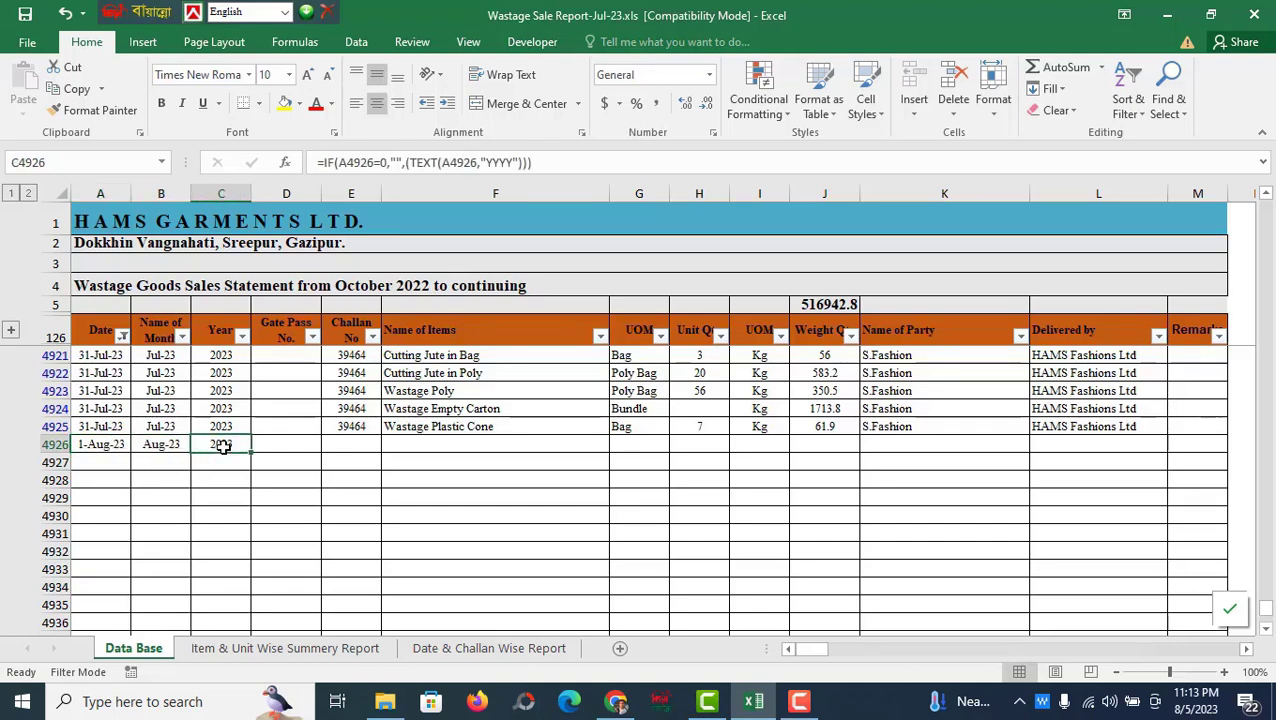
left_click(100, 444)
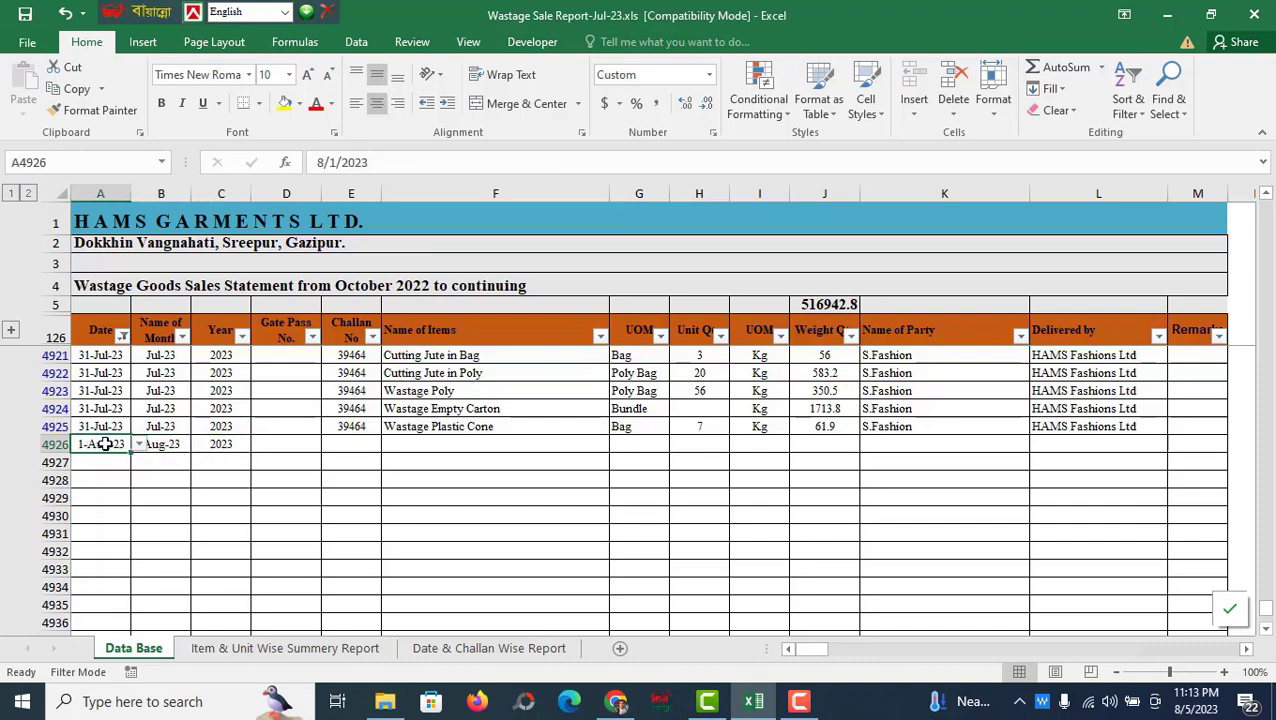
left_click(222, 443)
Refresh the pivot table on the Item & Unit Wise Summery Report sheet.
left_click(222, 647)
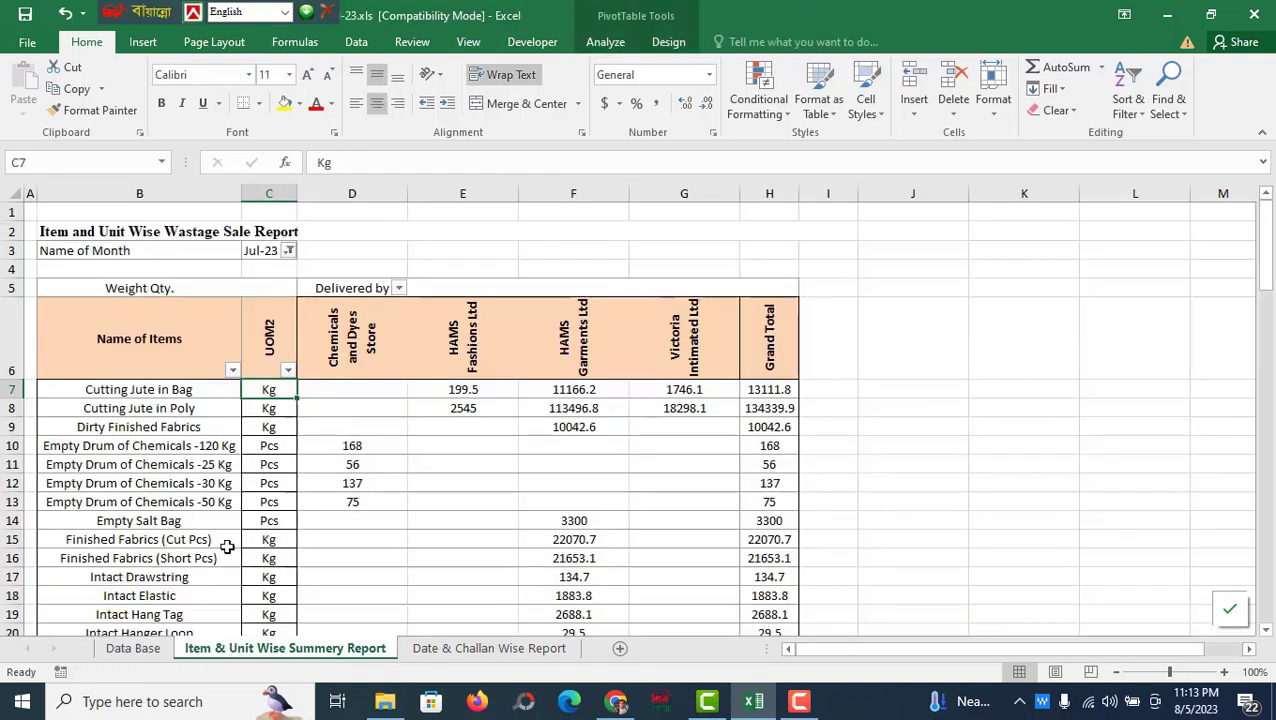
left_click(288, 250)
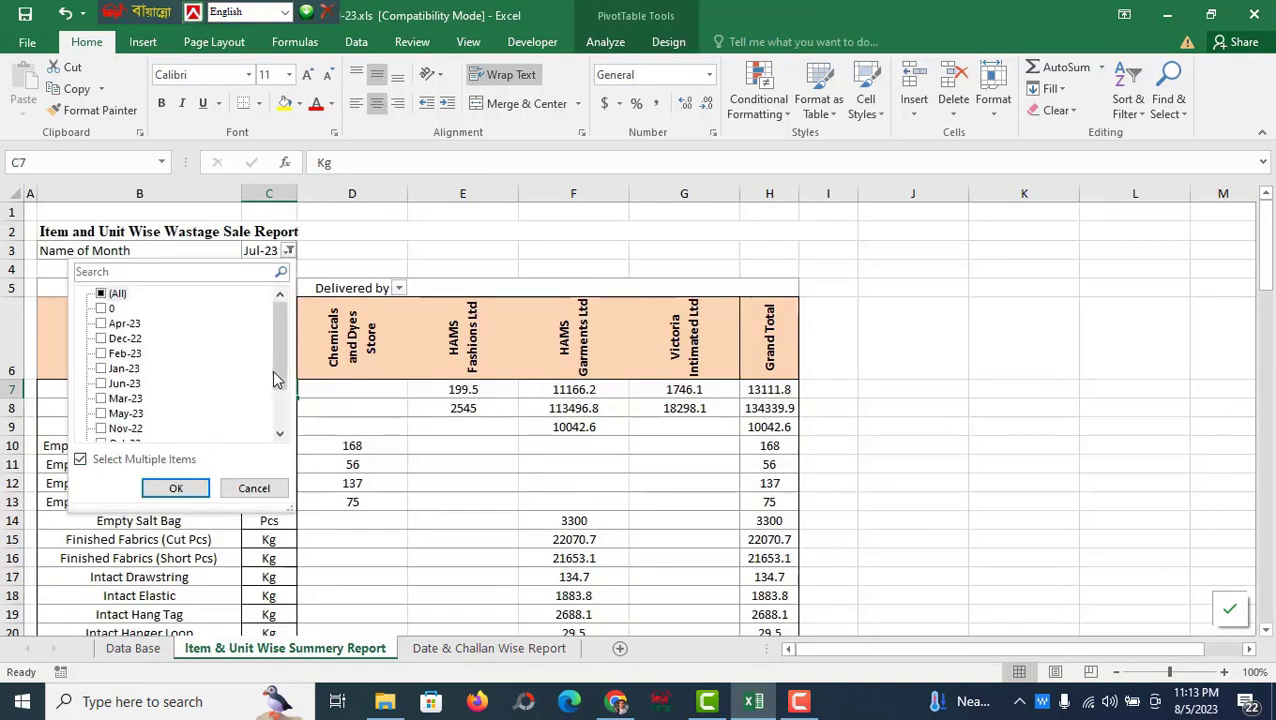
left_click_drag(279, 370, 280, 432)
left_click(362, 408)
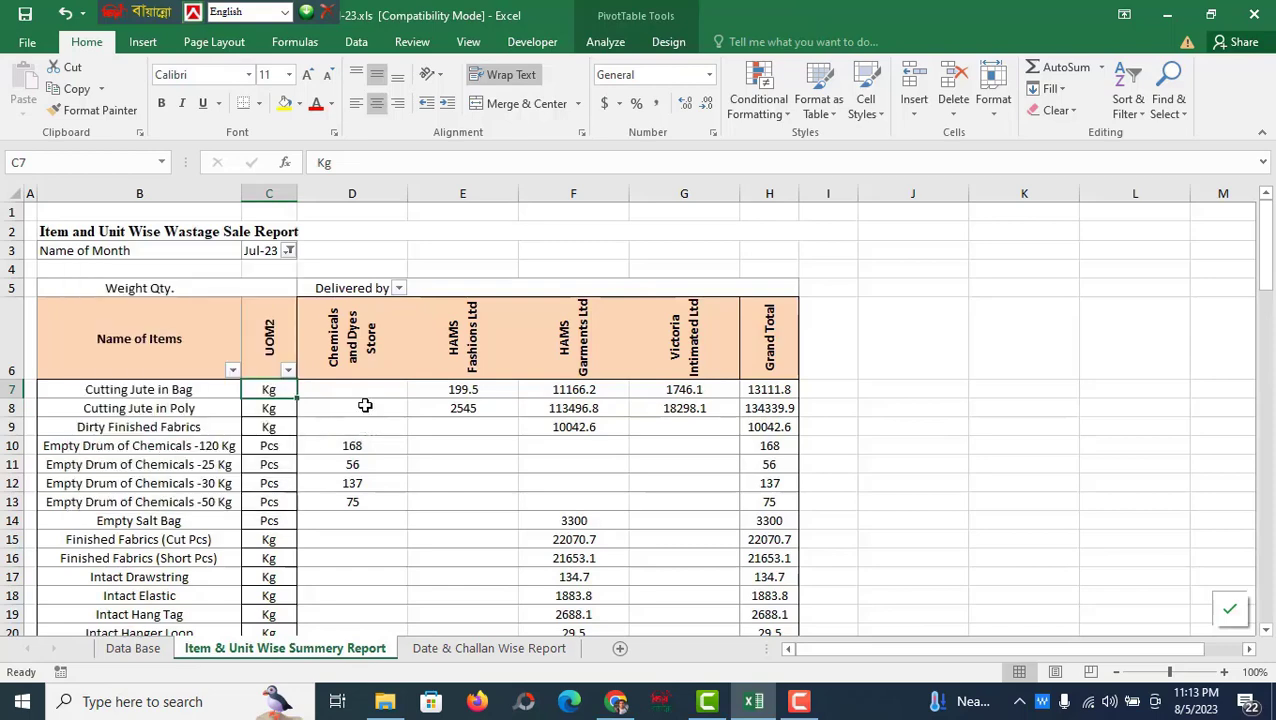
right_click(364, 408)
left_click(420, 203)
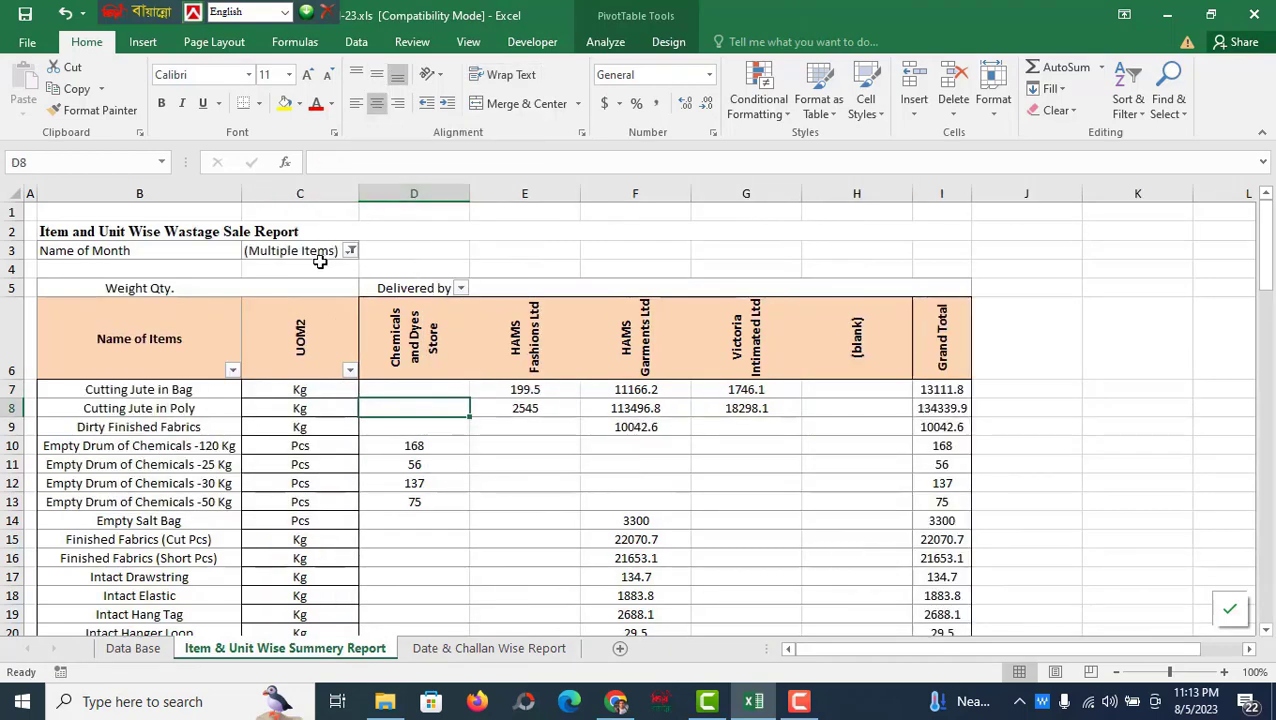
Remove Jul-23 from the pivot table's Name of Month filter, keeping only Aug-23 selected.
left_click(351, 251)
left_click_drag(340, 358, 341, 404)
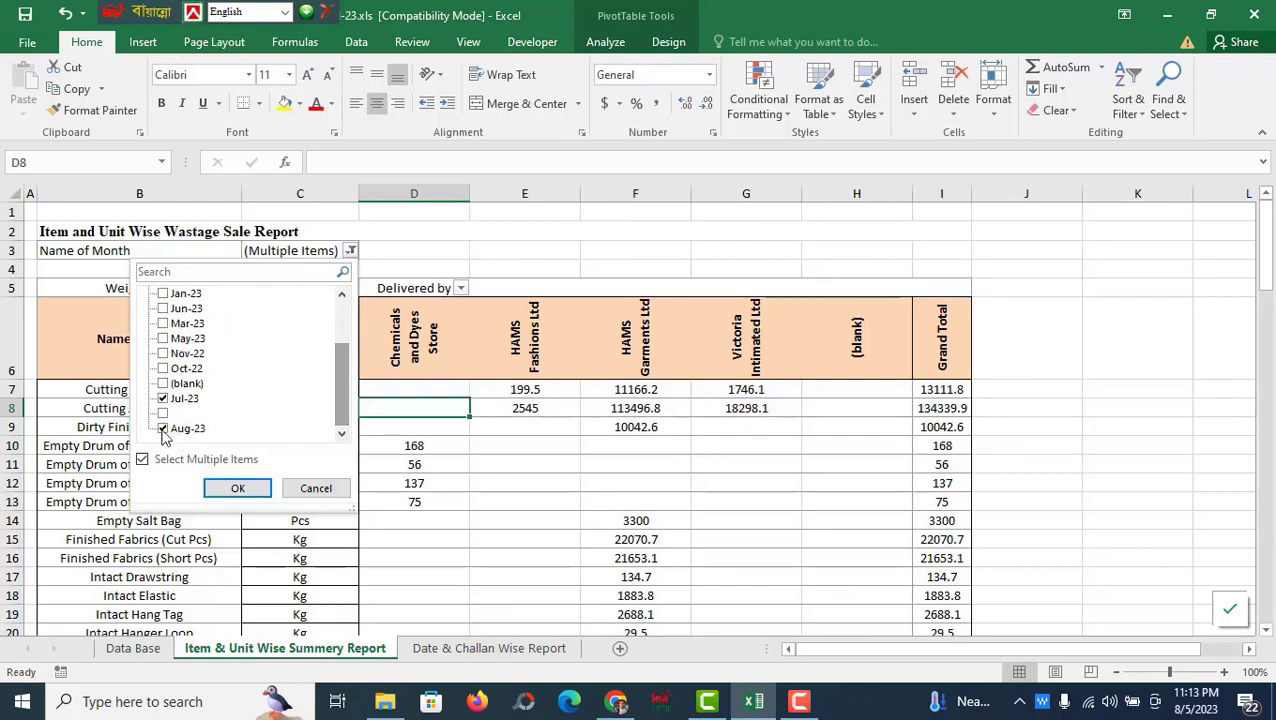
left_click(163, 398)
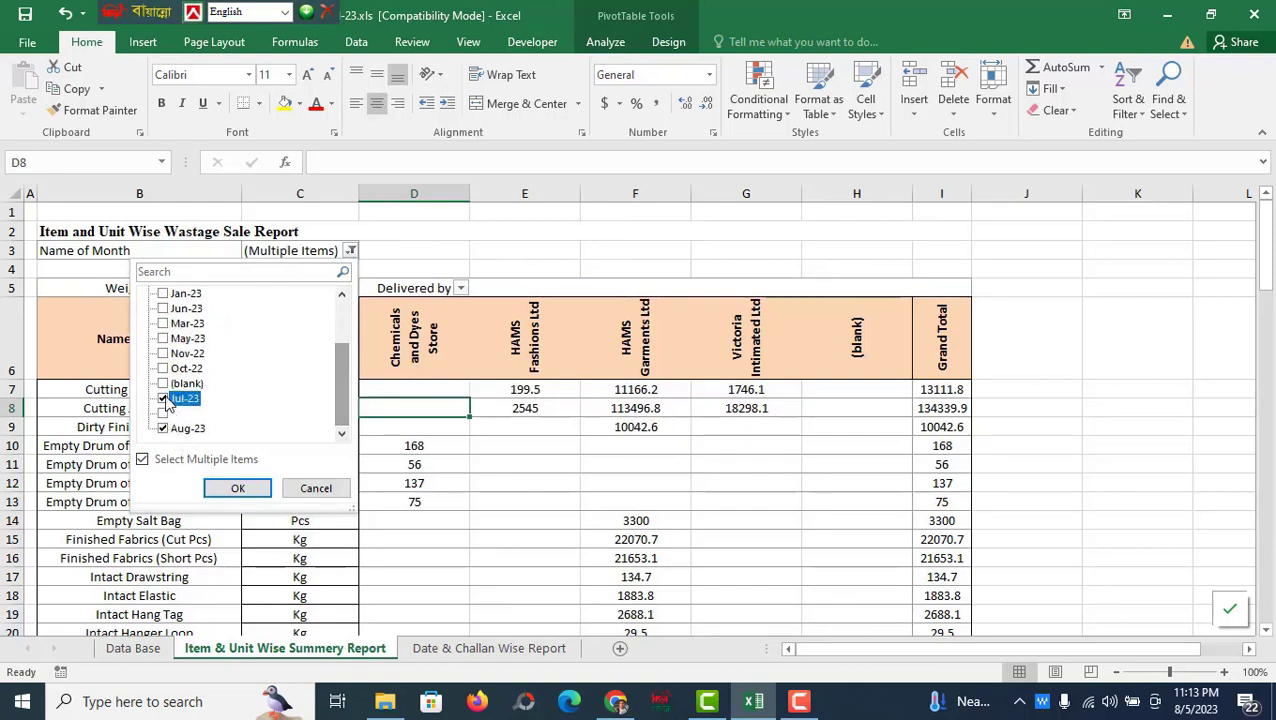
left_click(238, 488)
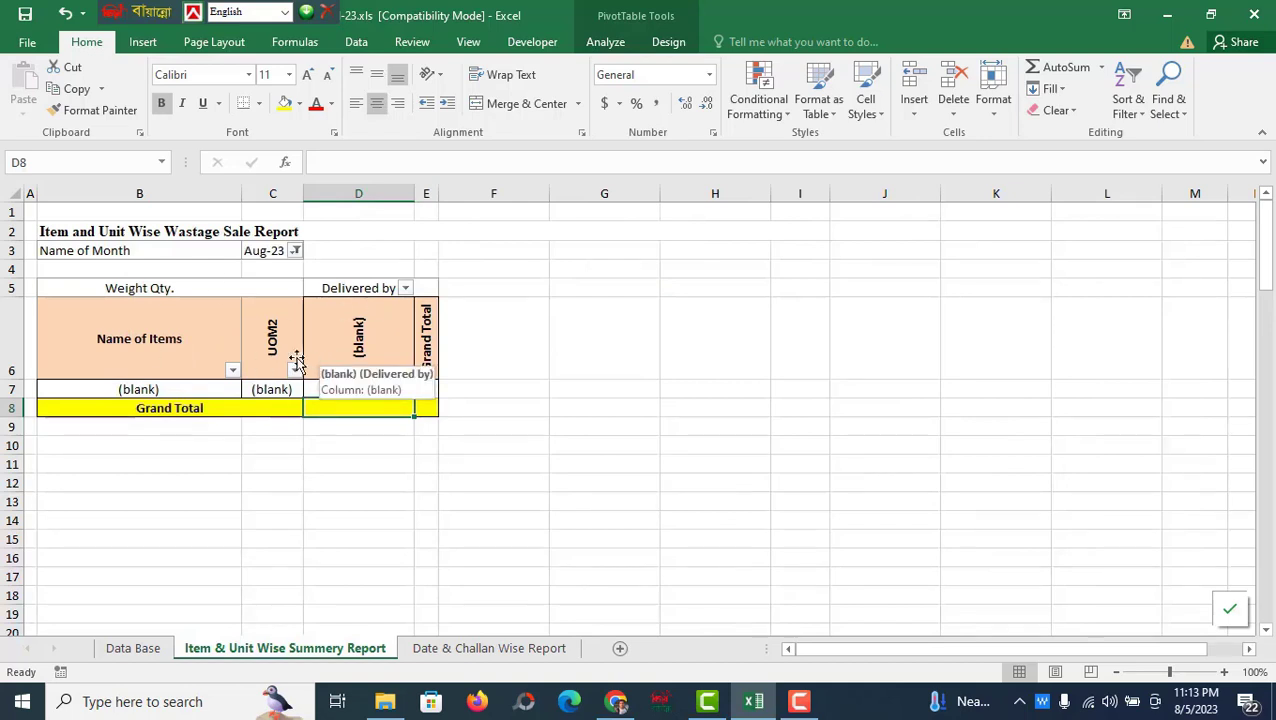
Add May-23 to the months selected in the pivot table's Name of Month filter.
left_click(295, 251)
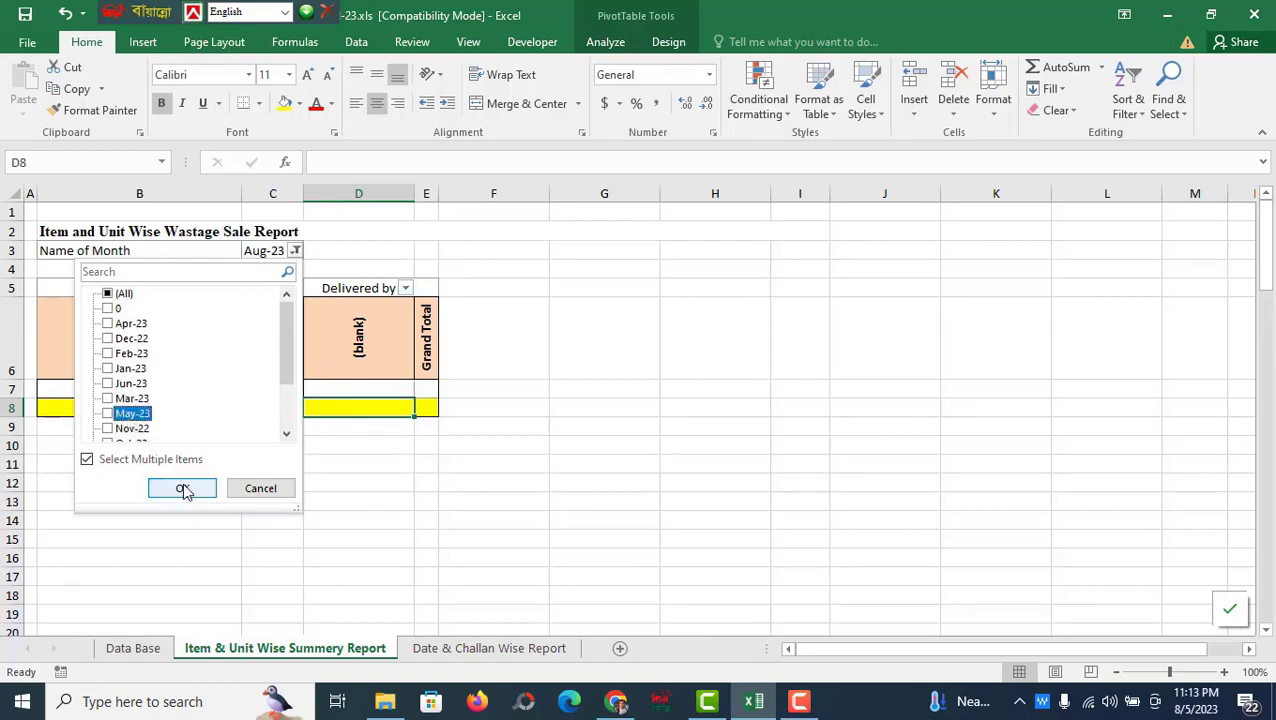
left_click(110, 414)
left_click(180, 486)
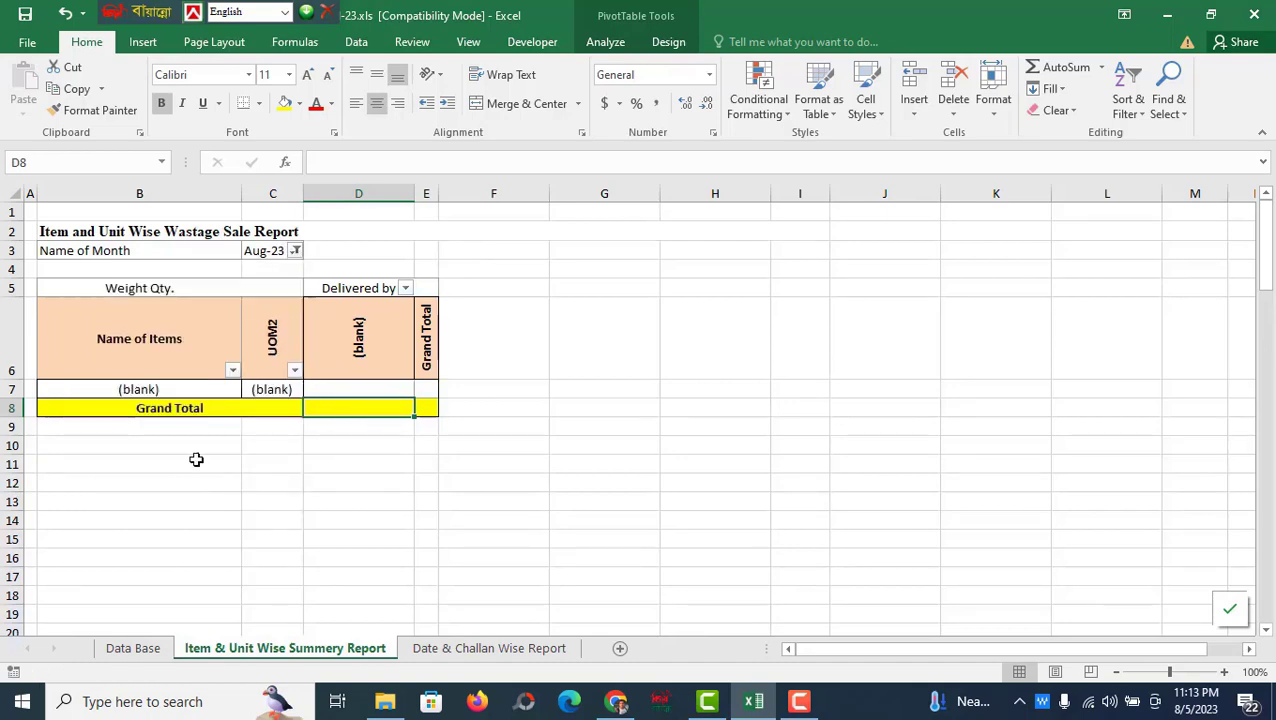
left_click(350, 251)
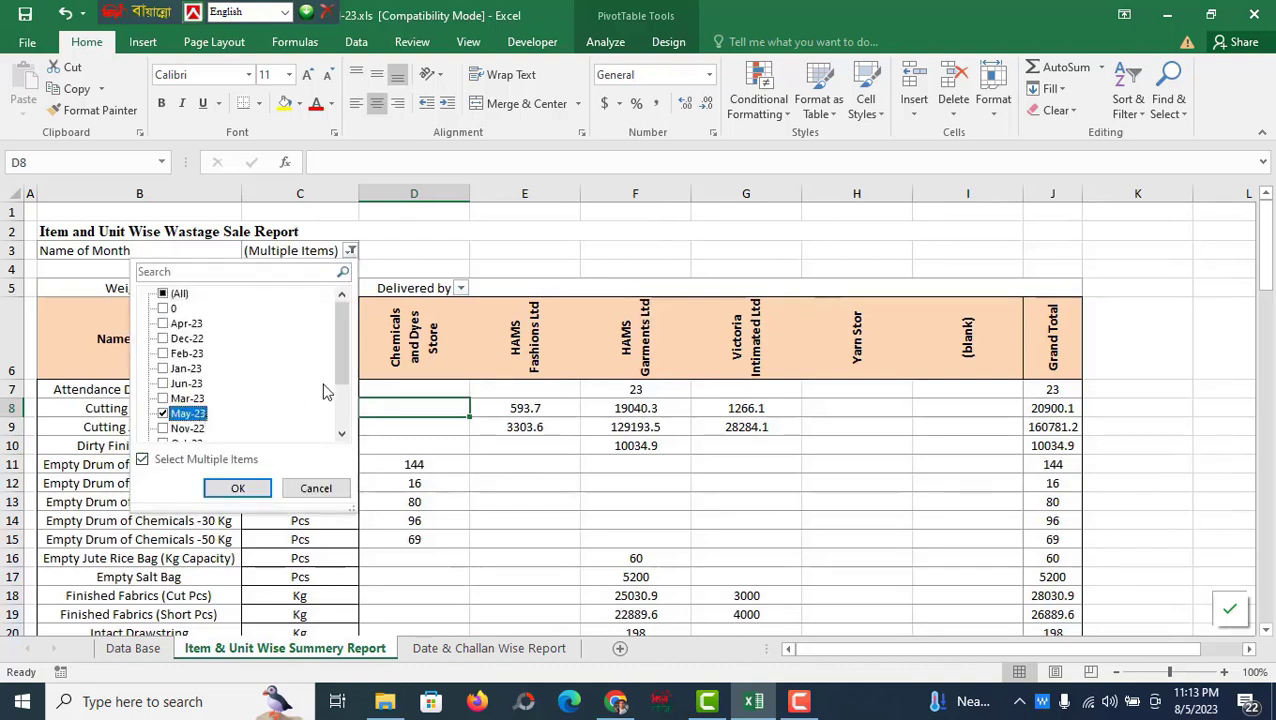
left_click(165, 413)
scroll(343, 356, "down", 2)
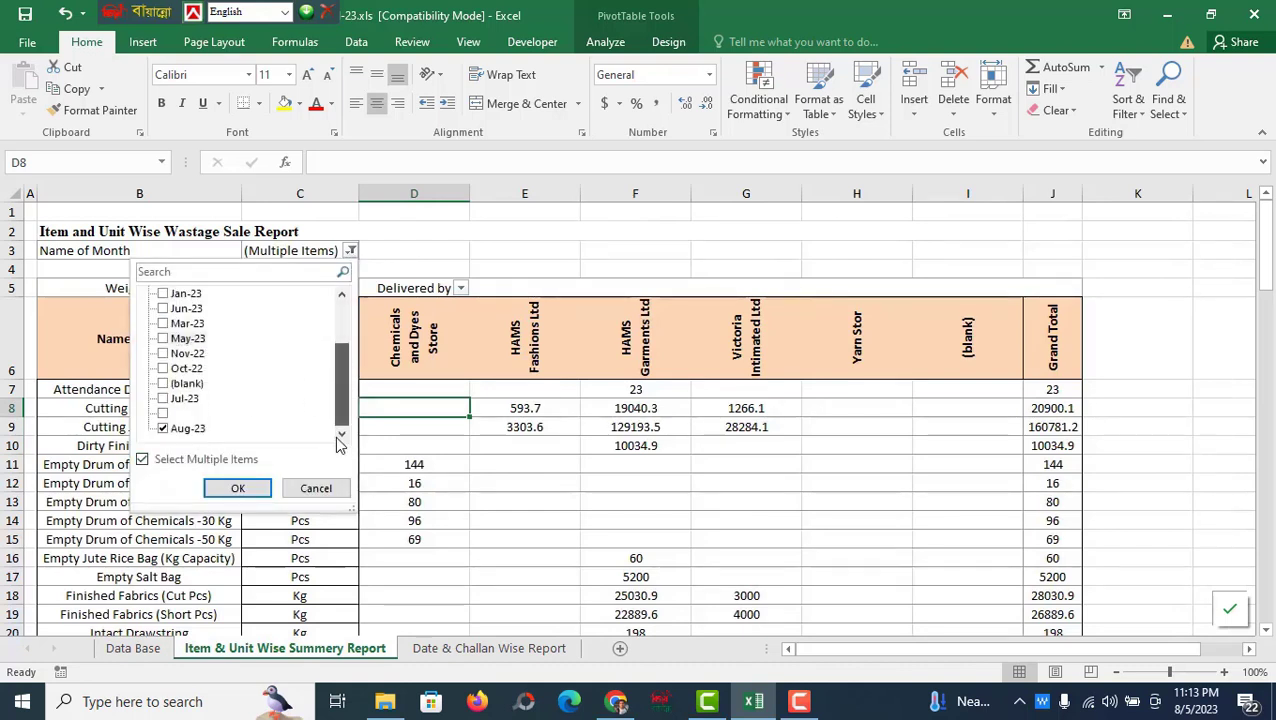
left_click(163, 428)
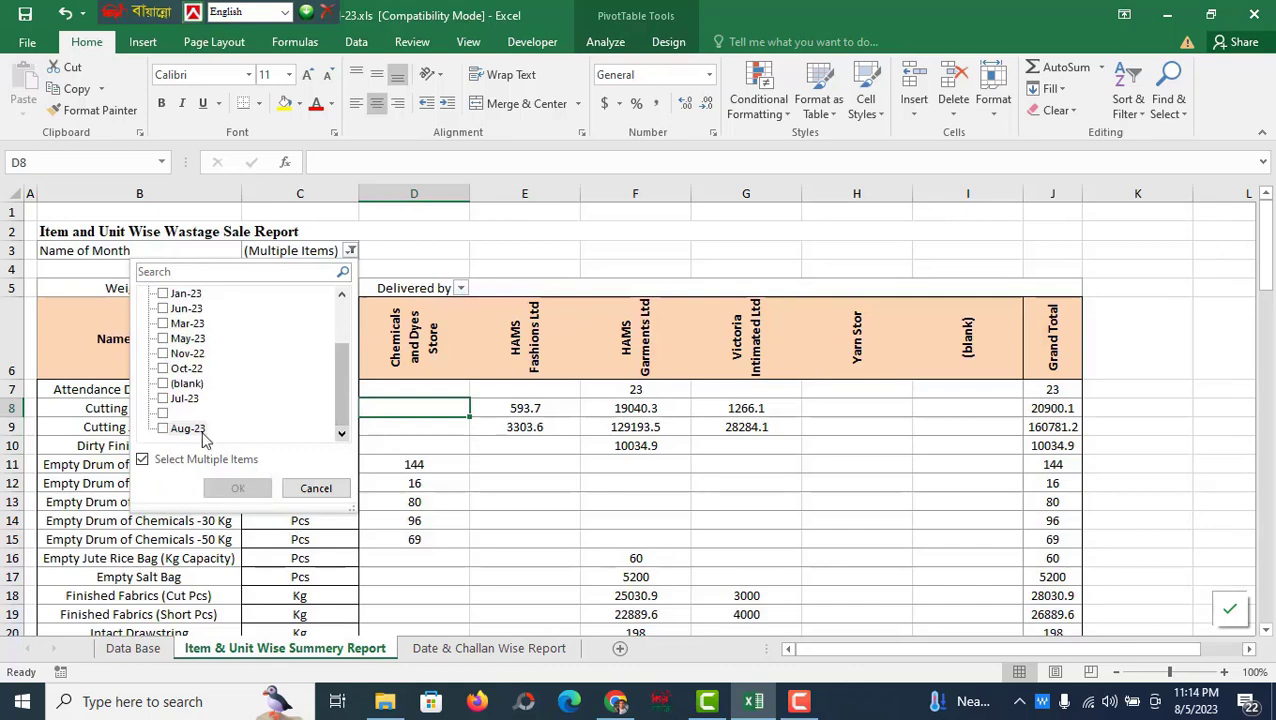
left_click(316, 488)
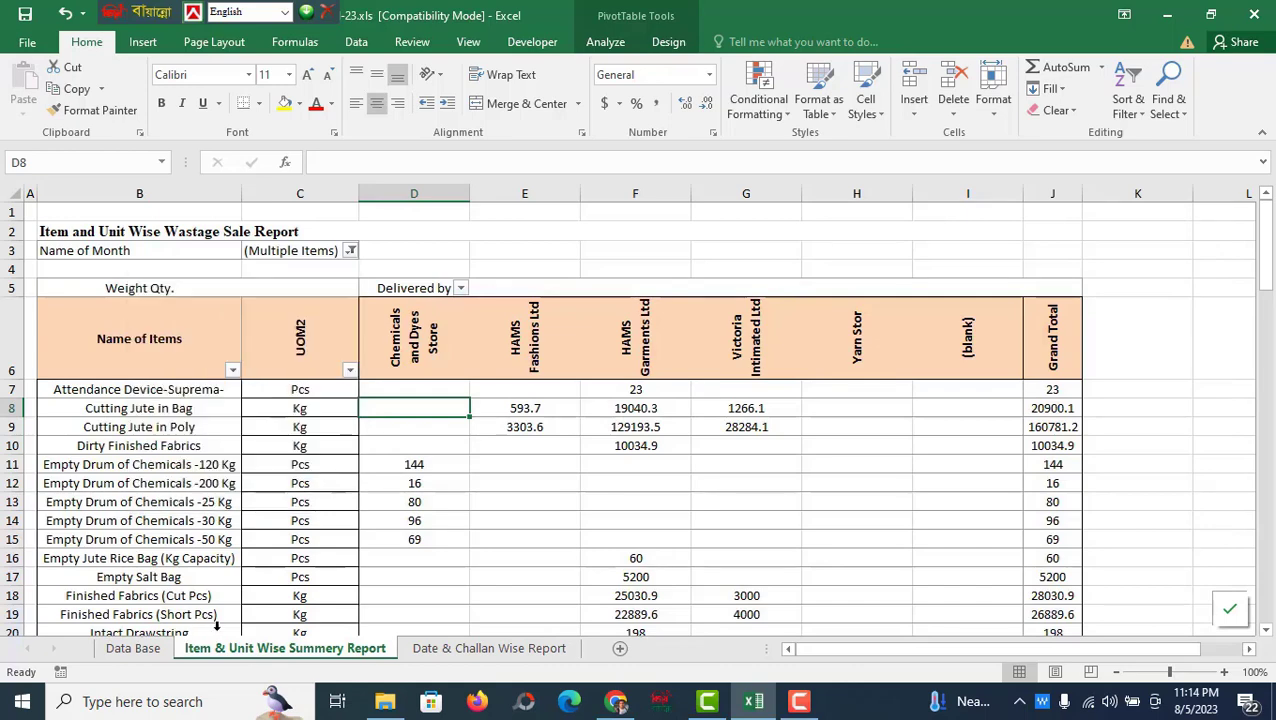
Enter the challan number in cell E4926 of the Data Base sheet.
left_click(133, 648)
scroll(273, 461, "up", 2)
left_click(352, 554)
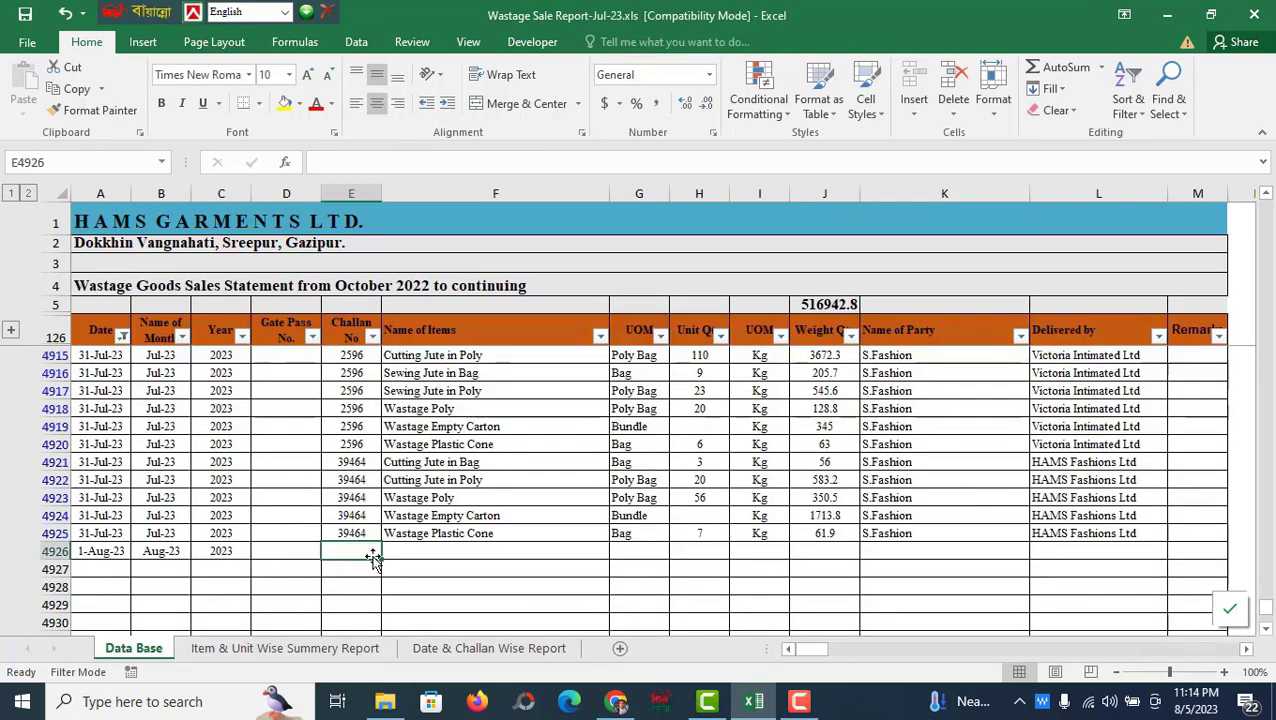
type("454745")
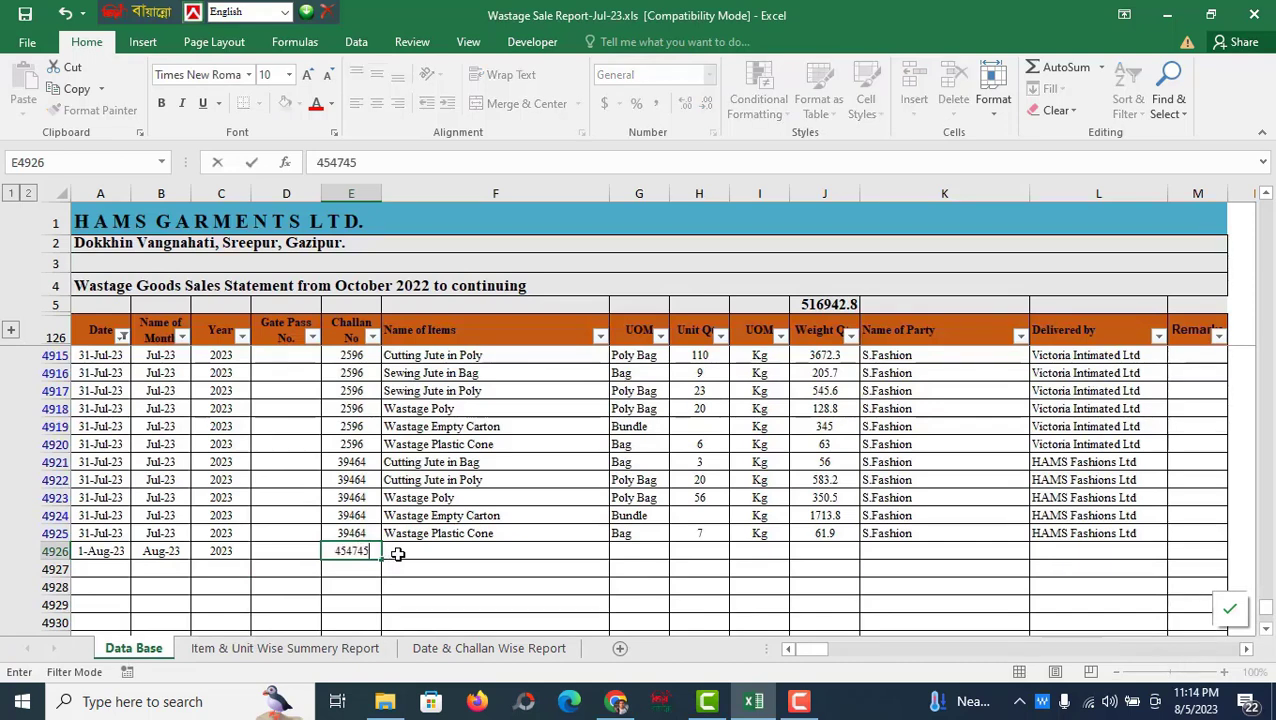
key("Return")
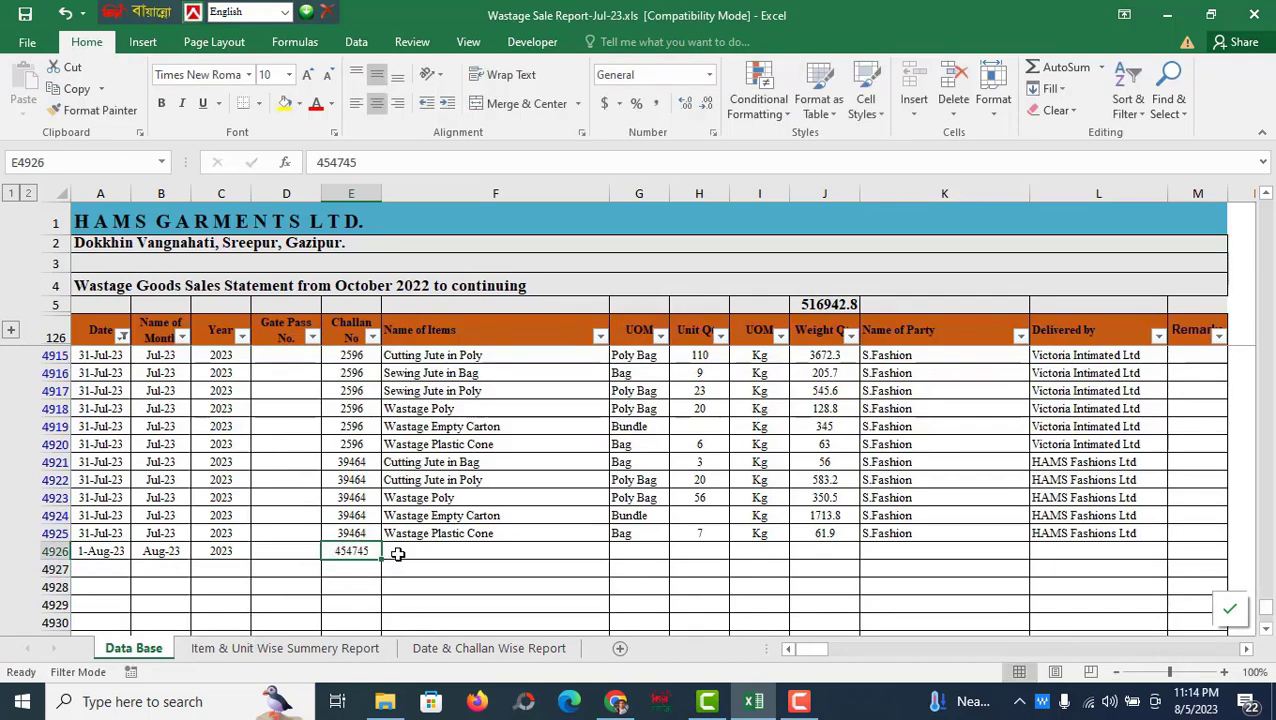
Set the item name in cell F4926 to Empty Jute Rice Bag (Kg Capacity).
left_click(420, 548)
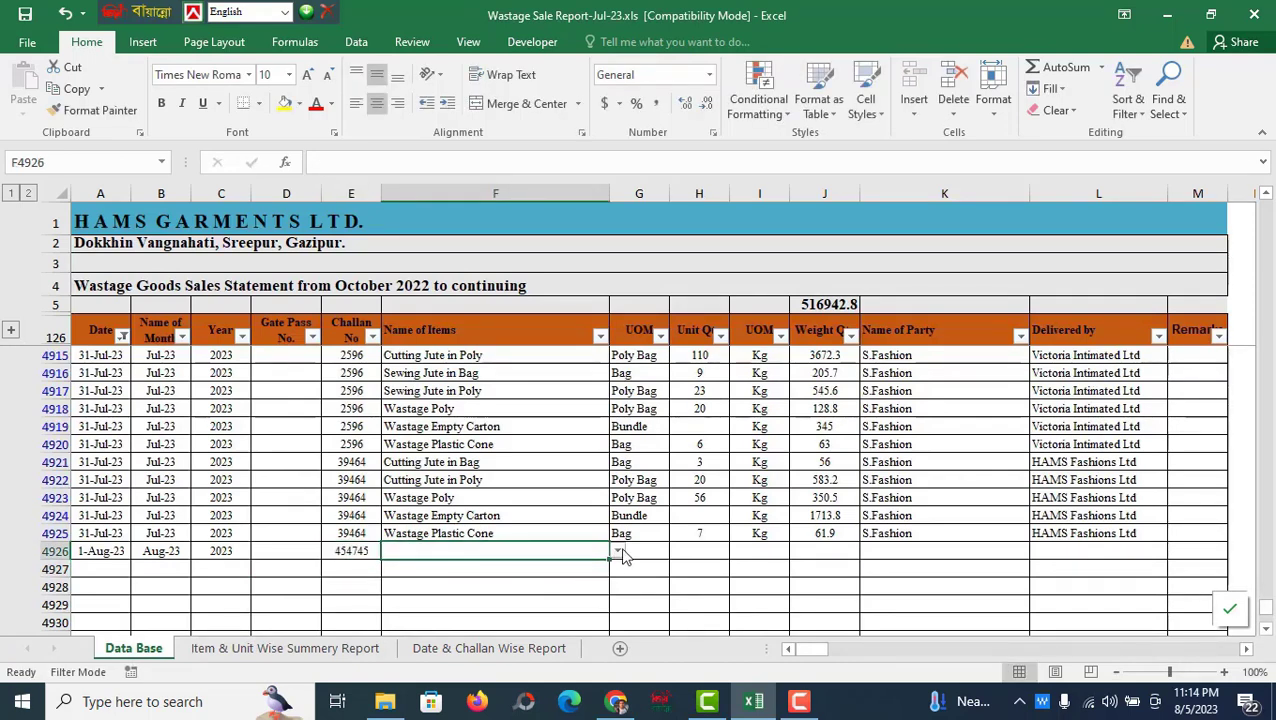
left_click(618, 551)
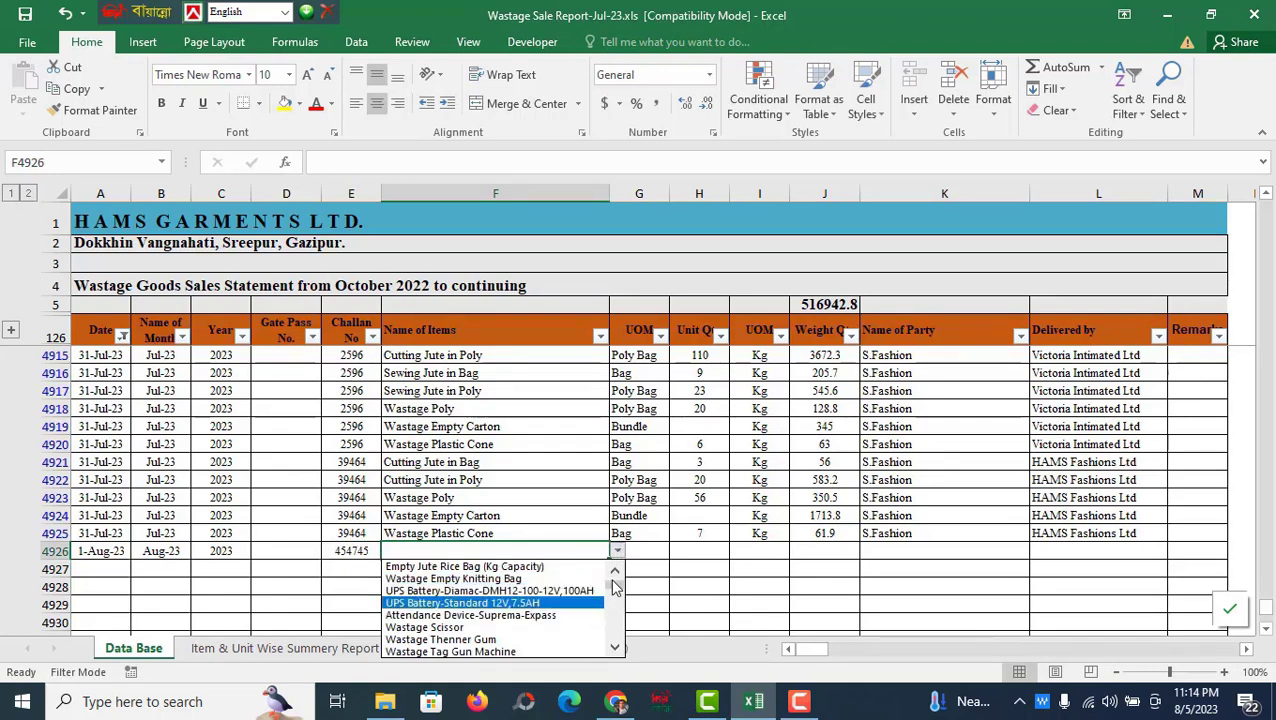
mouse_move(618, 596)
left_mouse_down()
mouse_move(617, 650)
mouse_move(622, 578)
left_mouse_up()
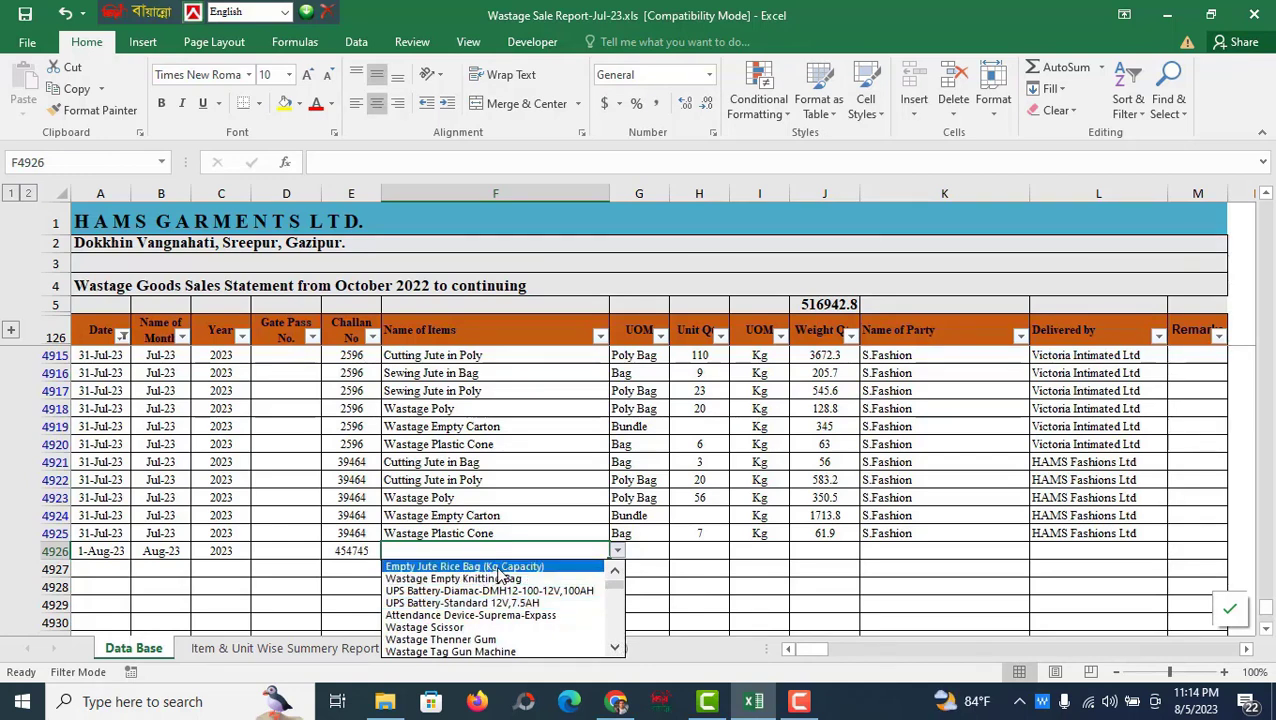
left_click(497, 567)
Enter Bag as the unit of measure in G4926 and Kg as the weight unit in I4926.
left_click(655, 552)
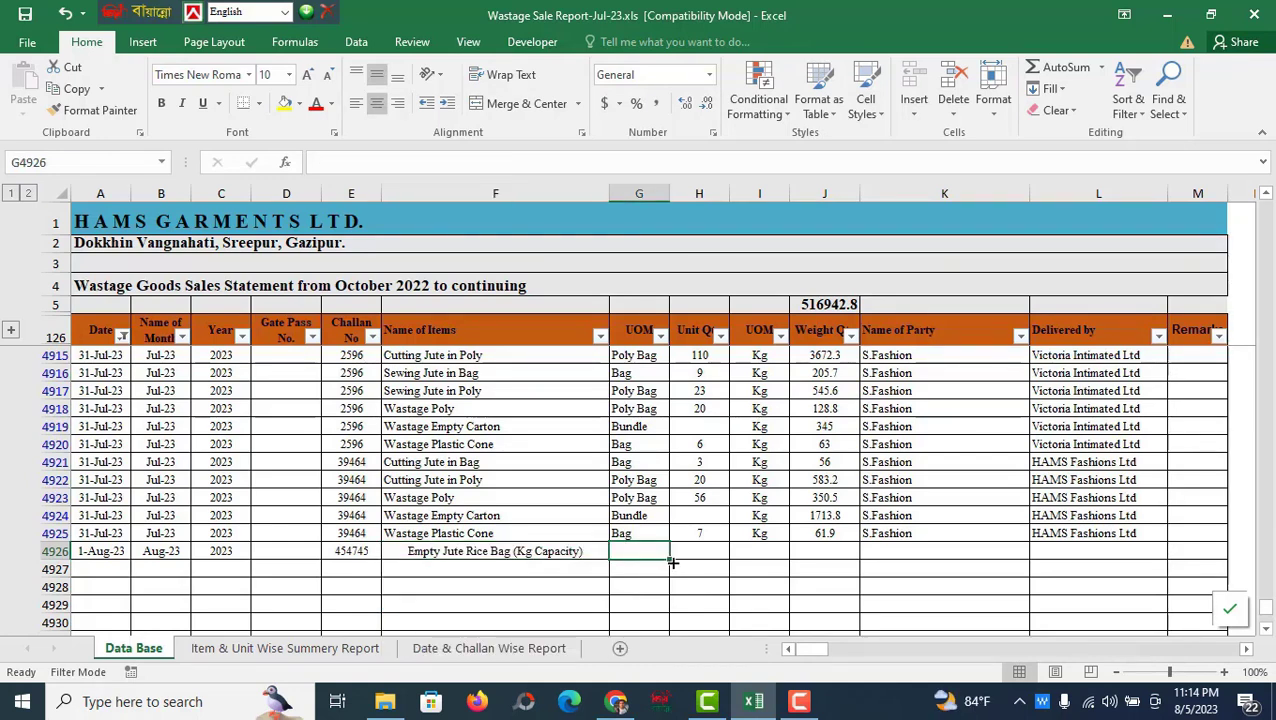
type("Bag")
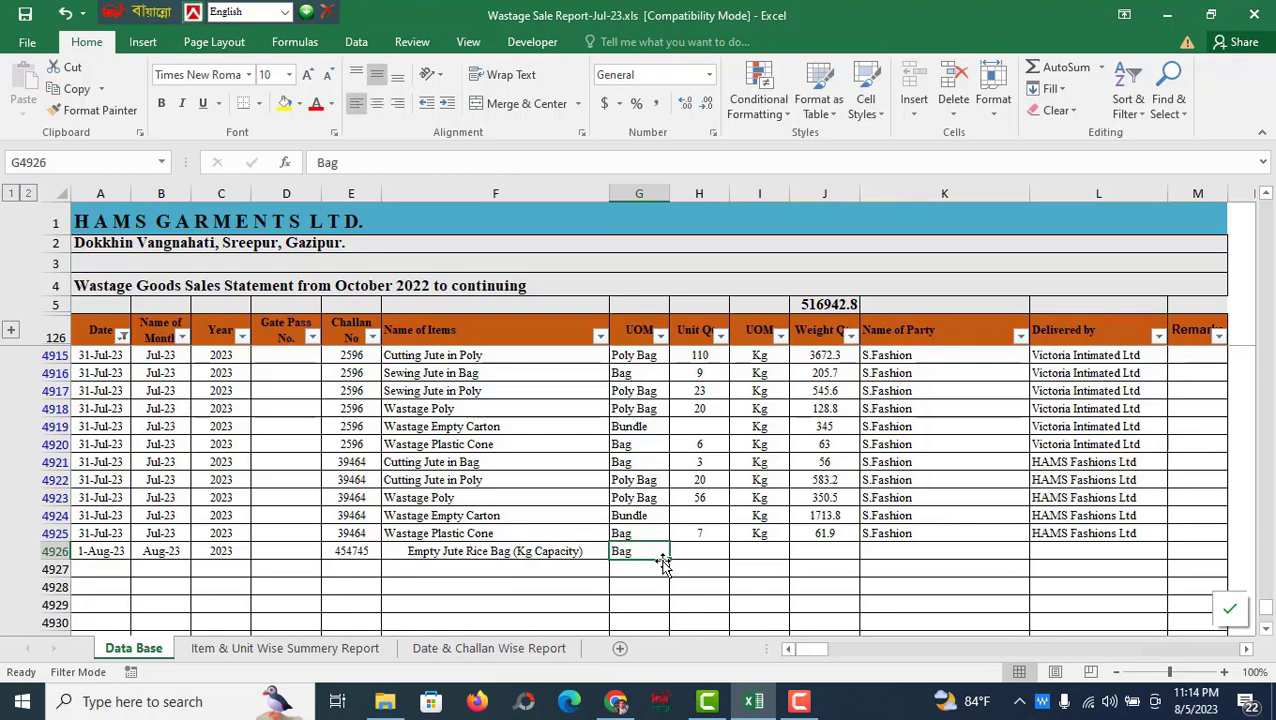
key("Tab")
key("Tab")
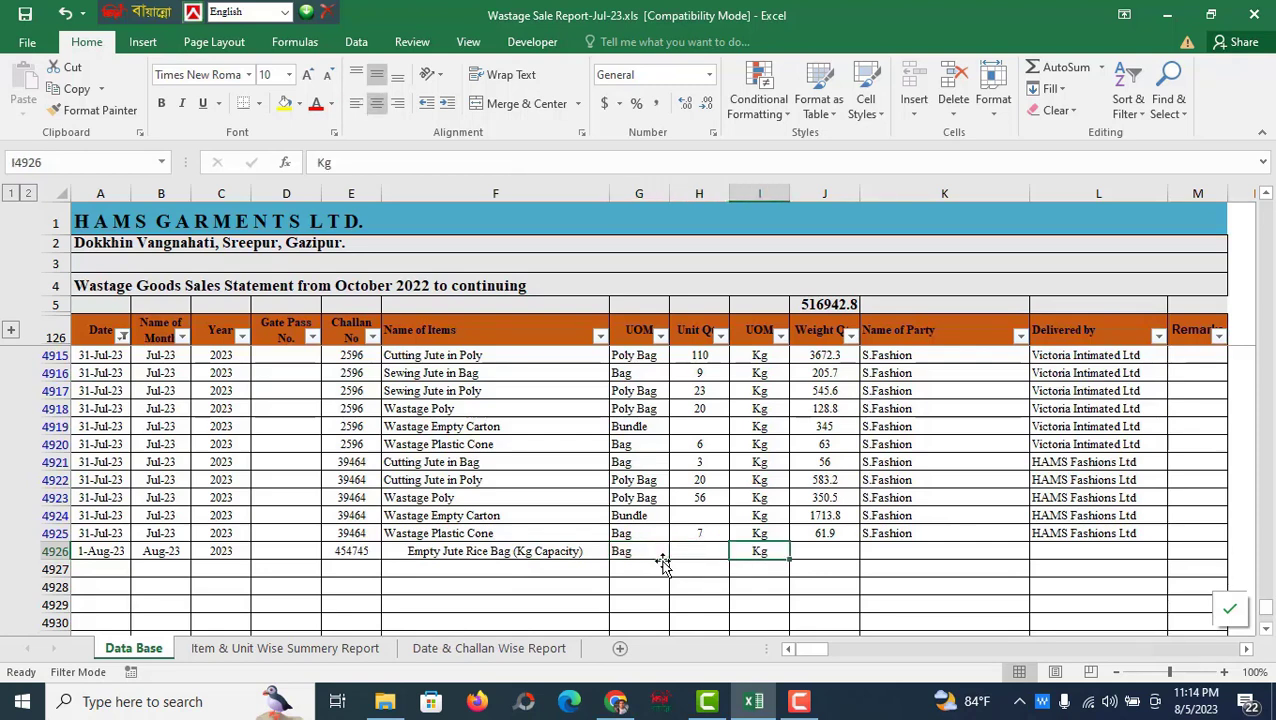
key("Tab")
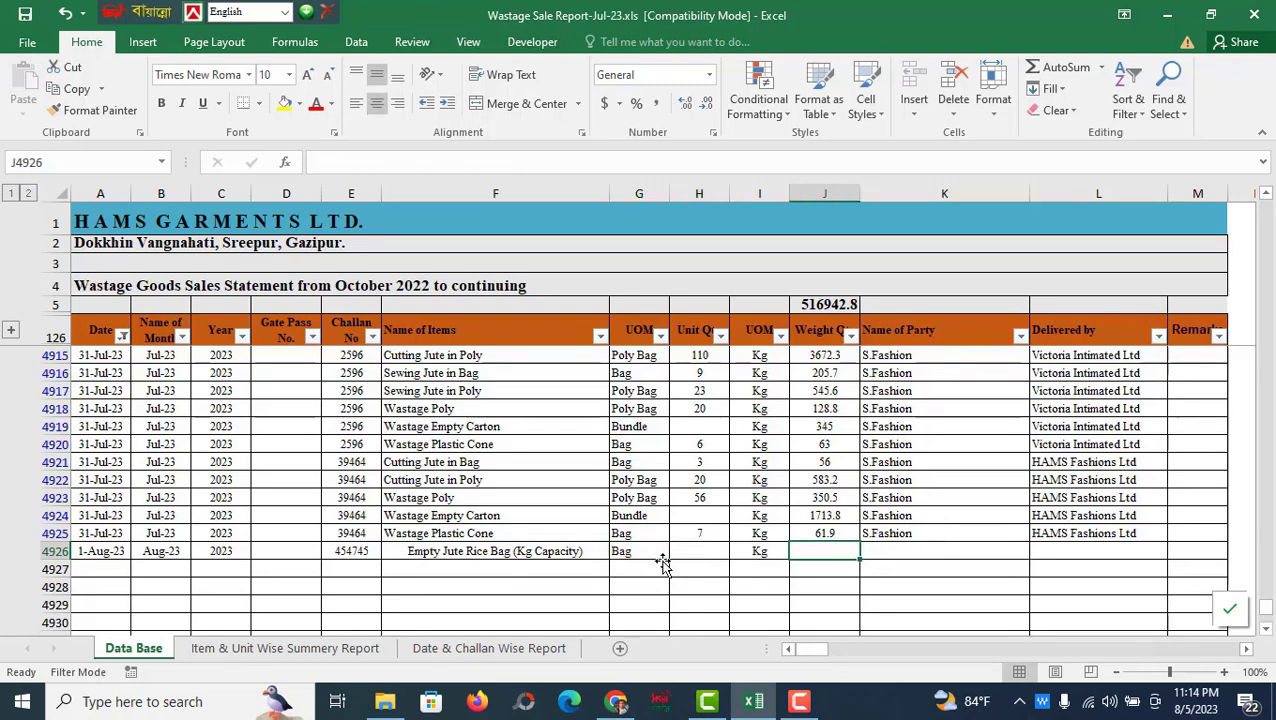
Enter 2546 as the weight quantity in cell J4926.
key("Up")
key("Up")
key("Down")
key("Down")
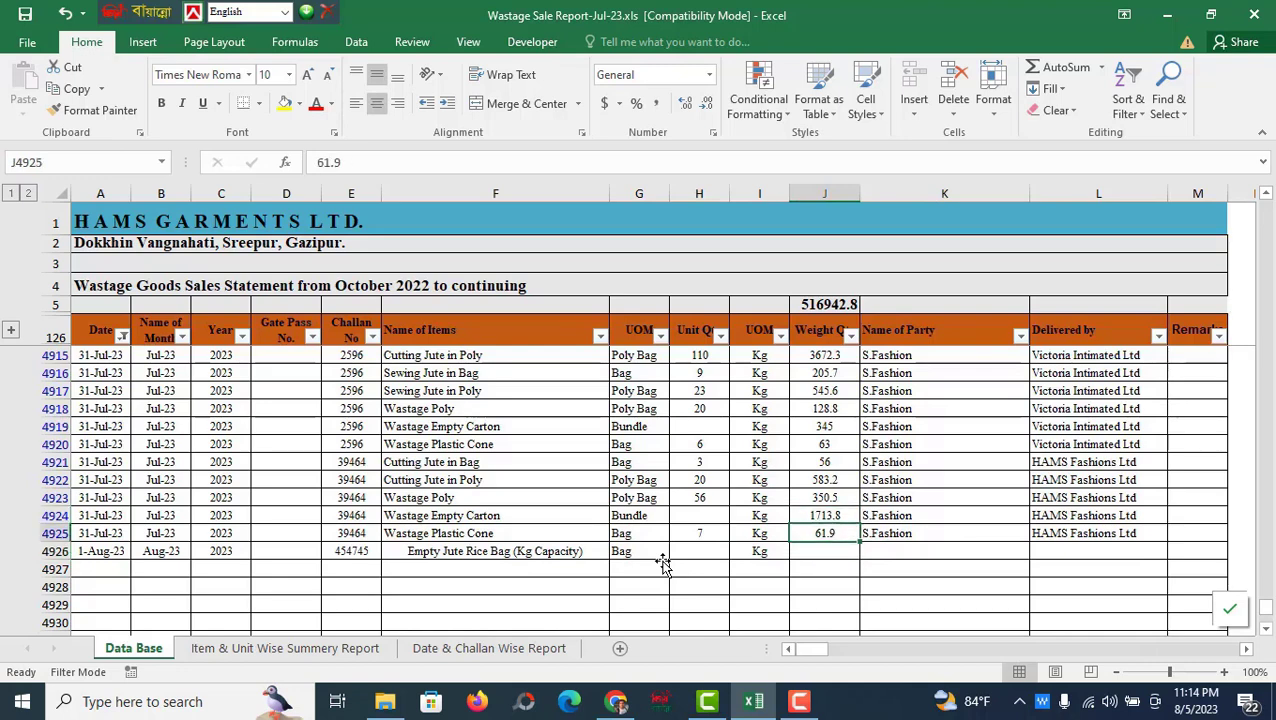
type("2546")
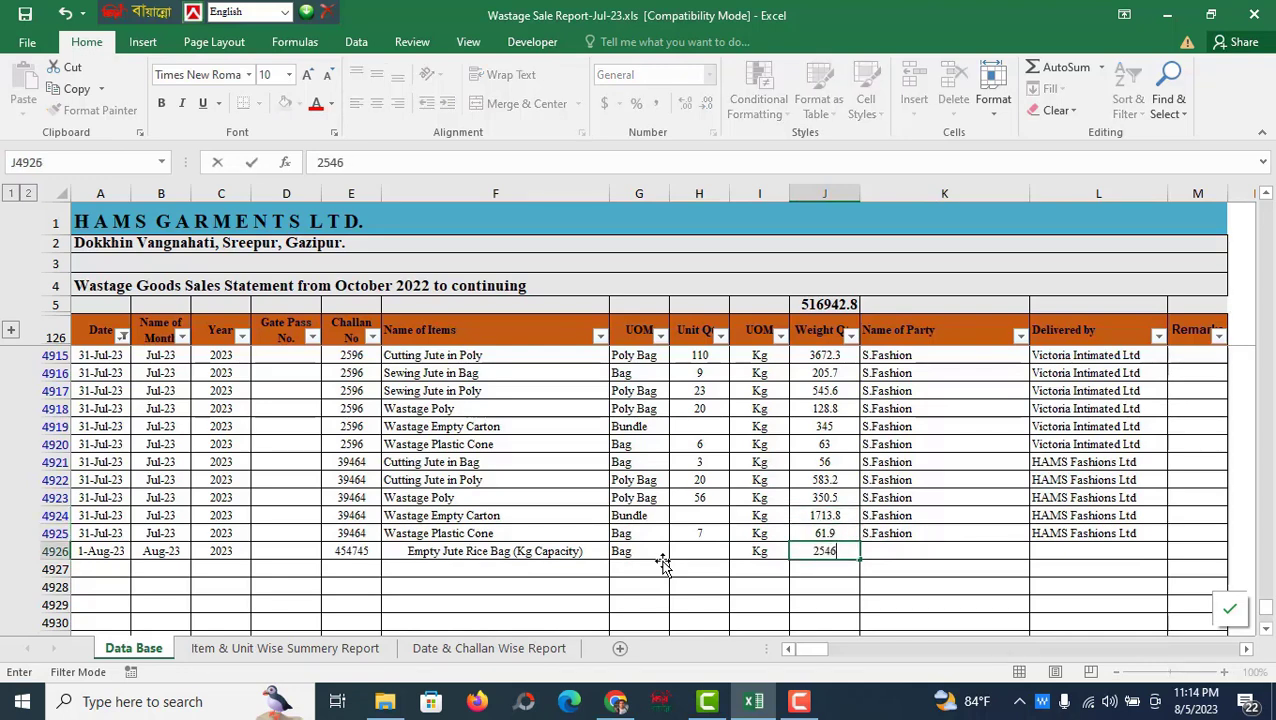
key("Return")
key("Up")
Fill the party name S.Fashion into cell K4926 from the row above.
key("Right")
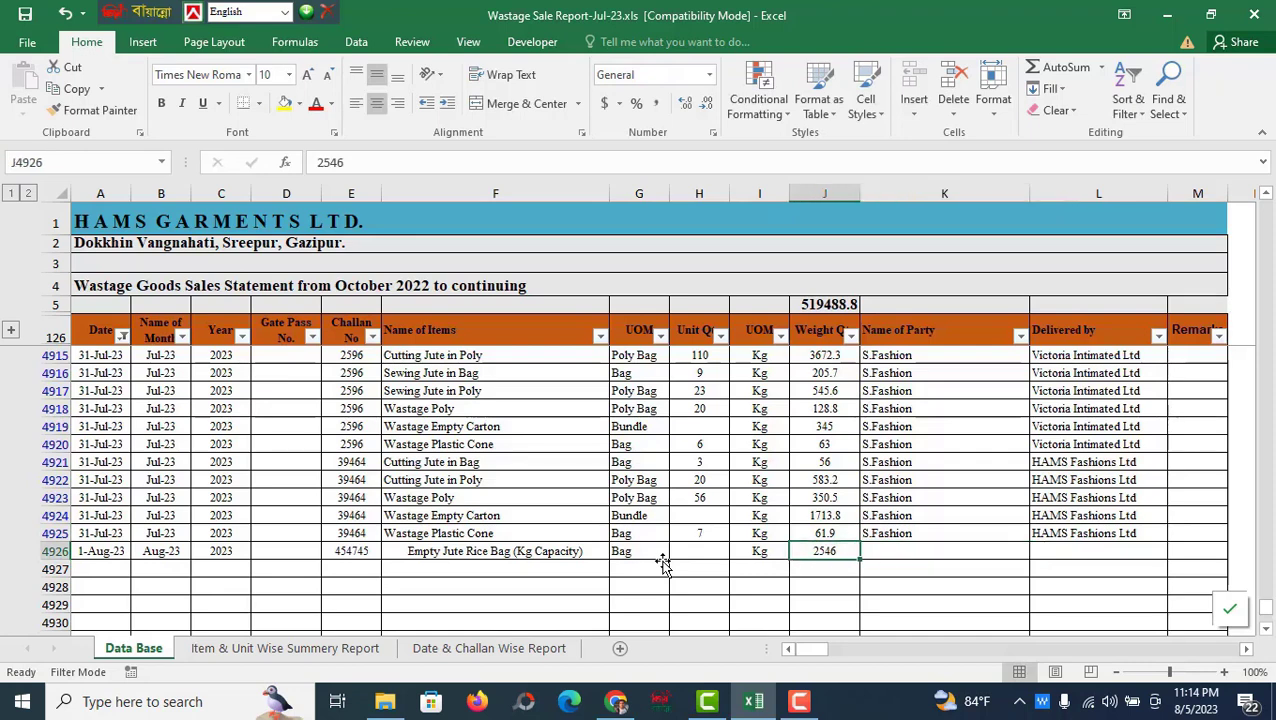
key("Up")
key("Down")
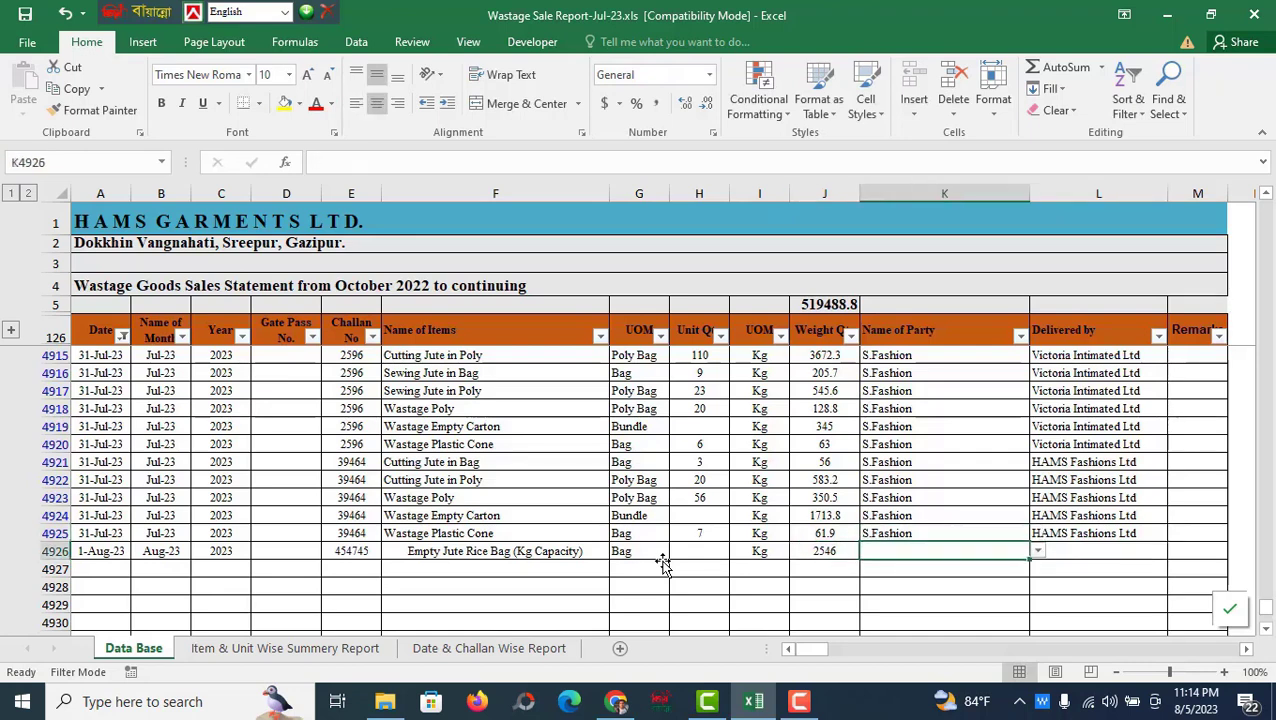
key("ctrl+d")
key("Right")
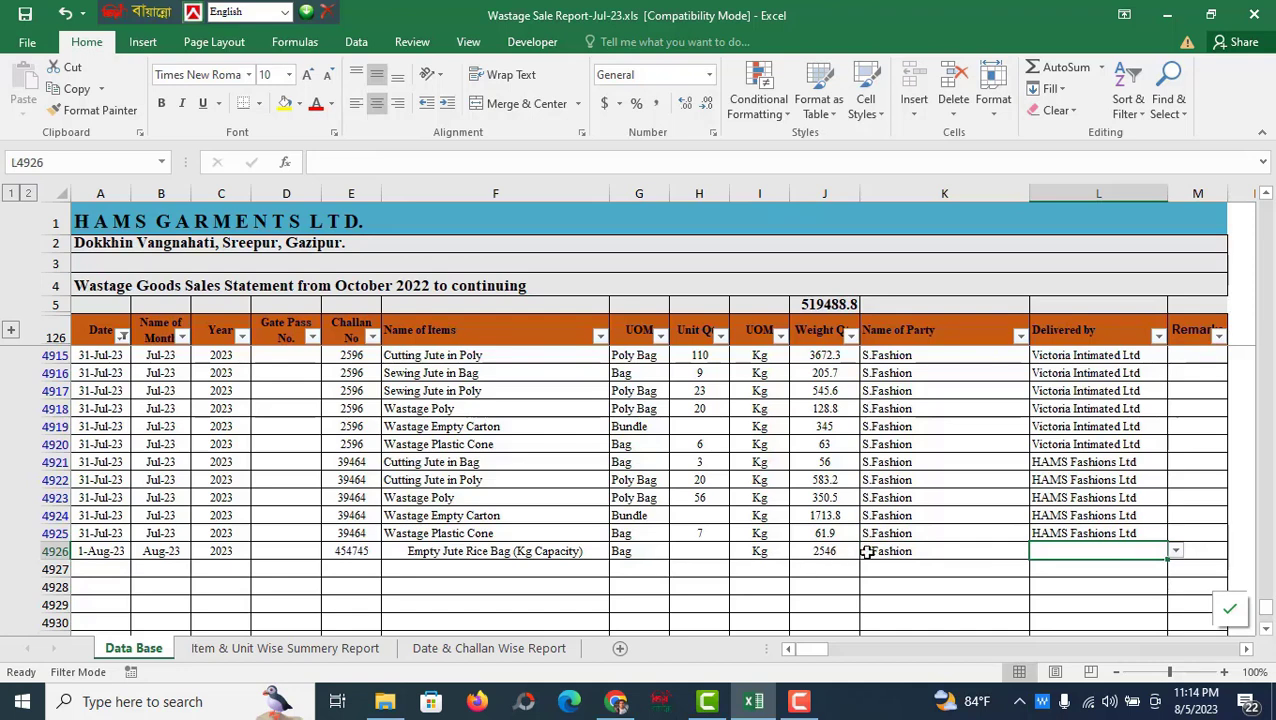
Set the Delivered by entry in cell L4926 to HAMS Garments Ltd.
left_click(1175, 551)
scroll(1140, 585, "up", 3)
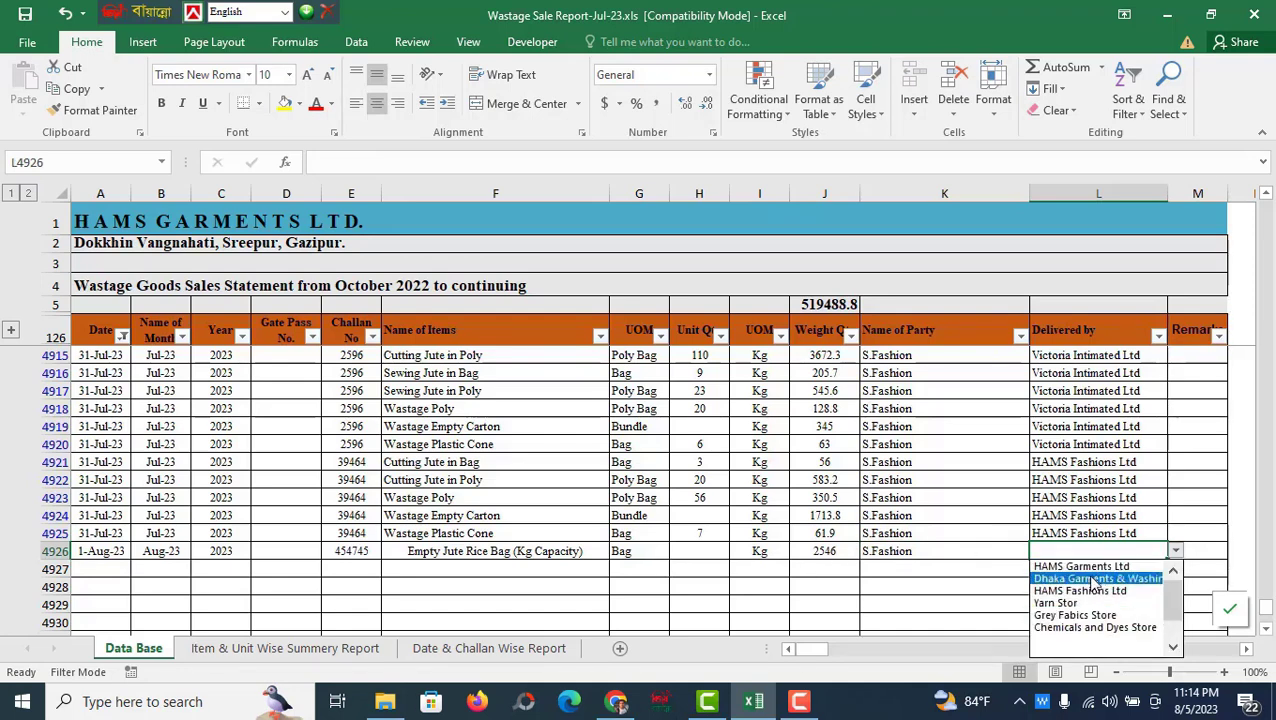
left_click(1090, 566)
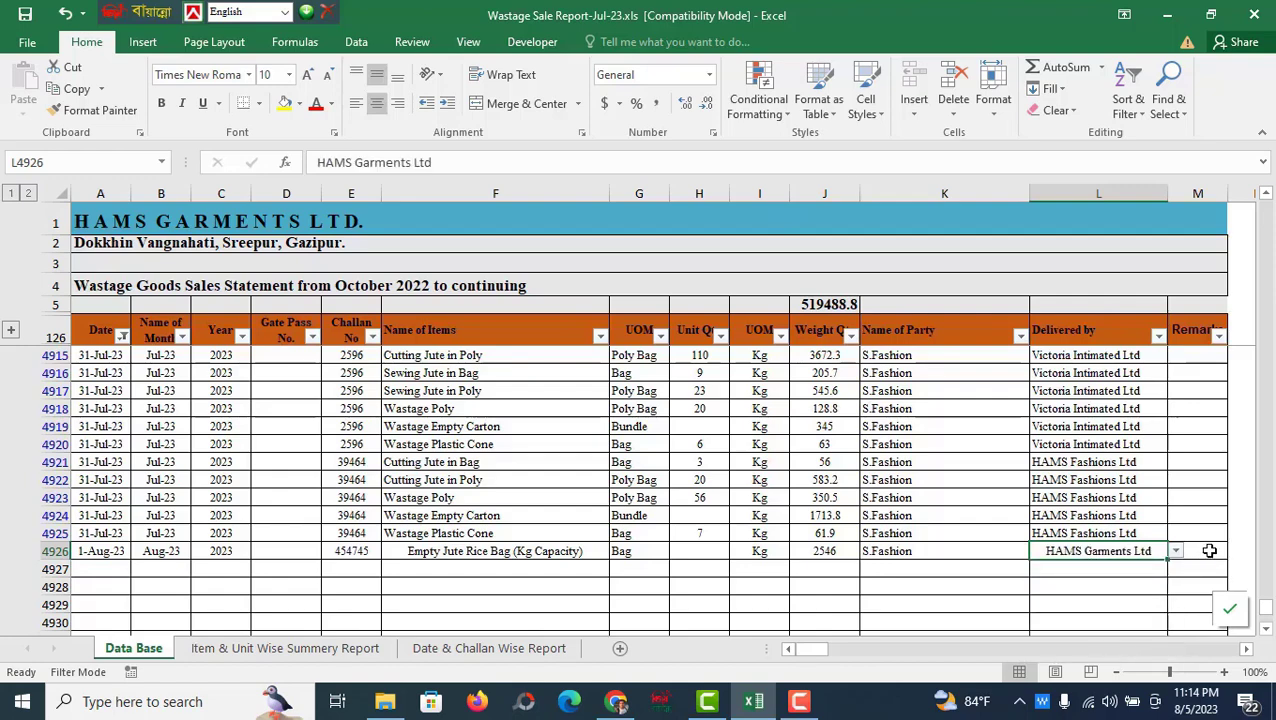
left_click(1209, 551)
key("Right")
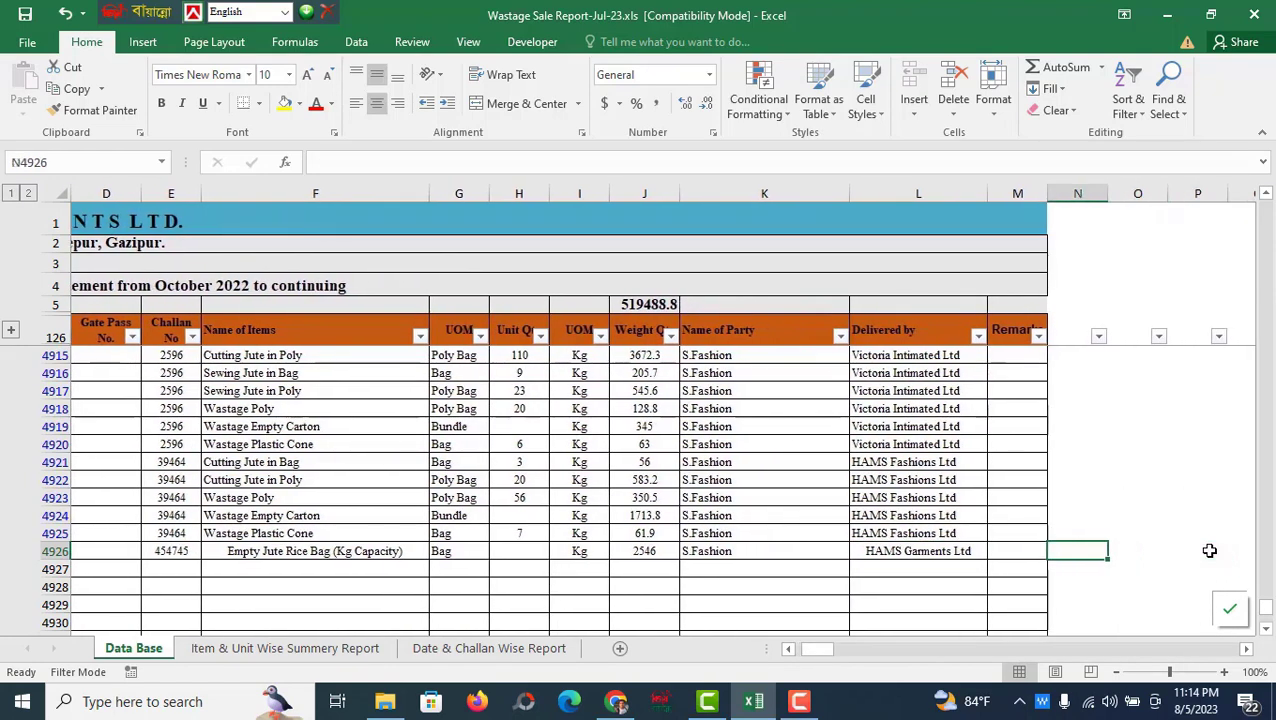
Review the new record's entries across row 4926 back to its date cell.
key("Left")
key("Left")
key("Left")
key("Left")
key("Left")
key("Left")
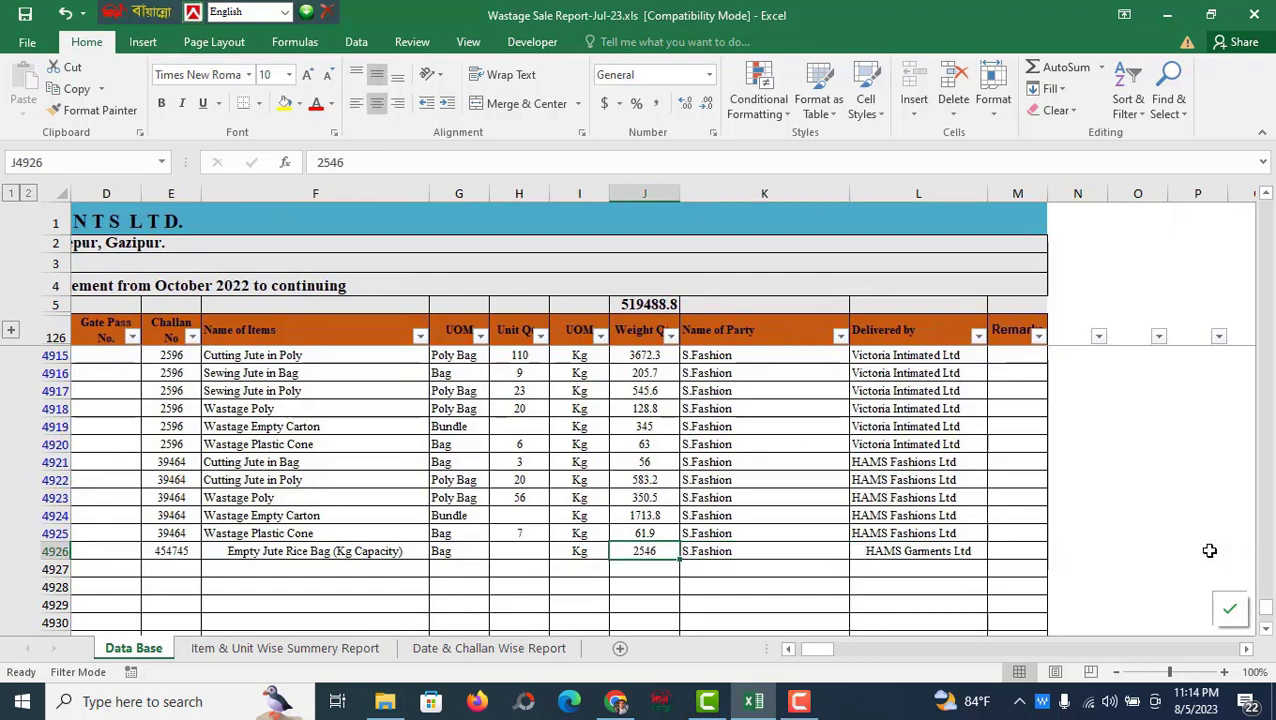
key("Left")
key("Left")
key("Left")
key("Left")
key("Left")
key("Left")
key("Left")
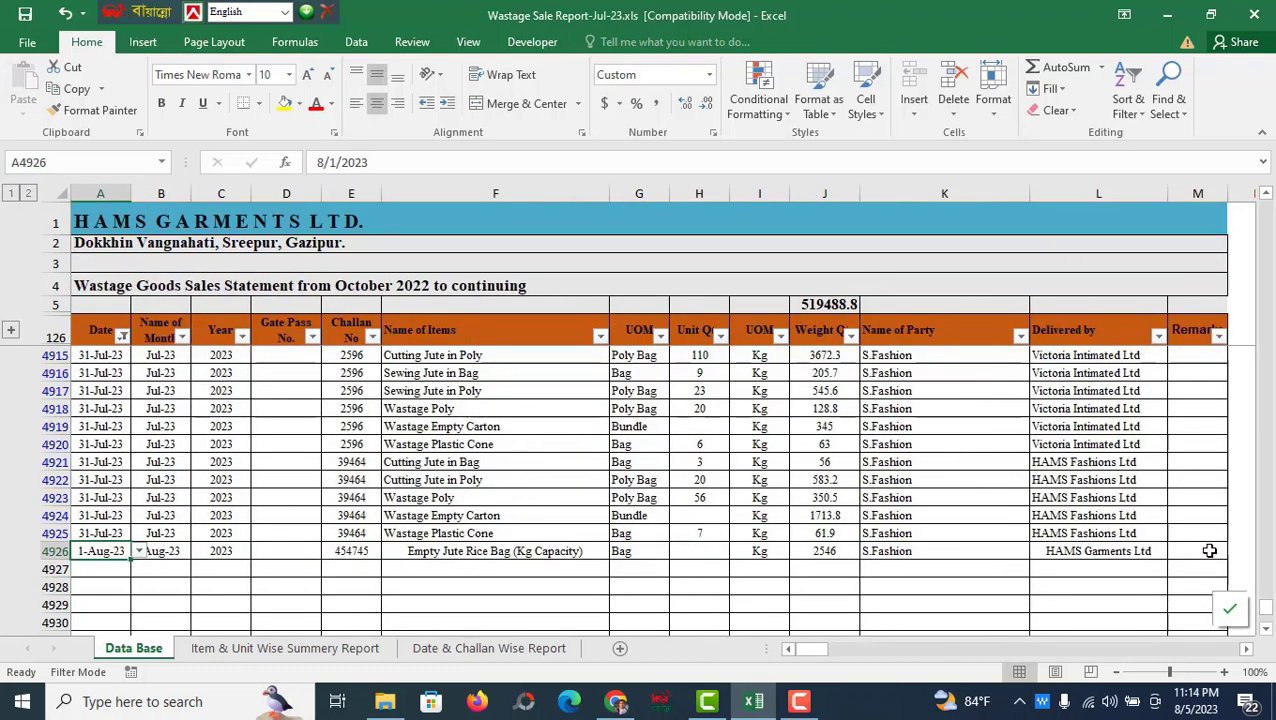
Filter the Item & Unit Wise Summery Report pivot table to Aug-23 only and refresh its data.
left_click(362, 652)
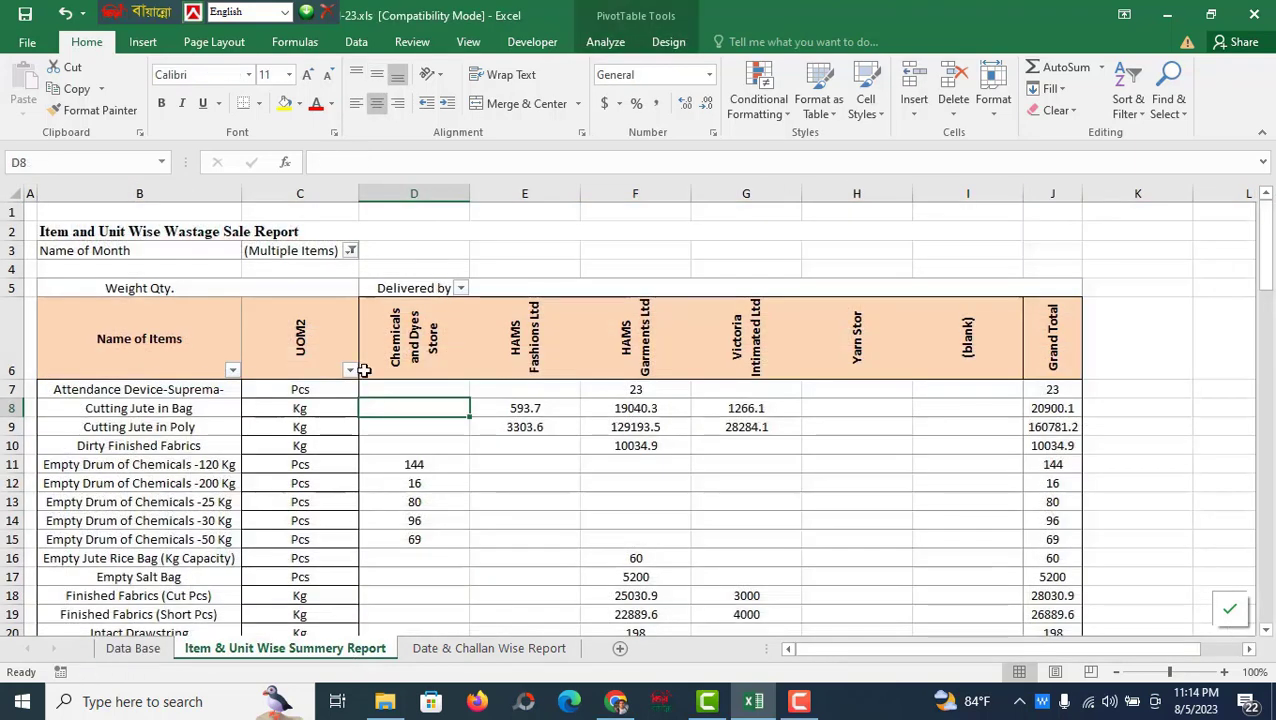
left_click(350, 251)
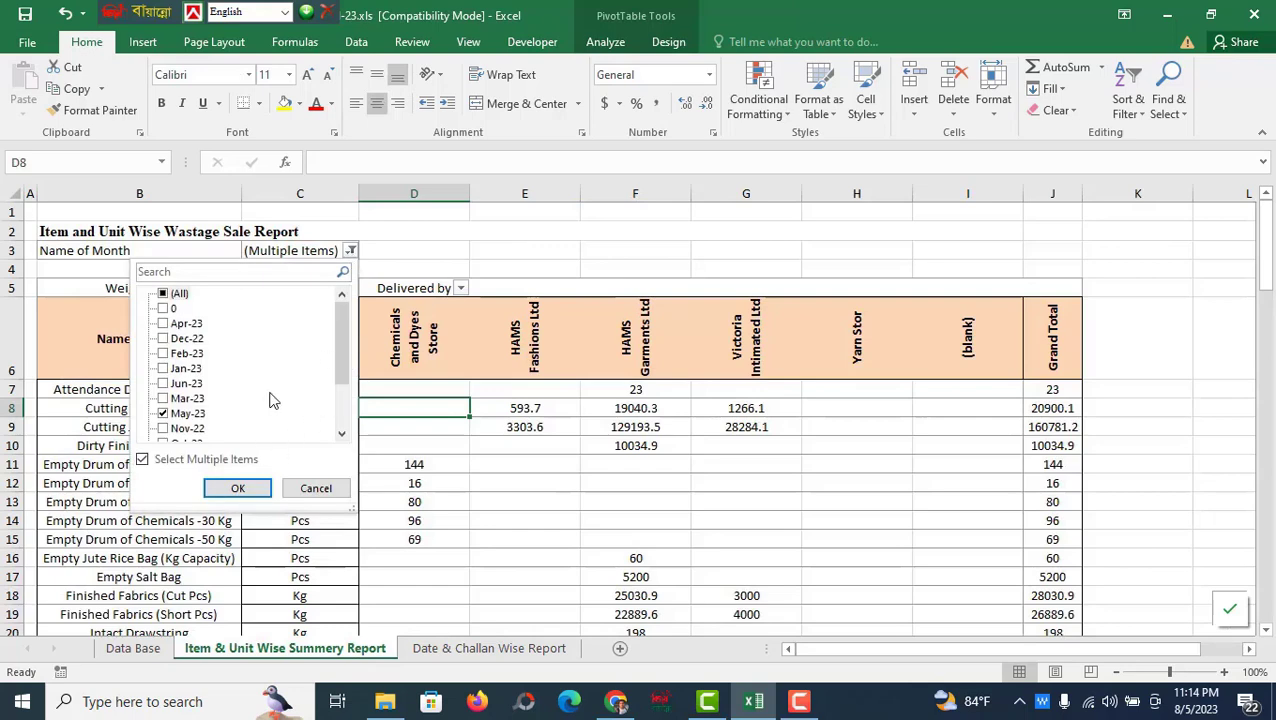
scroll(346, 363, "down", 2)
left_click(170, 340)
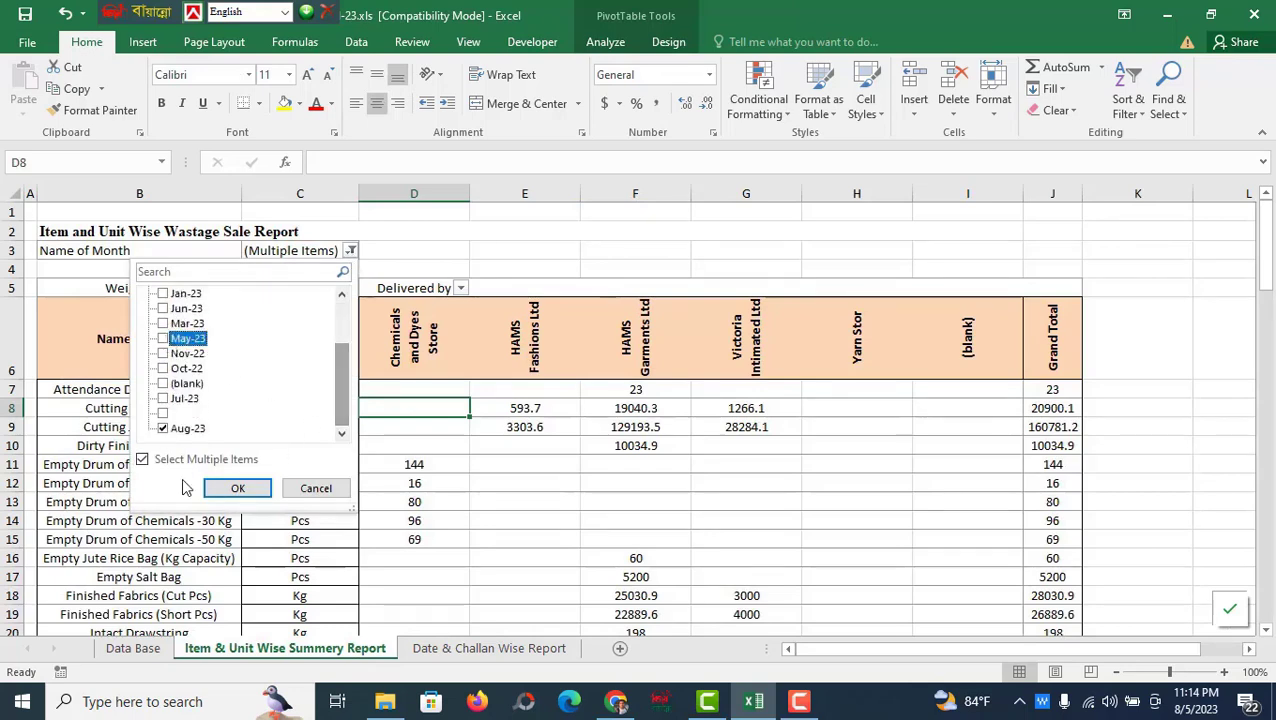
left_click(238, 488)
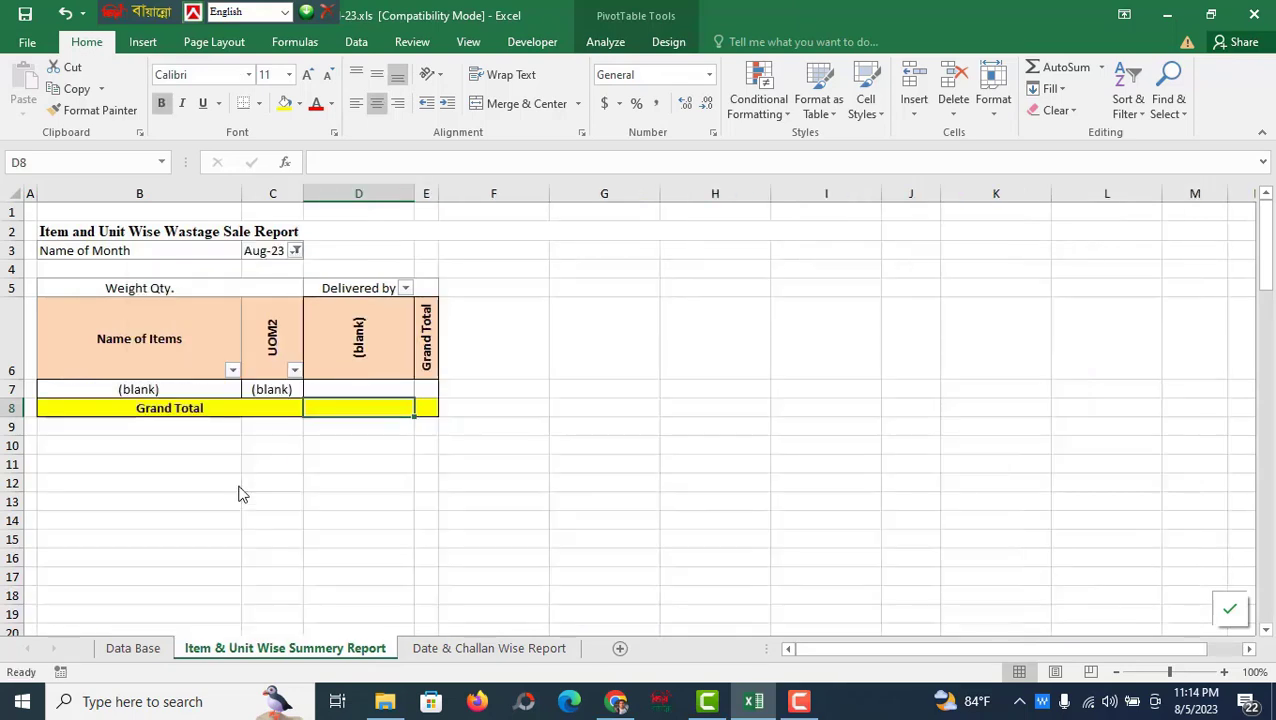
right_click(340, 334)
left_click(388, 395)
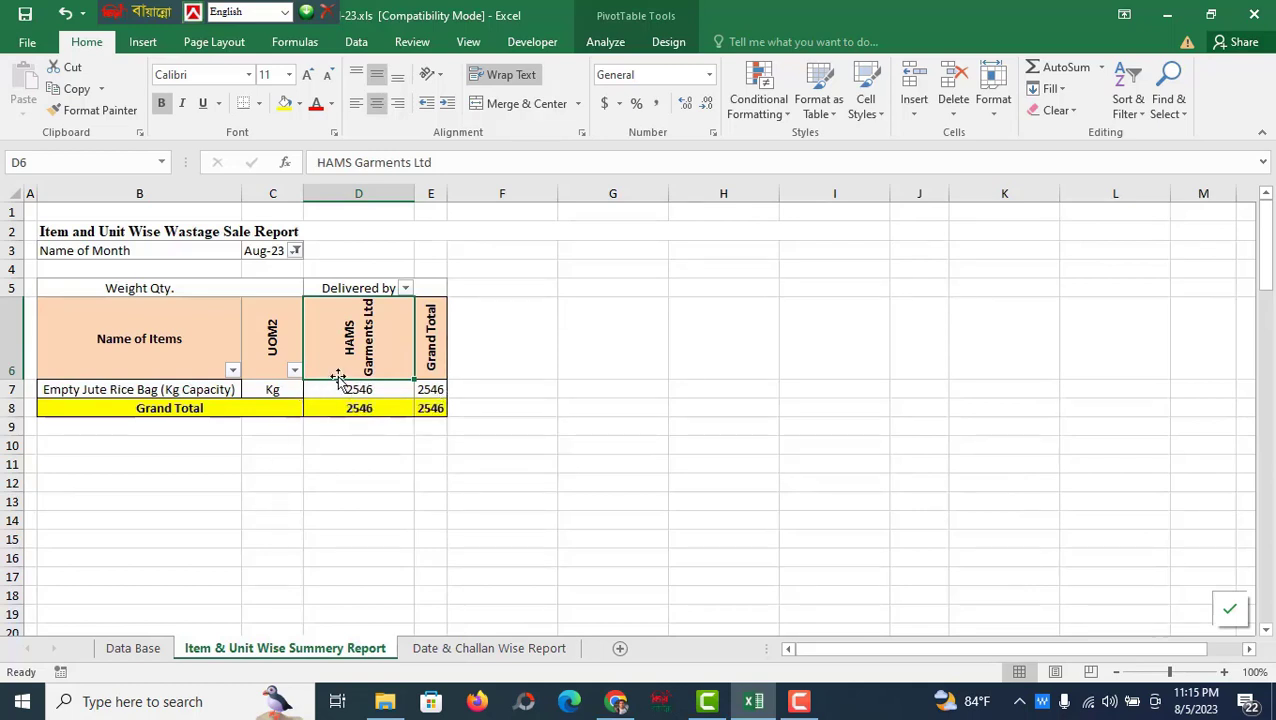
Change the summary report's Name of Month filter from Aug-23 to Jul-23 only.
left_click(296, 252)
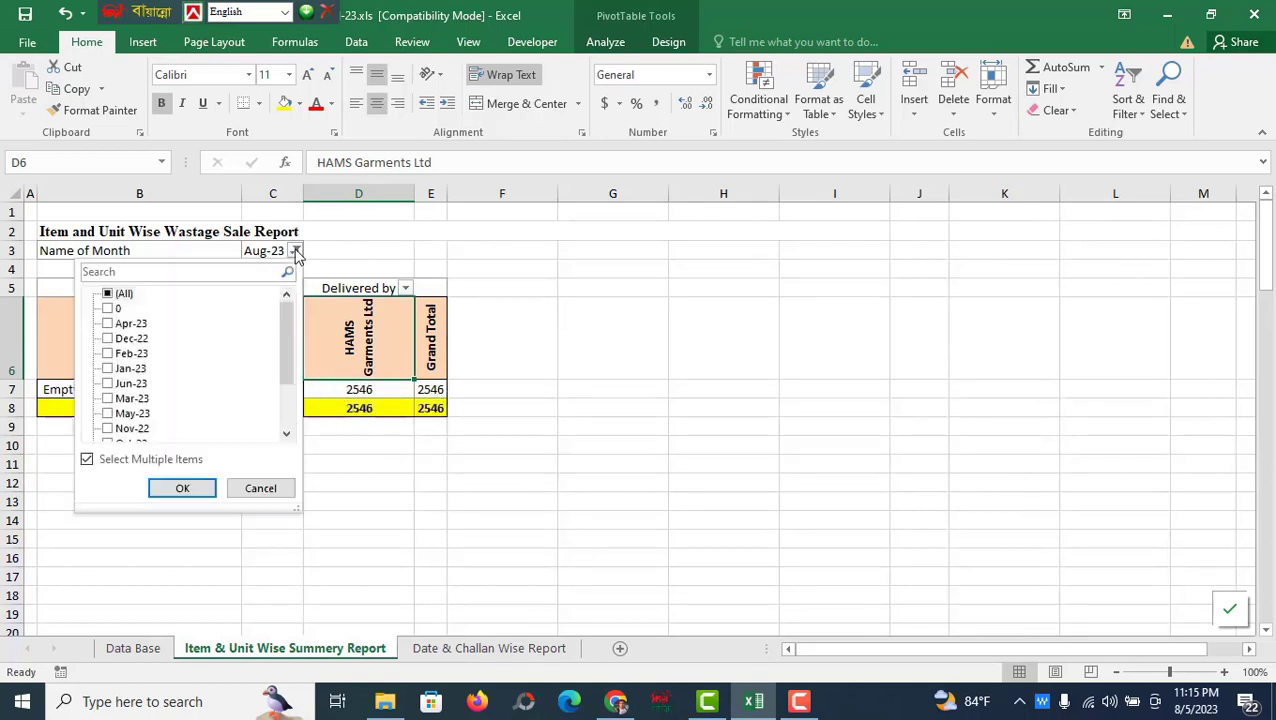
left_click_drag(290, 350, 290, 420)
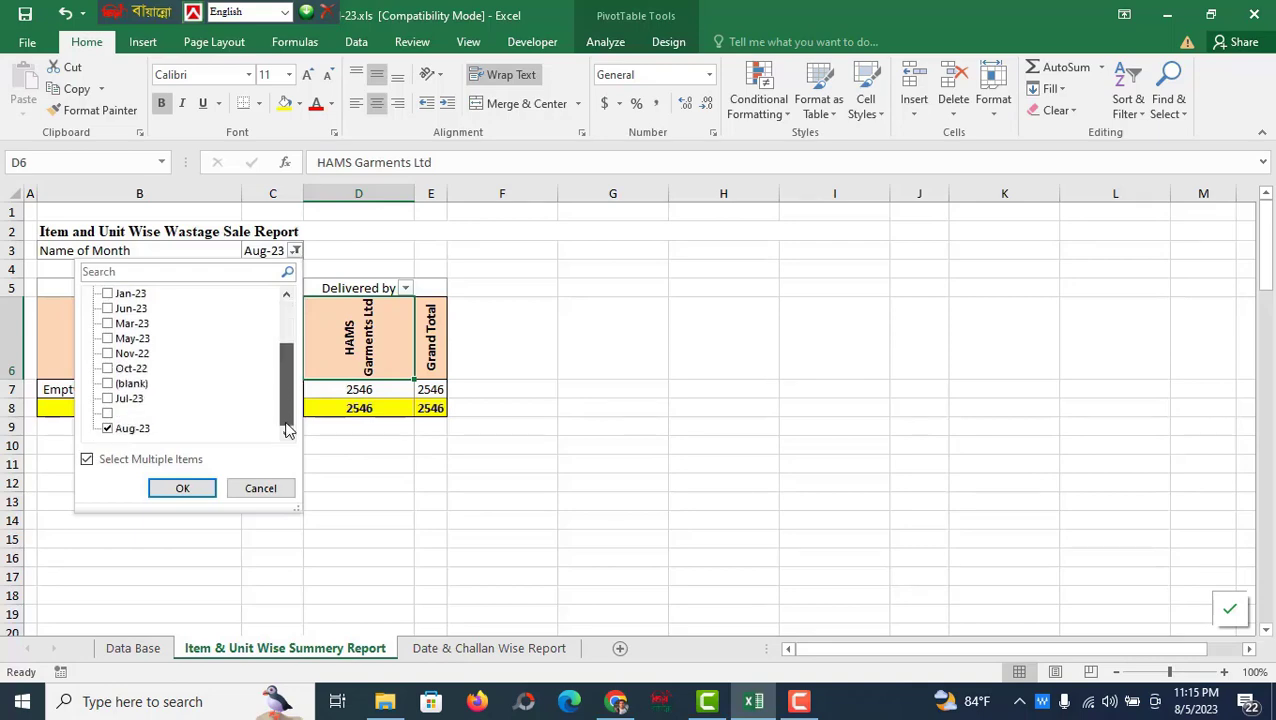
left_click(109, 428)
left_click(108, 399)
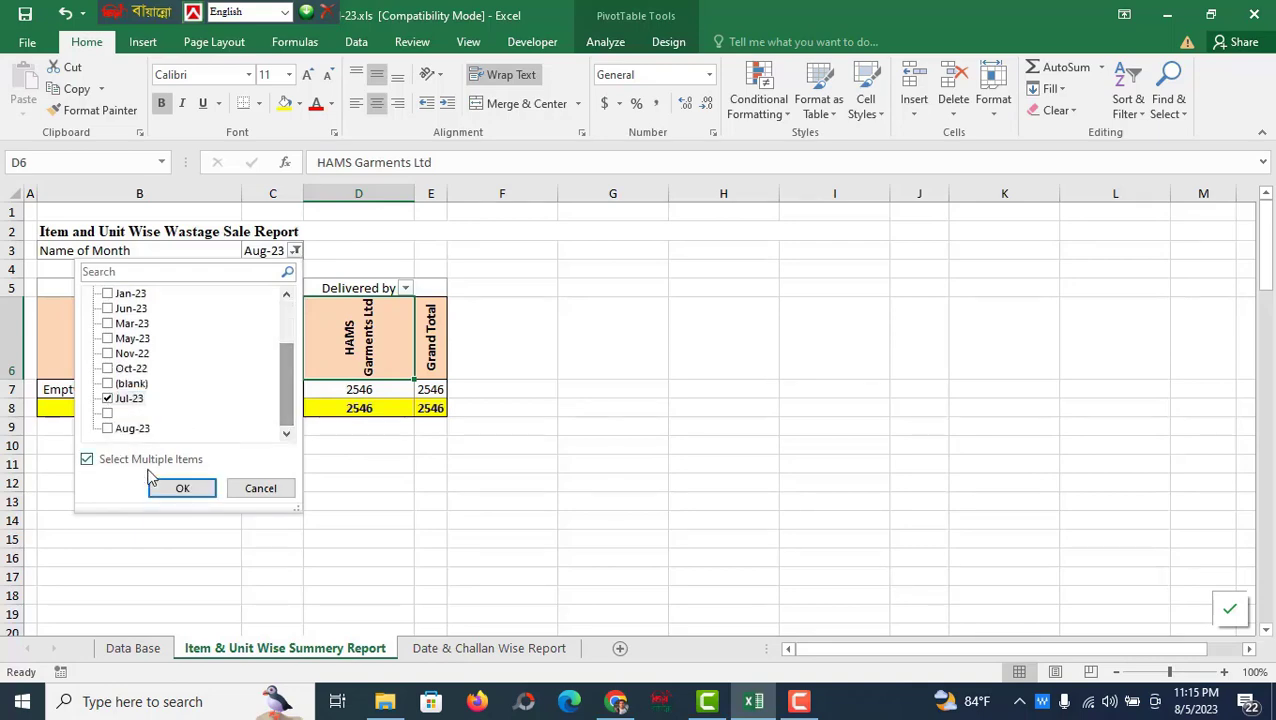
left_click(176, 488)
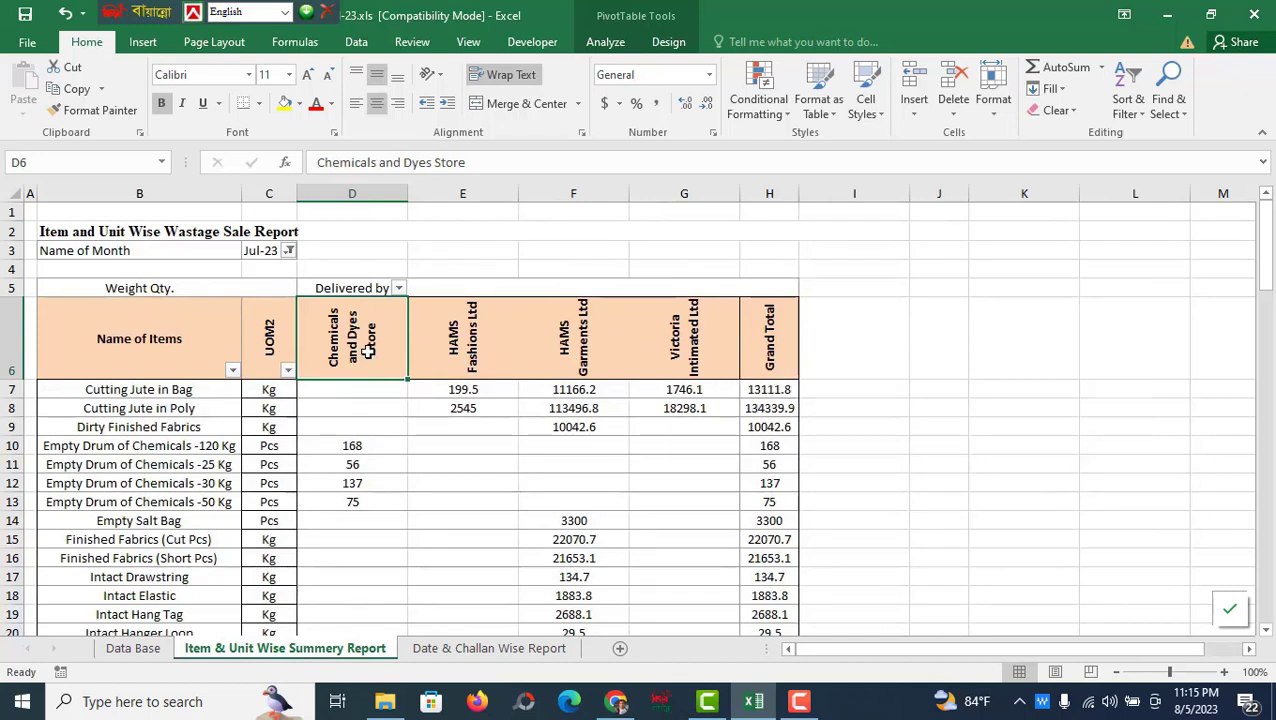
Switch the summary report's Name of Month filter back to Aug-23 only.
left_click(285, 257)
left_click(287, 253)
left_click_drag(281, 326, 288, 421)
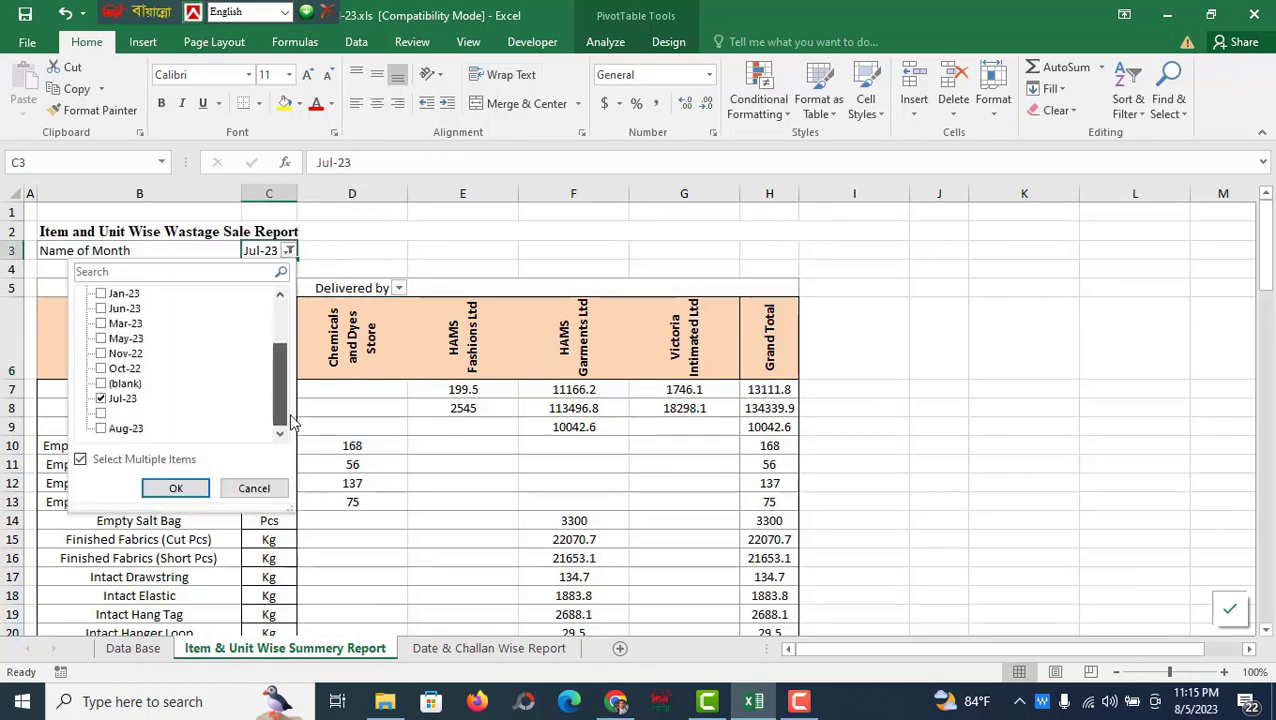
left_click(101, 398)
left_click(101, 428)
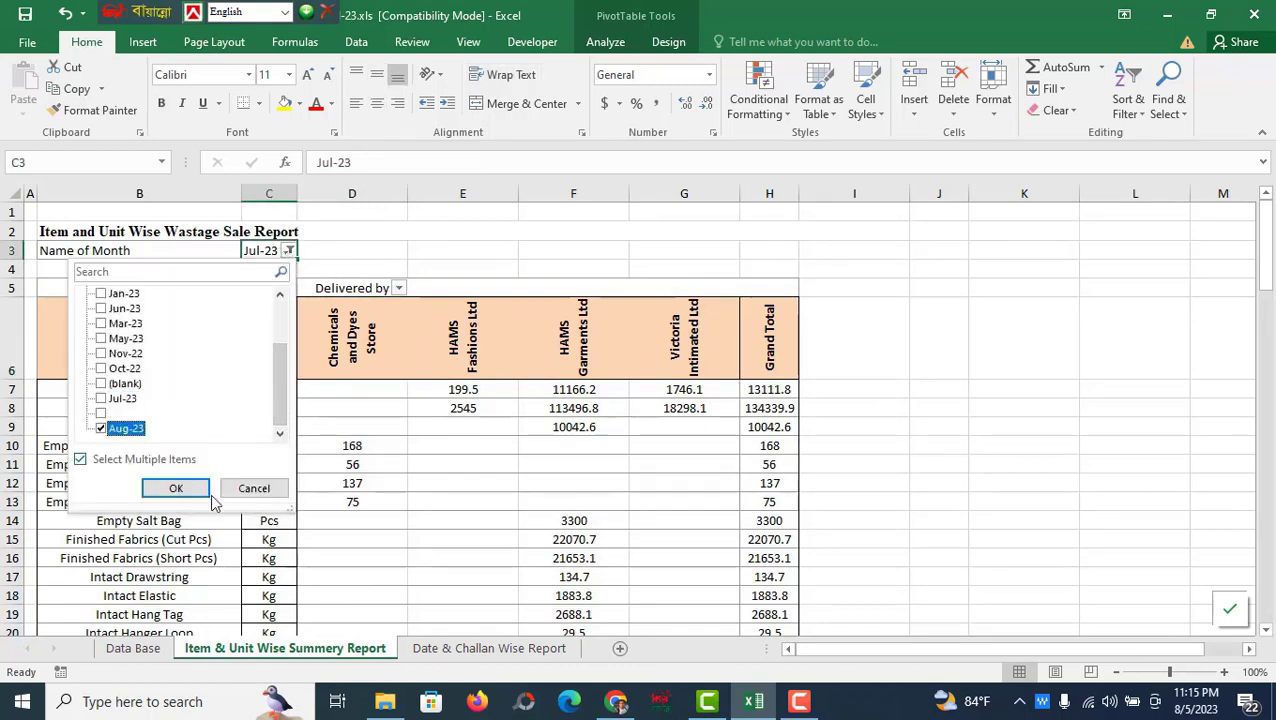
left_click(166, 488)
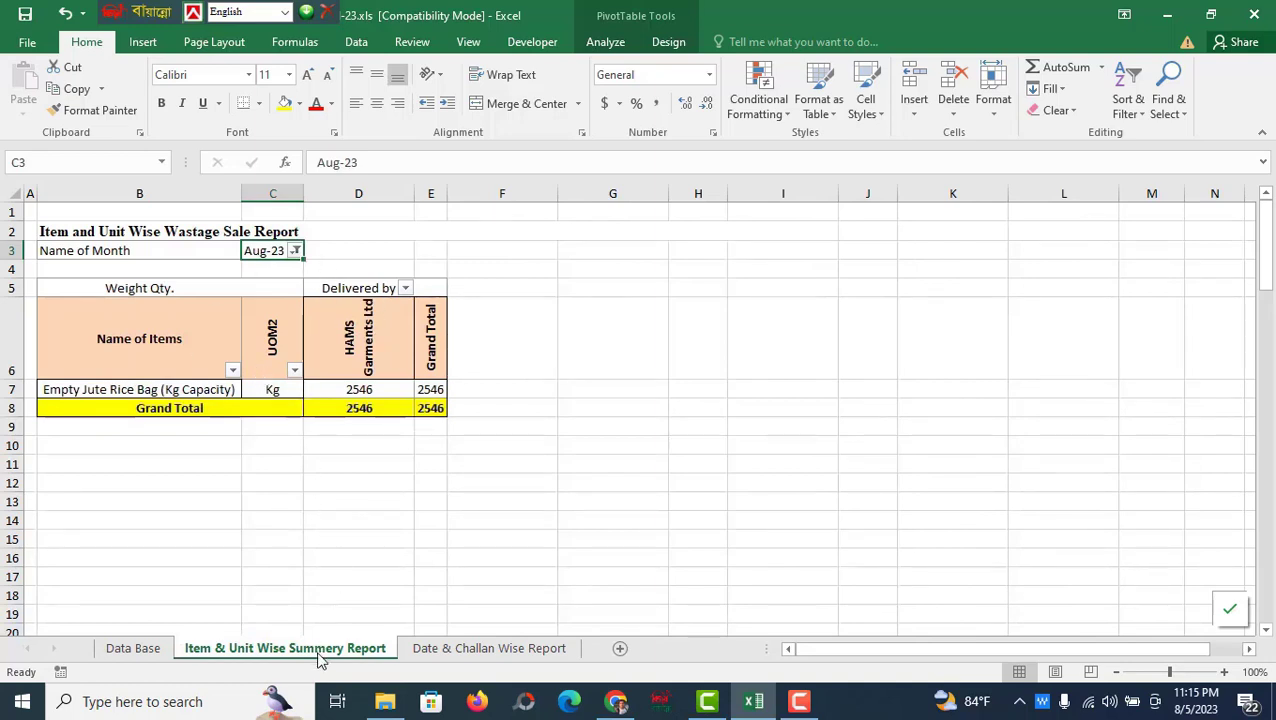
Filter the summary report's Name of Month to May-23 only and look through the listed items.
left_click(296, 252)
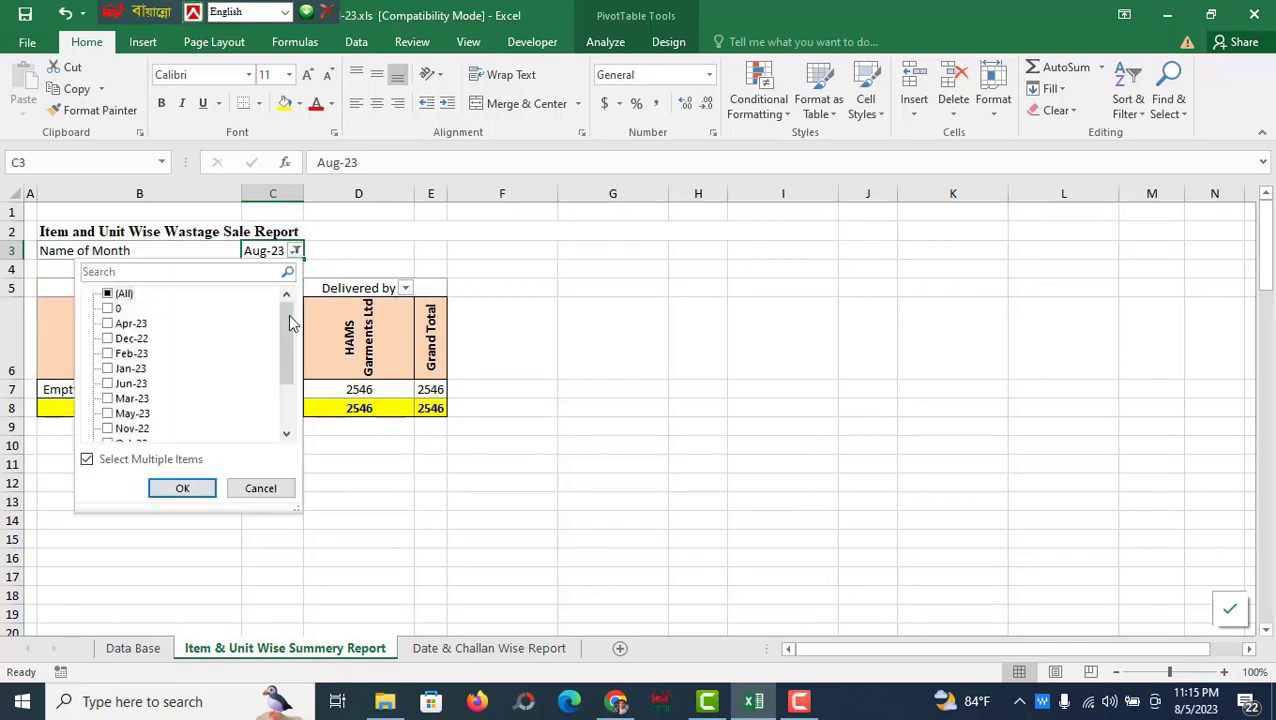
left_click_drag(296, 350, 293, 404)
left_click(107, 428)
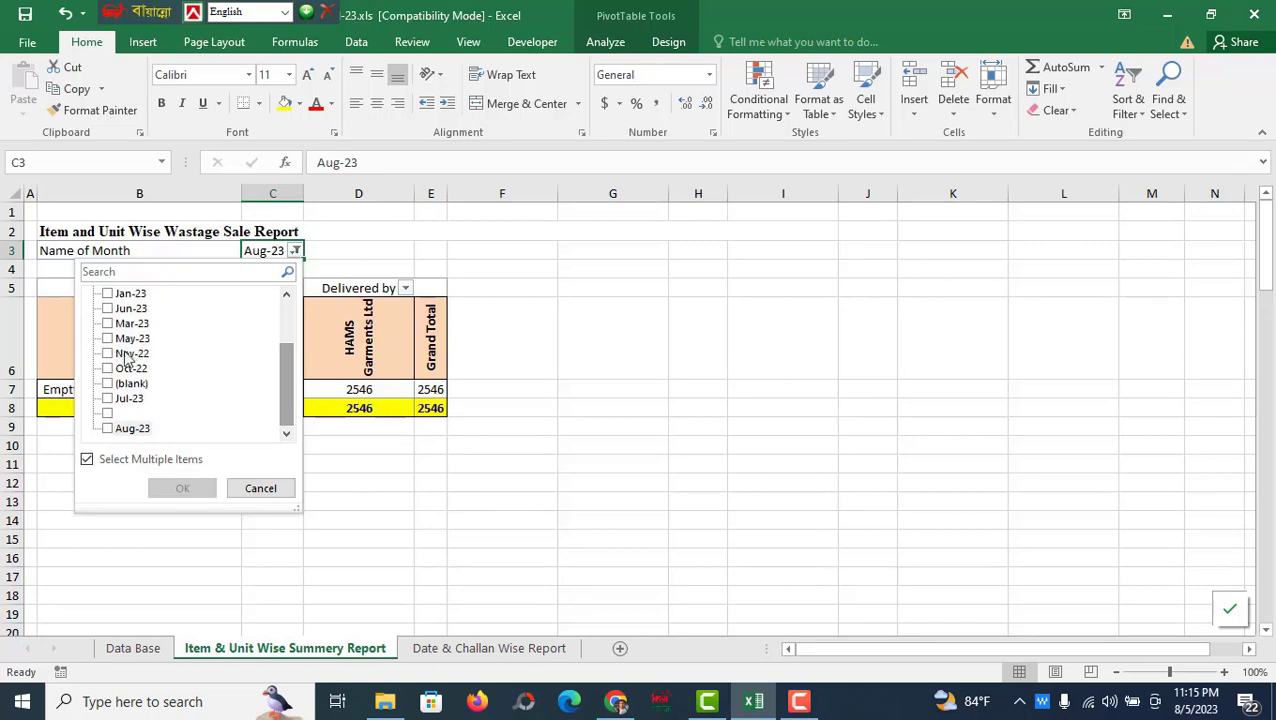
left_click(108, 339)
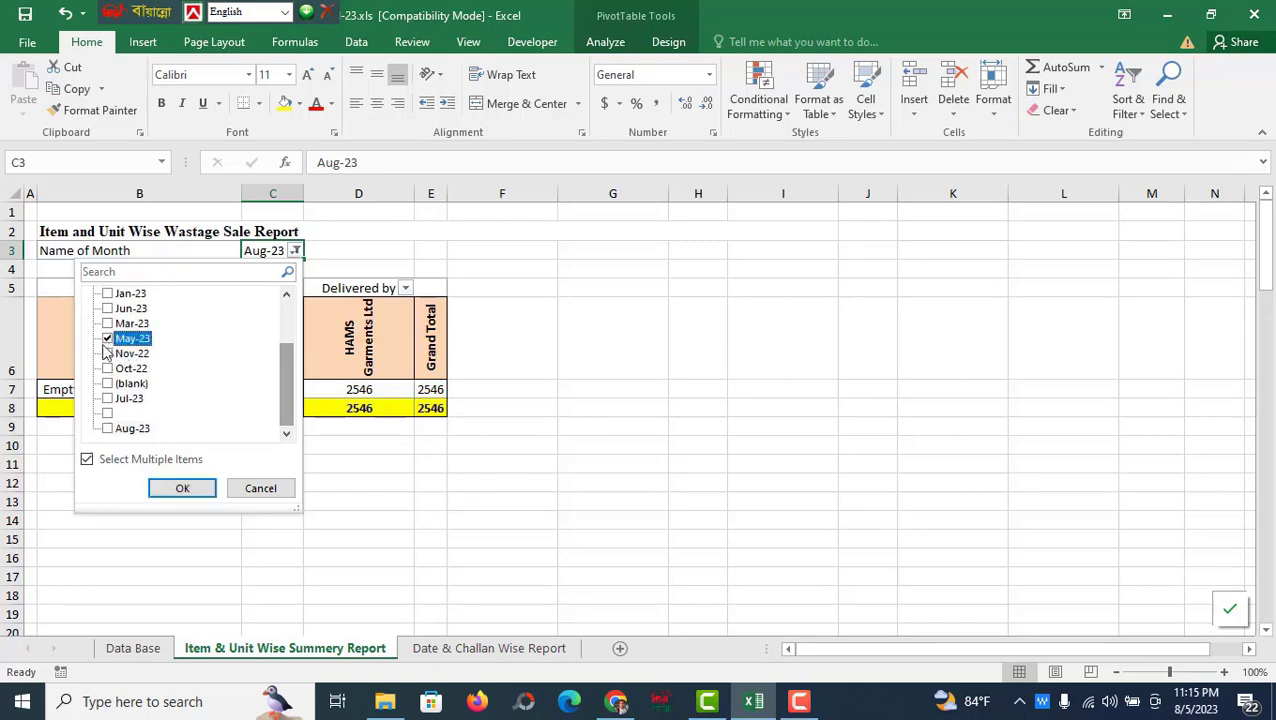
left_click(182, 489)
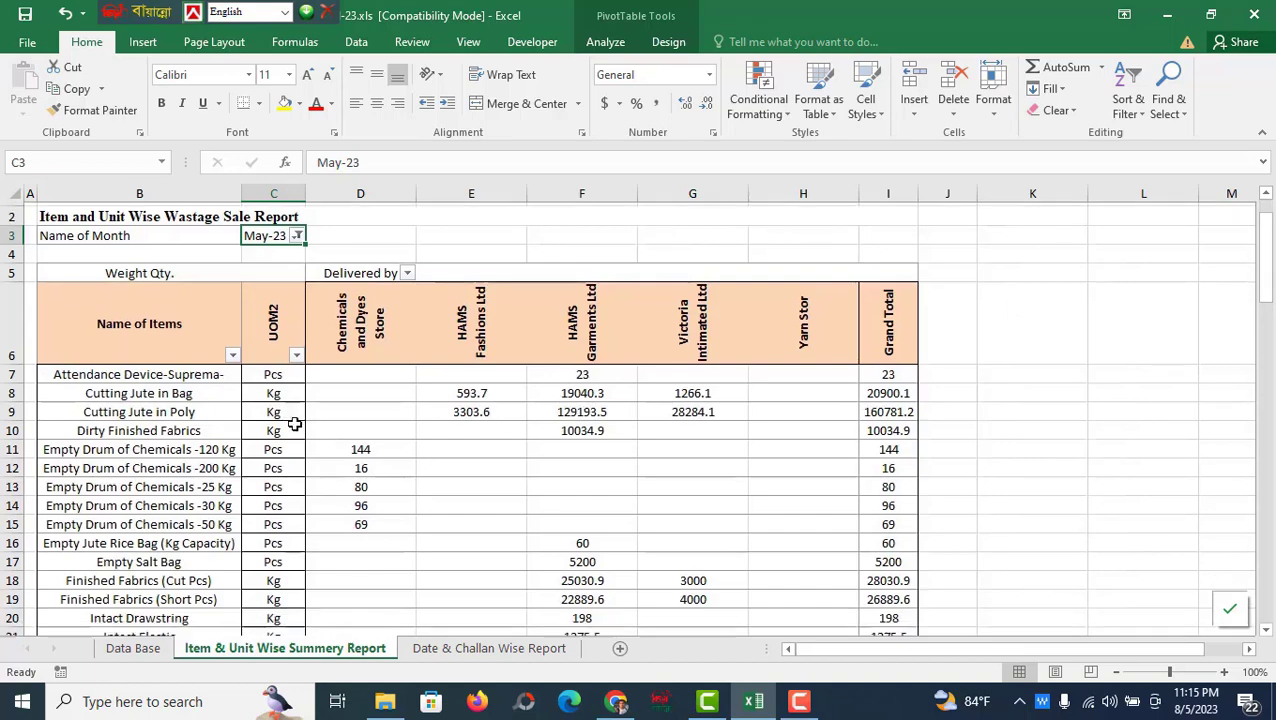
scroll(485, 379, "down", 6)
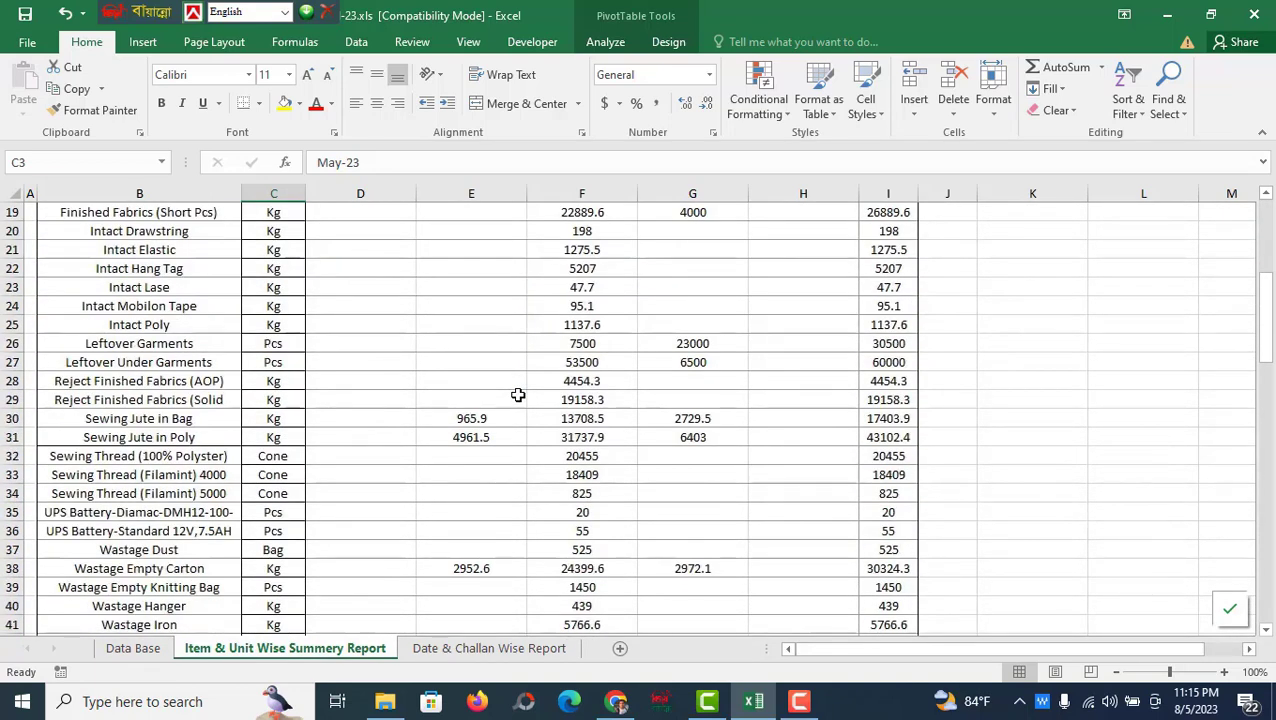
Refresh the pivot table on the Date & Challan Wise Report sheet.
left_click(472, 649)
scroll(338, 407, "up", 17)
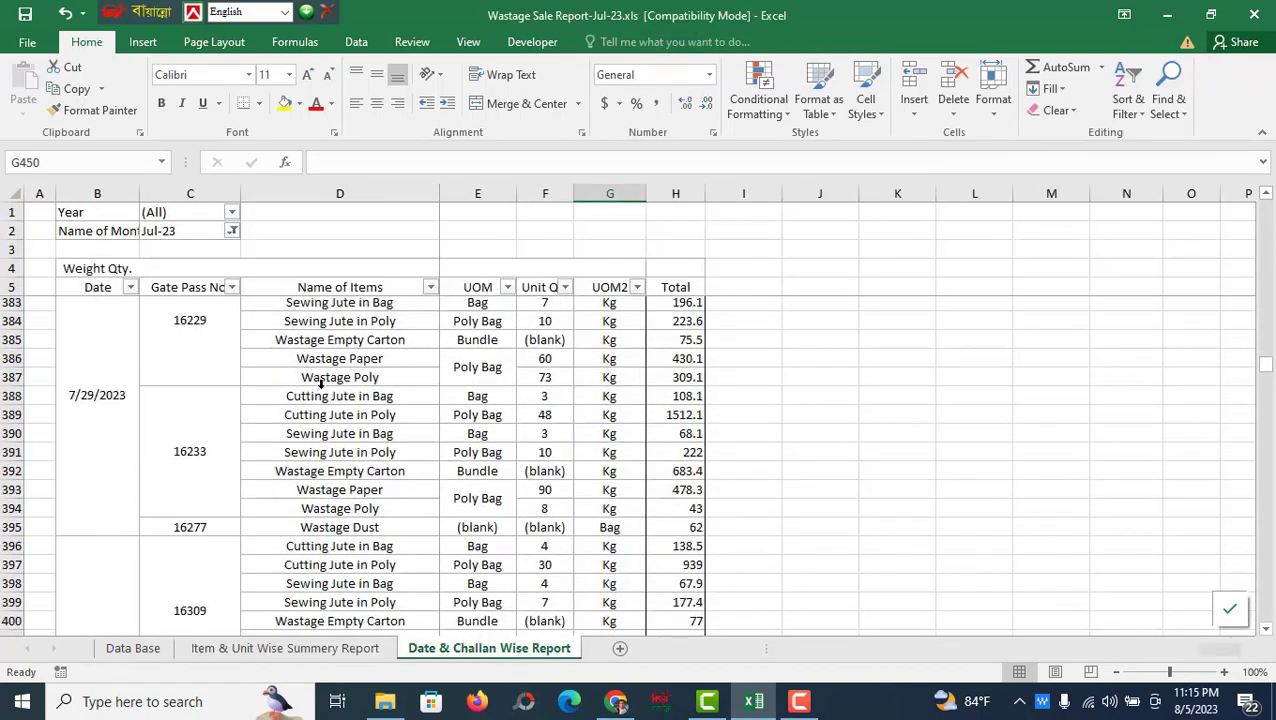
scroll(338, 407, "up", 3)
left_click(231, 231)
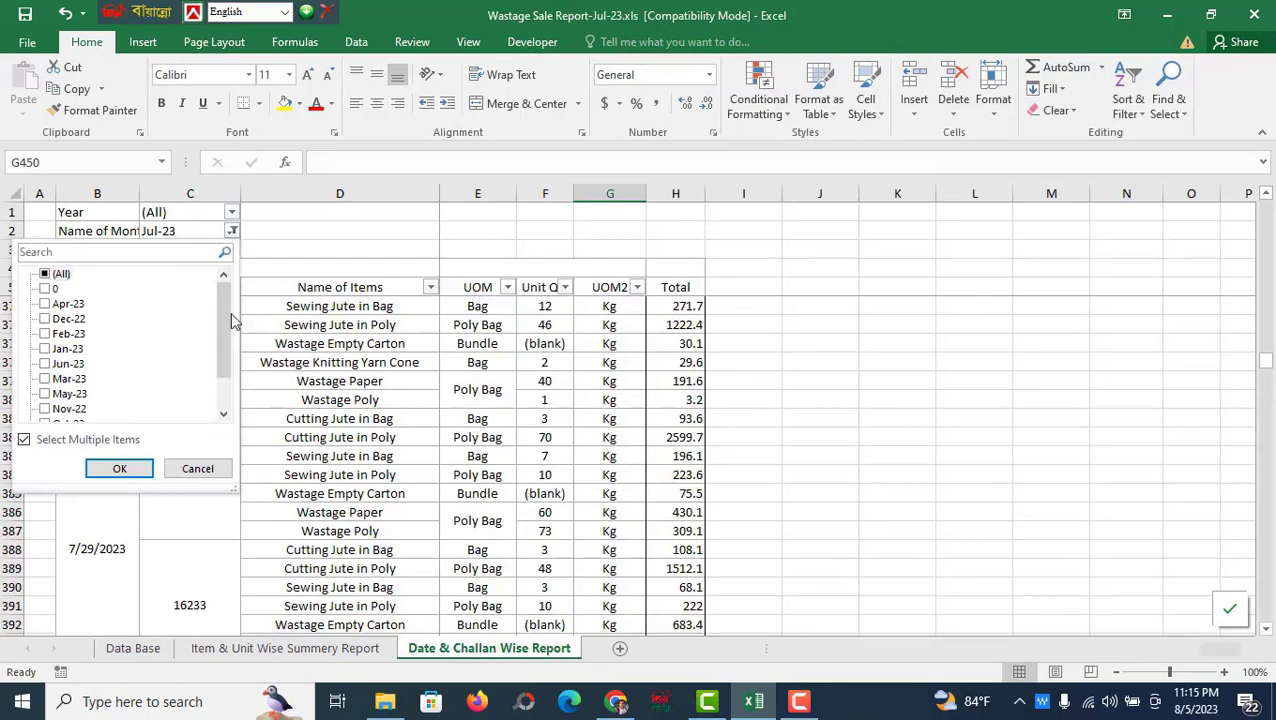
left_click_drag(224, 322, 228, 418)
left_click(422, 330)
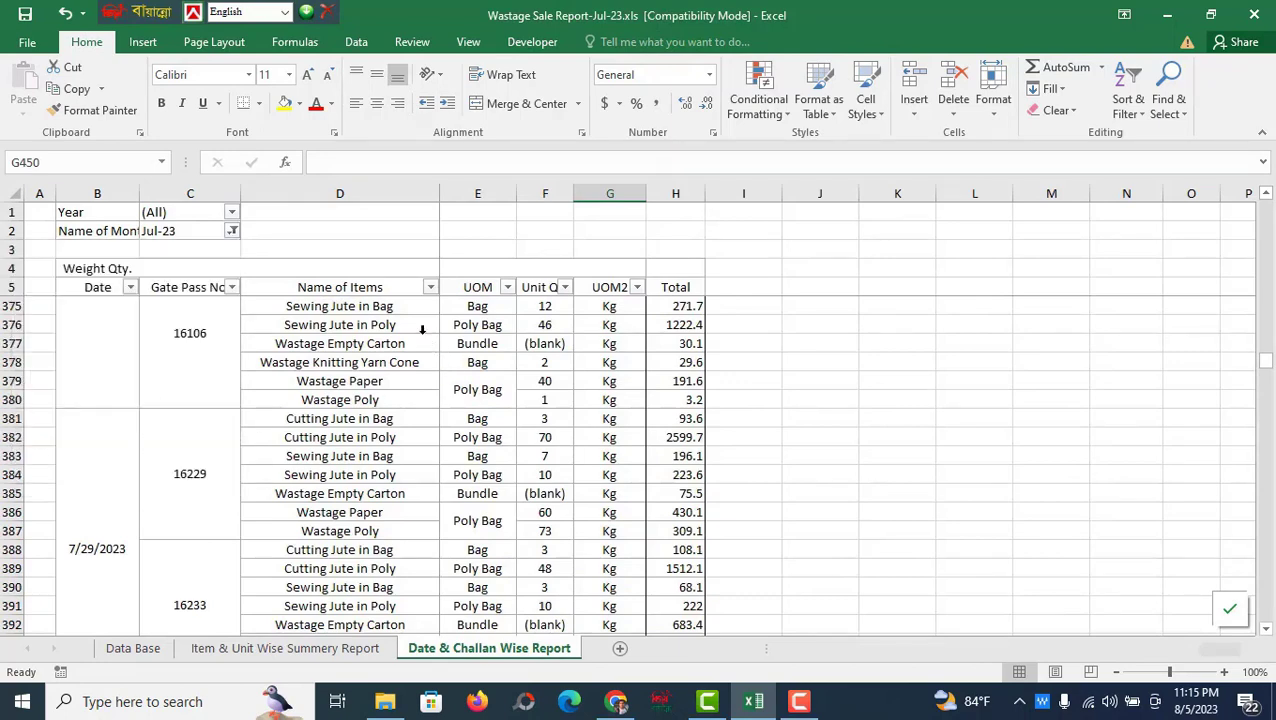
left_click(422, 330)
right_click(388, 337)
left_click(448, 401)
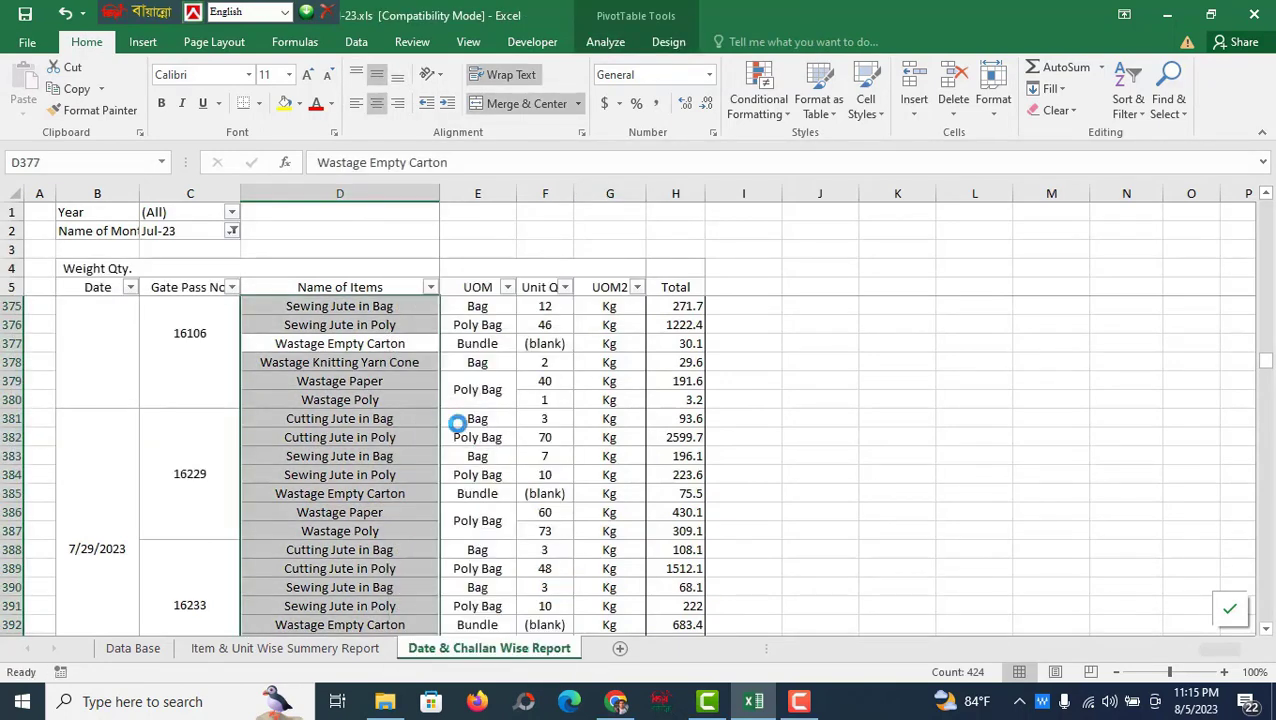
Filter the Date & Challan Wise Report's Name of Month to Aug-23 only and check the record's date, gate pass, item and unit.
left_click(225, 236)
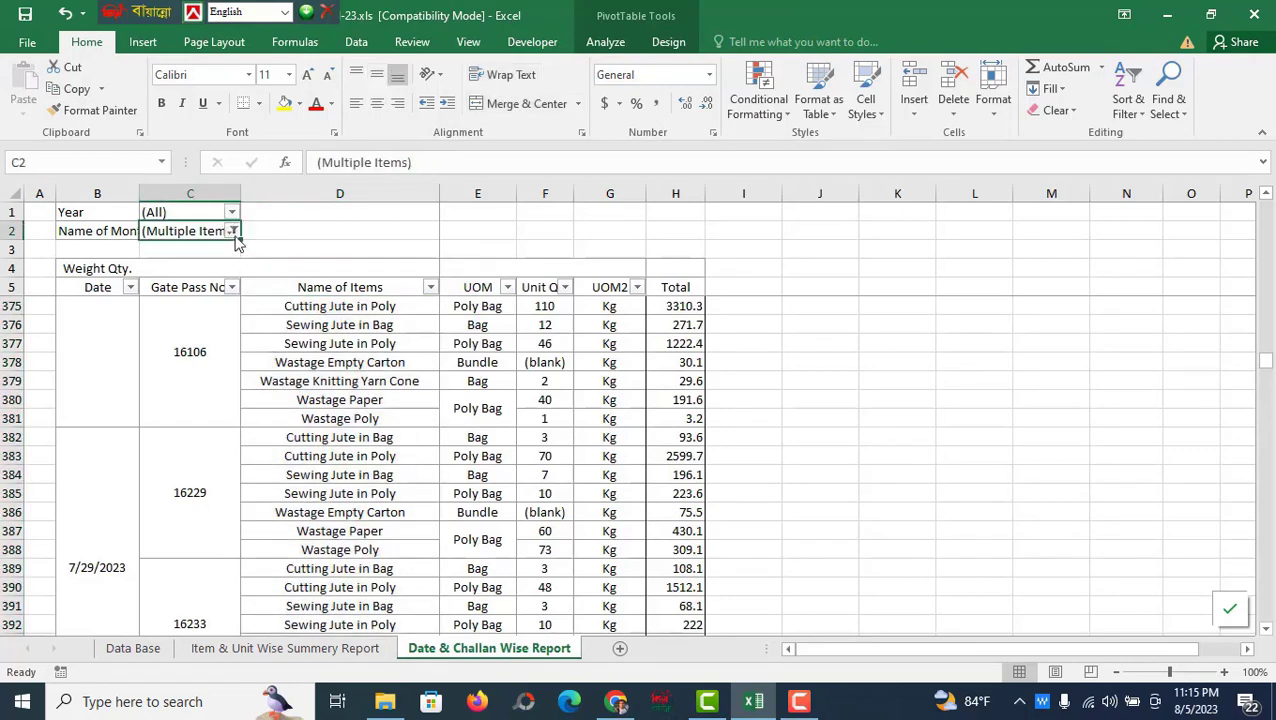
left_click(232, 231)
left_click_drag(219, 316, 222, 395)
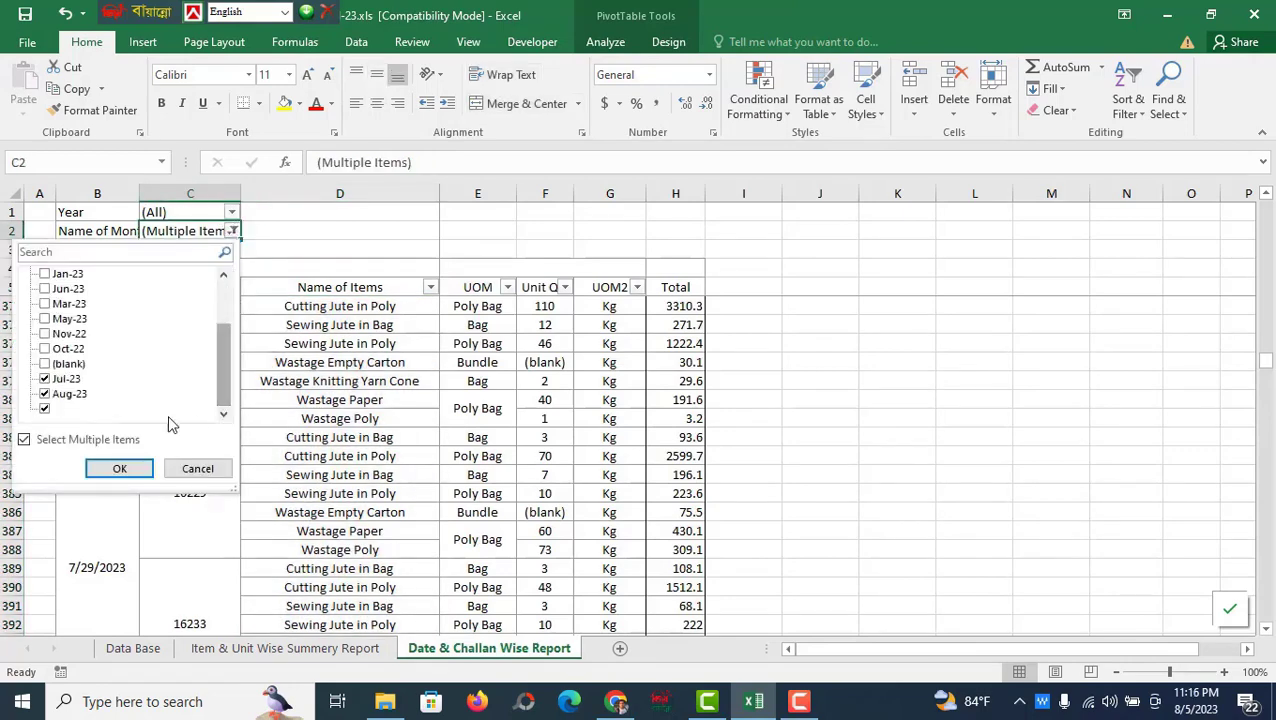
left_click(44, 380)
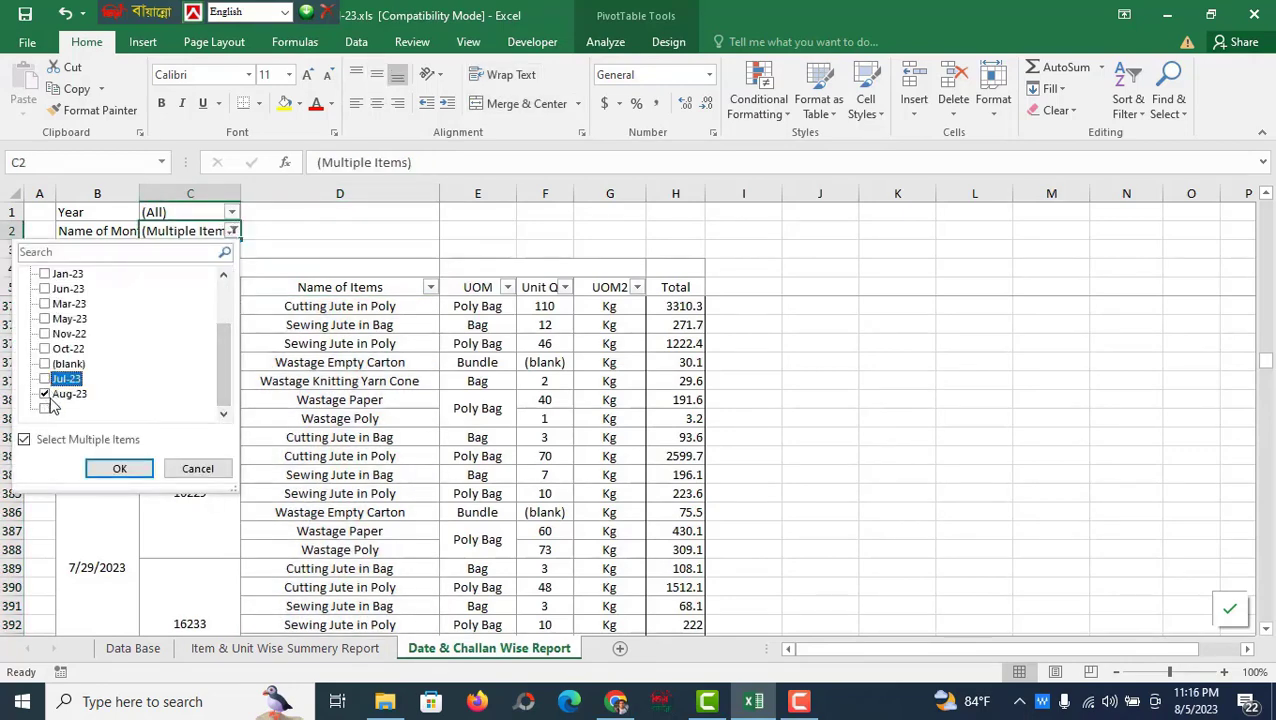
left_click(119, 468)
left_click(105, 305)
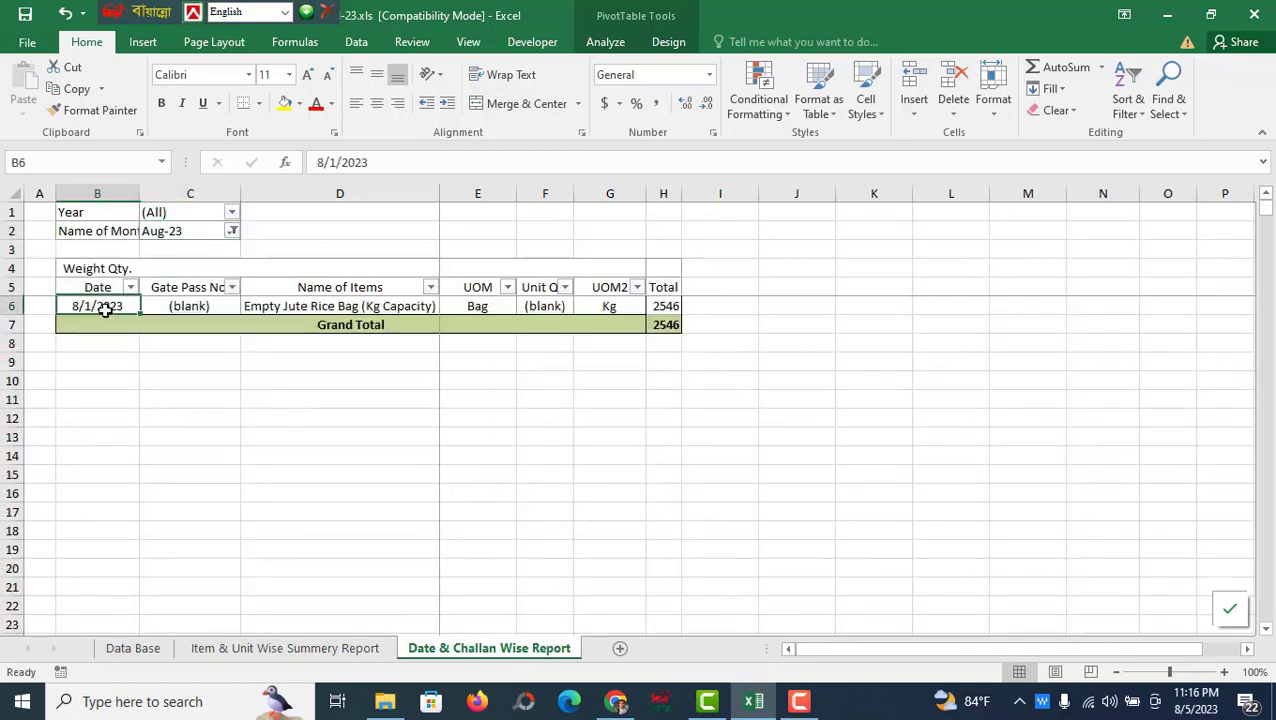
left_click(325, 311)
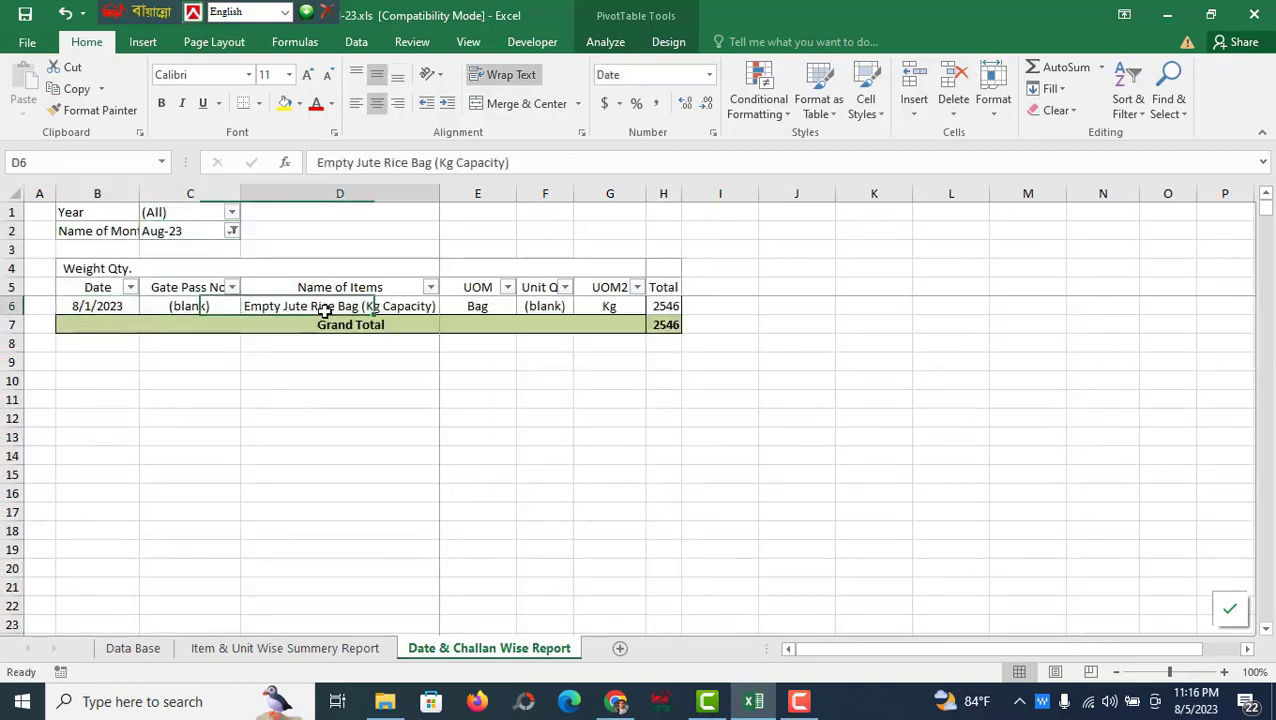
left_click(466, 306)
left_click(182, 311)
left_click(98, 307)
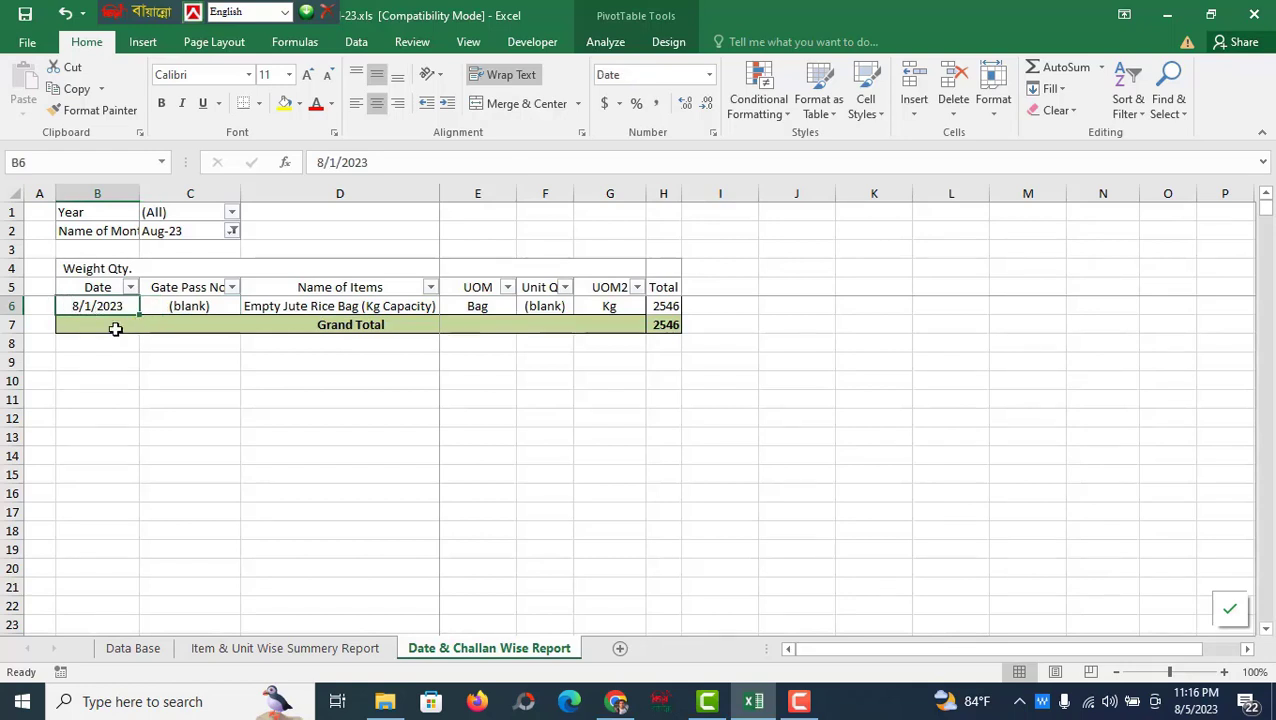
Set the Date & Challan Wise Report's Name of Month filter to show all months.
left_click(231, 231)
left_click(48, 274)
left_click(125, 469)
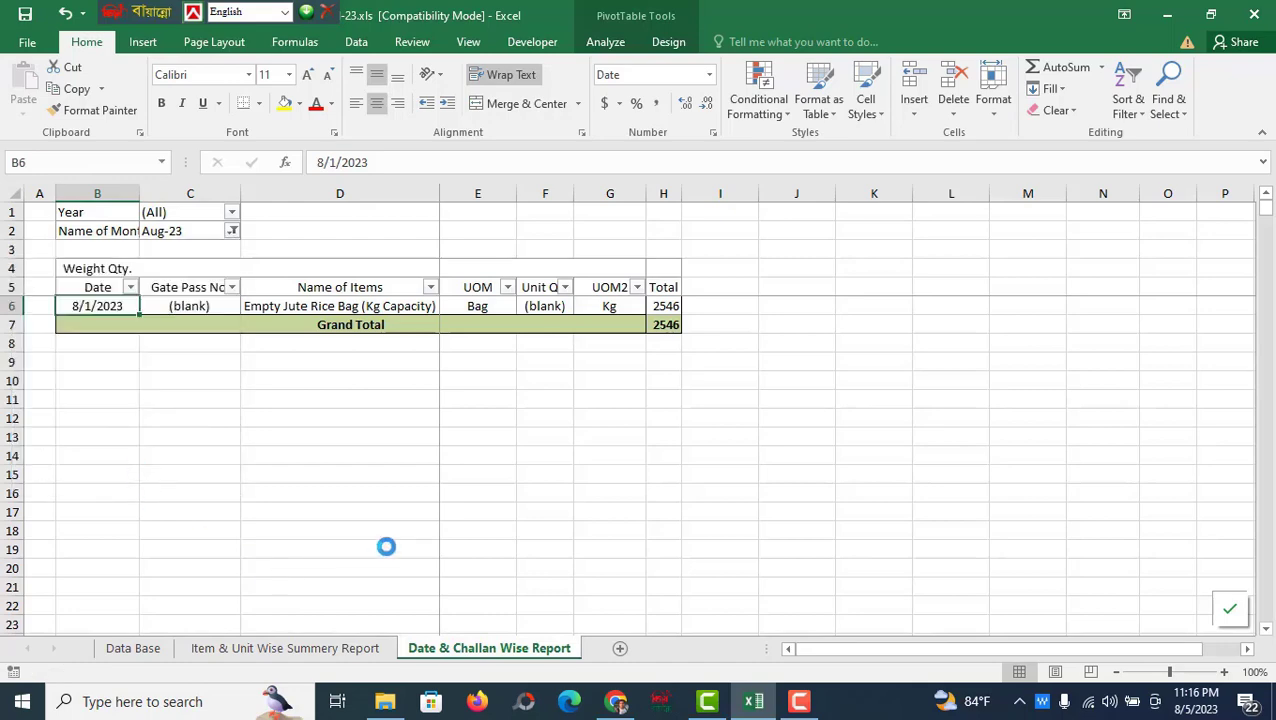
left_click(340, 550)
left_click(182, 535)
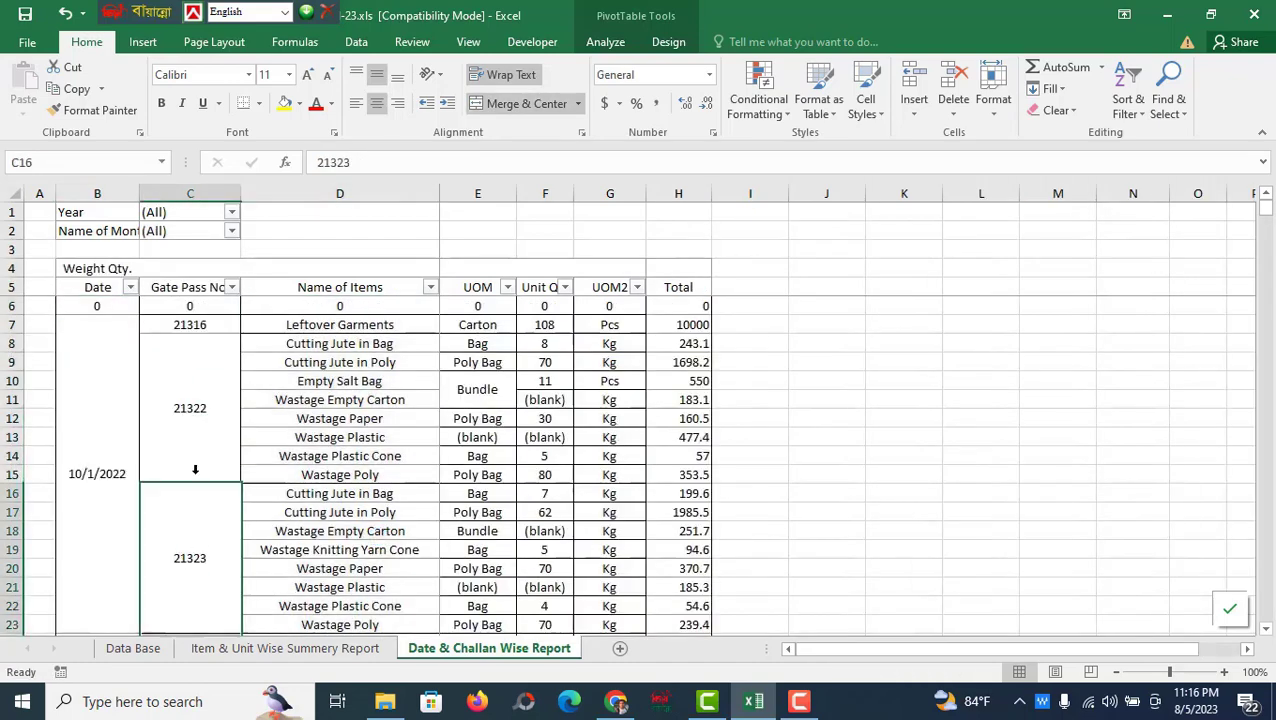
key("Up")
Look over the Item & Unit Wise Summery Report, and examine the Data Base sheet's columns and late July 2023 sale records.
left_click(290, 648)
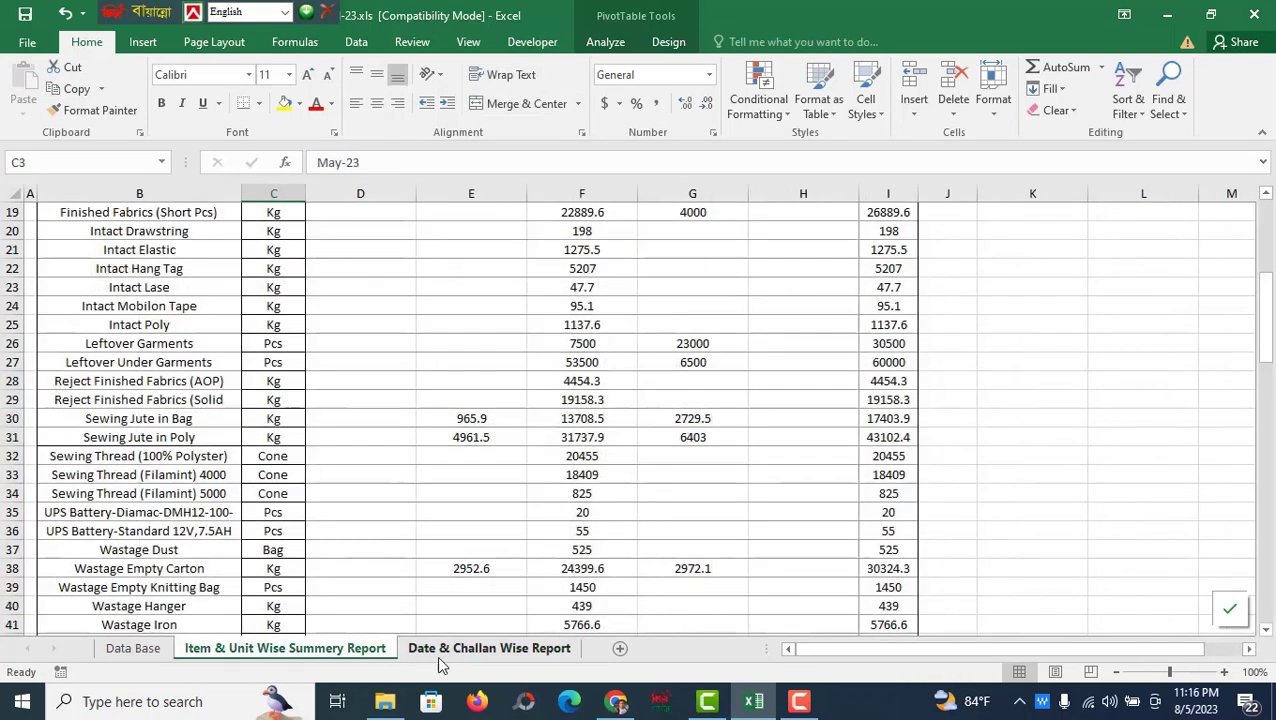
left_click(133, 648)
scroll(670, 497, "up", 5)
scroll(670, 497, "up", 2)
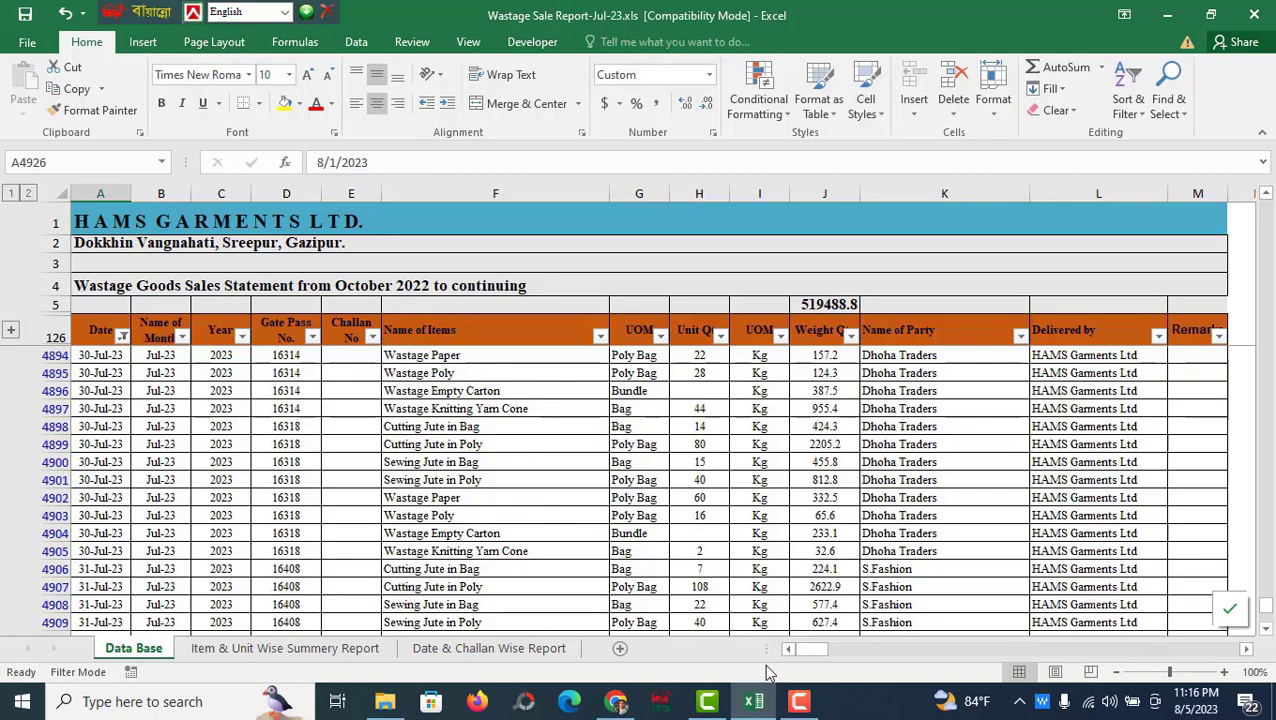
left_click(1246, 649)
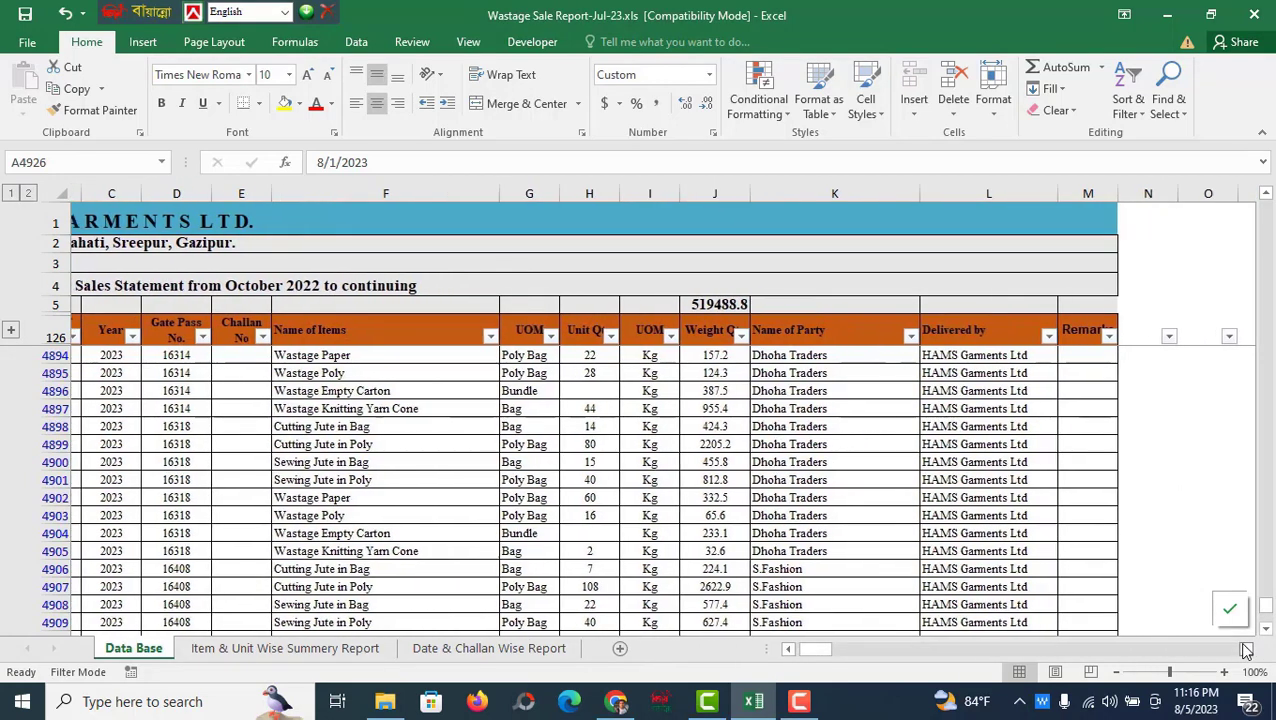
left_click(1246, 649)
left_click_drag(838, 652, 745, 649)
left_click(356, 478)
left_click(400, 482)
left_click(418, 513)
key("Up")
key("Up")
key("Up")
key("Down")
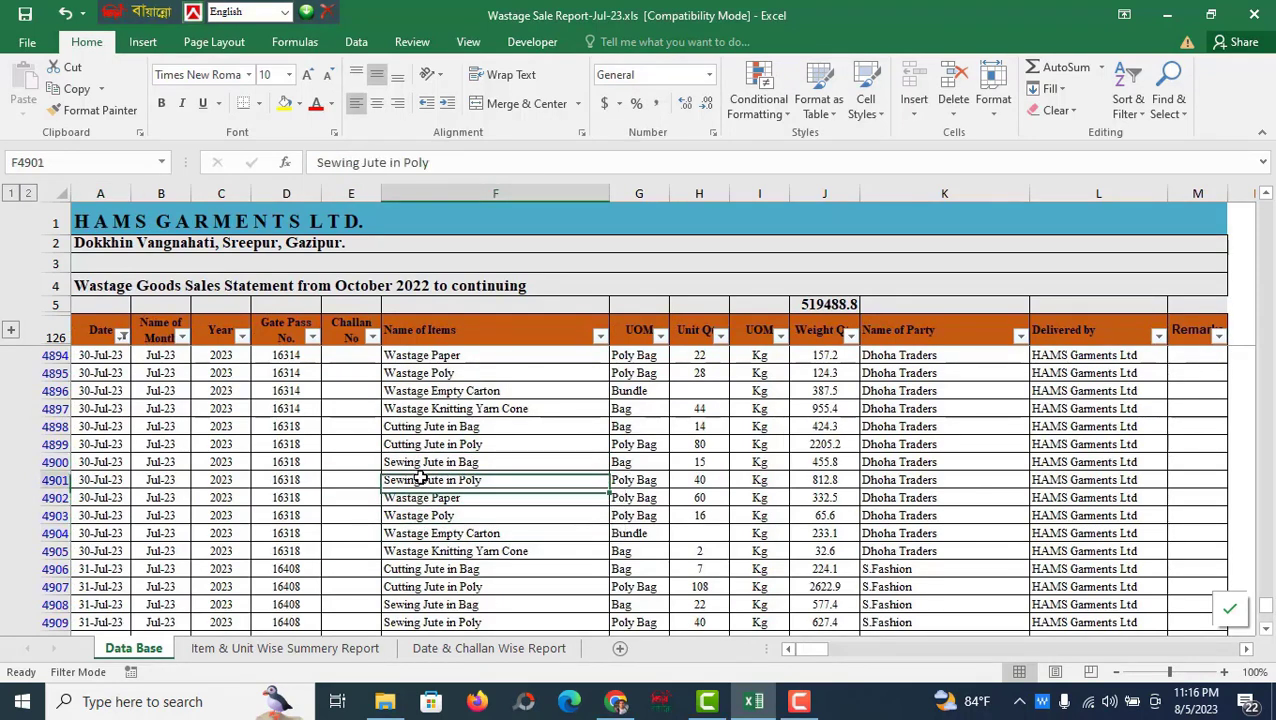
left_click(798, 701)
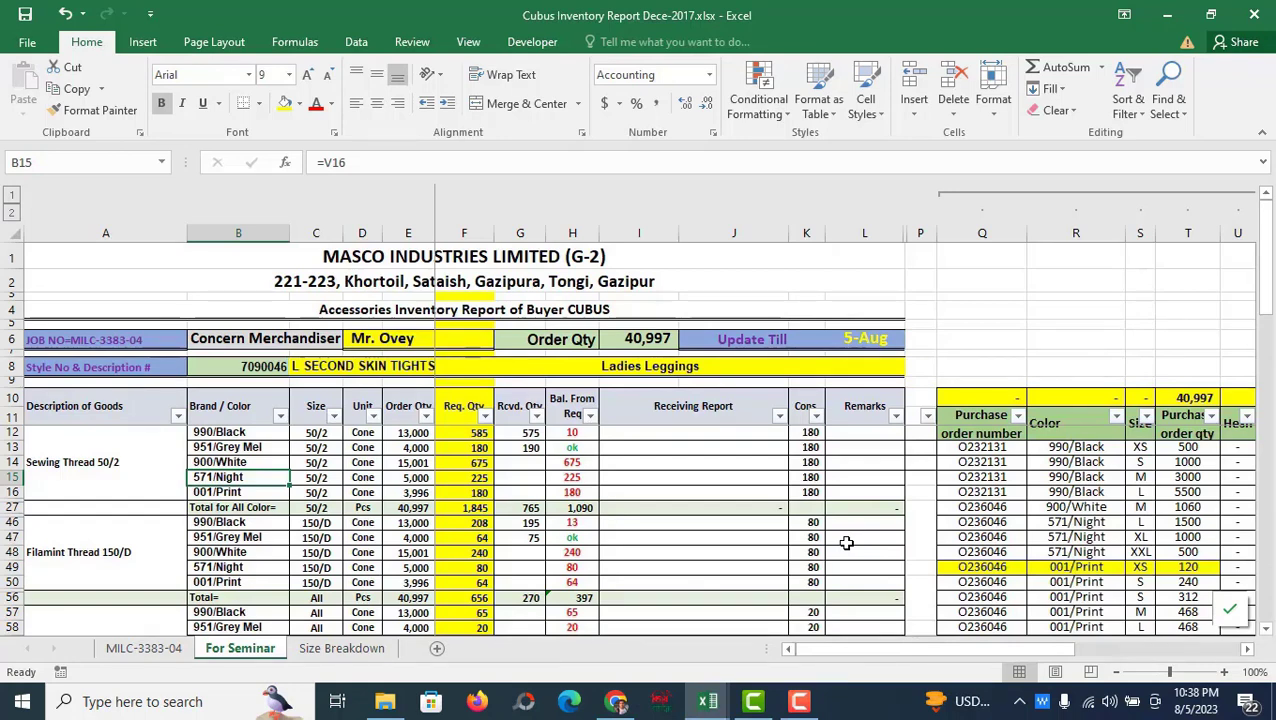
left_click(799, 701)
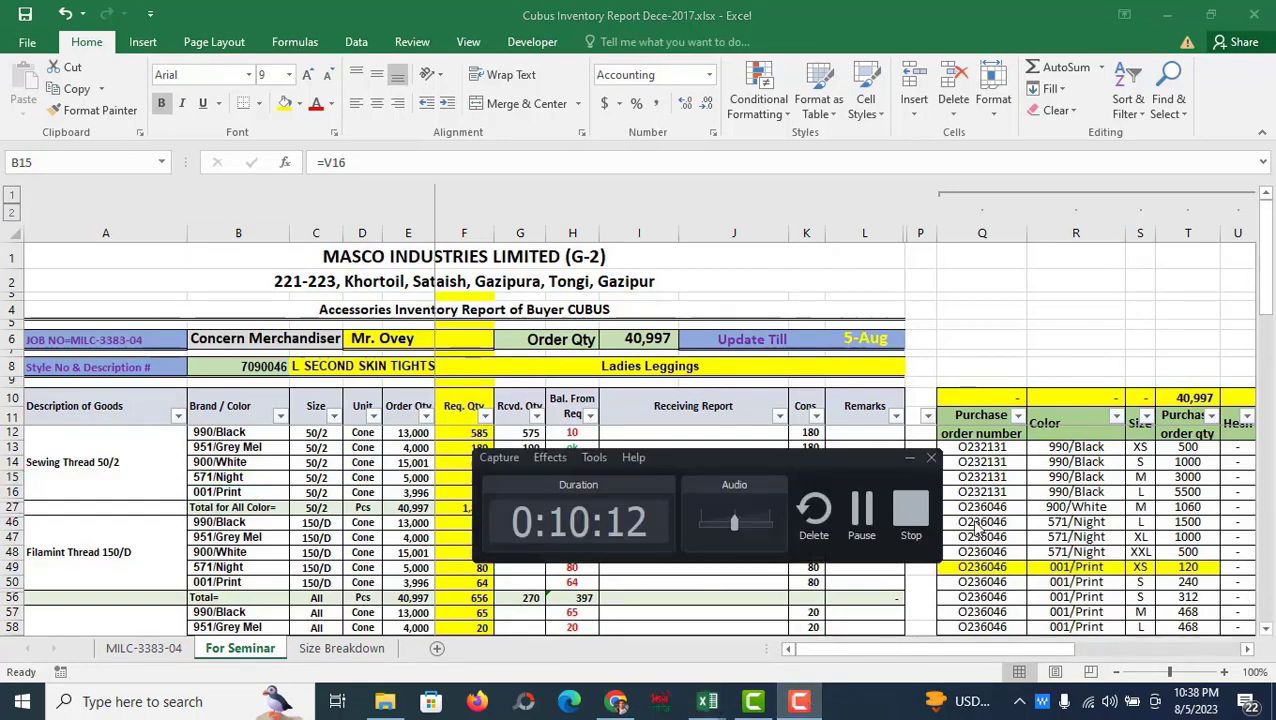
left_click(910, 510)
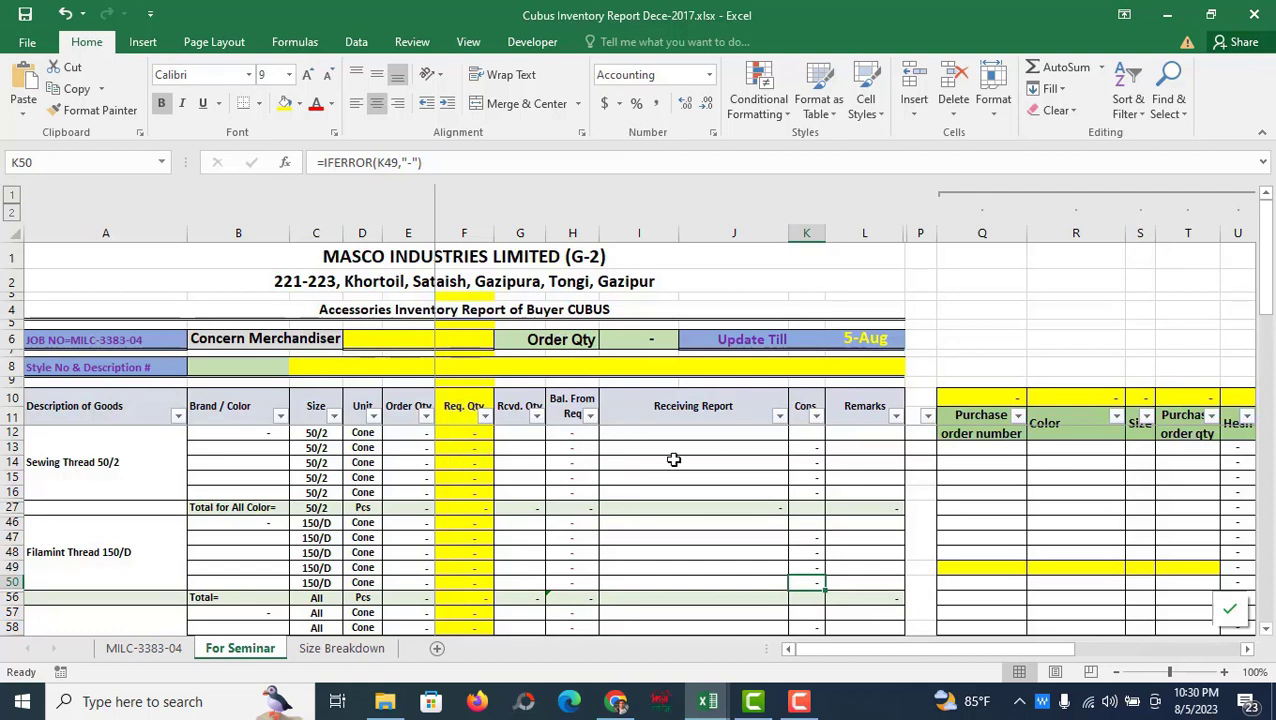
Copy style number 7090046 from the Size Breakdown sheet and enter it as the Style No in cell B8 of For Seminar.
left_click(722, 432)
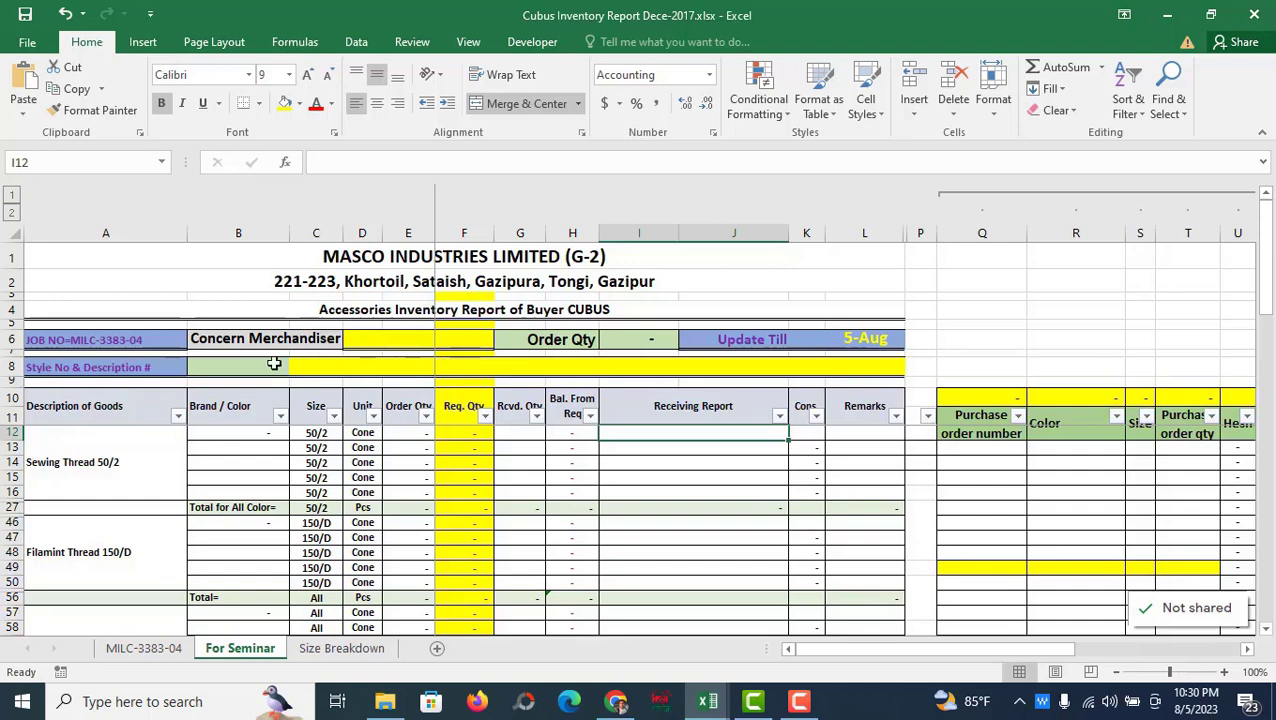
left_click(358, 650)
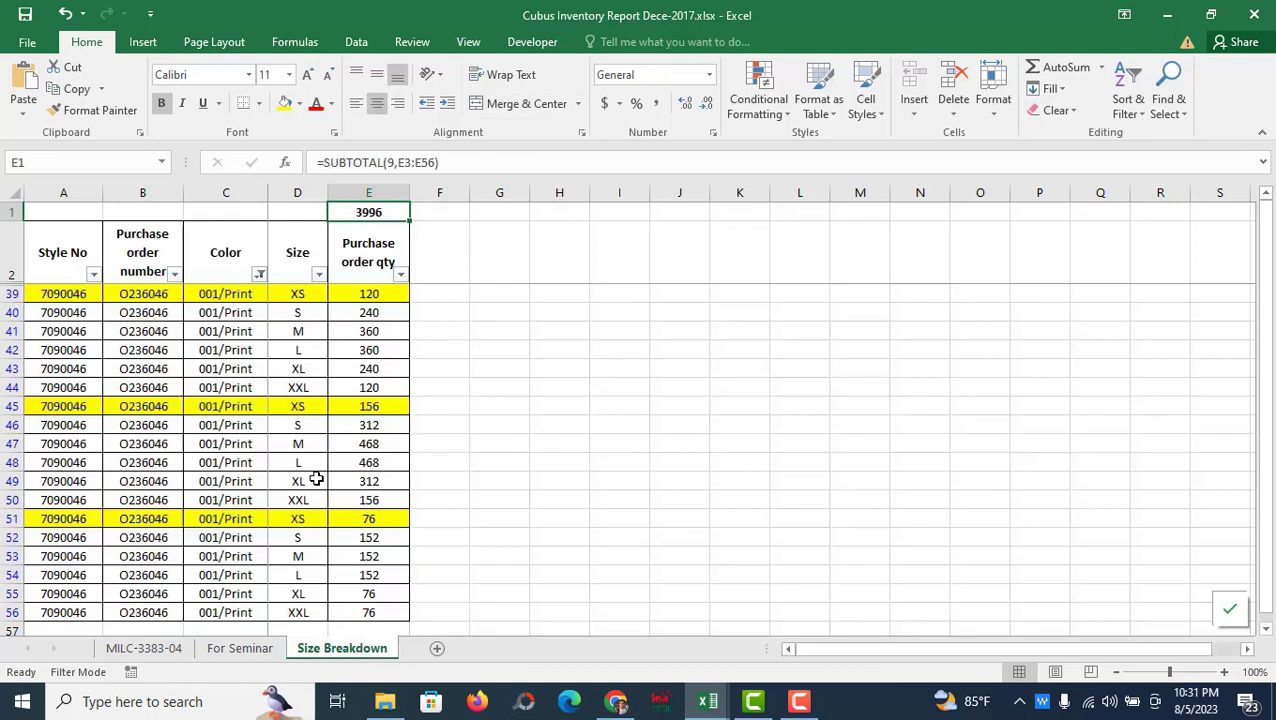
left_click(83, 313)
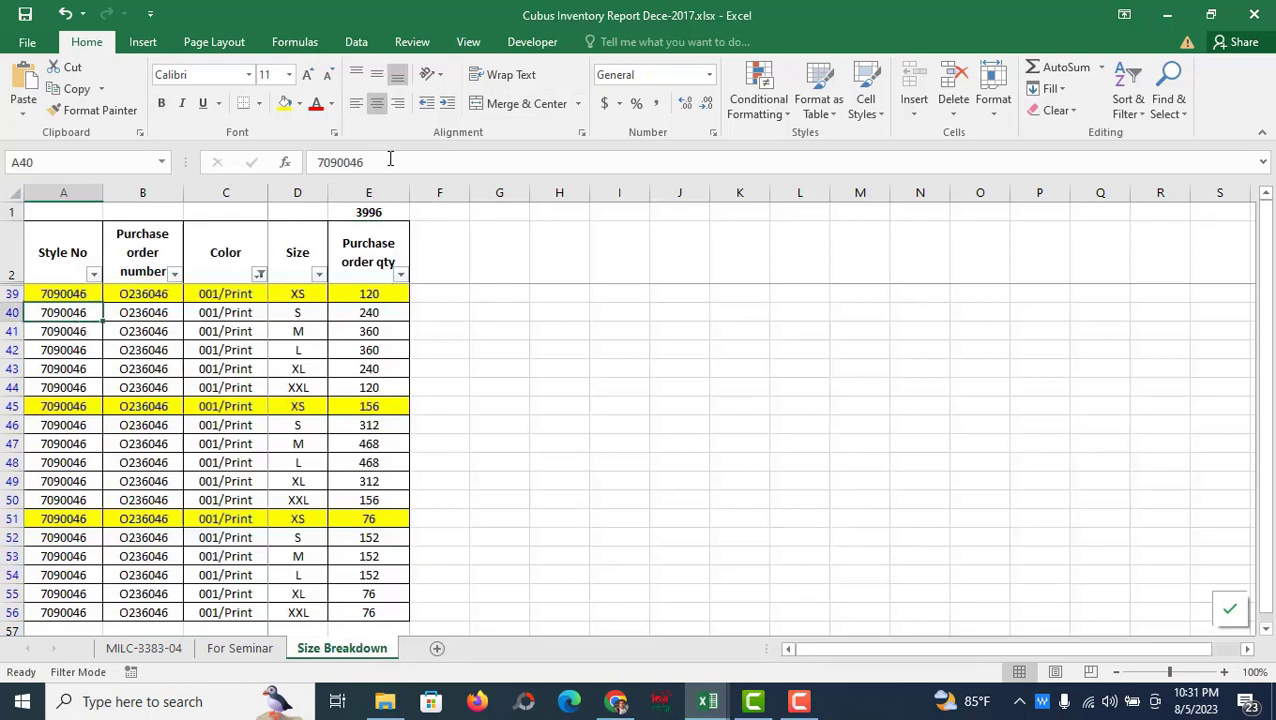
left_click_drag(390, 160, 300, 162)
right_click(356, 162)
left_click(400, 192)
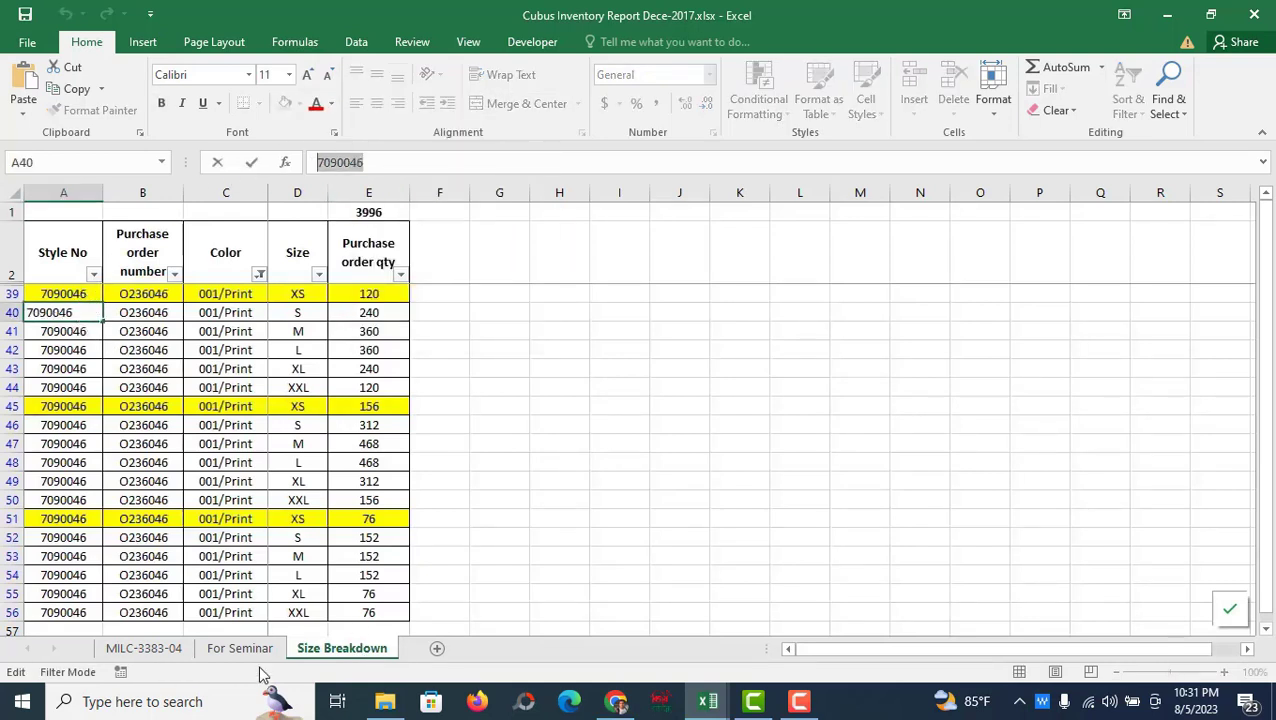
left_click(240, 648)
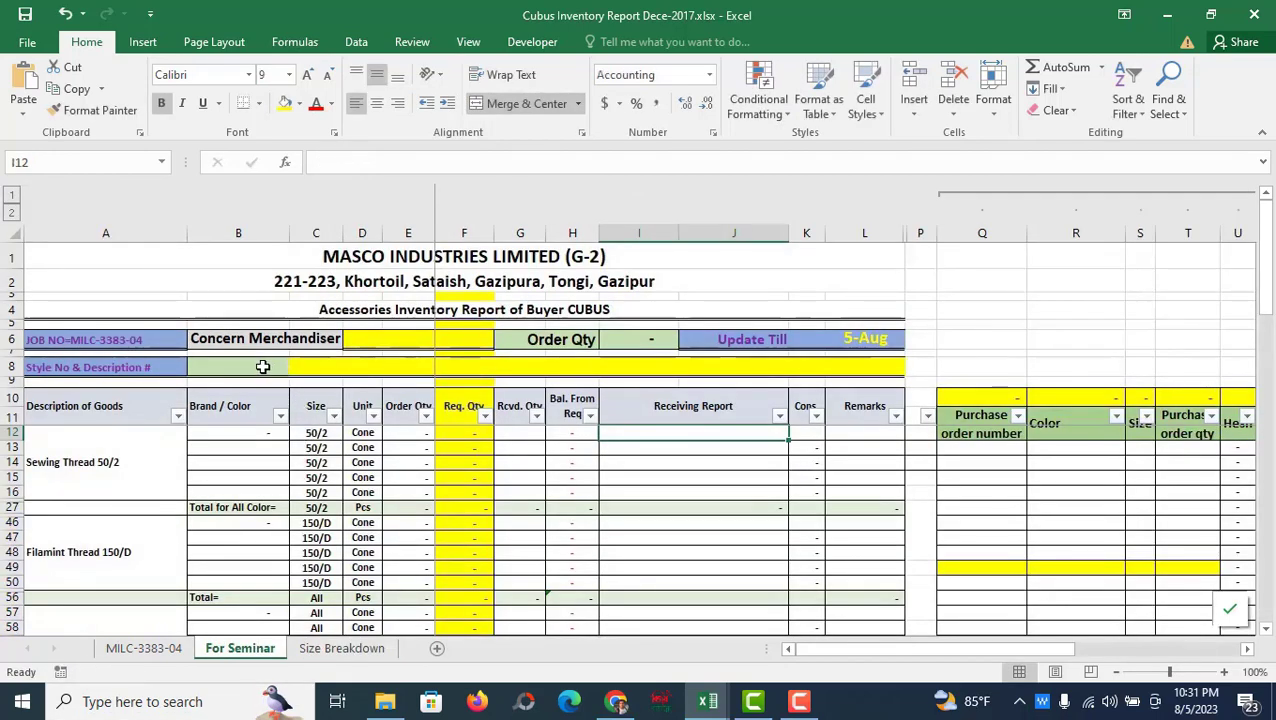
left_click(245, 366)
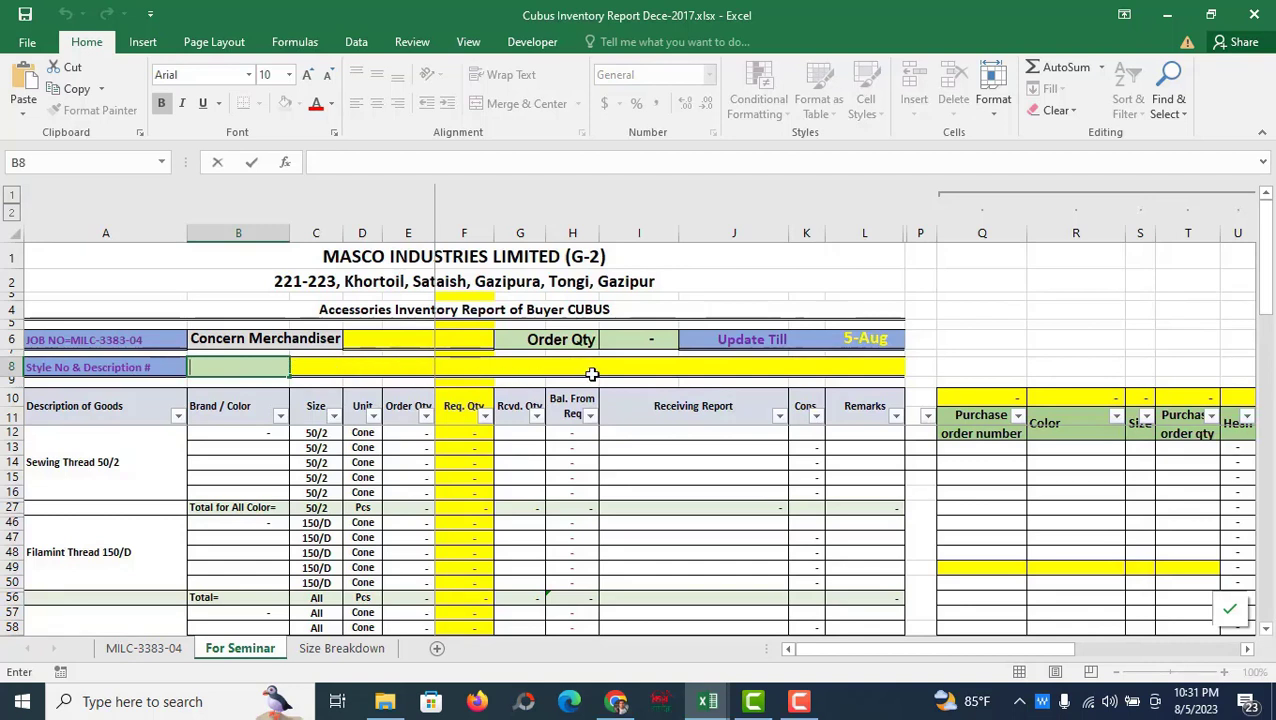
key("ctrl+v")
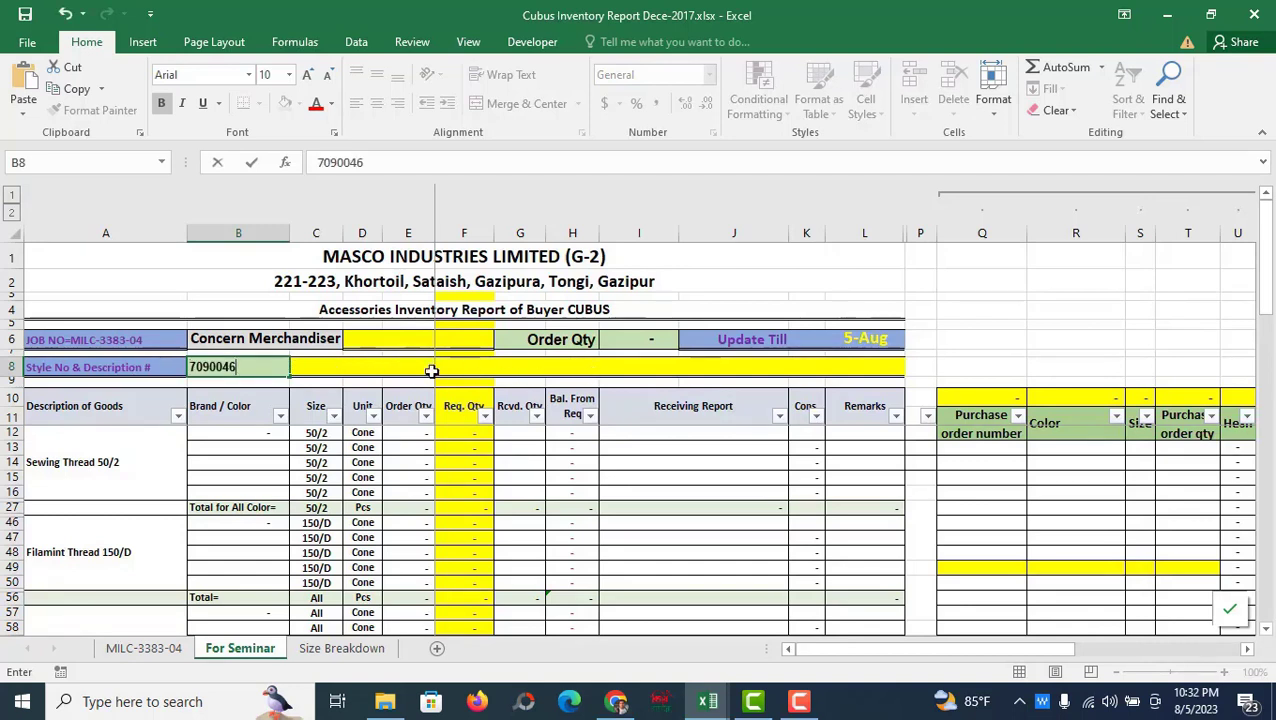
key("Return")
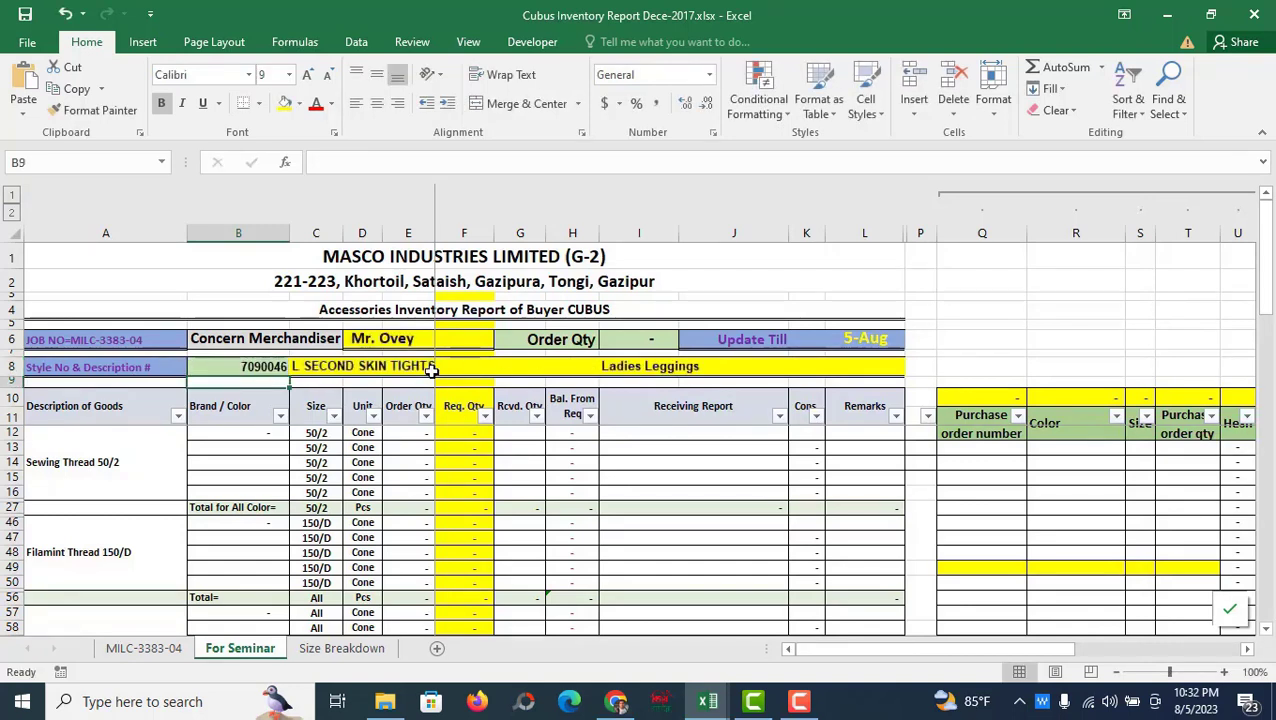
Inspect the lookup formulas behind the concern merchandiser, style description and garment type cells.
left_click(378, 340)
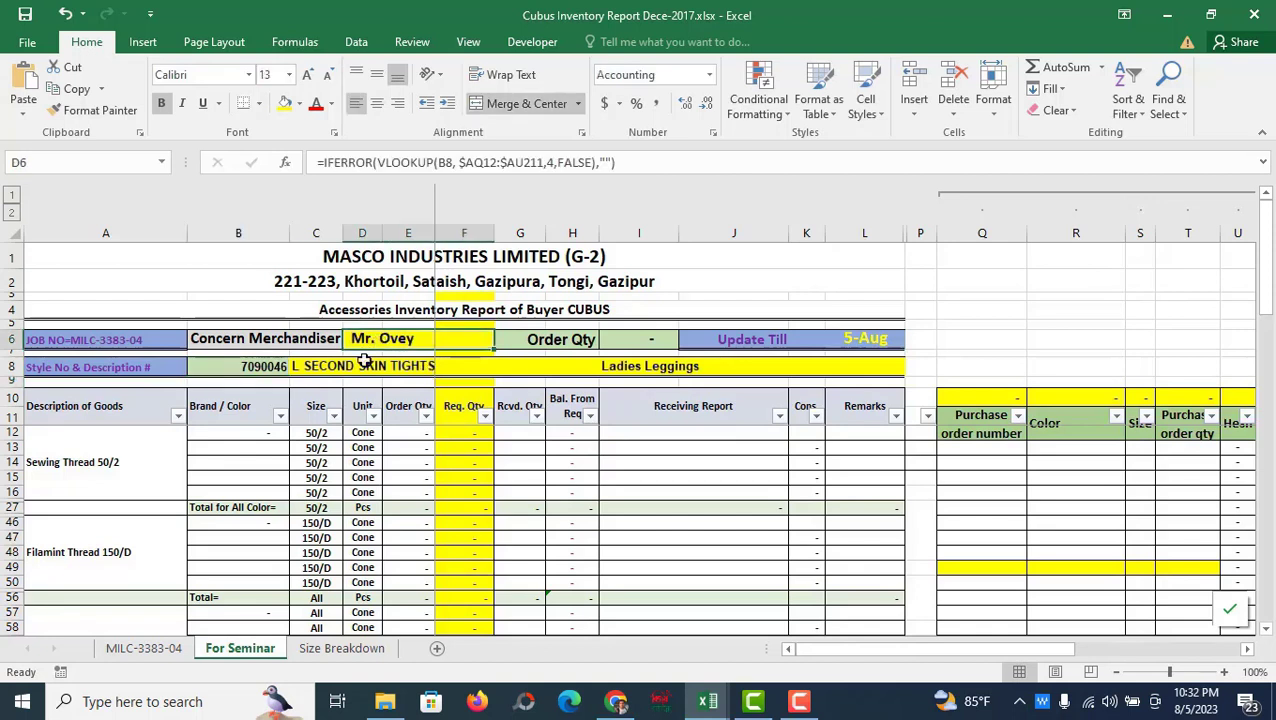
left_click(320, 370)
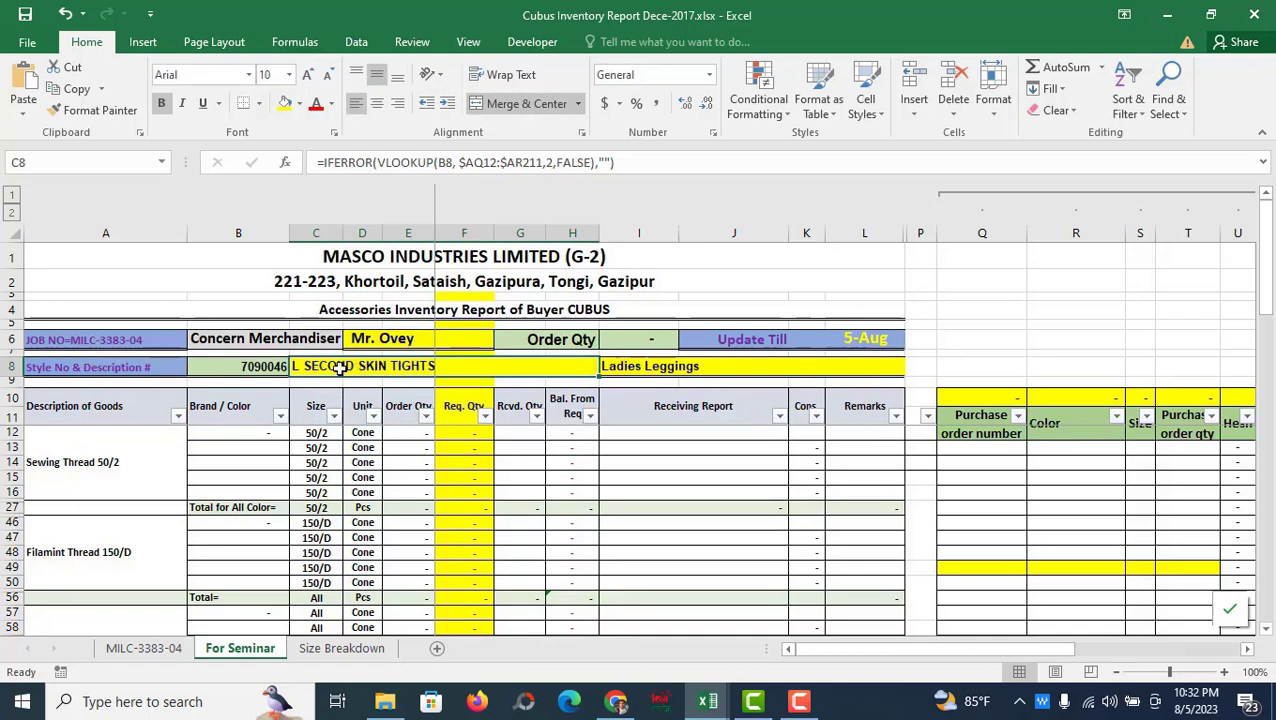
left_click(653, 370)
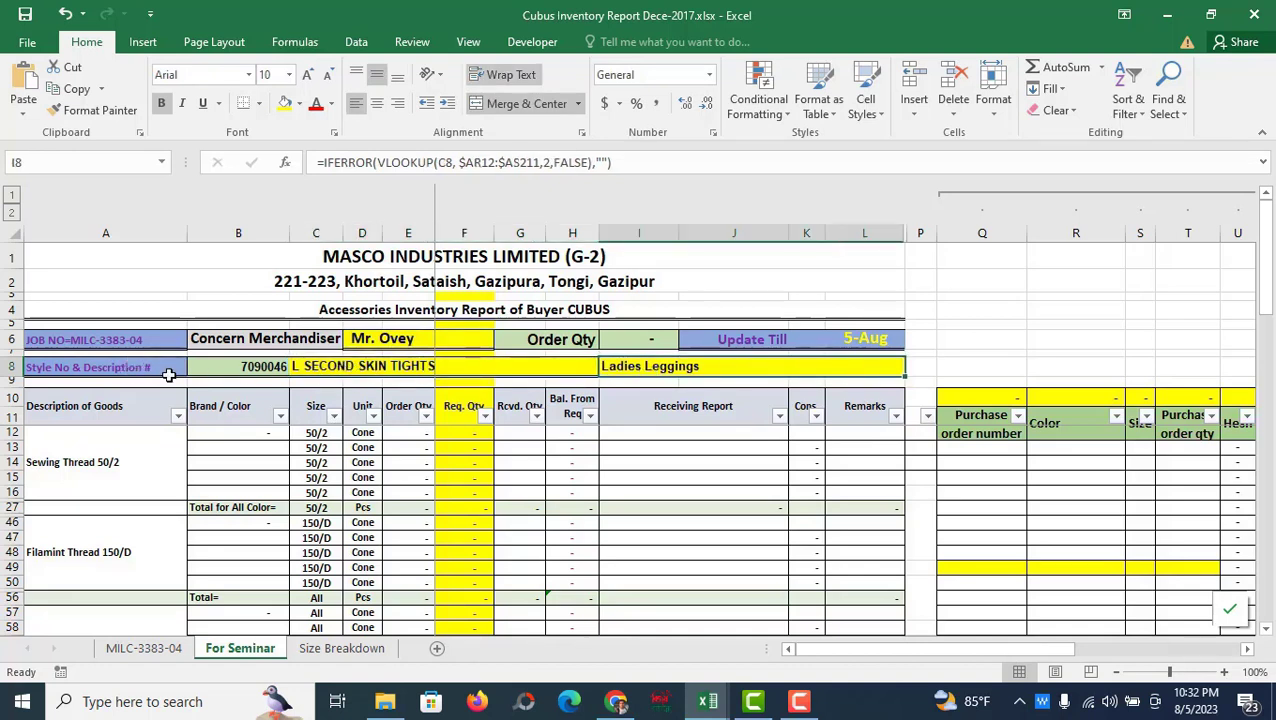
Filter the Size Breakdown sheet's Color column to 001/Print only.
left_click(366, 649)
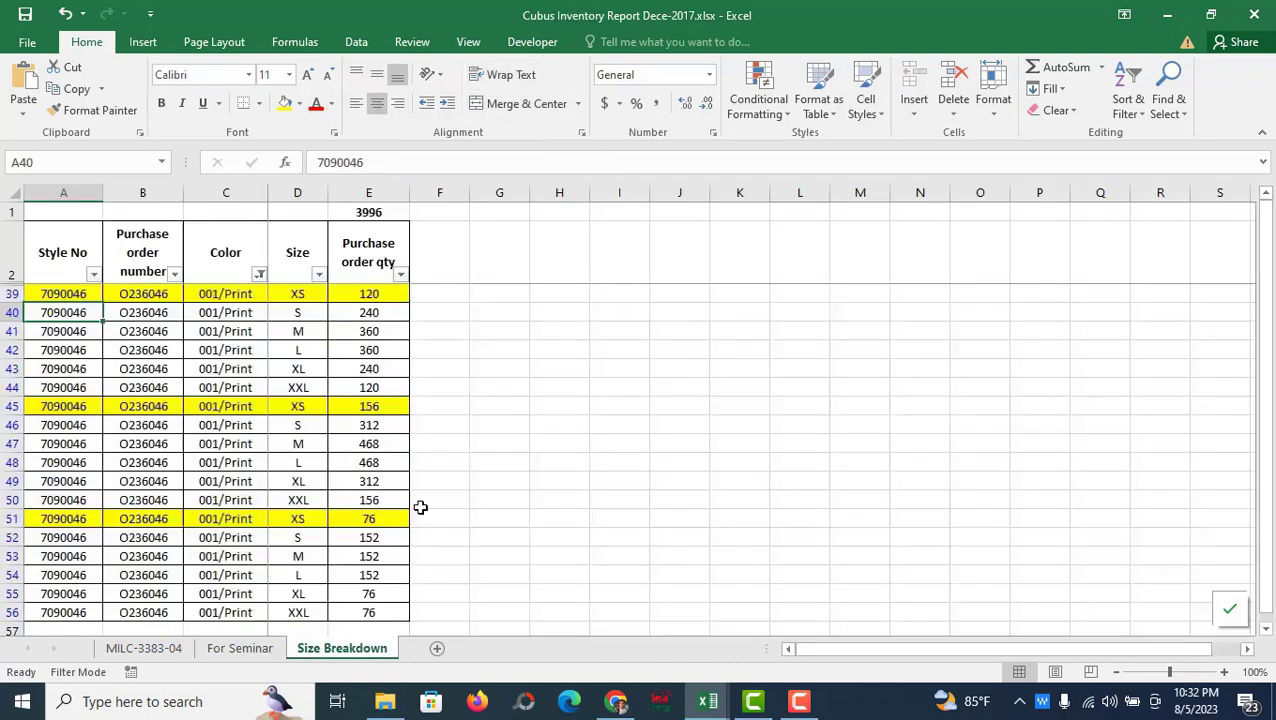
left_click(260, 275)
left_click(110, 460)
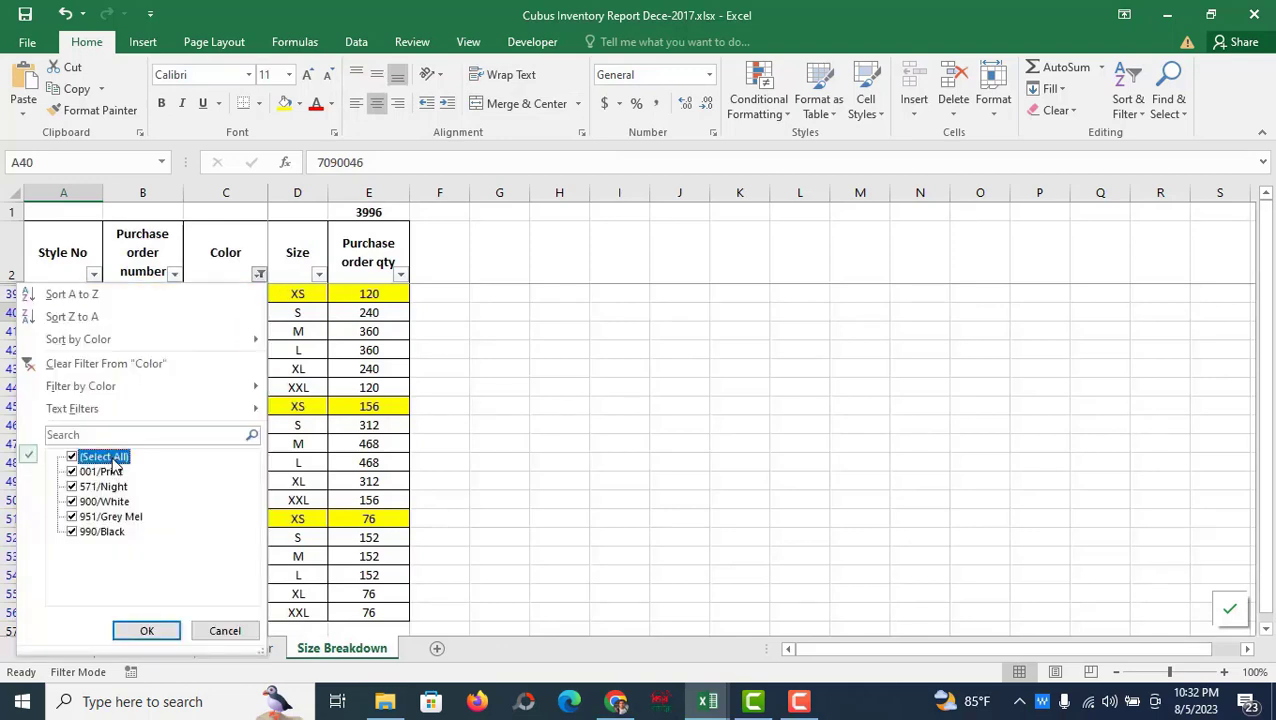
left_click(110, 460)
left_click(100, 471)
left_click(147, 630)
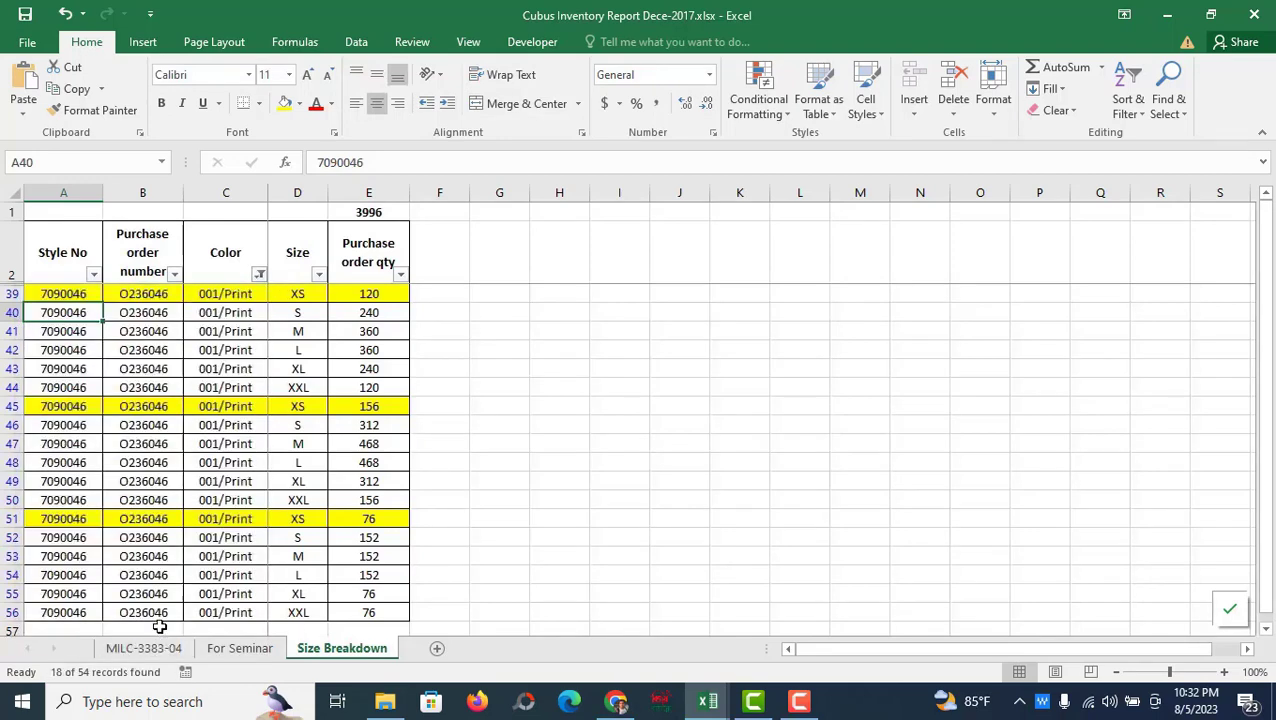
Check the purchase order quantities of the three highlighted XS rows by selecting them together.
scroll(290, 390, "down", 2)
scroll(292, 400, "up", 2)
left_click(372, 293)
left_click(369, 409)
left_click(374, 521)
left_click(381, 410, "ctrl")
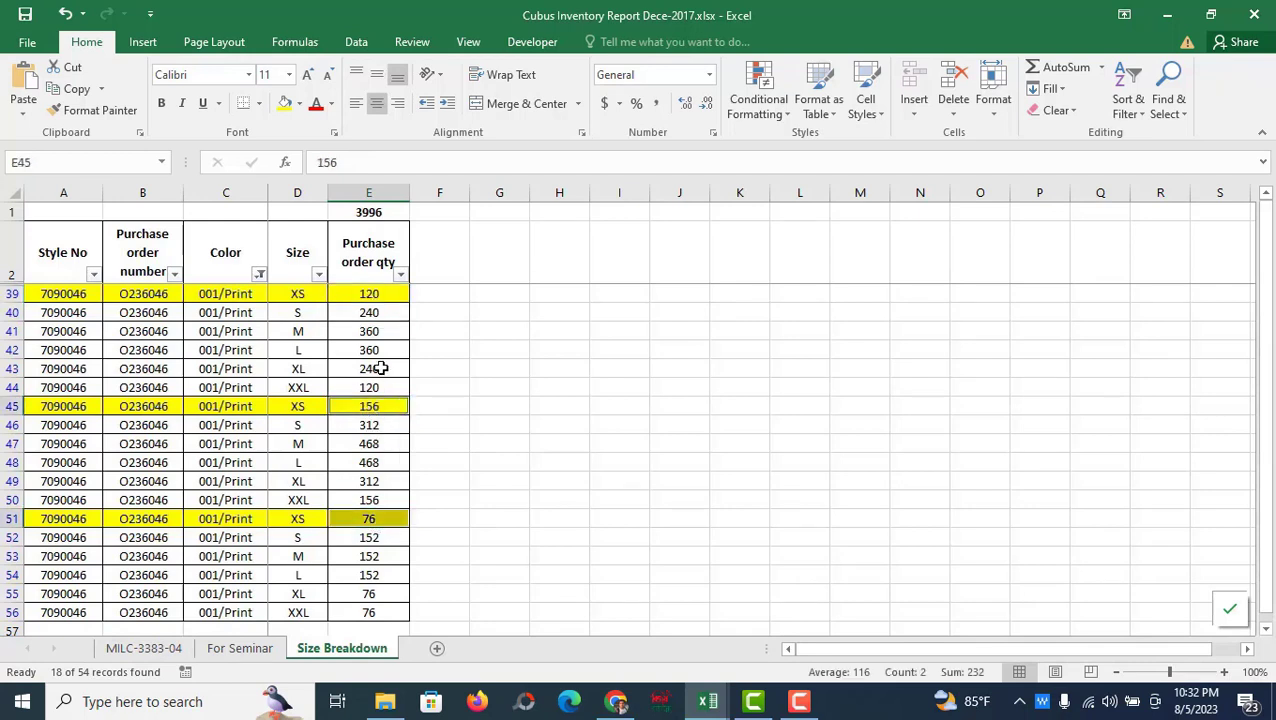
left_click(371, 299, "ctrl")
left_click(287, 348)
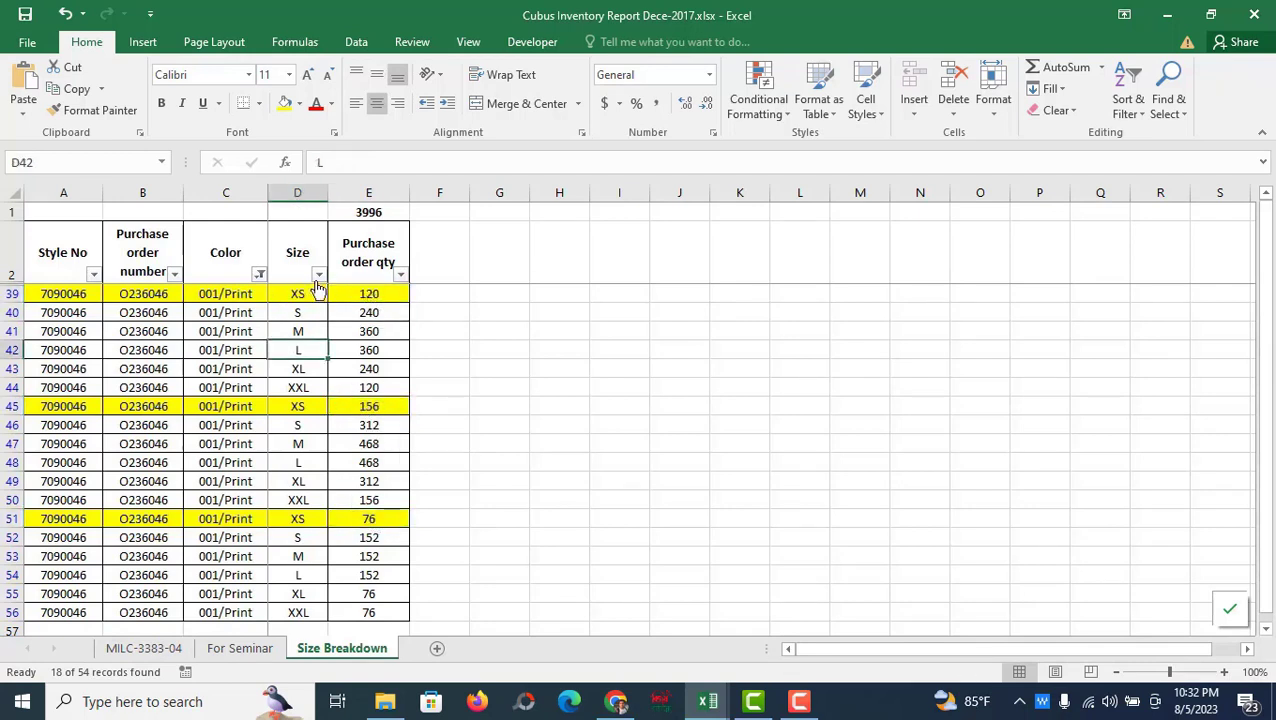
Filter the Size column to XS only within the 001/Print rows.
left_click(318, 274)
left_click(162, 456)
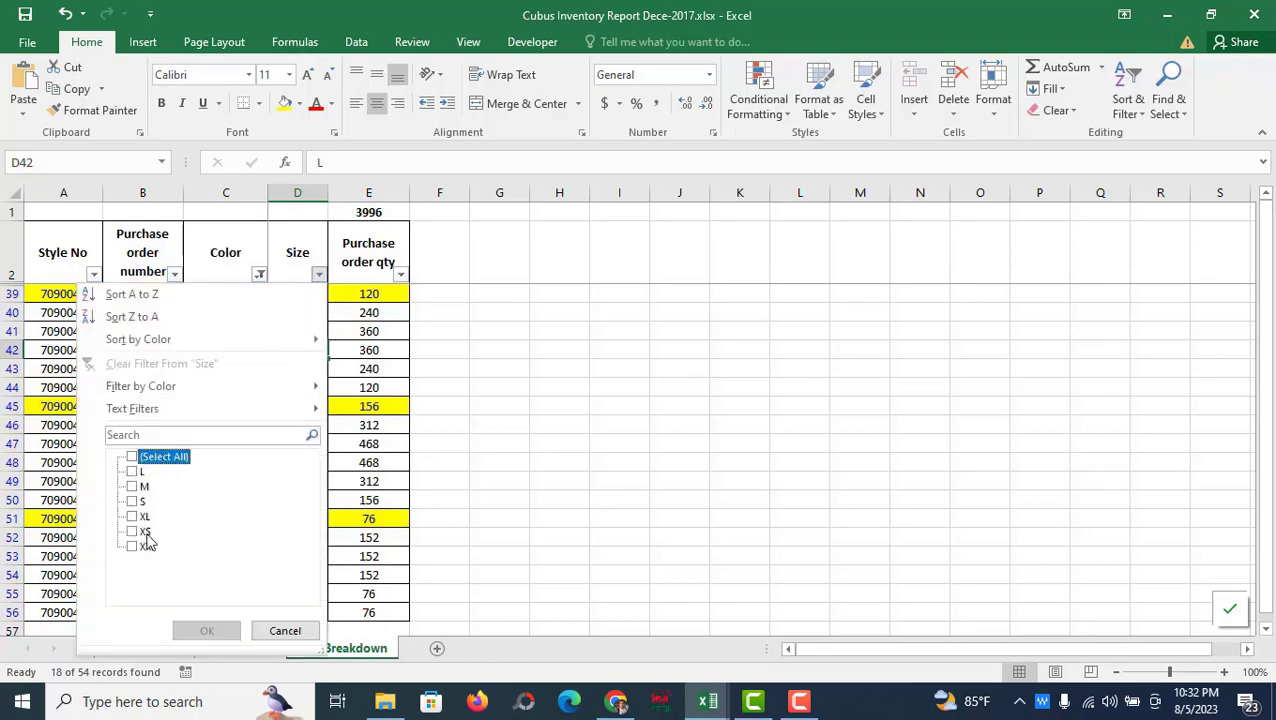
left_click(145, 532)
left_click(207, 632)
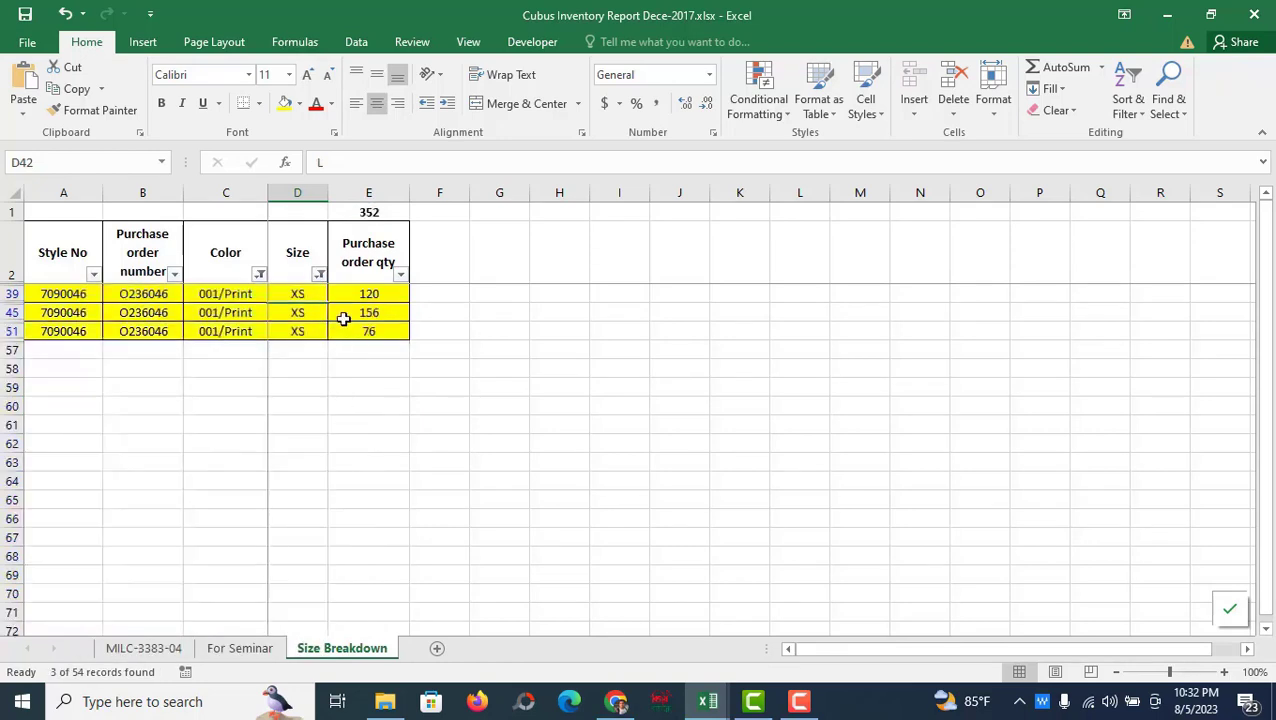
Show all sizes again and select the 001/Print rows from purchase order number to quantity.
left_click(318, 274)
left_click(163, 457)
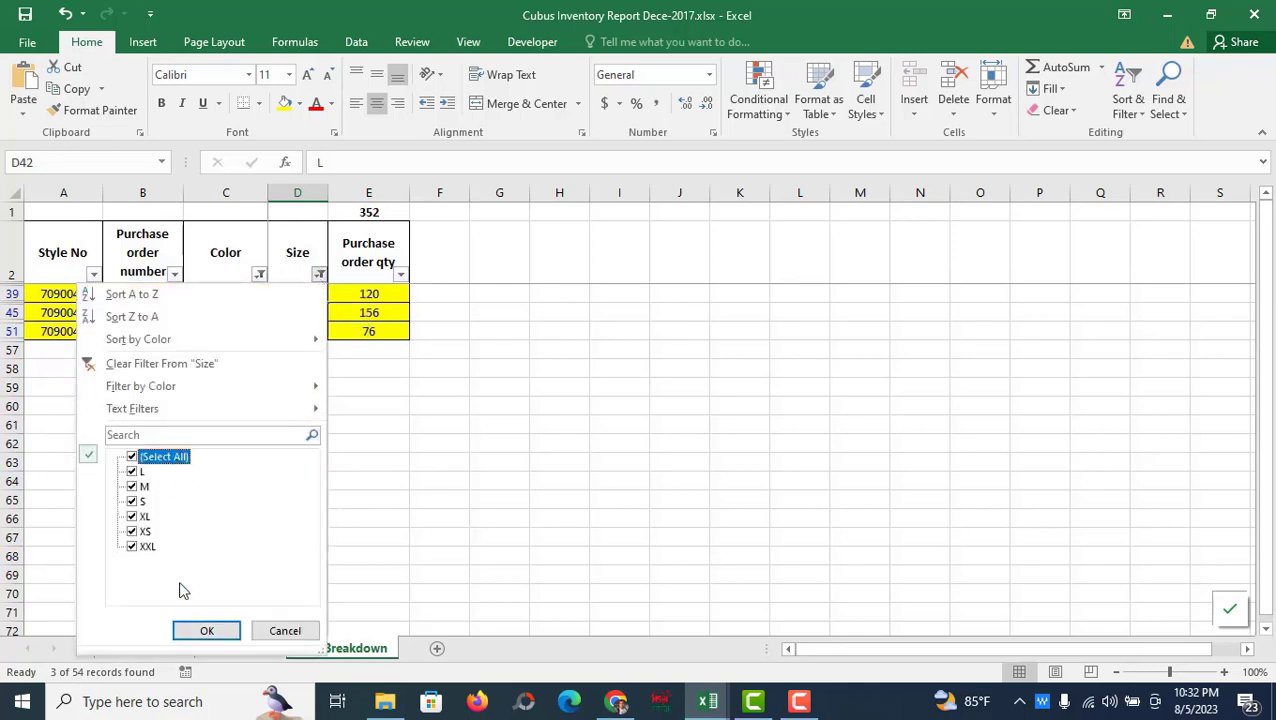
left_click(207, 631)
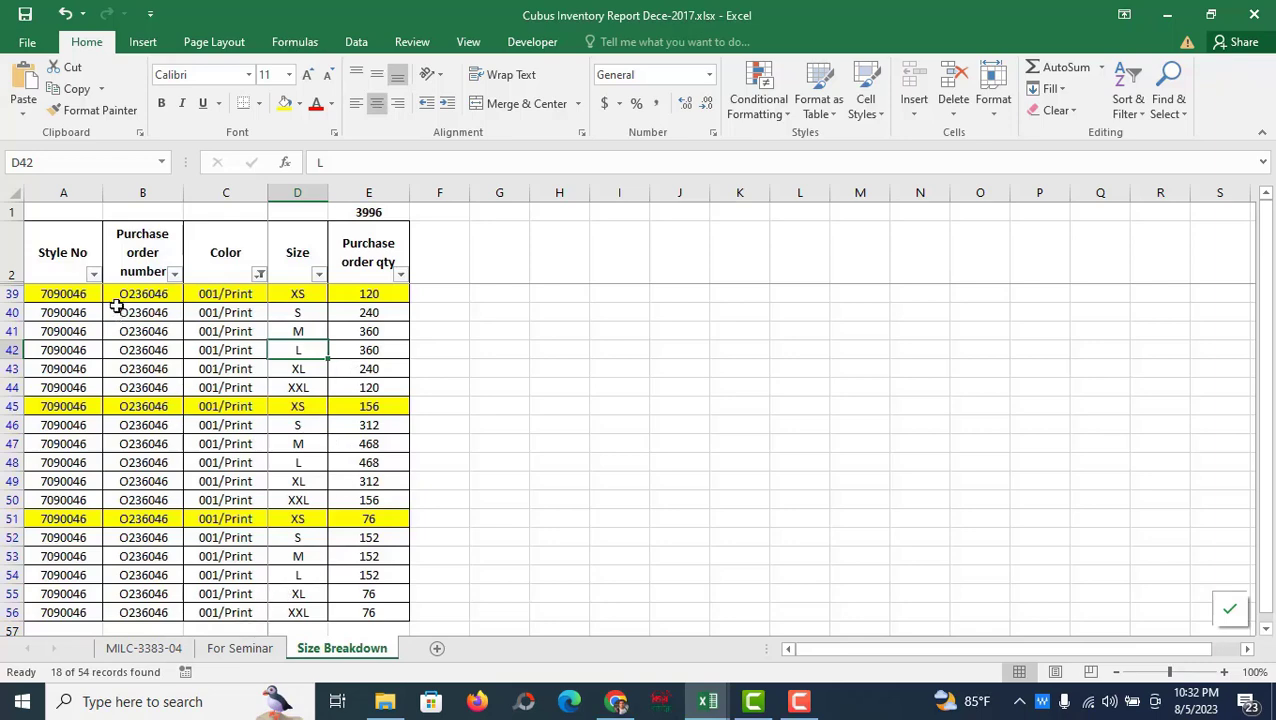
left_click_drag(122, 294, 364, 512)
scroll(370, 484, "up", 2)
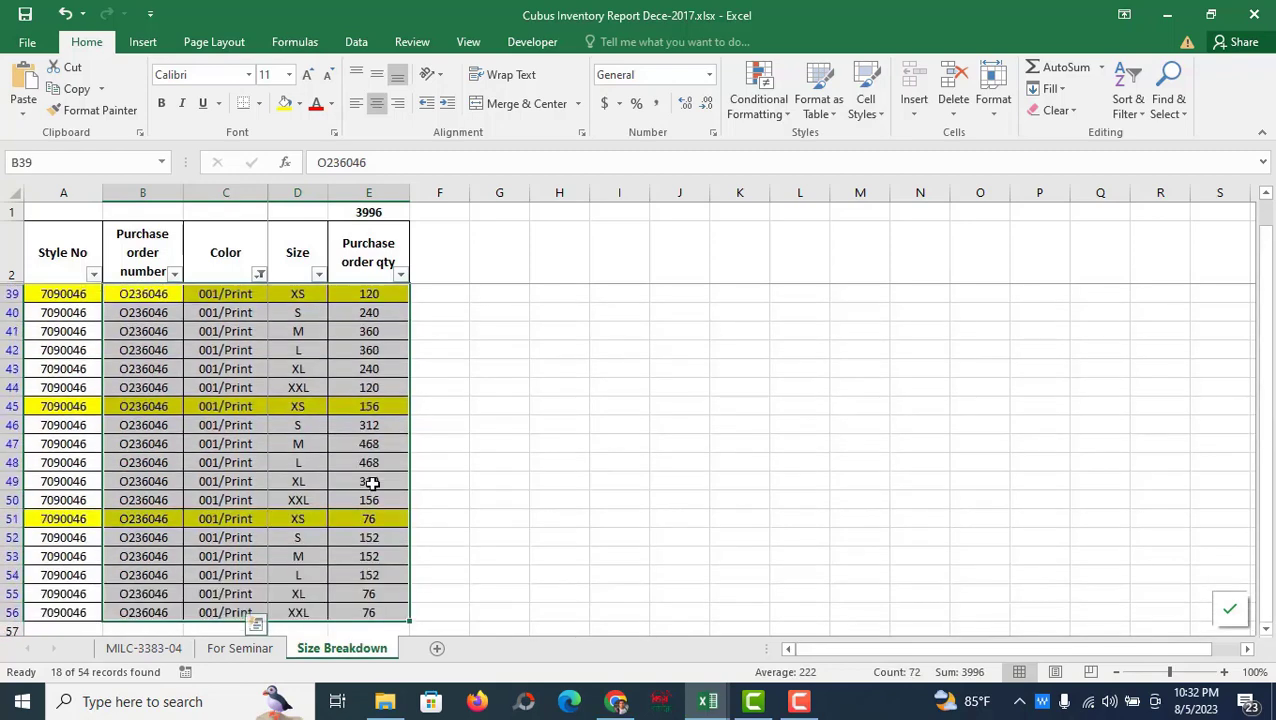
Show all colors in the size breakdown and filter the Size column to XS only.
left_click(259, 274)
left_click(98, 457)
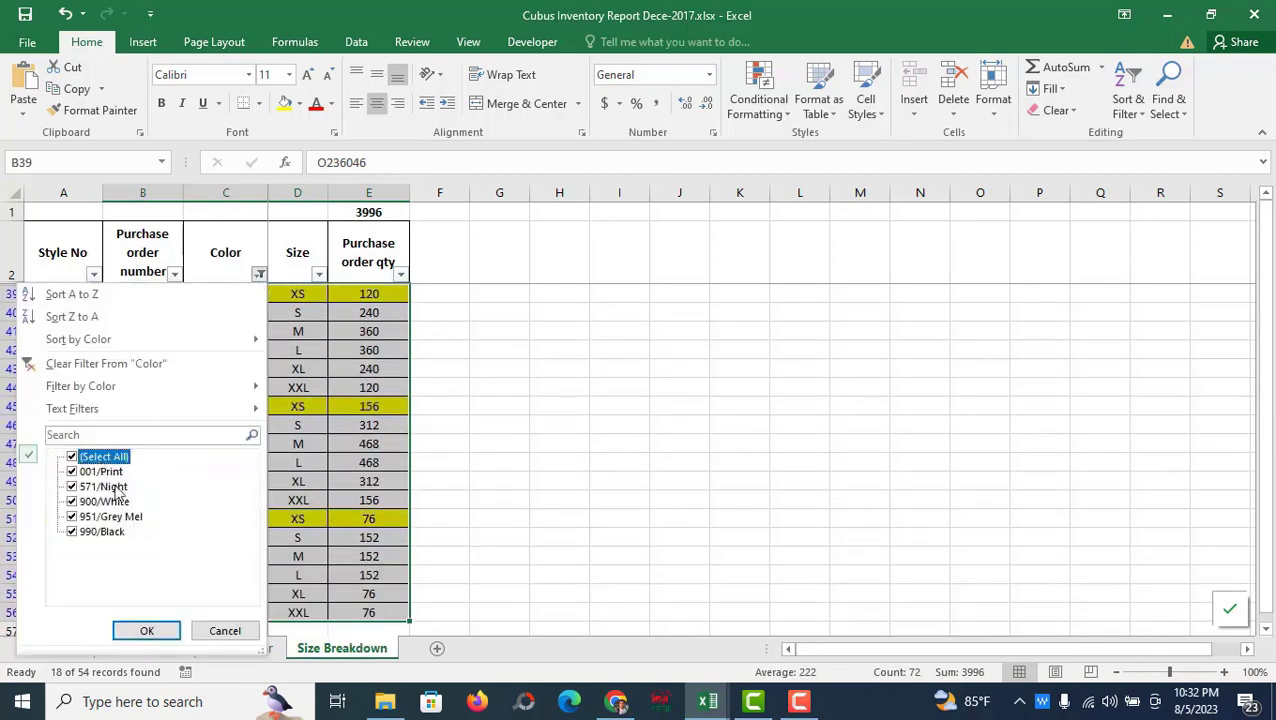
left_click(145, 631)
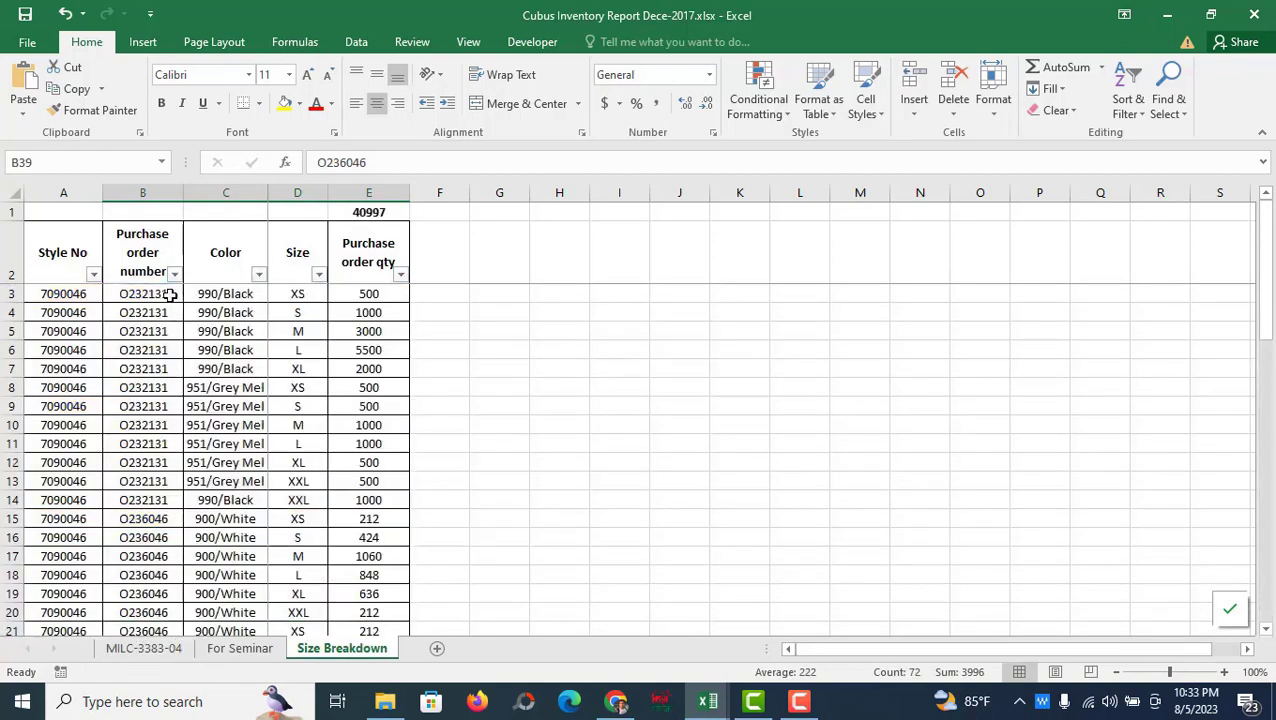
left_click(318, 274)
left_click(160, 458)
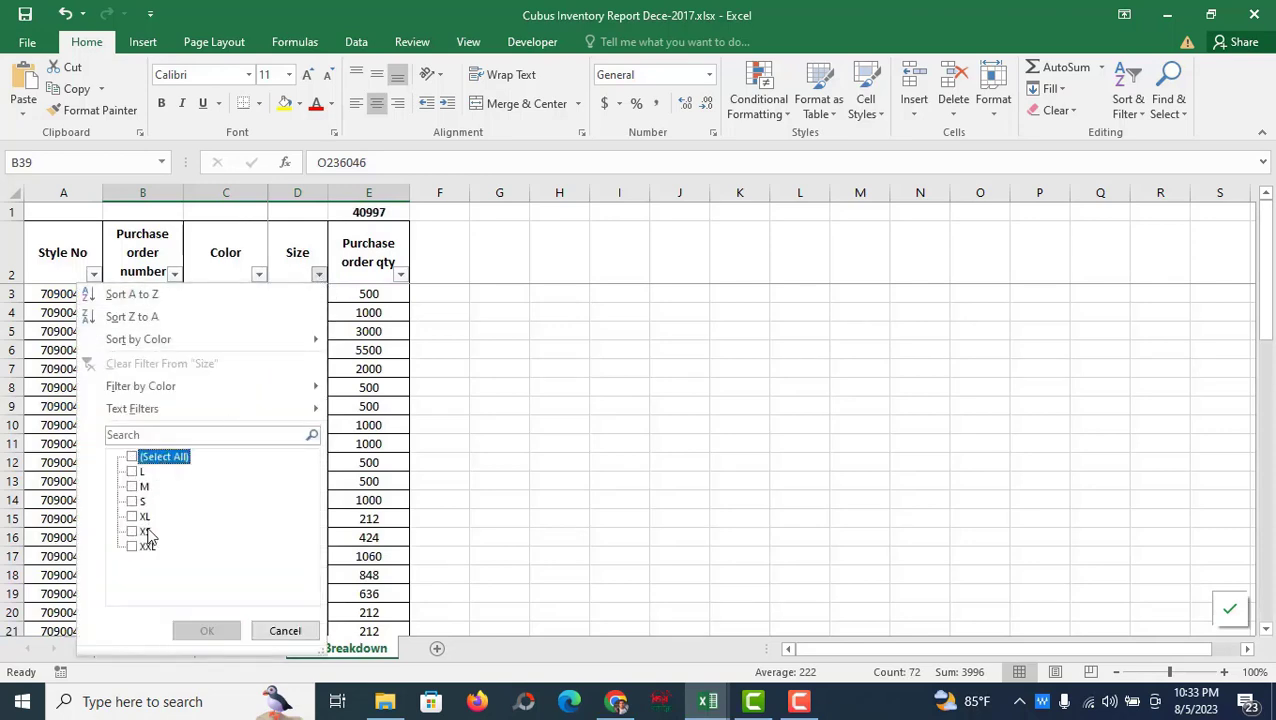
left_click(145, 532)
left_click(206, 631)
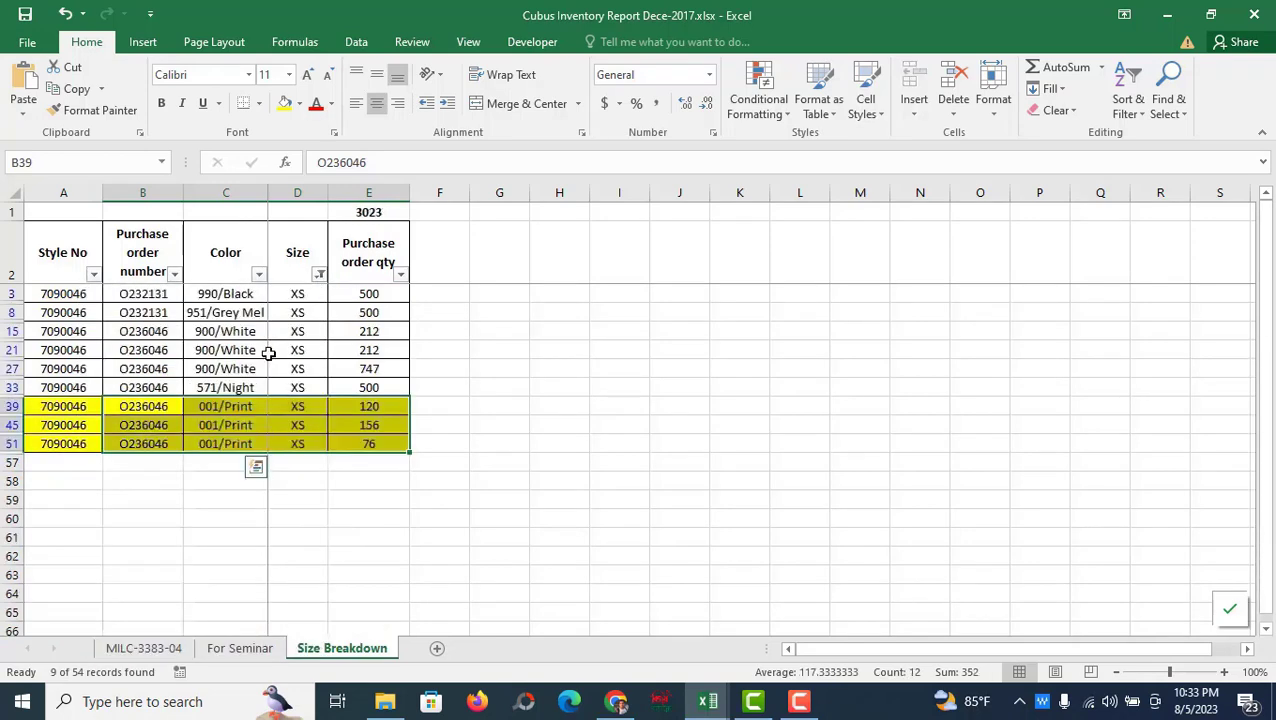
Filter the Color column to 571/Night only, keeping the XS size filter.
left_click(258, 274)
left_click(104, 457)
left_click(104, 486)
left_click(147, 630)
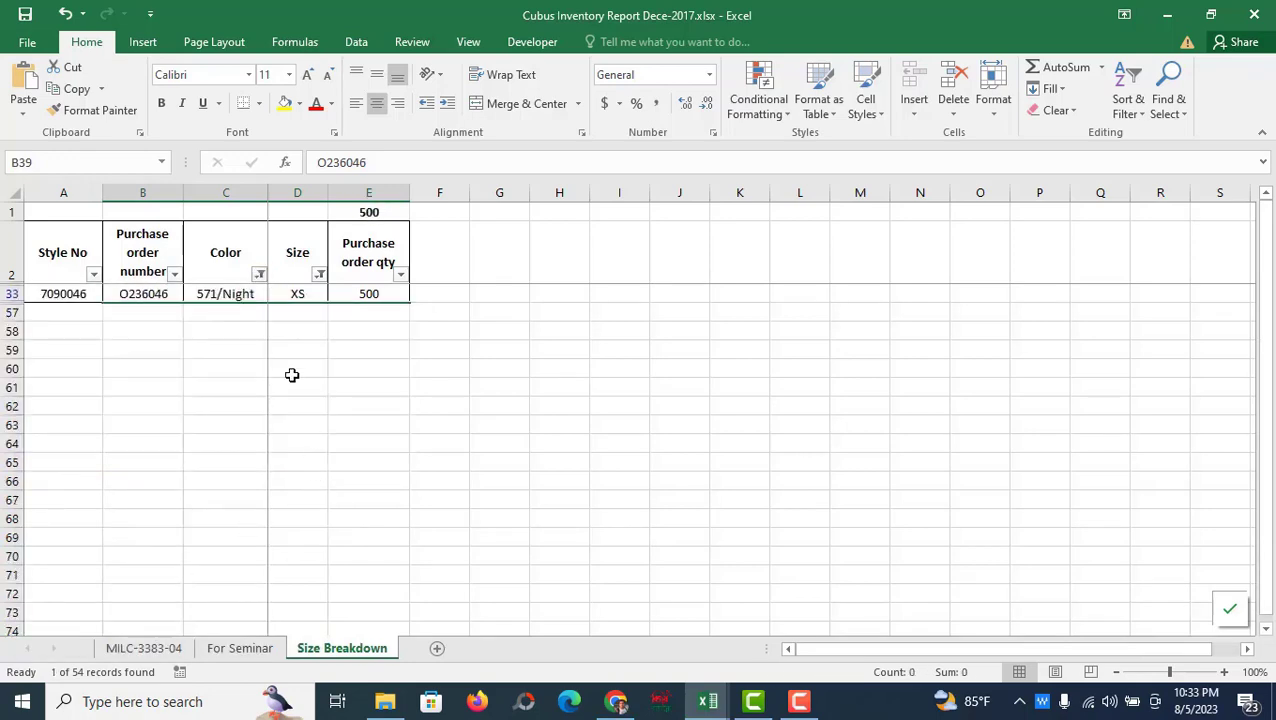
Filter the Color column to 900/White only, keeping the XS size filter, and select the purchase order quantities.
left_click(259, 274)
left_click(98, 487)
left_click(100, 501)
left_click(140, 630)
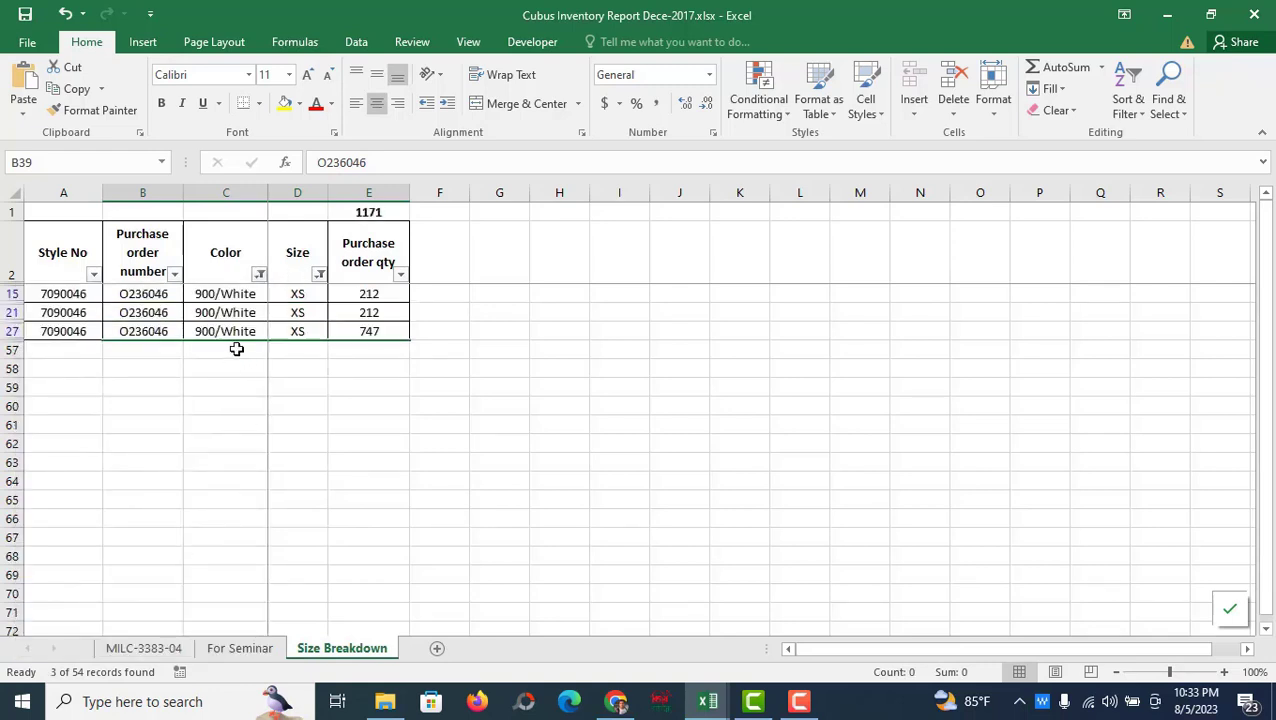
left_click_drag(251, 300, 322, 333)
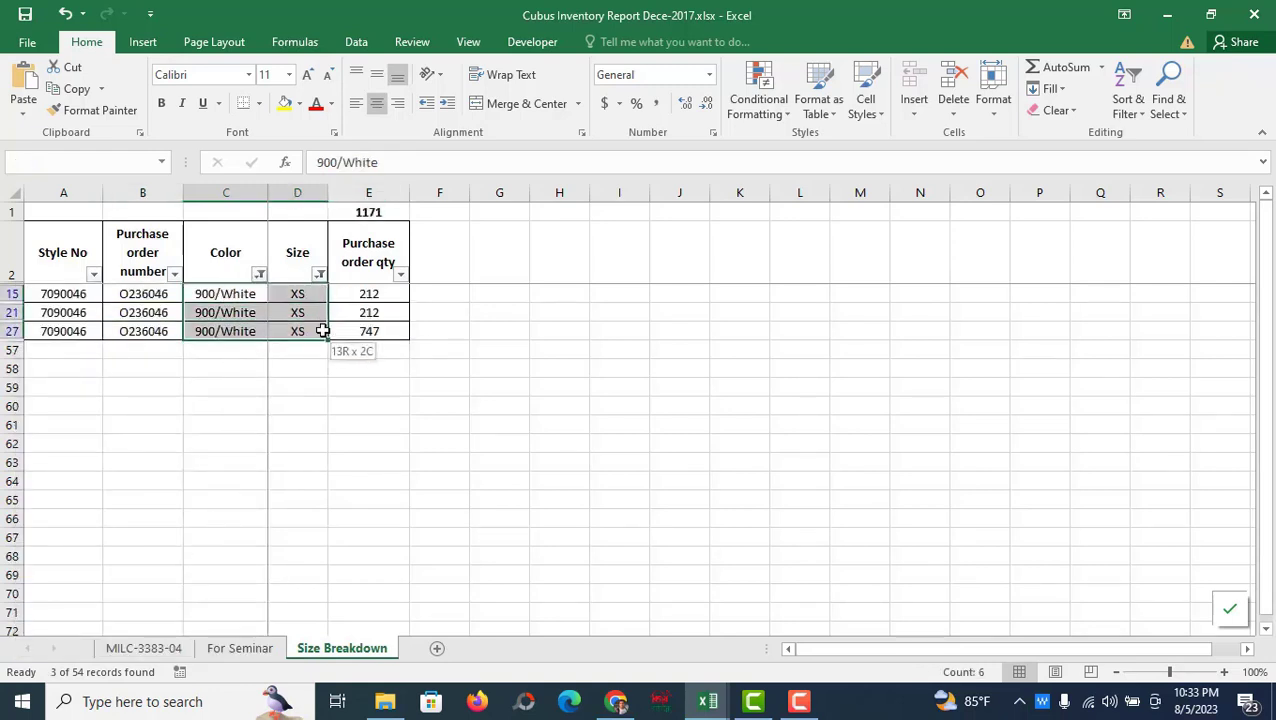
left_click_drag(379, 294, 370, 336)
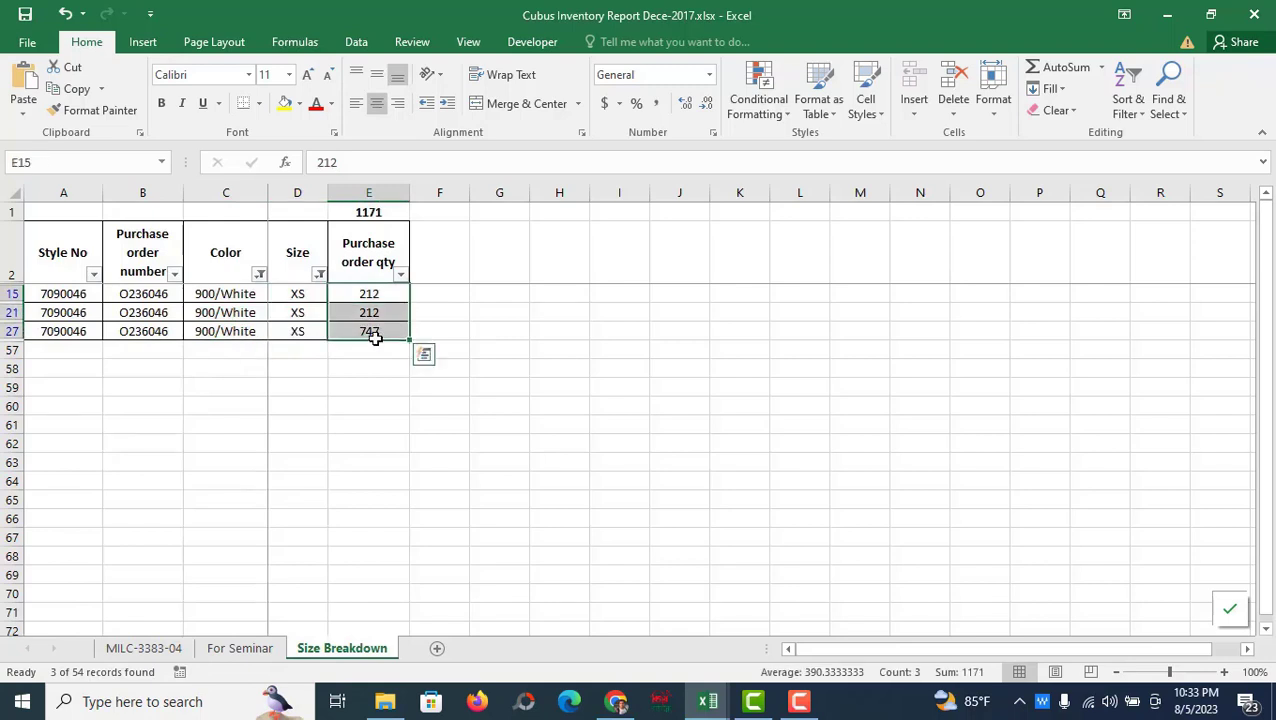
left_click(321, 313)
Show all sizes and all colors again in the size breakdown.
left_click(319, 274)
left_click(147, 462)
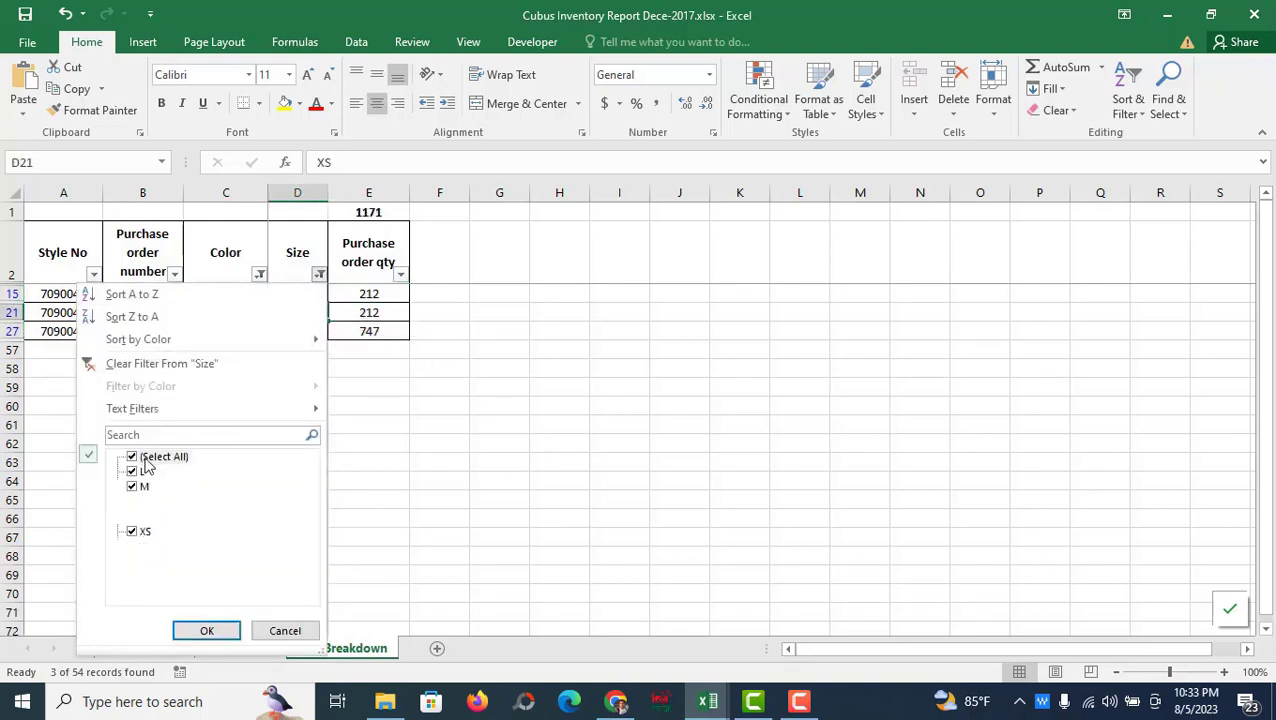
left_click(207, 630)
left_click(259, 274)
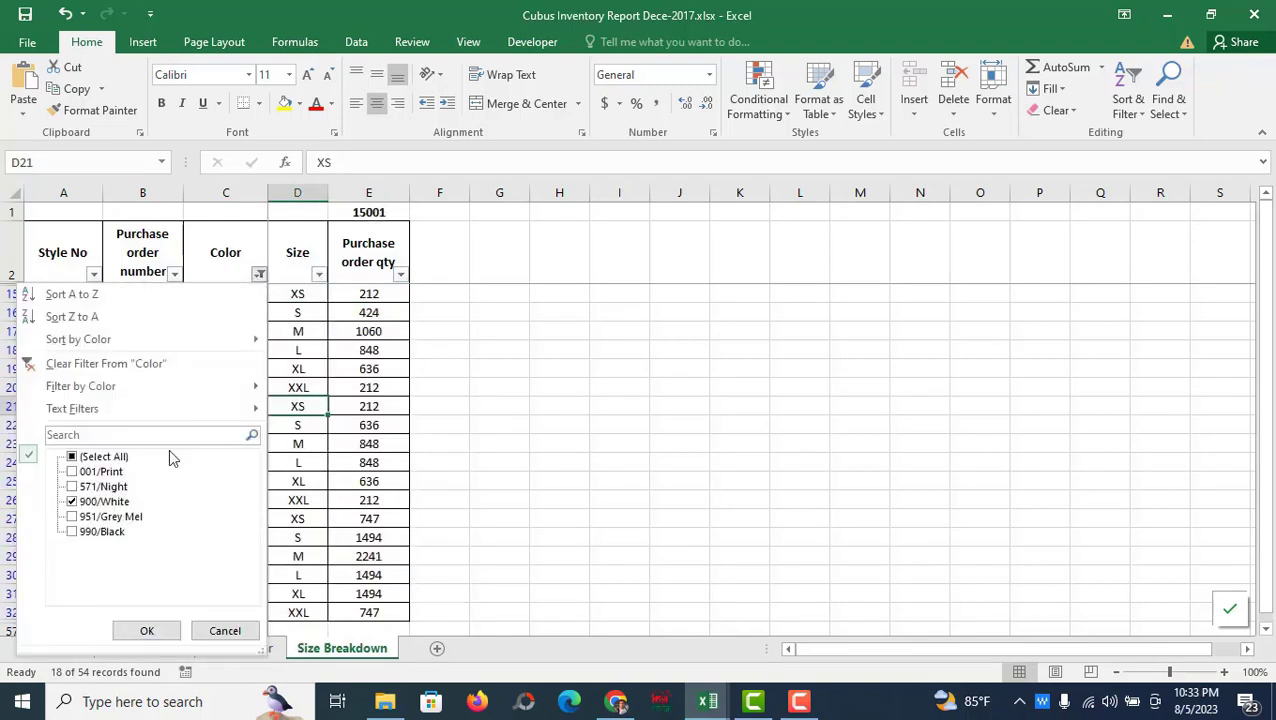
left_click(110, 457)
left_click(147, 630)
scroll(162, 555, "up", 4)
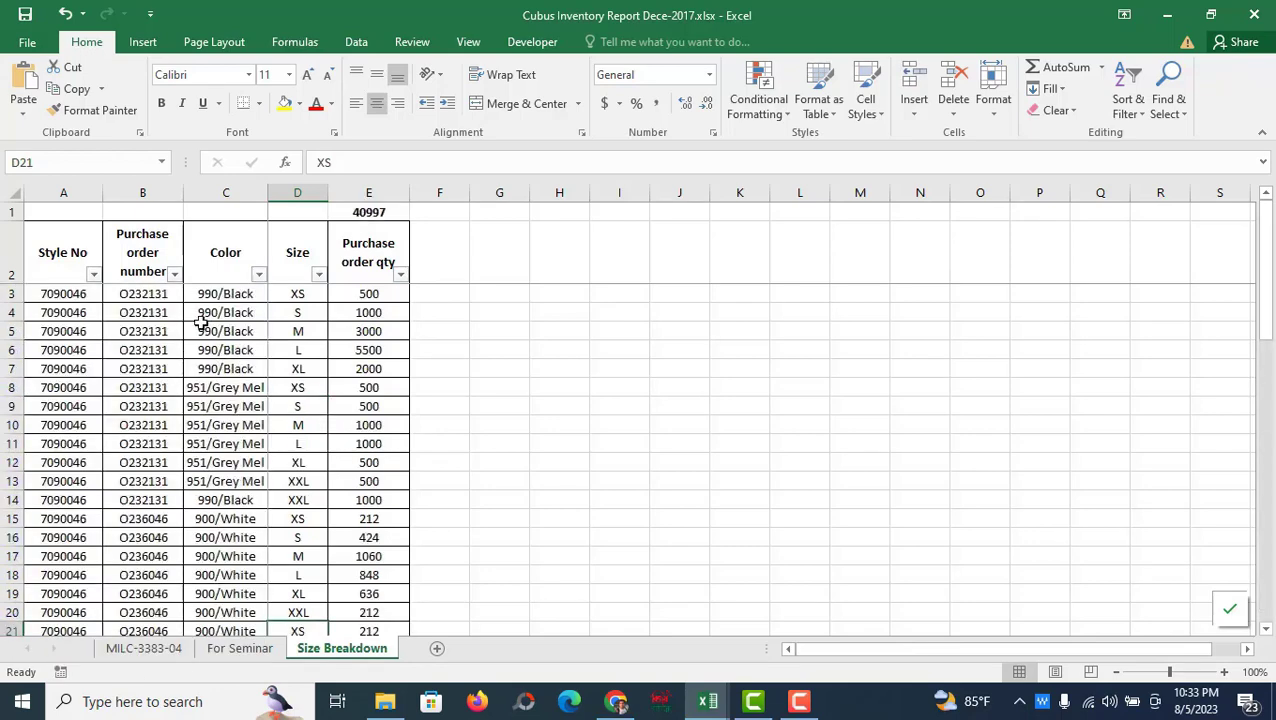
Copy all size breakdown rows from purchase order number to quantity and paste them into the For Seminar sheet starting at Q13.
left_click_drag(158, 291, 362, 590)
key("ctrl+c")
left_click(218, 648)
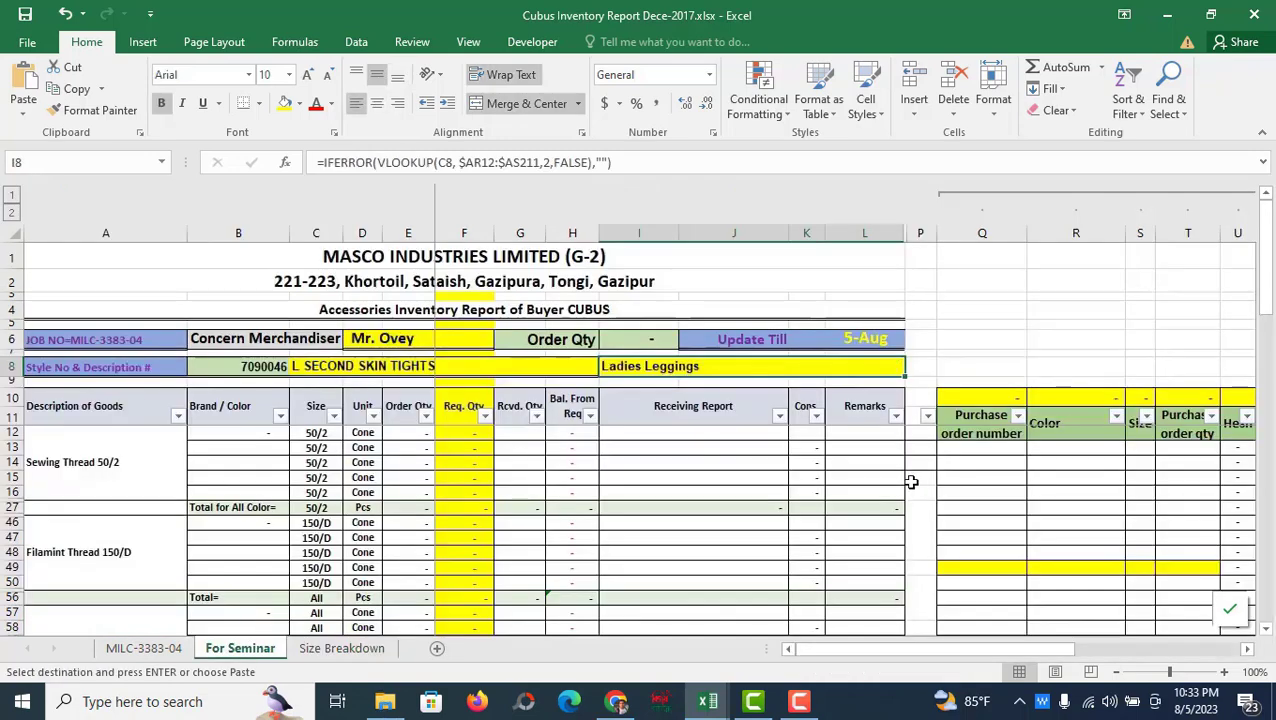
left_click(985, 450)
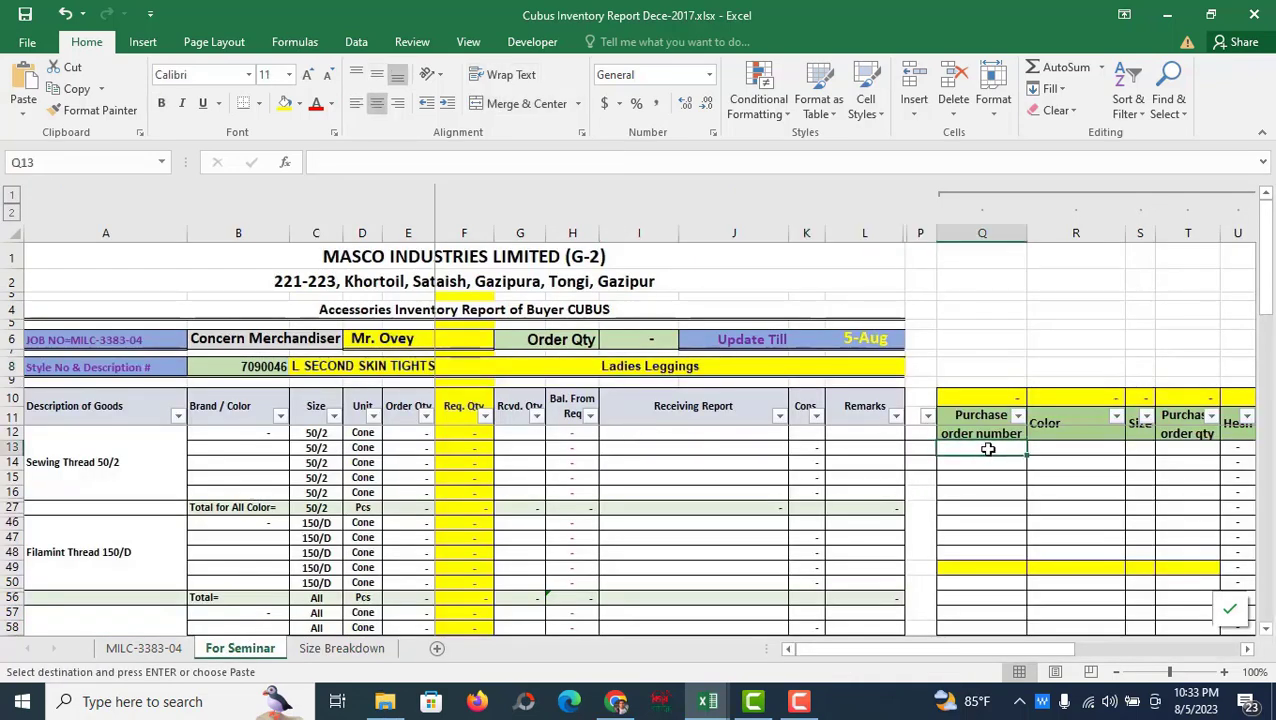
key("ctrl+v")
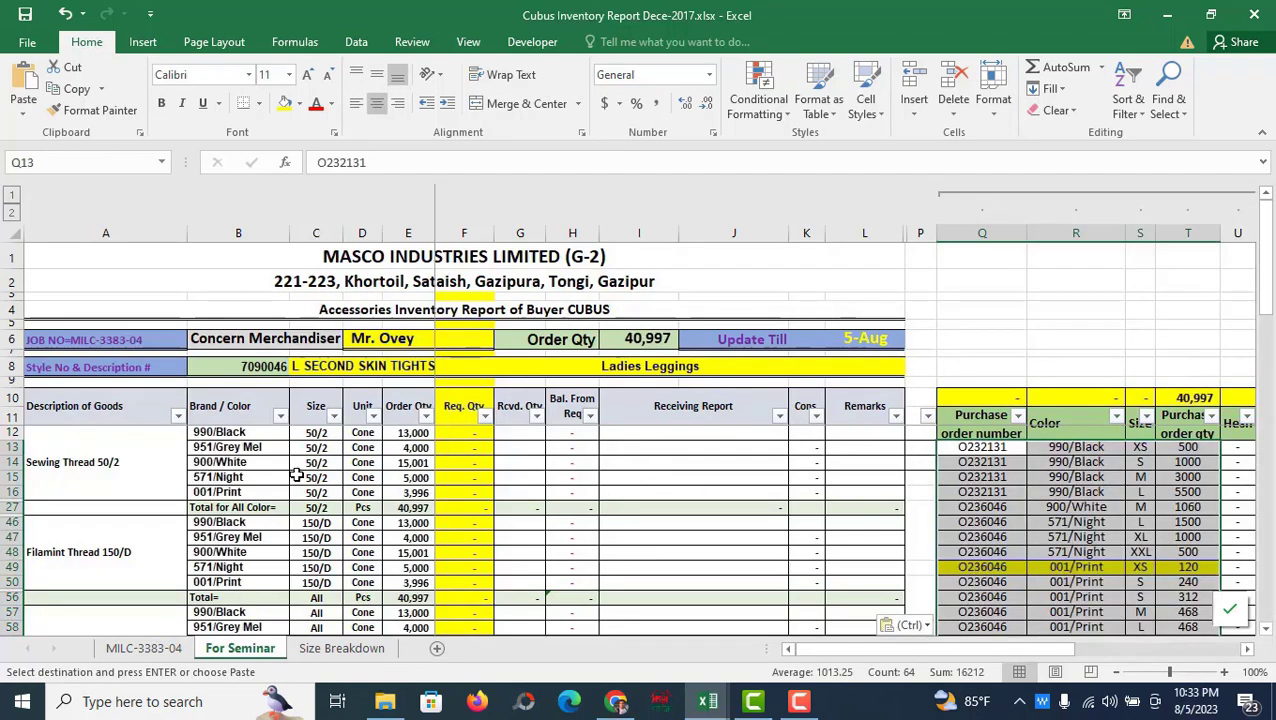
left_click(107, 452)
left_click(256, 437)
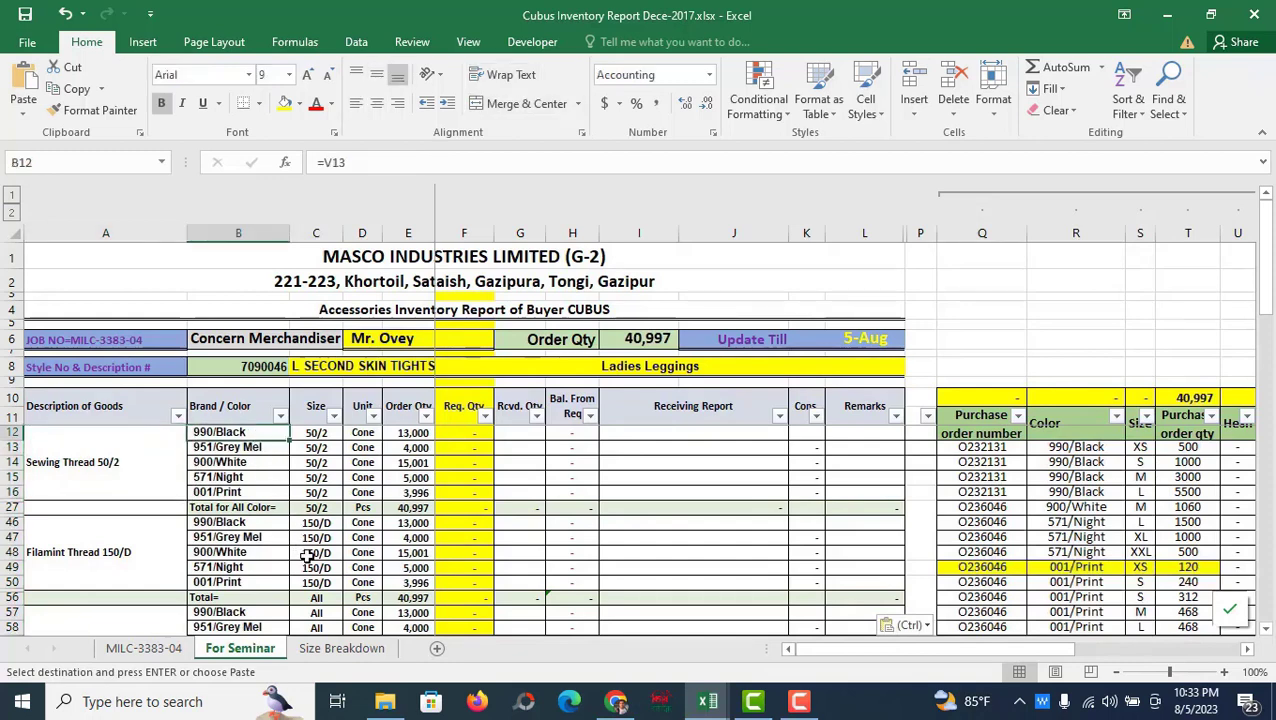
Filter the Color column on the Size Breakdown sheet to 990/Black only.
left_click(341, 648)
scroll(229, 305, "up", 10)
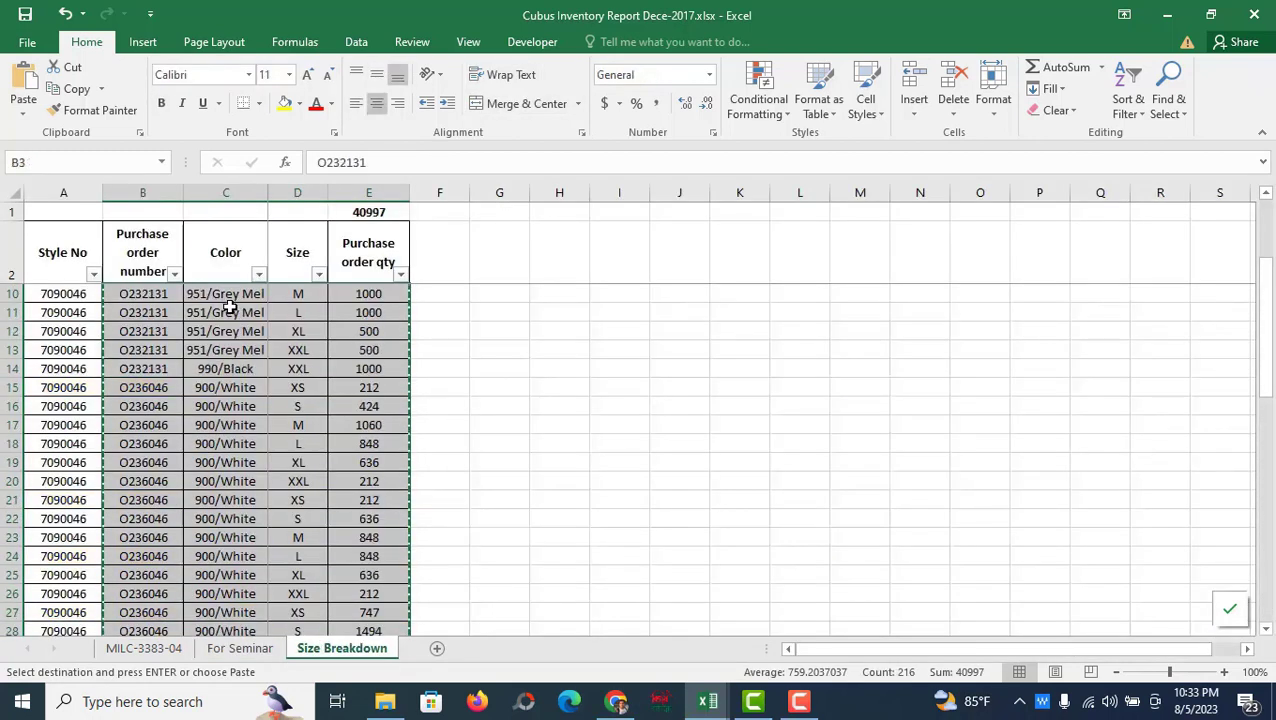
scroll(229, 308, "up", 3)
left_click(228, 310)
left_click(258, 274)
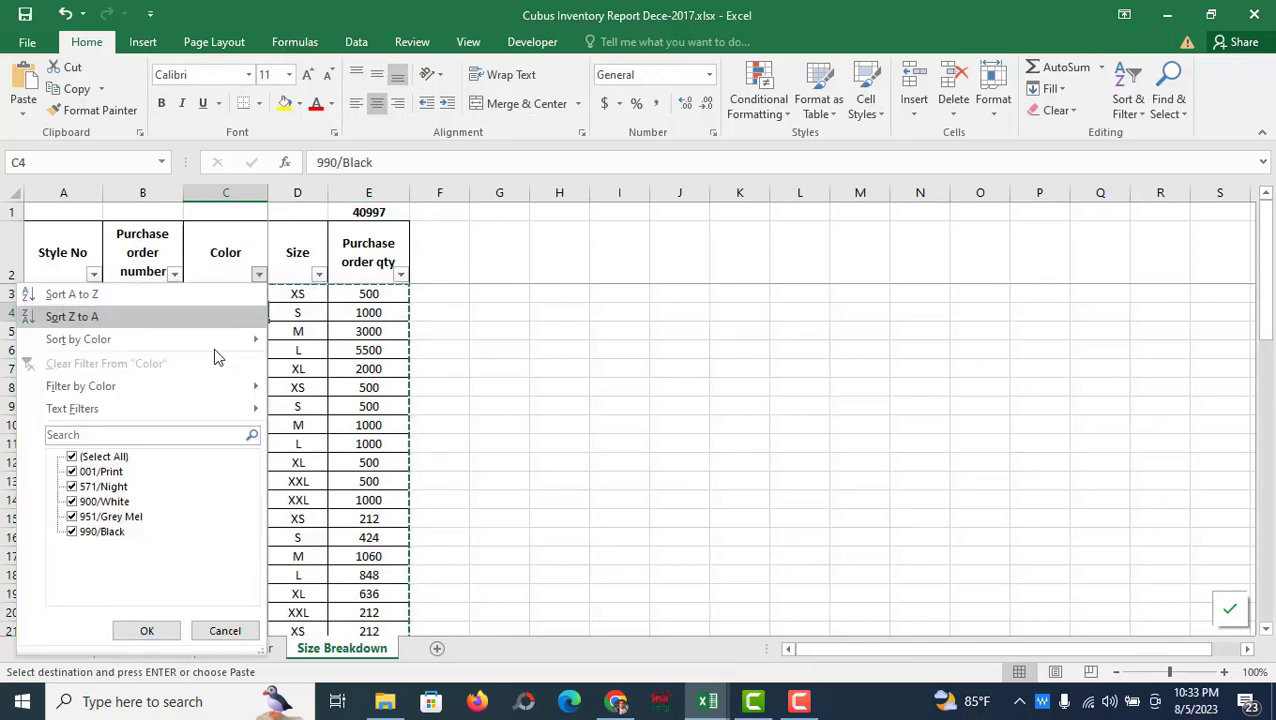
left_click(110, 460)
left_click(104, 532)
left_click(147, 630)
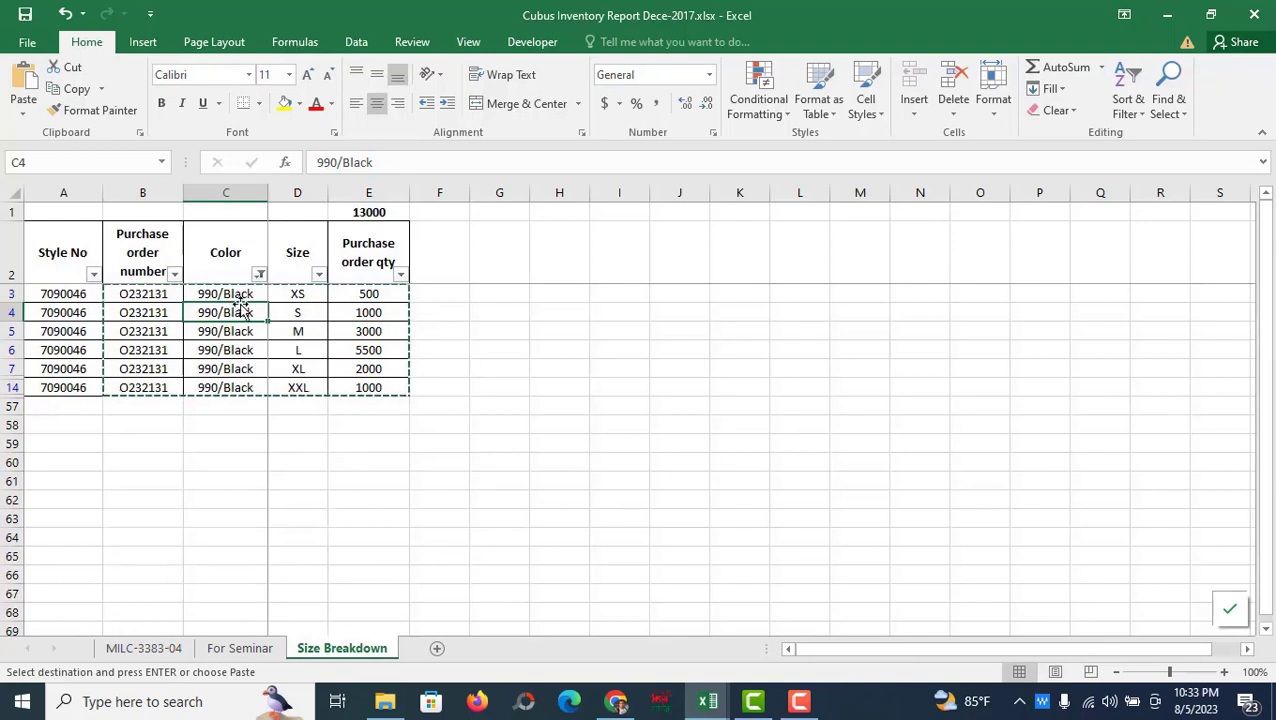
Show all colors in the size breakdown, removing the 990/Black filter.
left_click(225, 369)
left_click(260, 274)
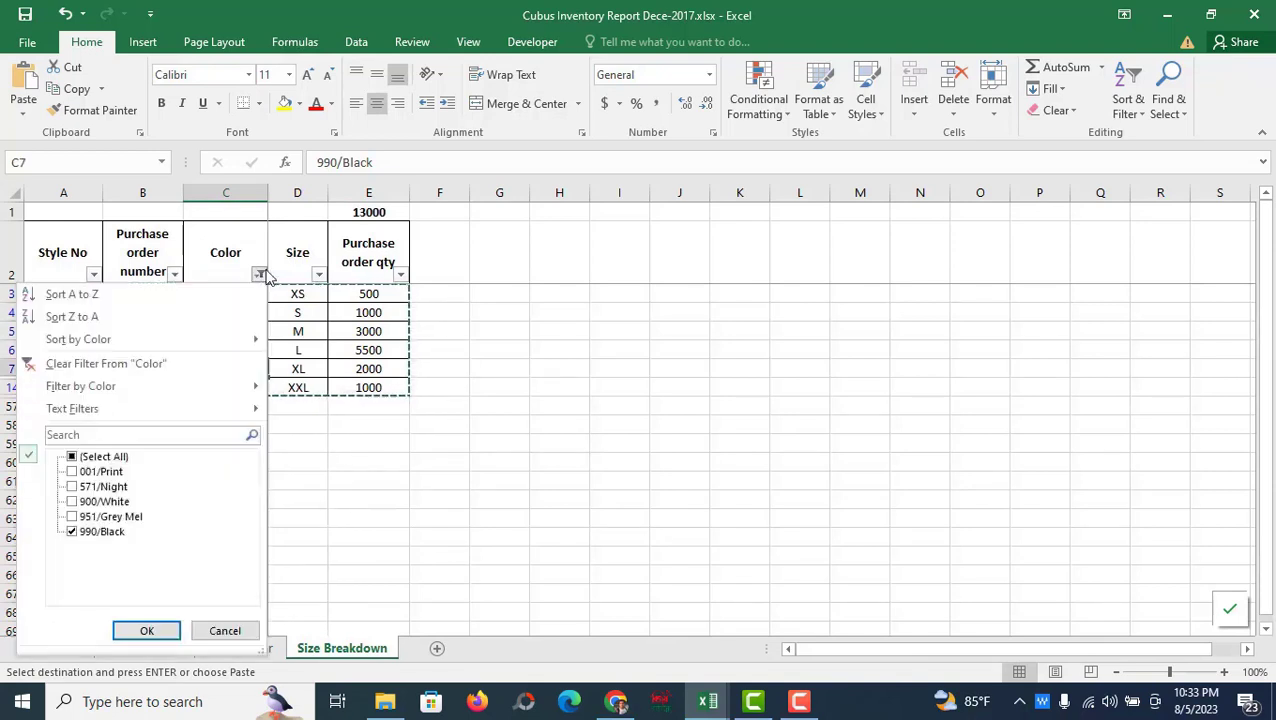
left_click(85, 532)
left_click(74, 456)
left_click(150, 630)
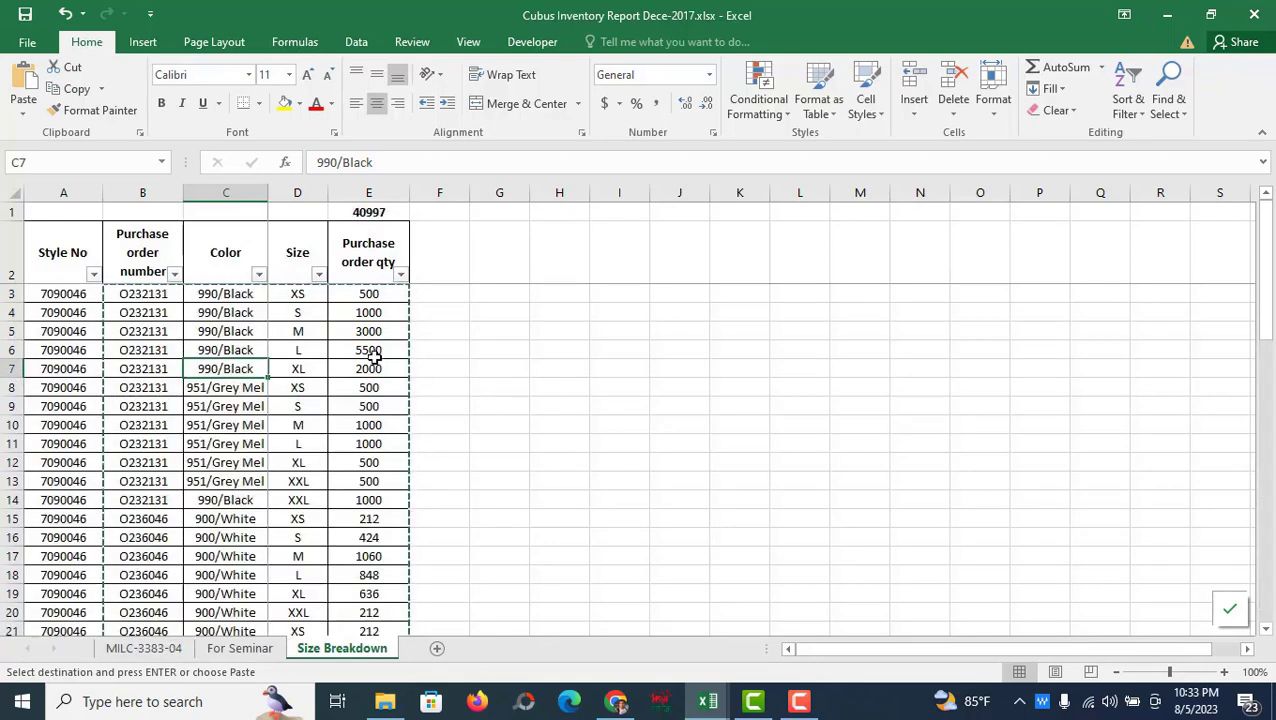
Filter the size breakdown to the 990/Black rows again.
left_click(259, 274)
left_click(100, 457)
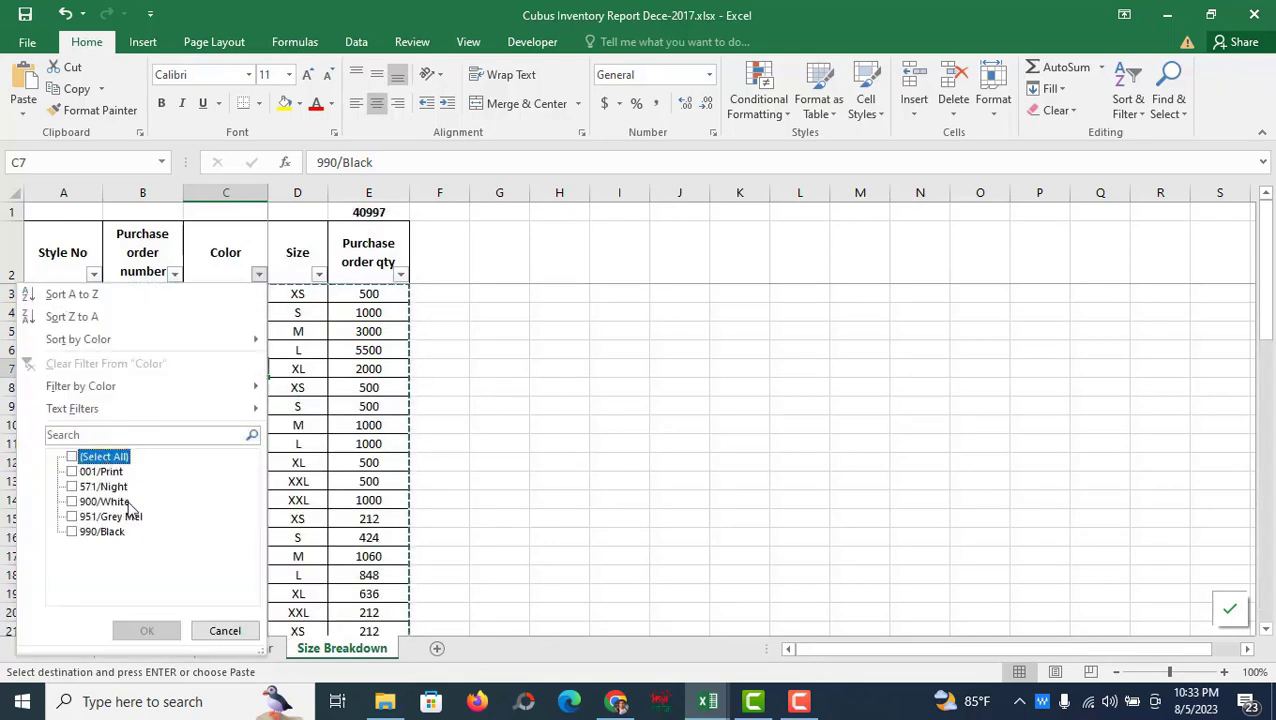
left_click(100, 531)
left_click(146, 630)
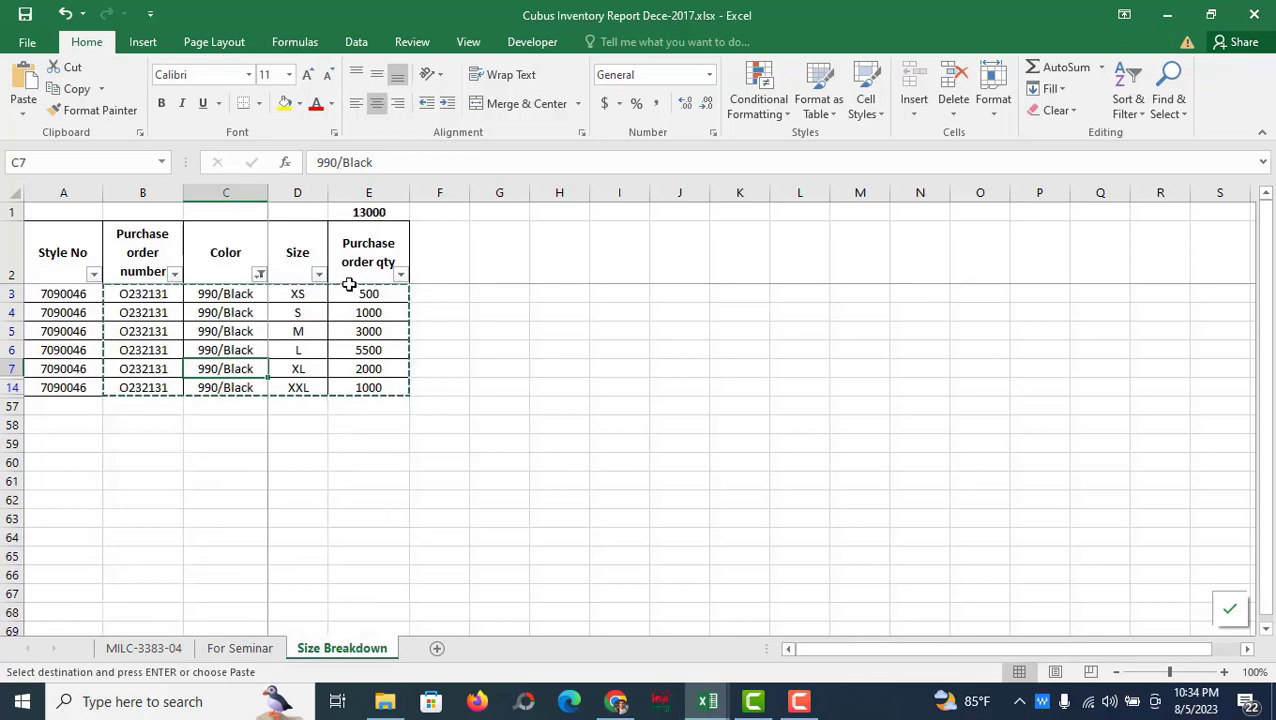
Check the 990/Black order quantity of Sewing Thread 50/2 and the total order quantity on the For Seminar sheet.
left_click(240, 648)
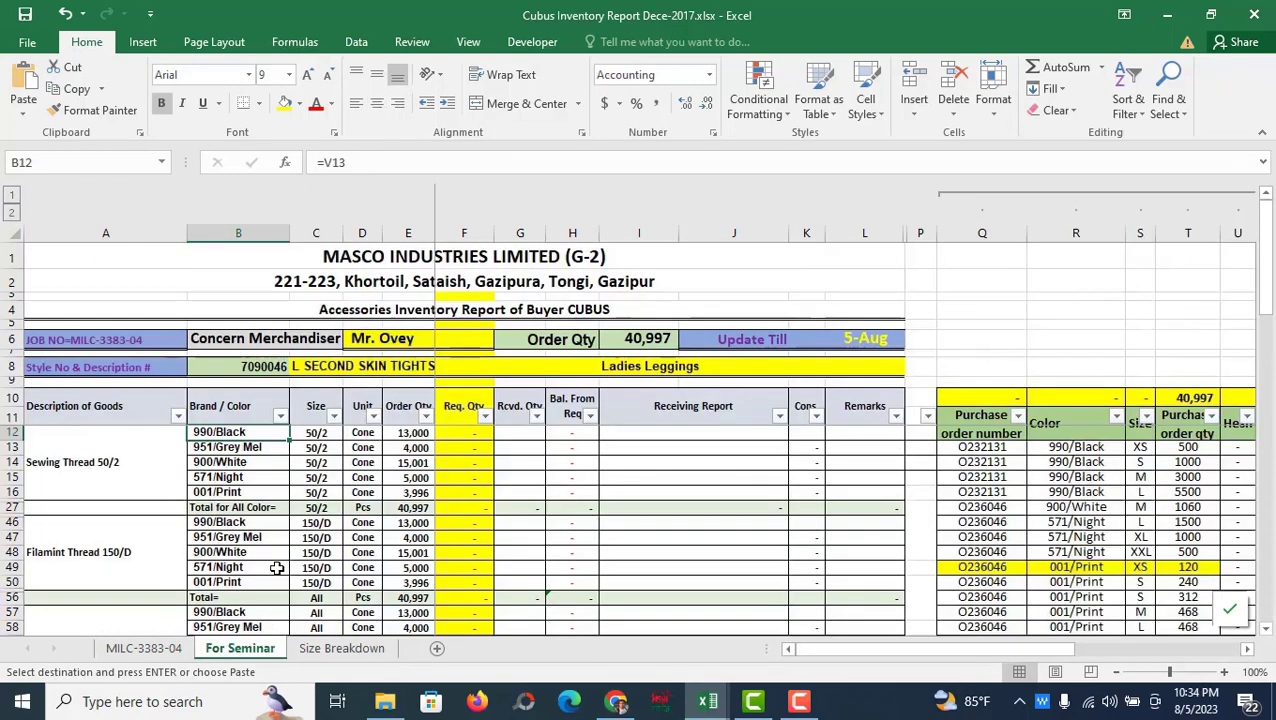
left_click(420, 433)
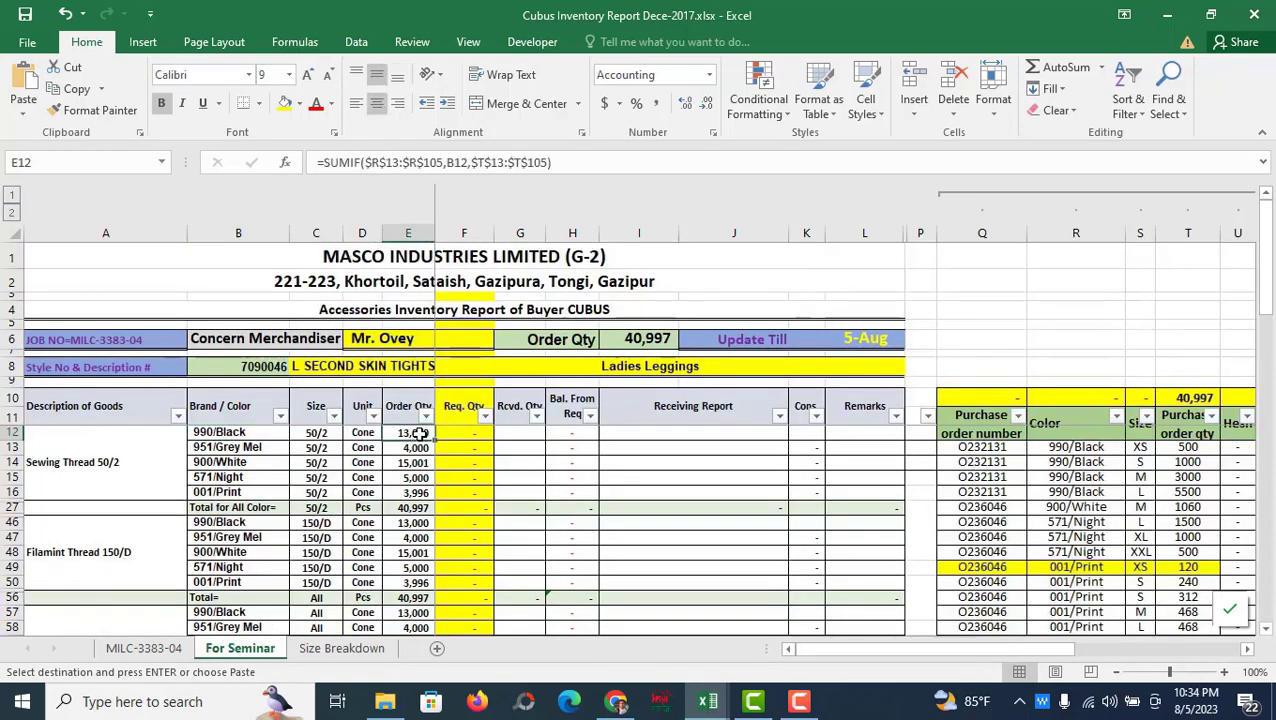
left_click(648, 340)
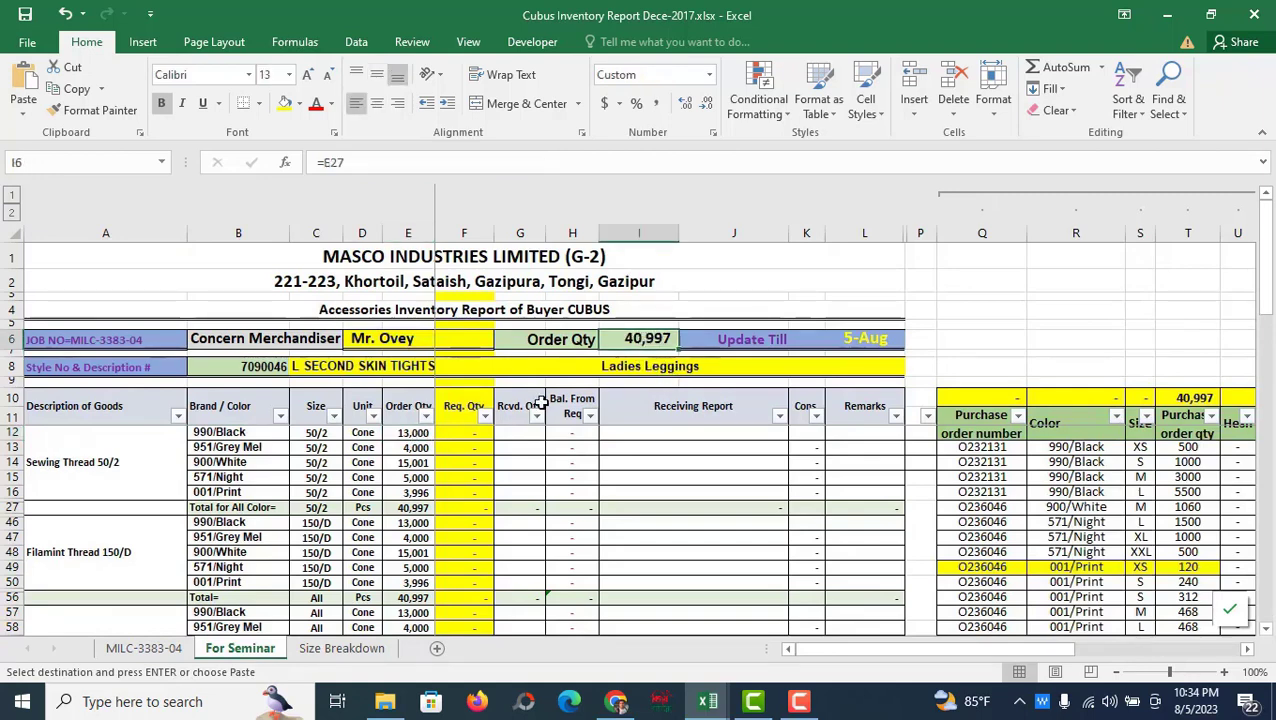
Show all colors again on the Size Breakdown sheet and check the purchase order quantity subtotal in E1.
left_click(341, 648)
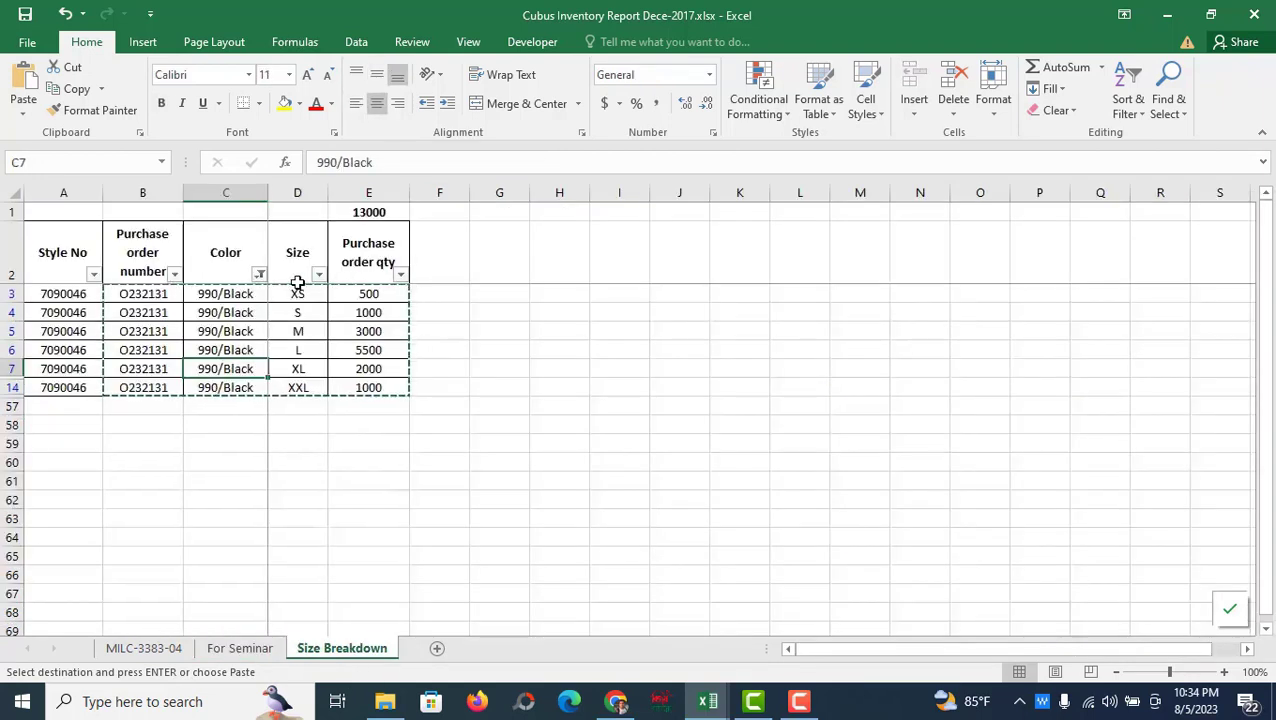
left_click(258, 275)
left_click(88, 457)
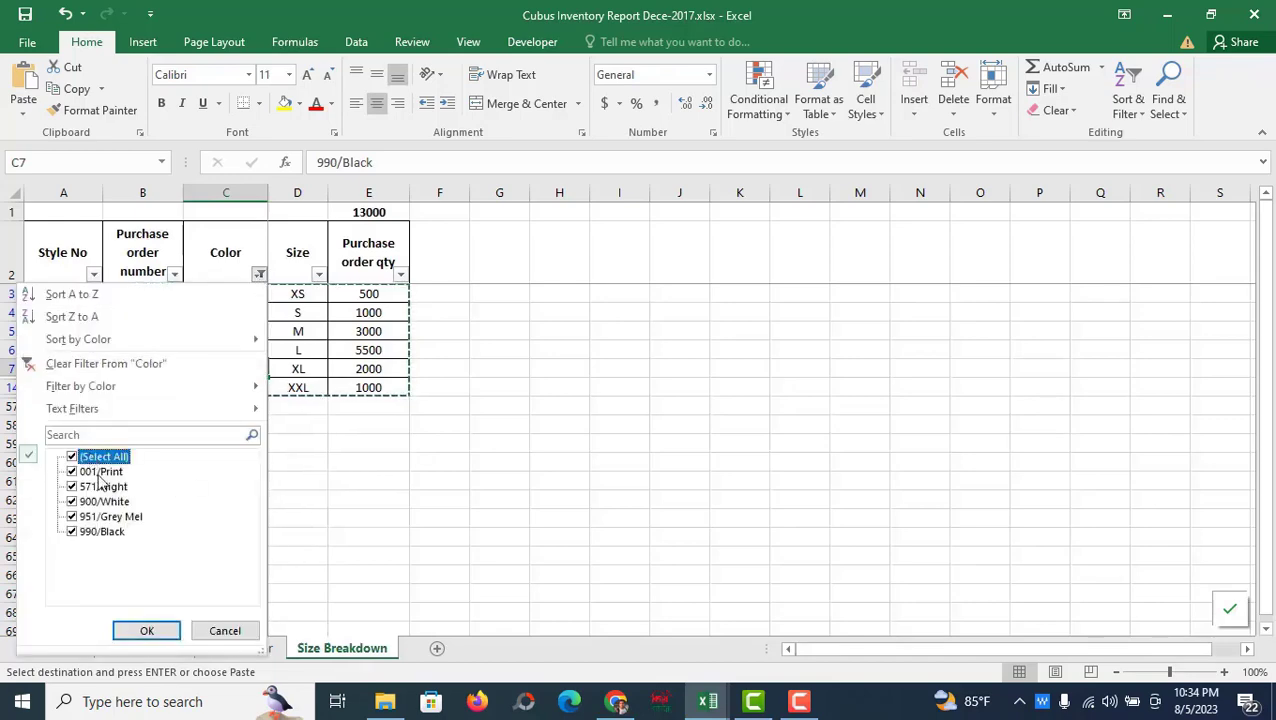
left_click(148, 631)
left_click(366, 212)
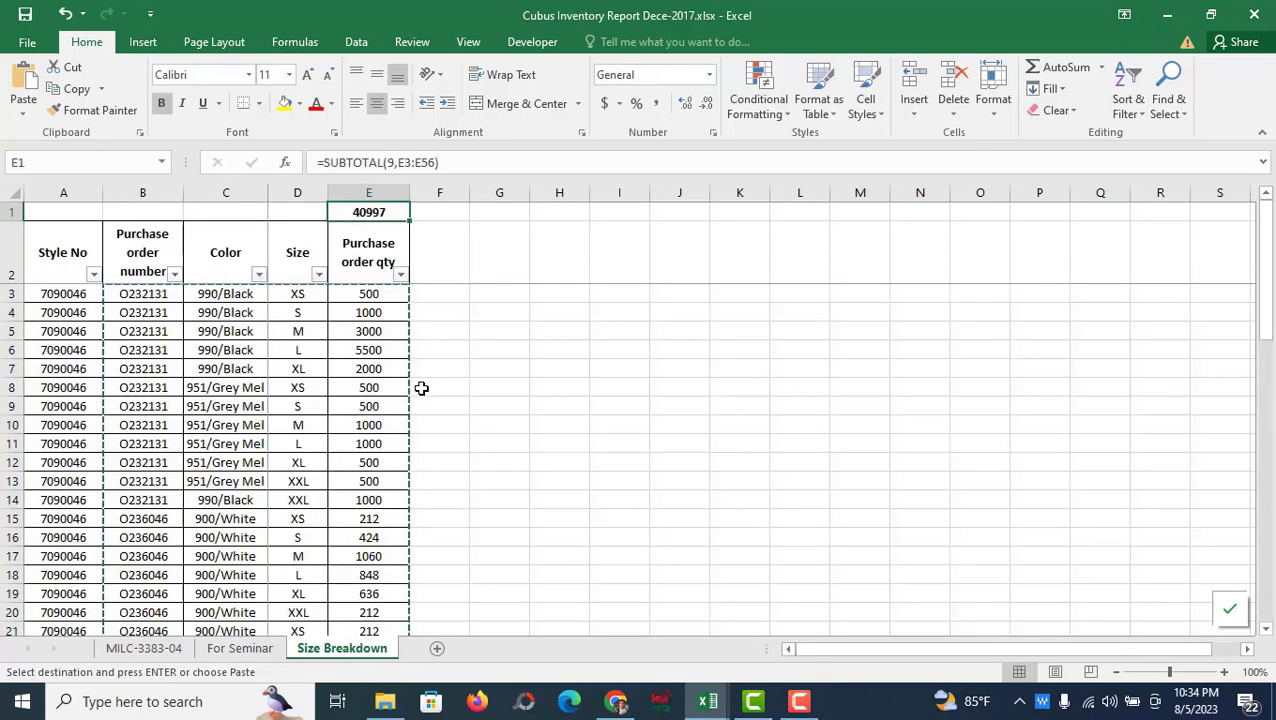
Set the consumption for Sewing Thread 50/2 to 180 in K12 of the For Seminar sheet.
left_click(235, 648)
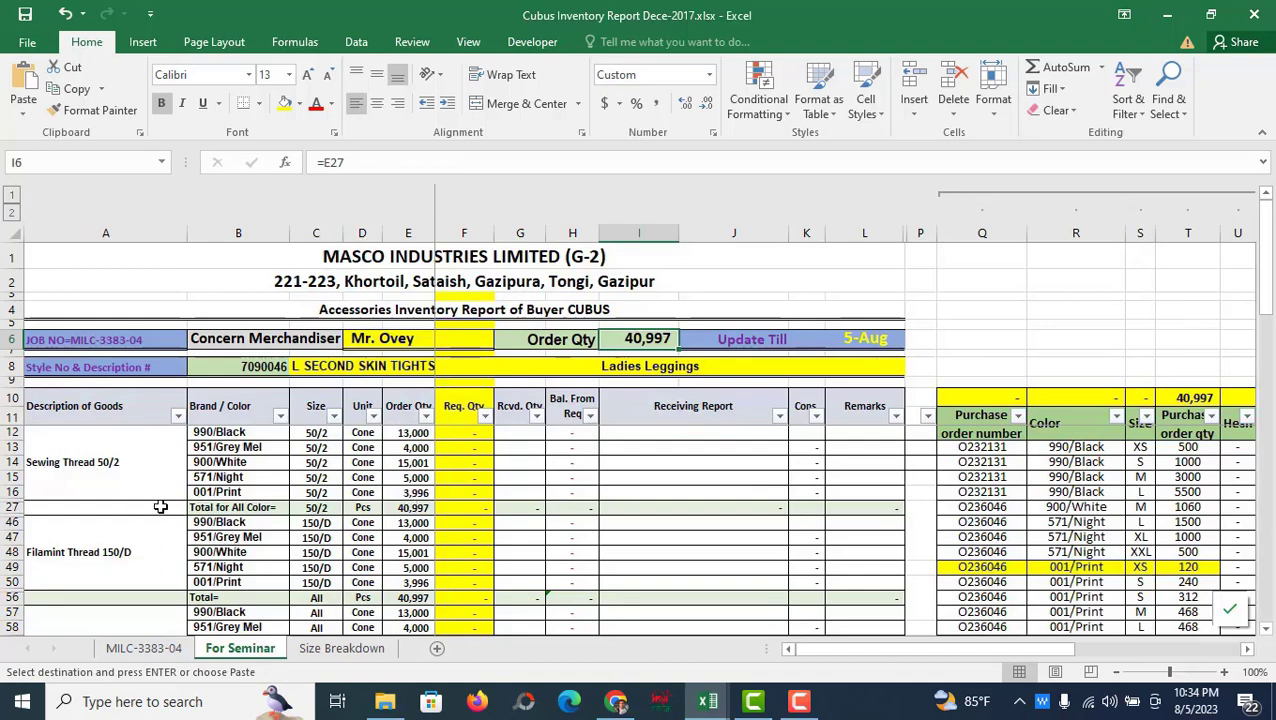
left_click(802, 433)
type("180")
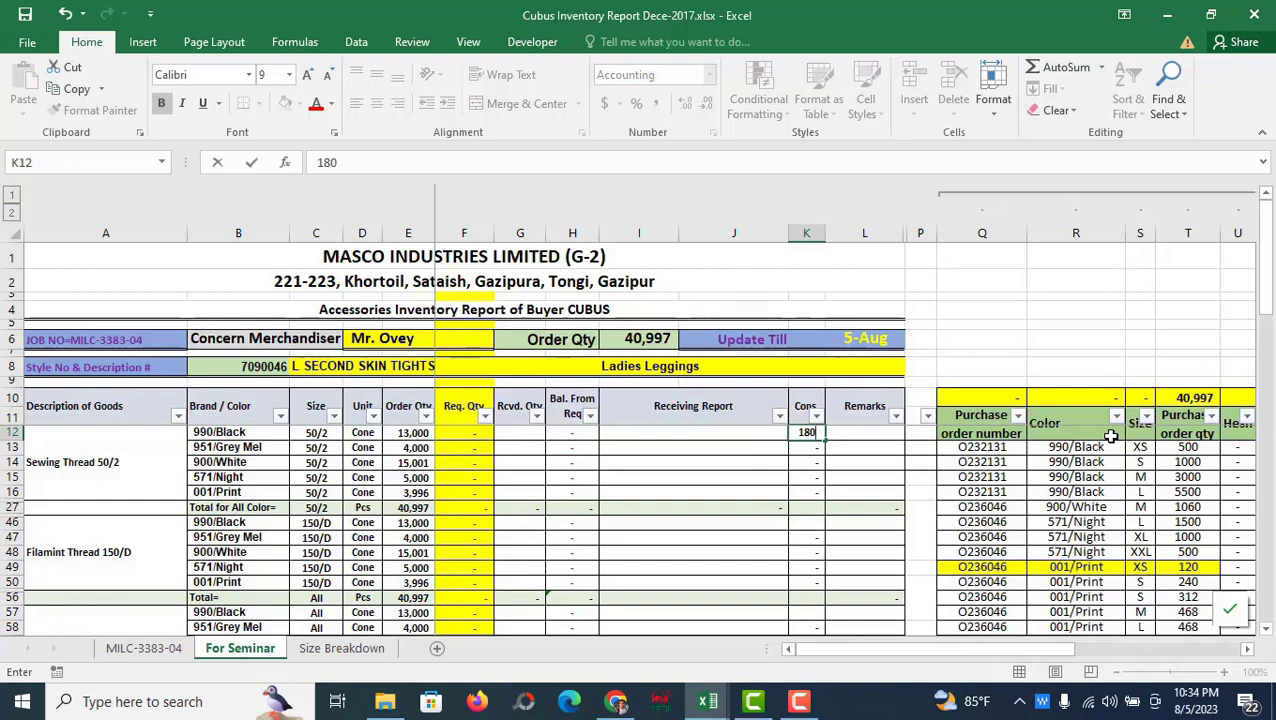
key("Return")
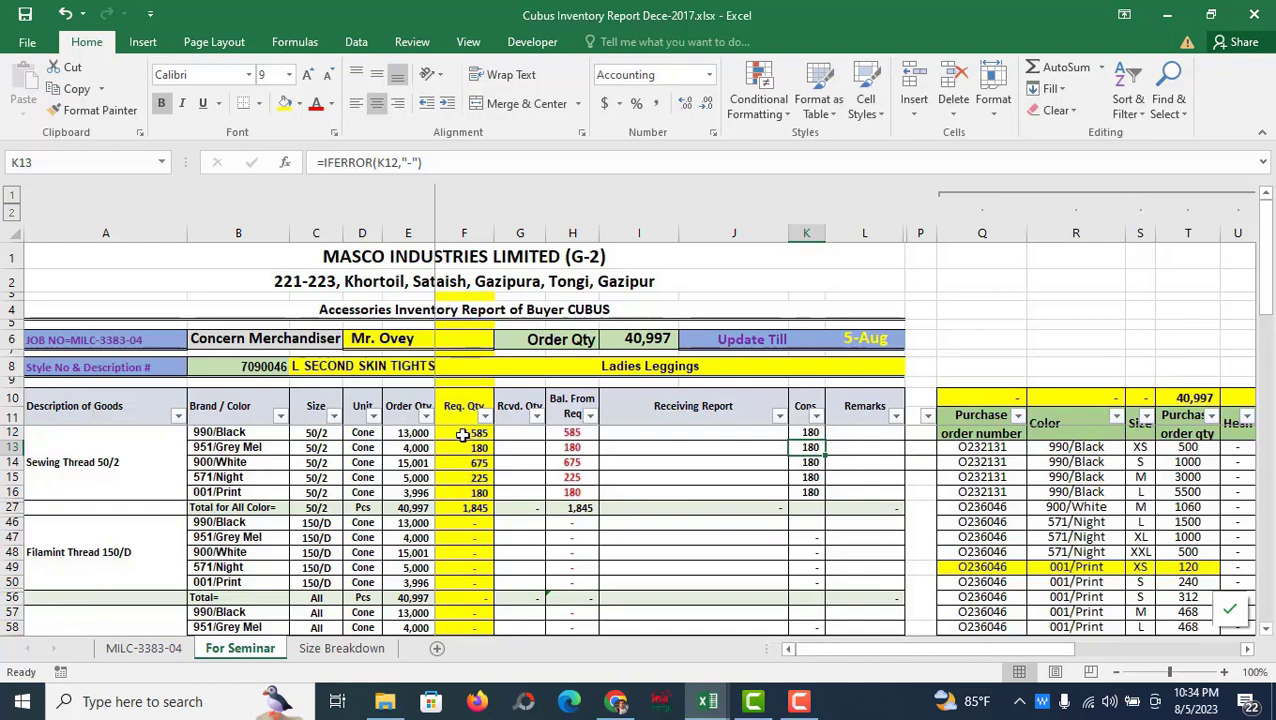
Review the required quantities of Sewing Thread 50/2 for each color, their total, and the formula in the 951/Grey Mel row.
left_click(463, 433)
left_click(464, 447)
left_click(464, 462)
left_click(464, 477)
left_click(464, 492)
left_click(463, 509)
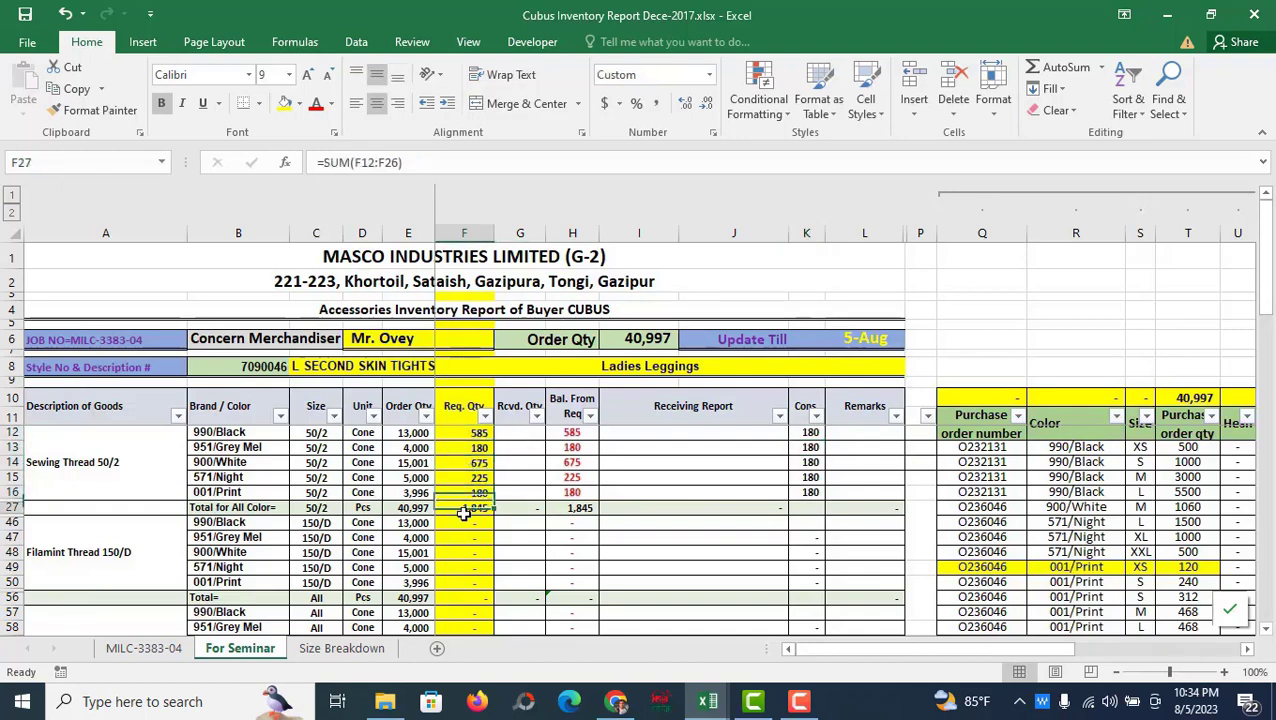
left_click(806, 447)
left_click(466, 447)
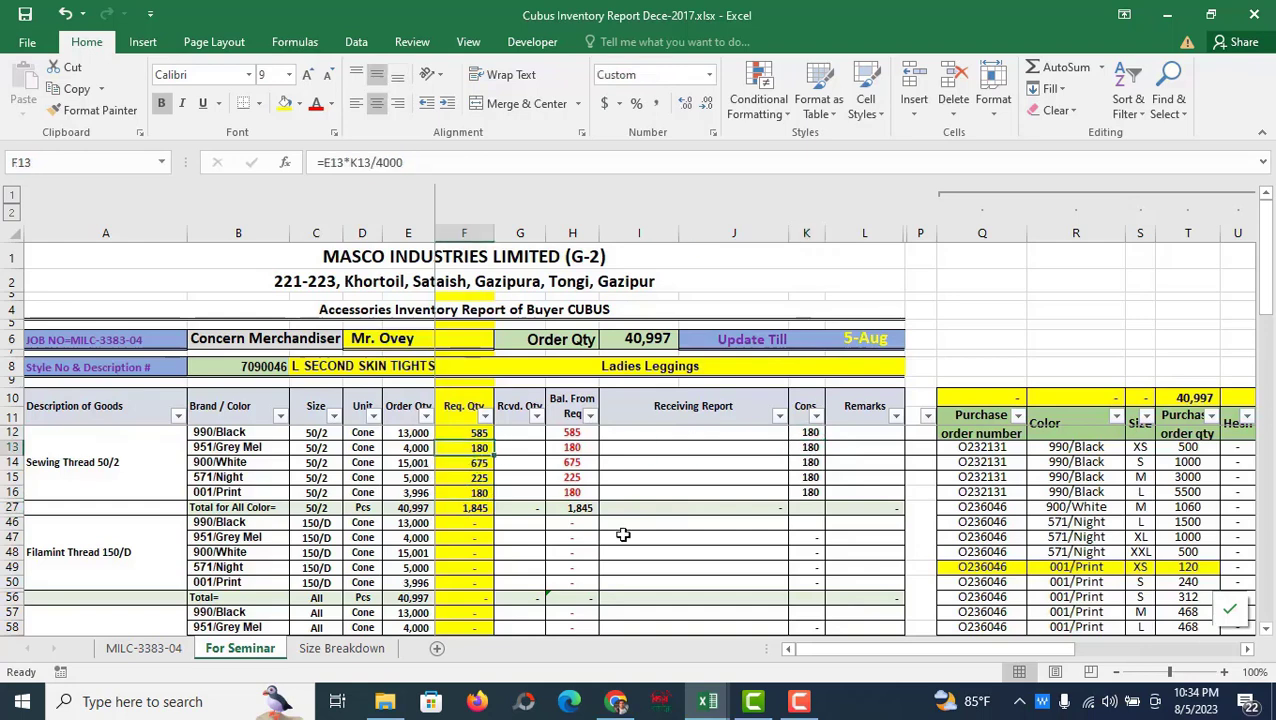
Set the consumption for Filamint Thread 150/D to 80 in K46.
left_click(156, 573)
left_click(814, 522)
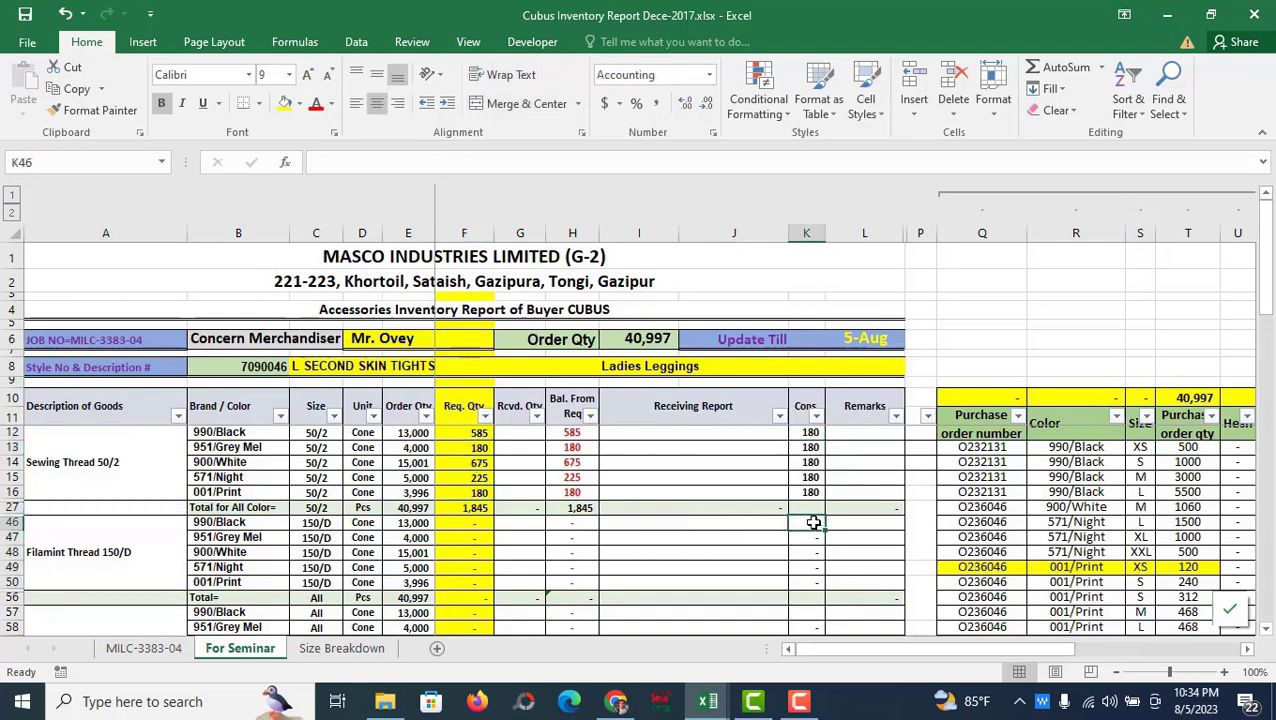
type("80")
key("Return")
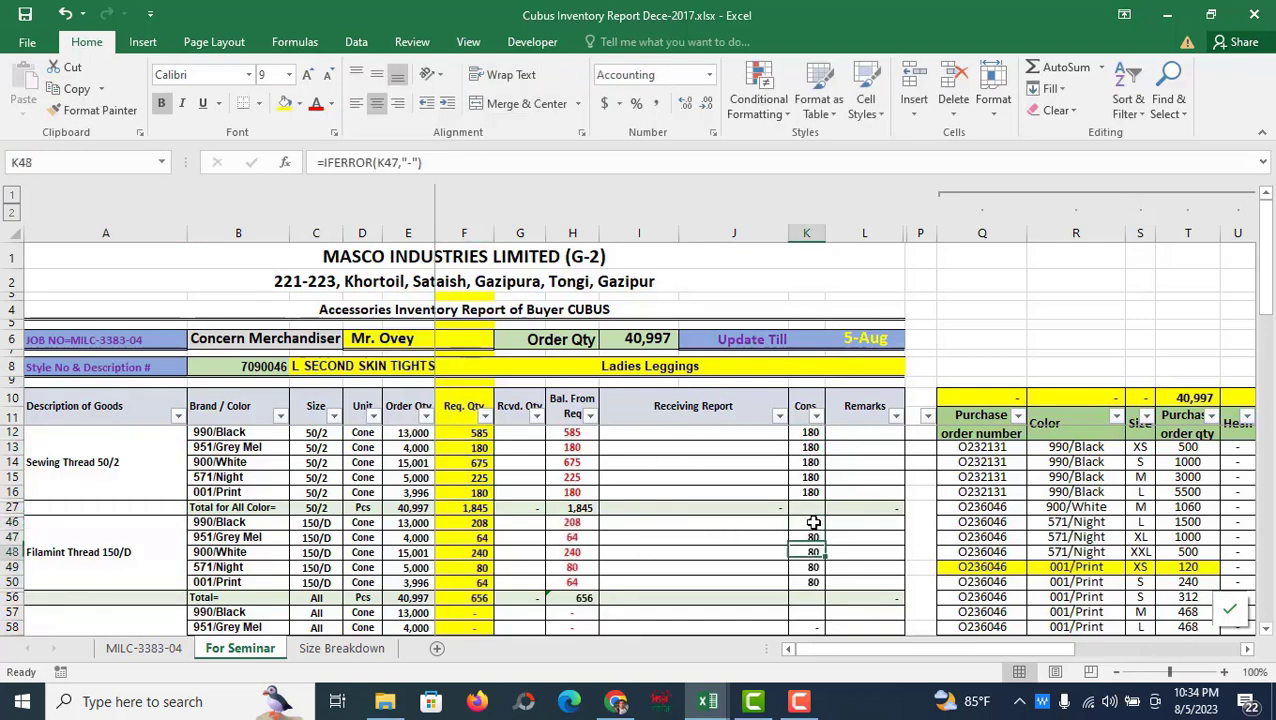
Examine the consumption cells of both threads and the received quantity cells of Sewing Thread 50/2.
left_click(814, 522)
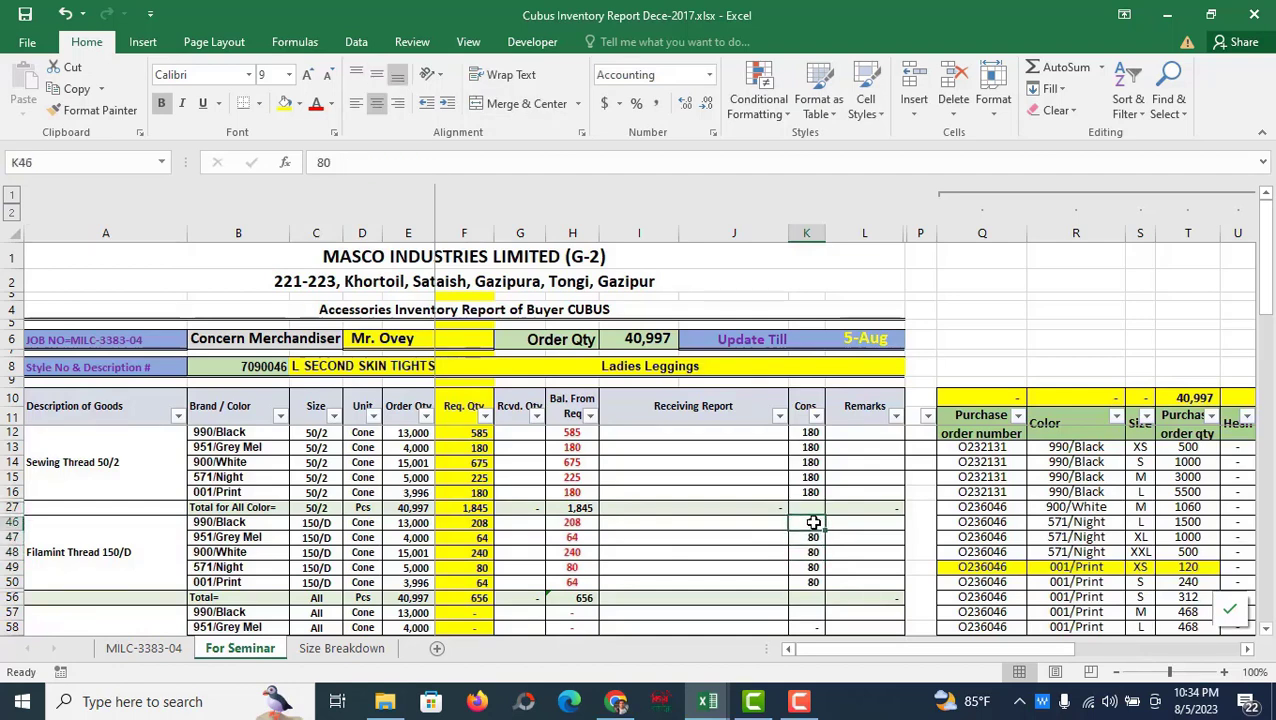
left_click(812, 433)
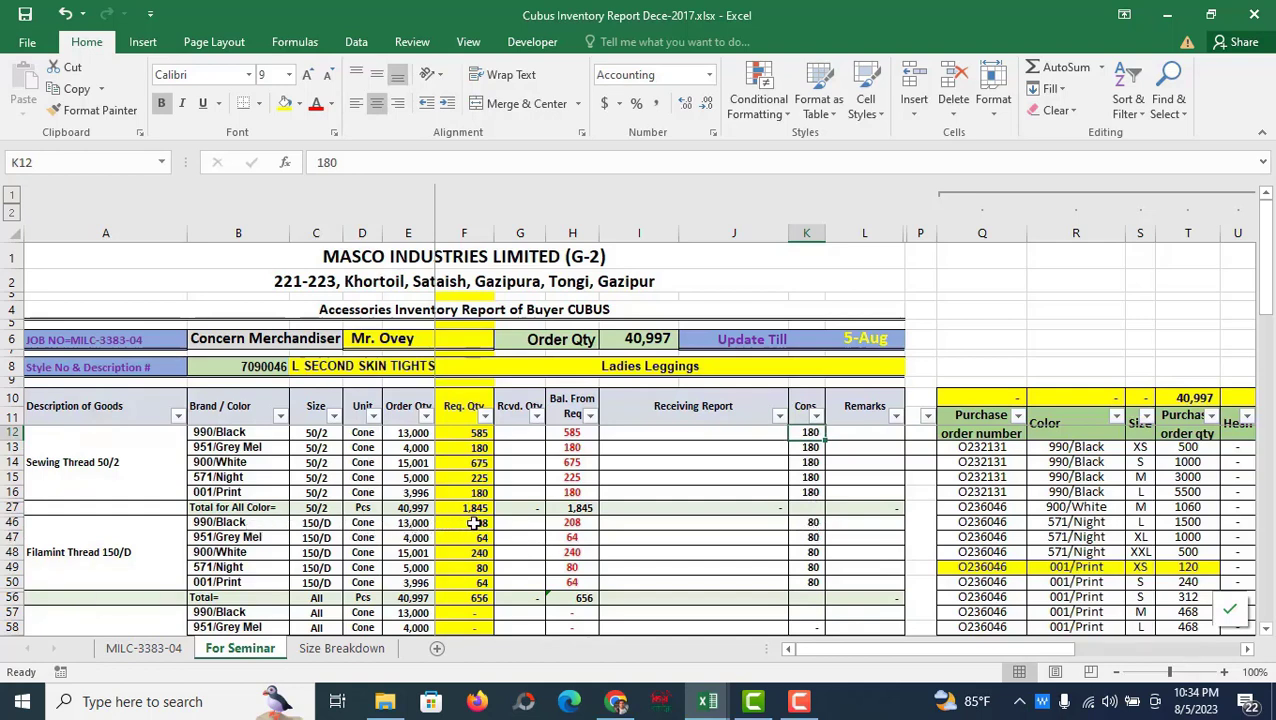
left_click(520, 433)
left_click(521, 443)
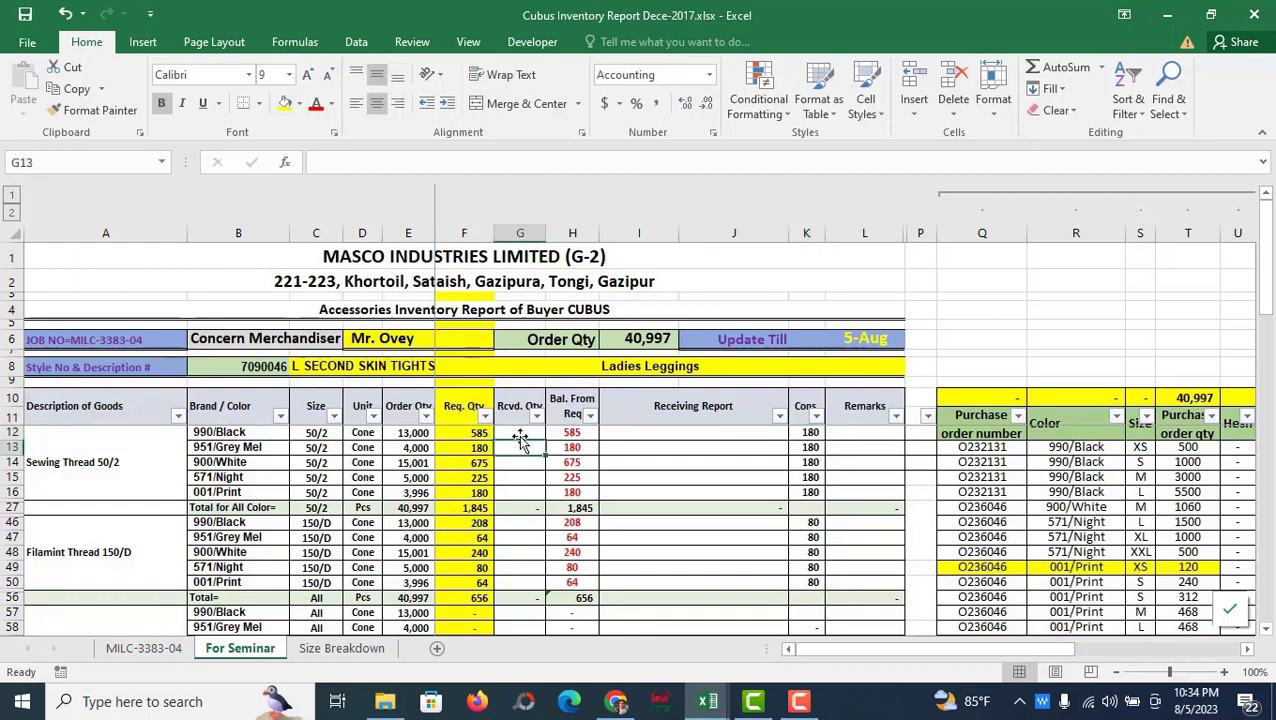
left_click(262, 434)
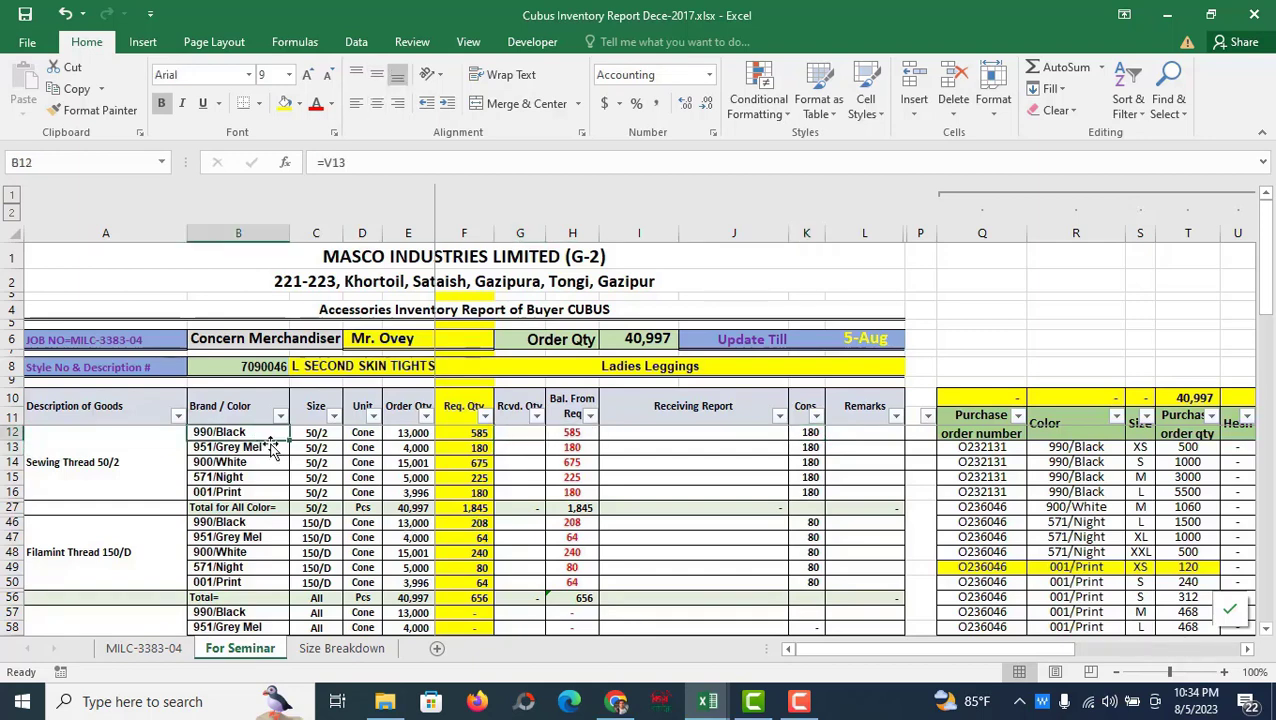
left_click(517, 434)
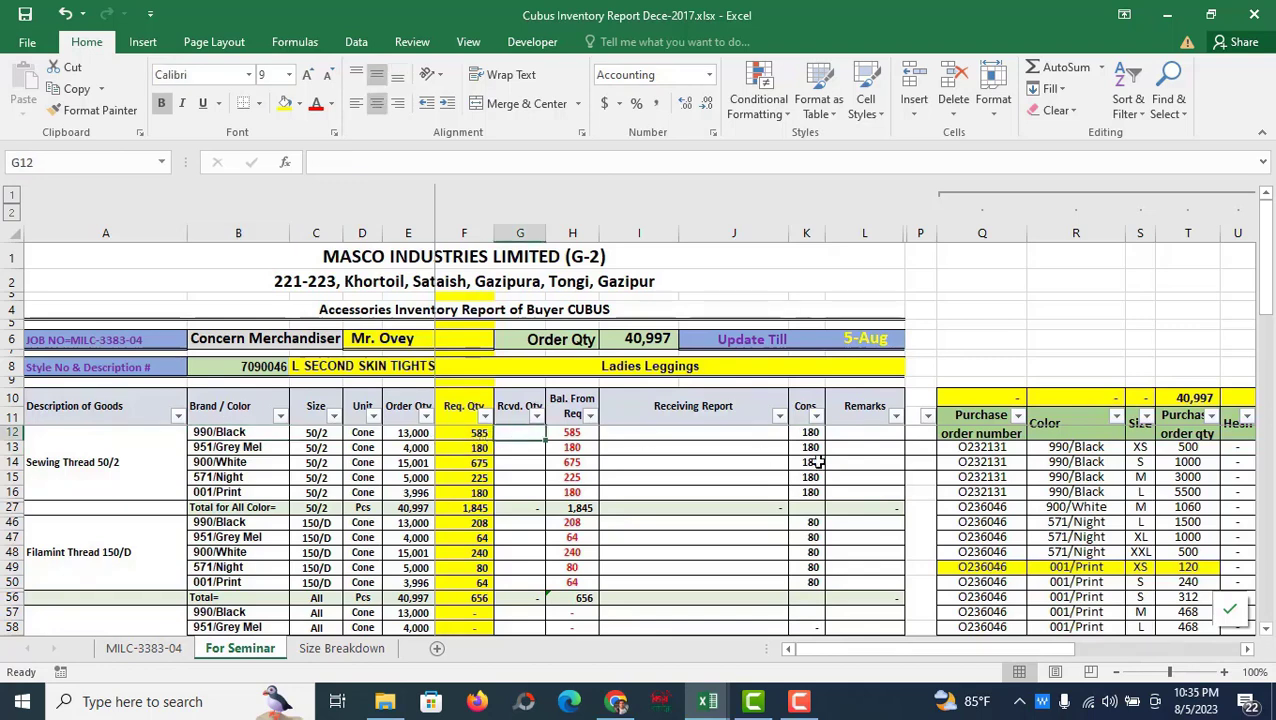
Set the received quantity of 990/Black Sewing Thread 50/2 to 575 in G12 and check its balance formula.
type("575")
key("Return")
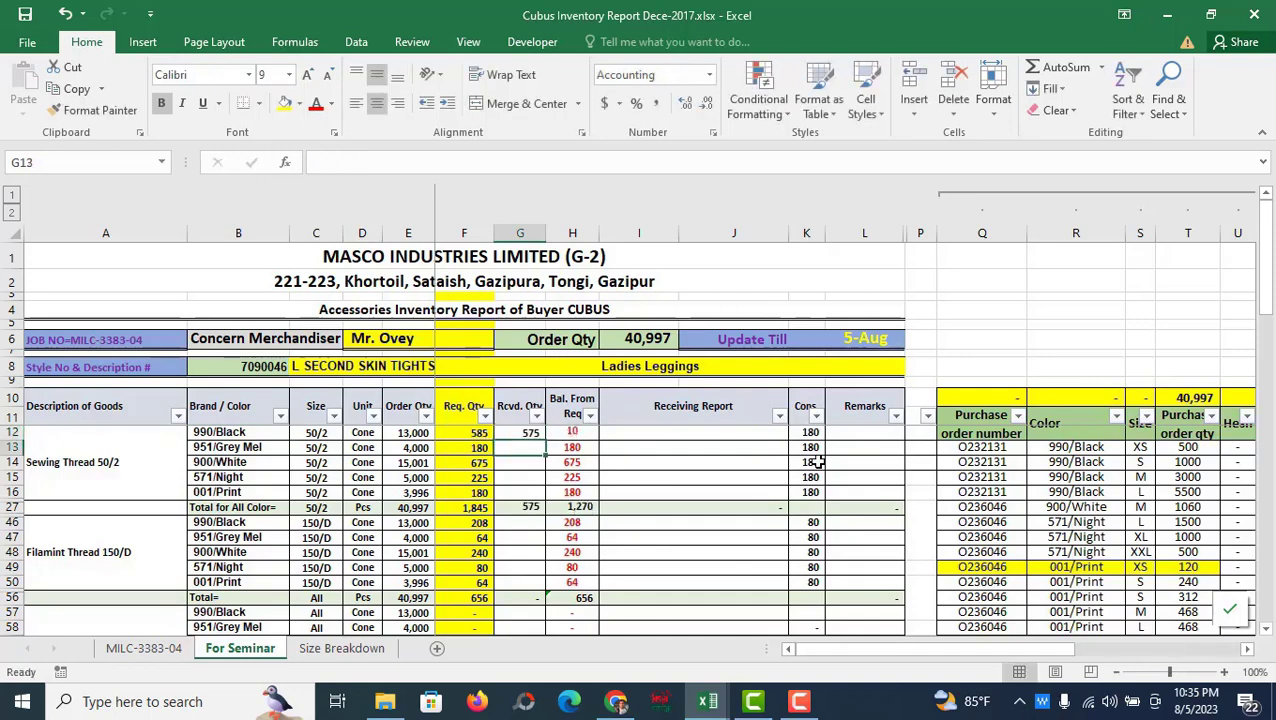
key("Up")
key("Up")
key("Down")
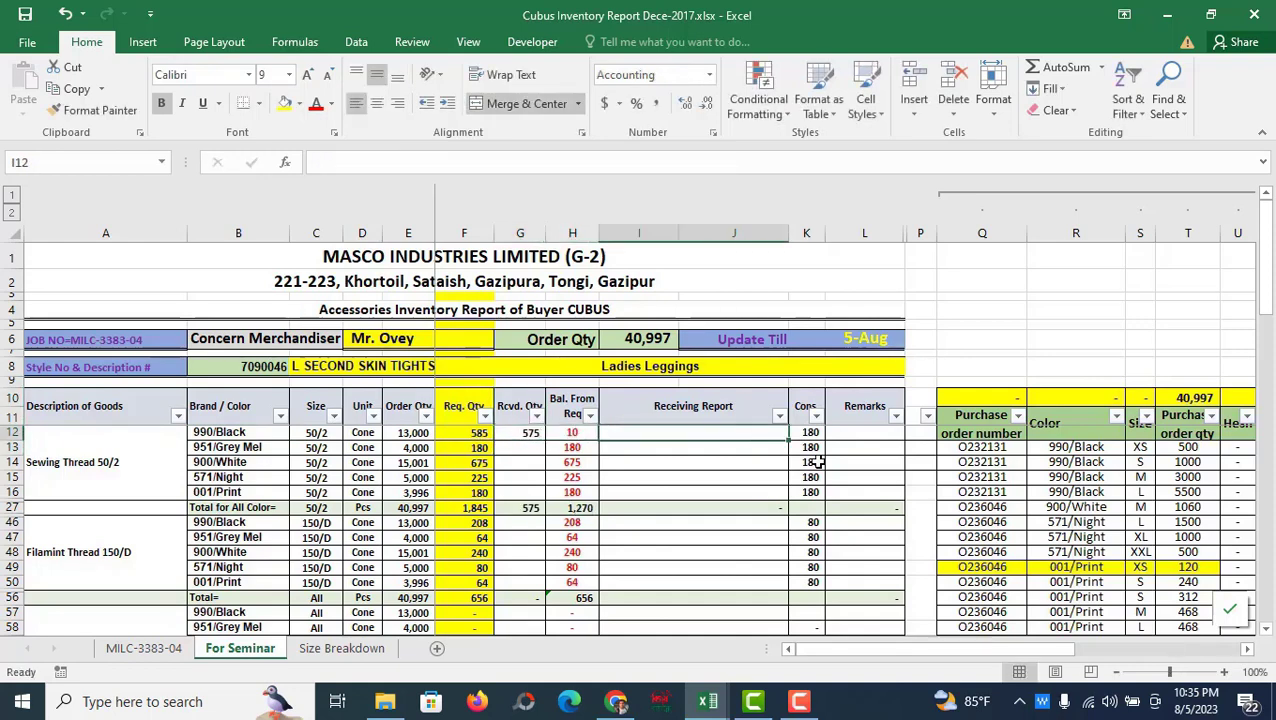
key("Right")
key("Left")
key("Right")
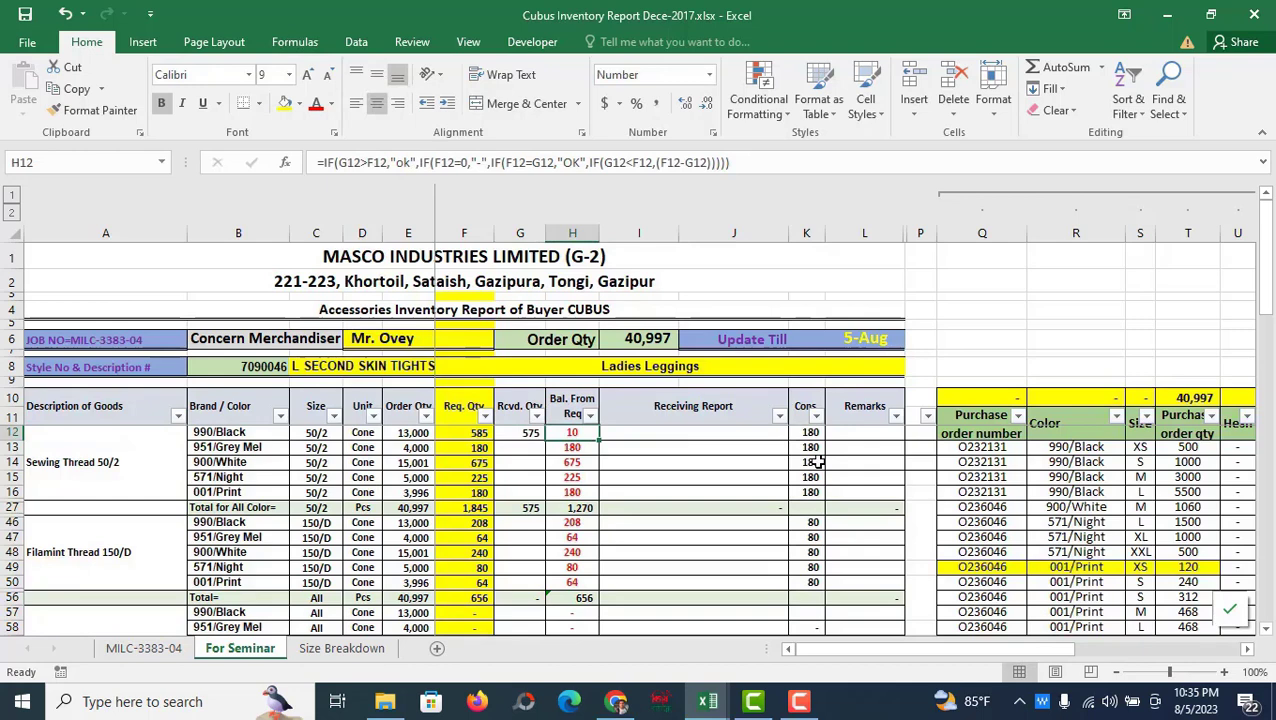
Set the received quantity of 951/Grey Mel Sewing Thread 50/2 to 190 in G13 and compare its balance with the 990/Black row.
key("Down")
key("Left")
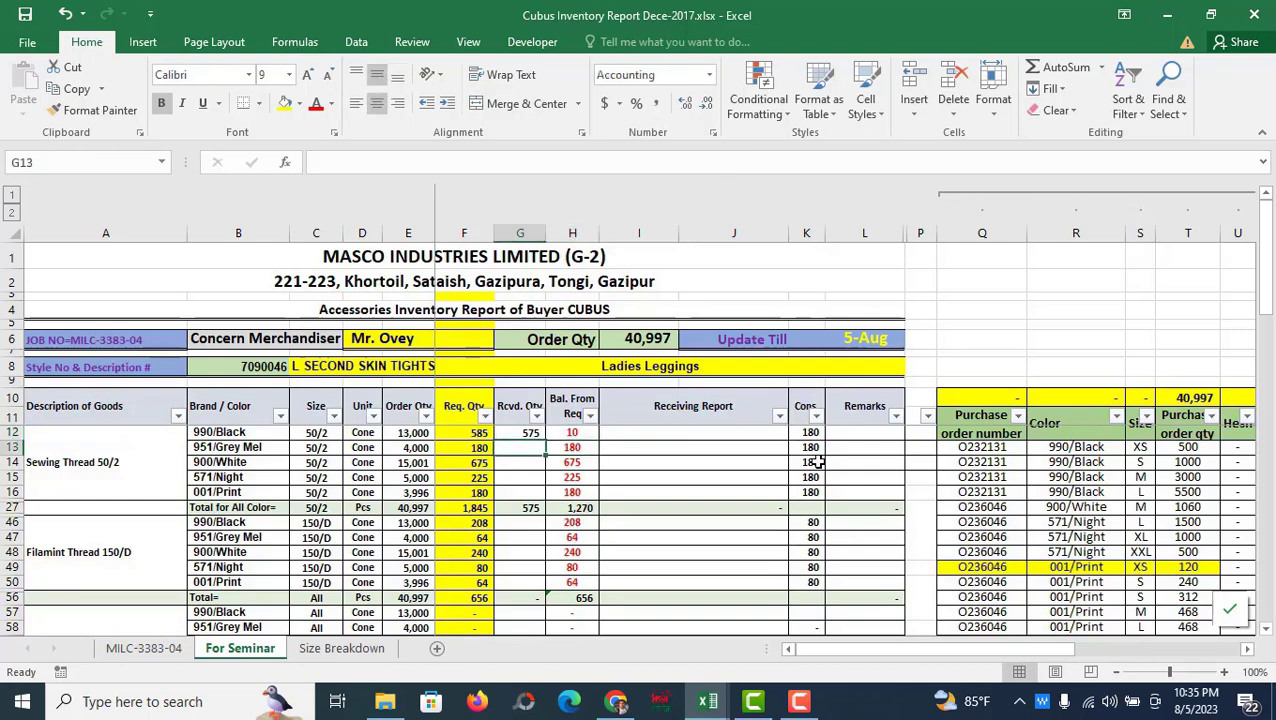
type("1")
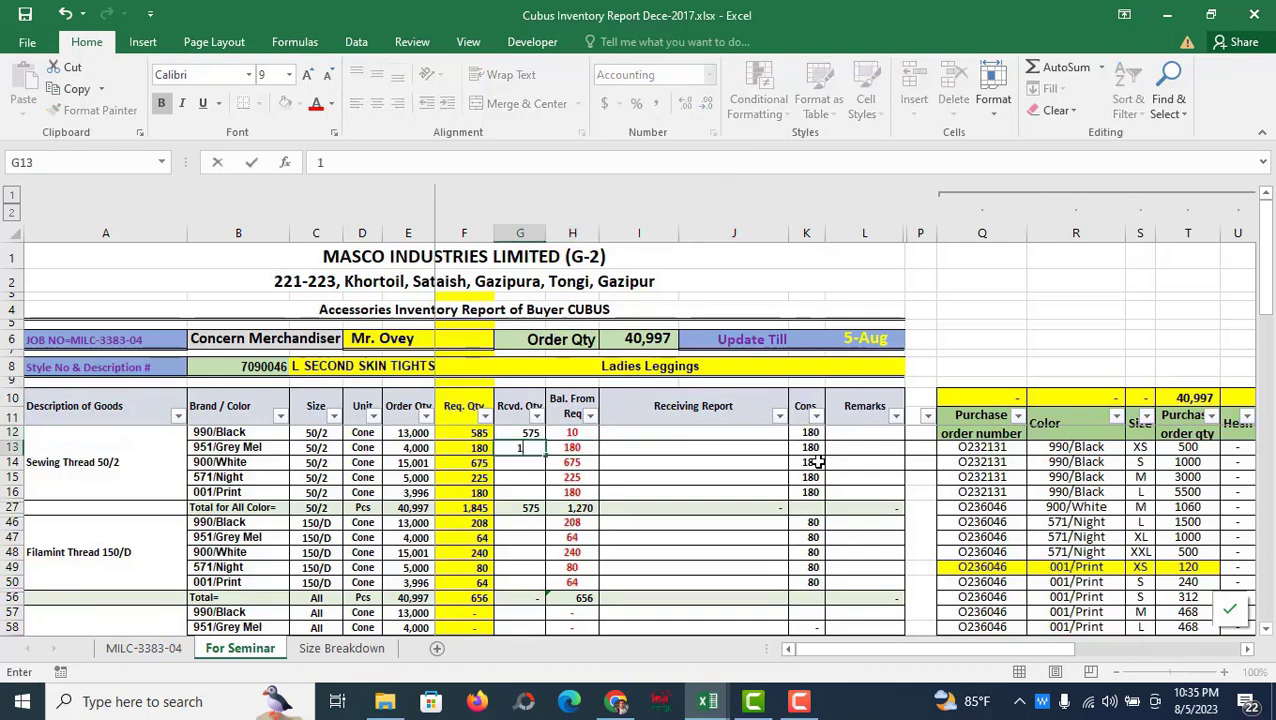
type("90")
key("Return")
key("Up")
key("Up")
key("Down")
key("Right")
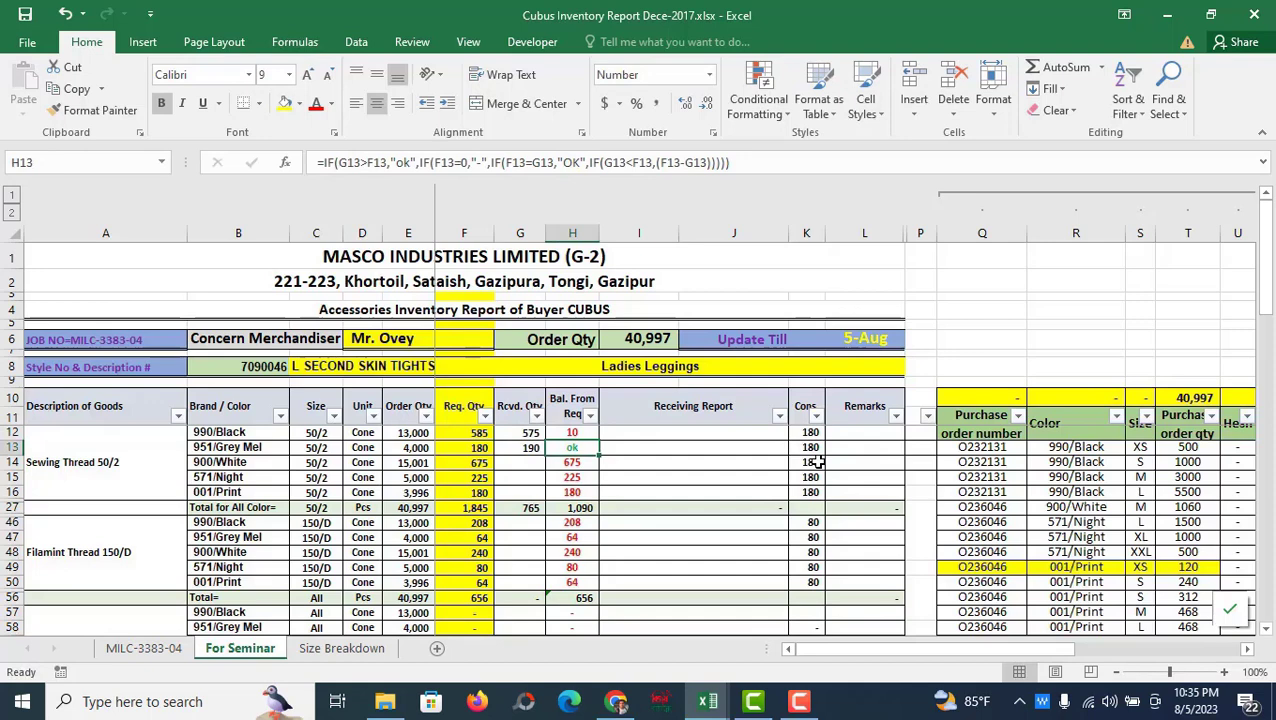
key("Left")
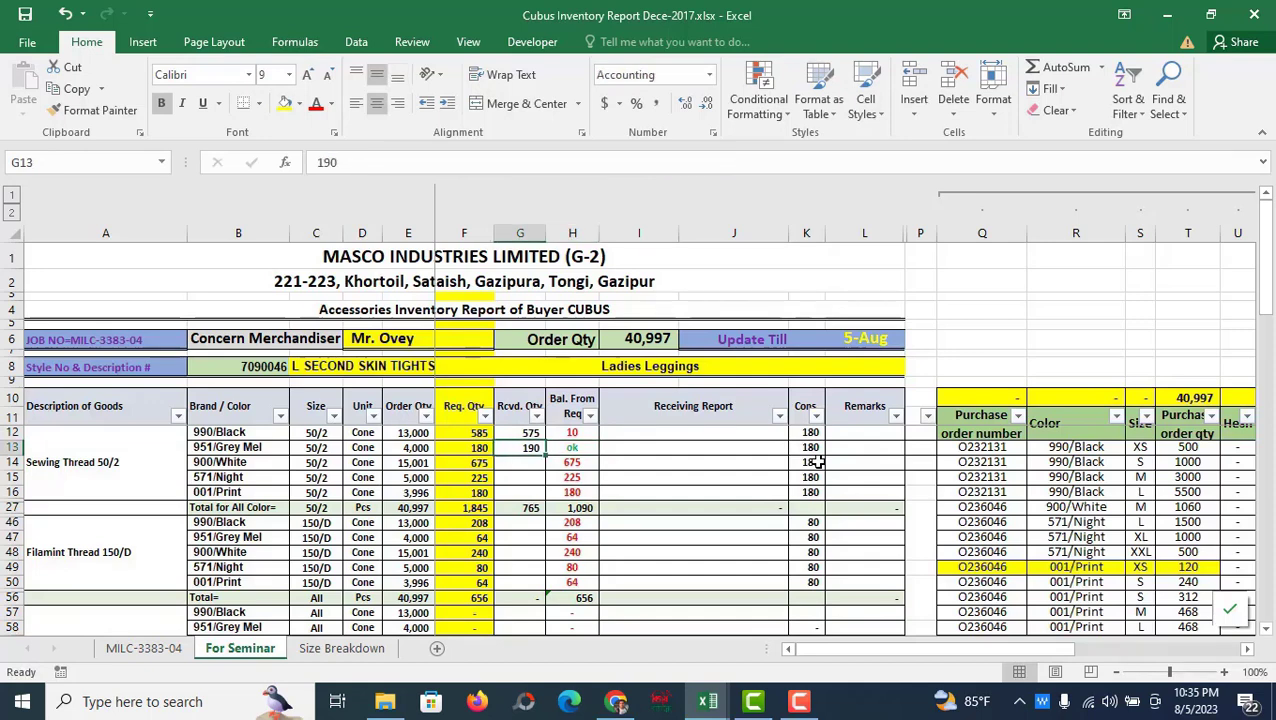
key("Right")
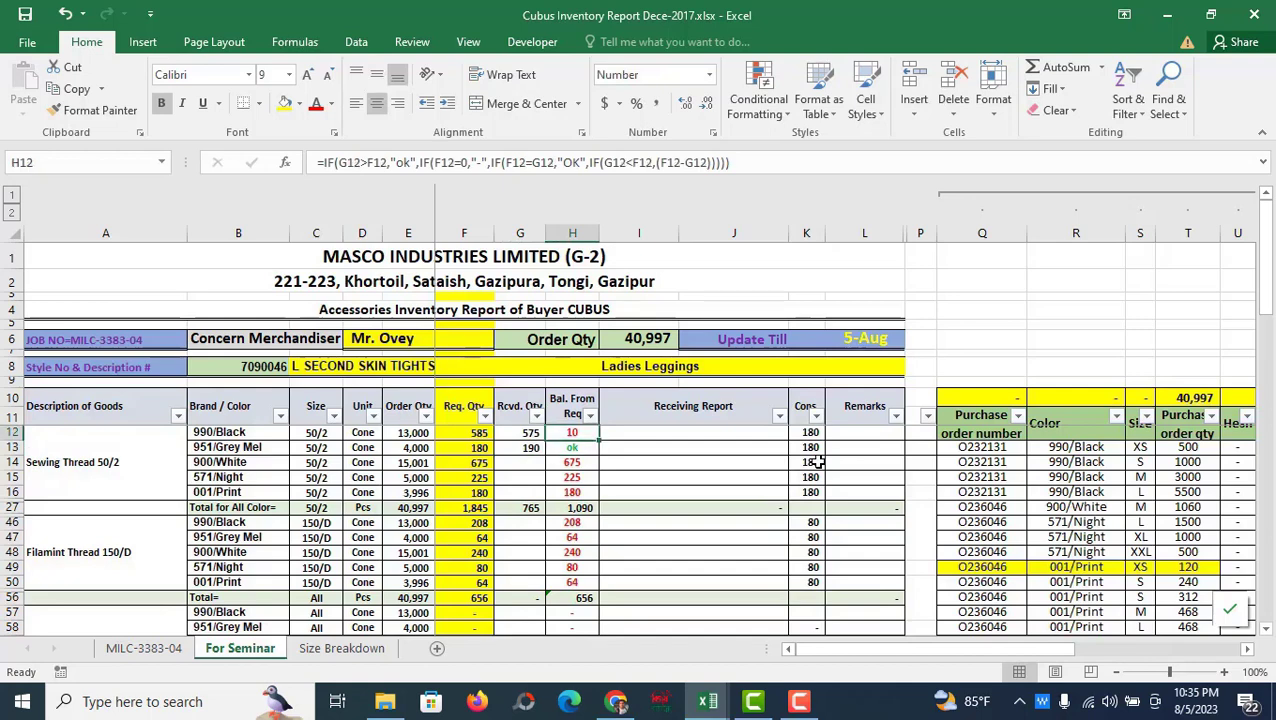
key("Left")
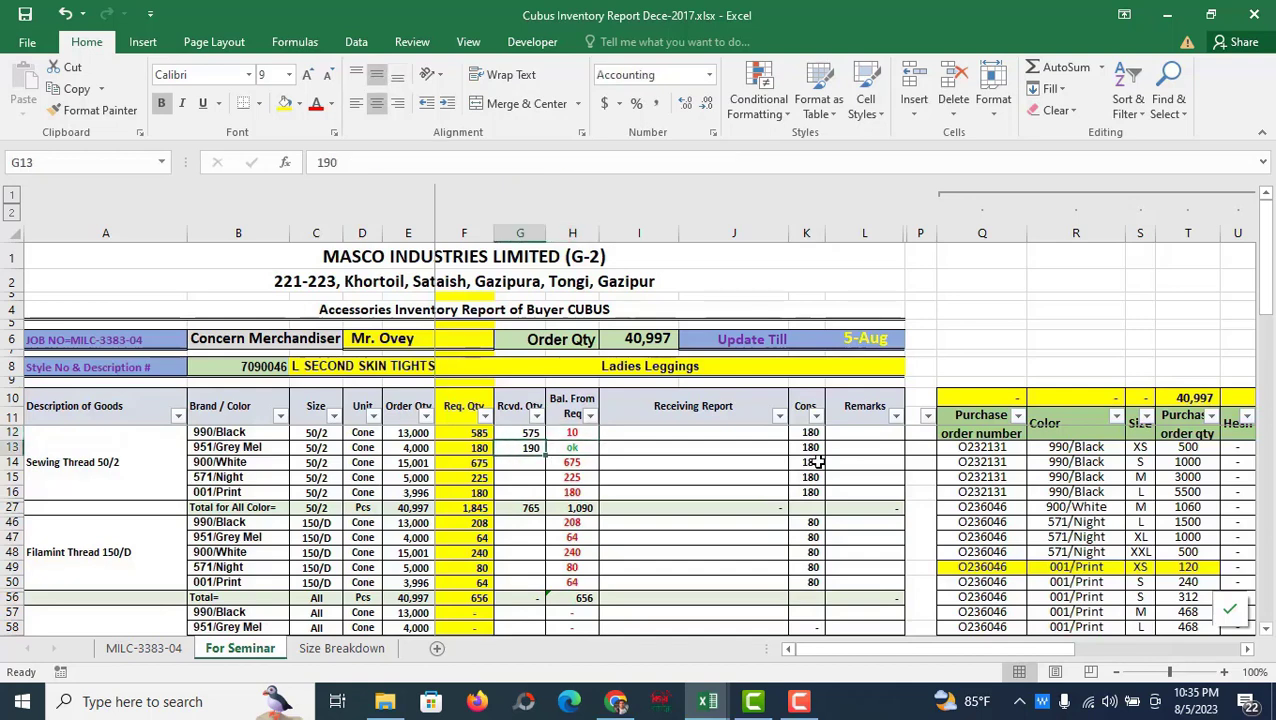
key("Left")
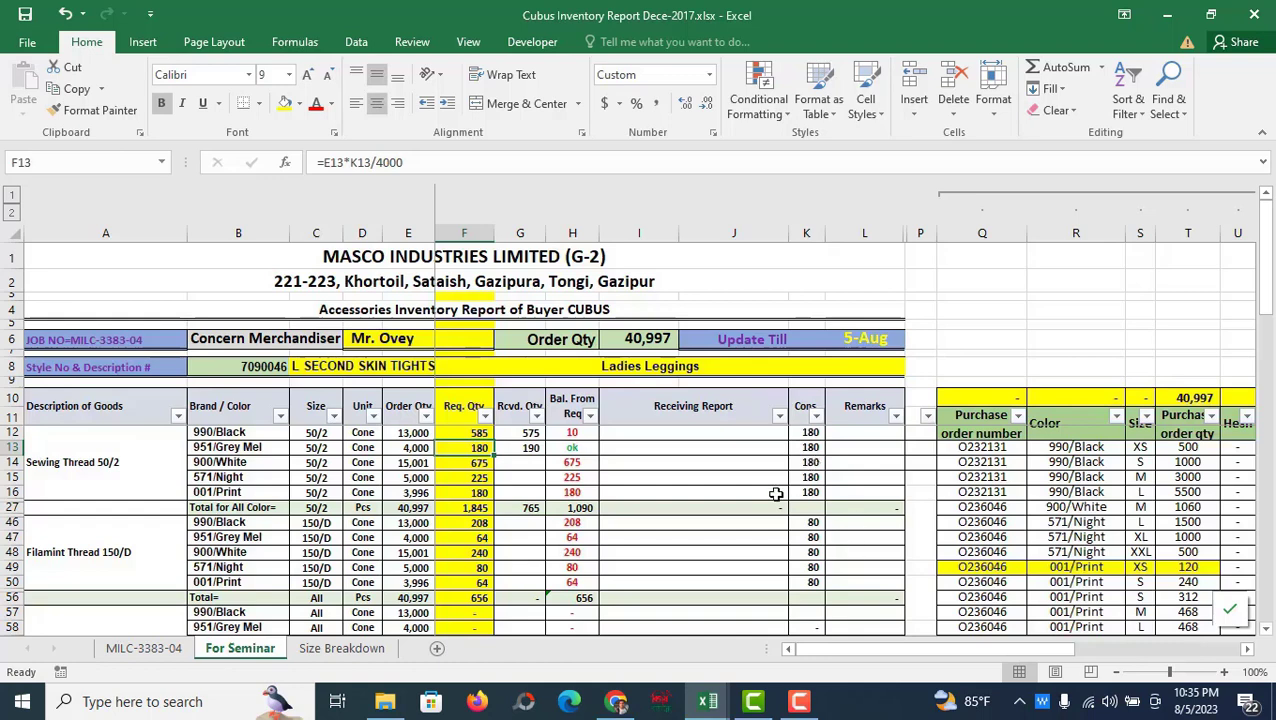
Set the received quantity of 990/Black Filamint Thread 150/D to 195 in G46 and check its balance.
left_click(529, 466)
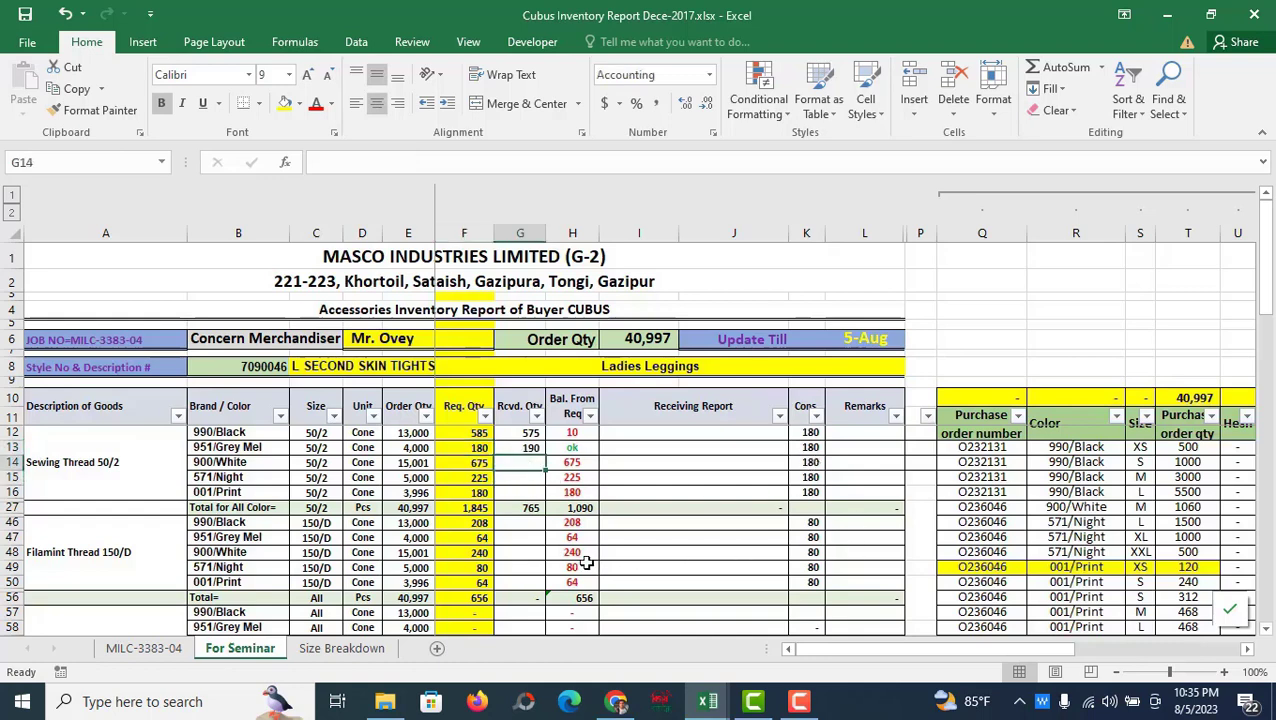
left_click(520, 527)
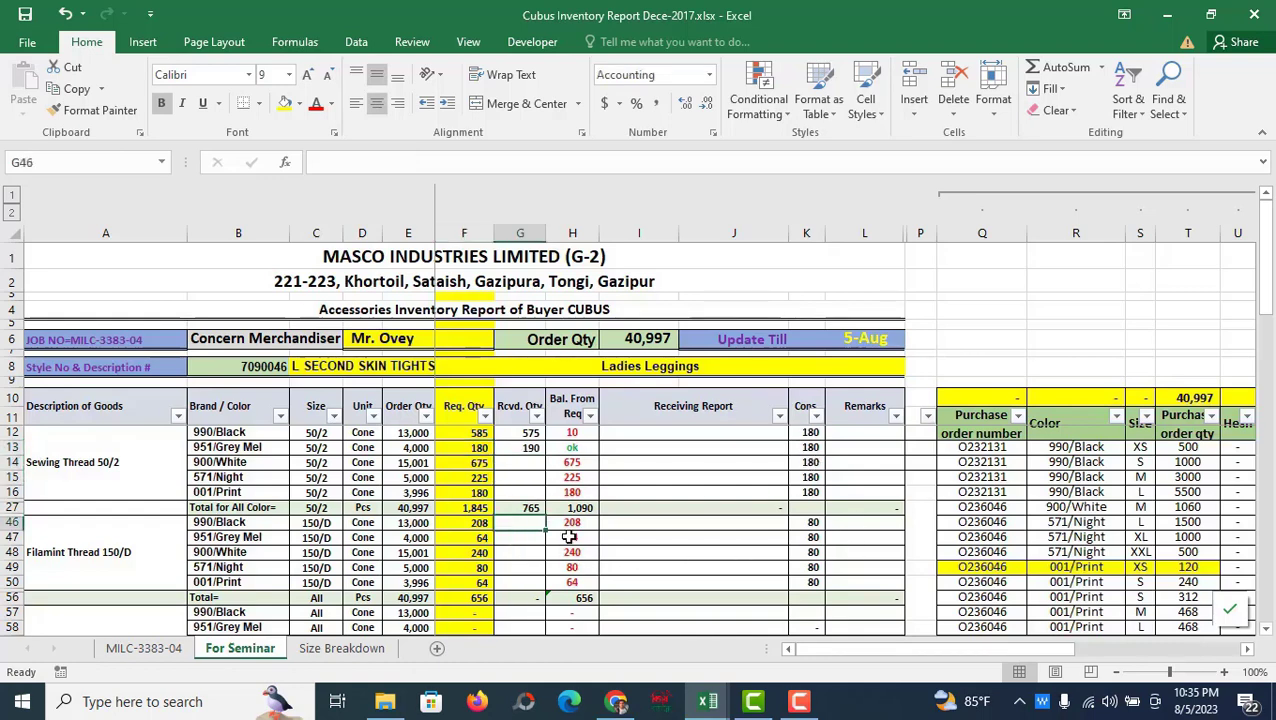
type("195")
key("Return")
key("Up")
key("Right")
key("Left")
Set the received quantity of 951/Grey Mel Filamint Thread 150/D to 75 in G47 and check its balance.
key("Down")
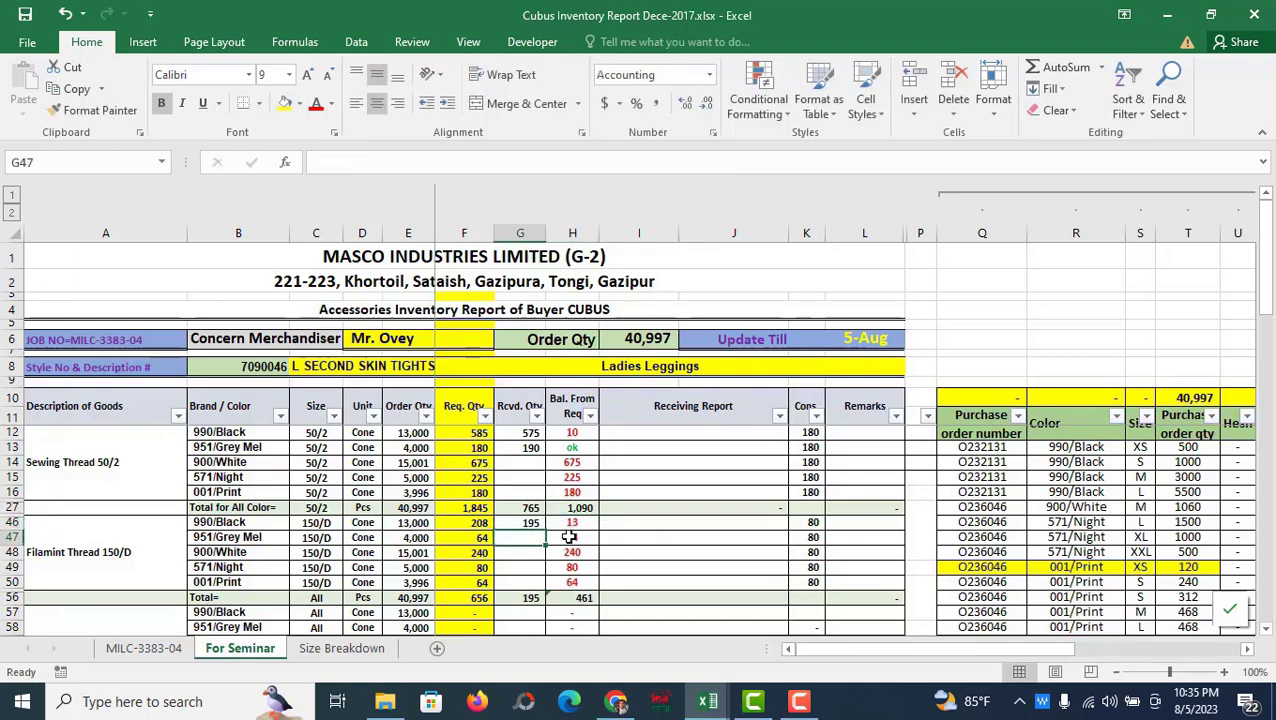
type("75")
key("Right")
key("Left")
key("Right")
key("shift+Right")
key("shift+Right")
key("Left")
key("Down")
key("Down")
Set the consumption for Sewing Thread 20/2 to 20 in K57.
scroll(811, 531, "down", 2)
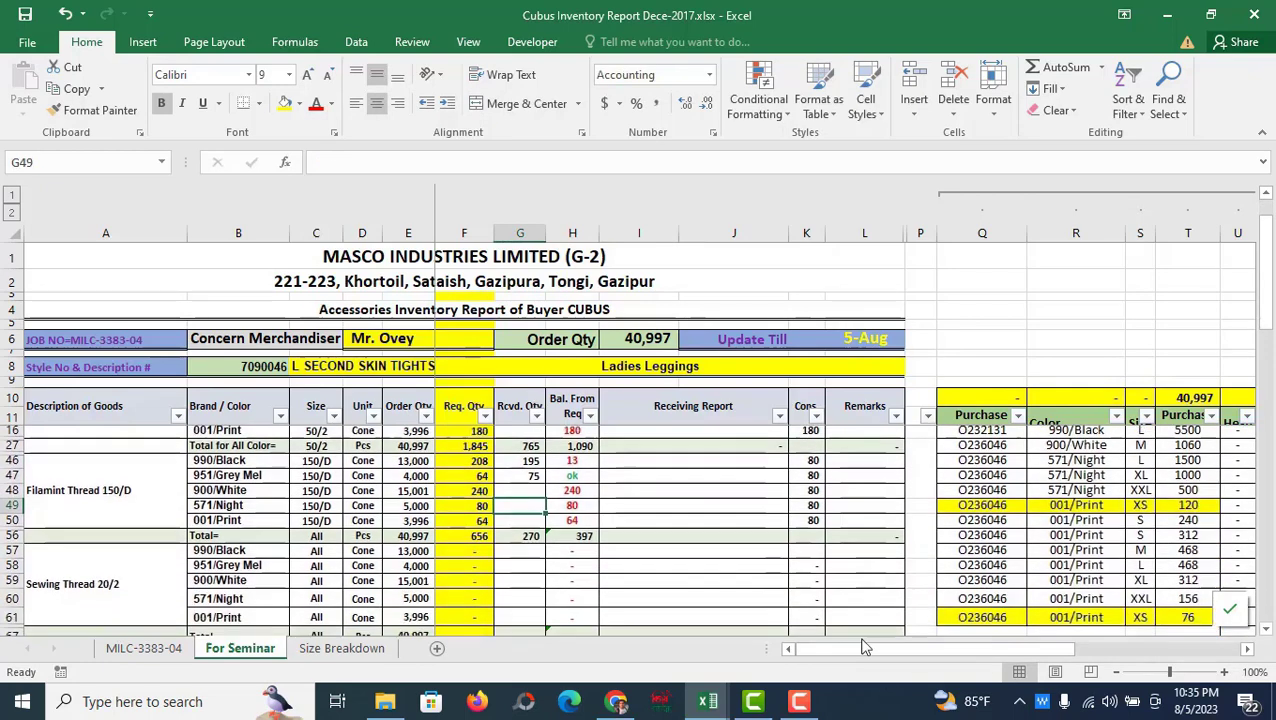
left_click(811, 537)
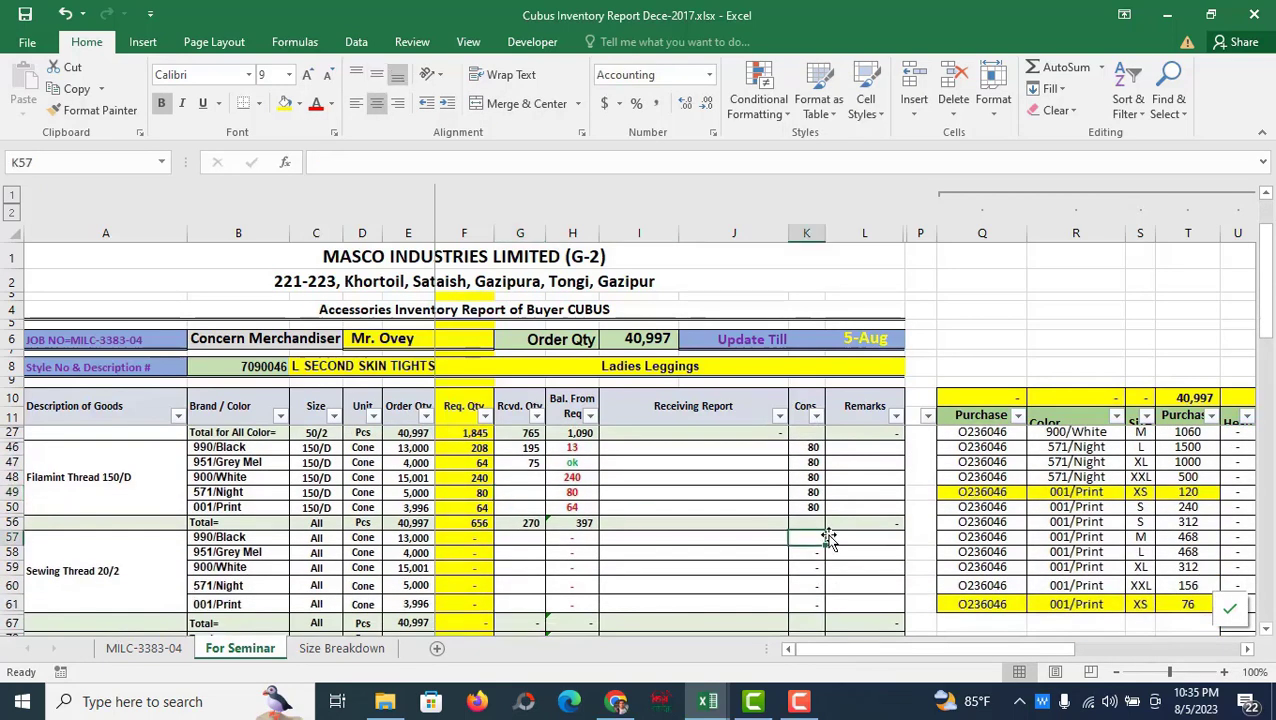
type("20")
key("Return")
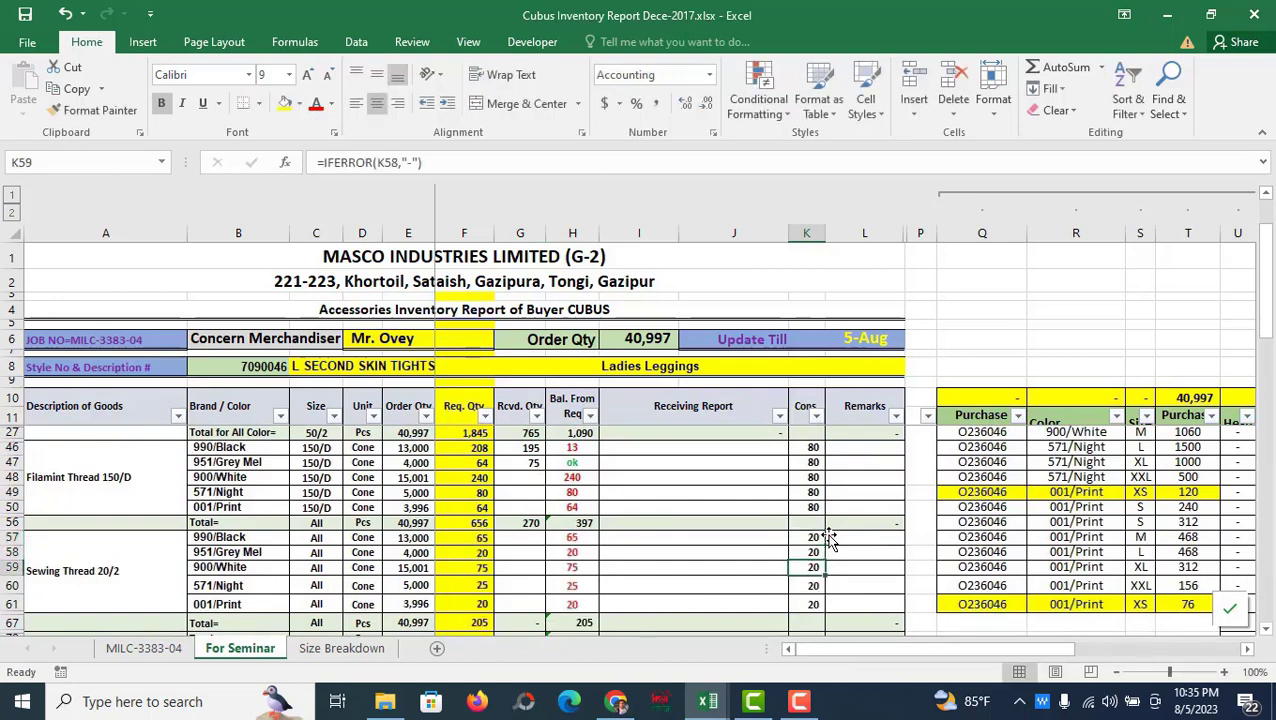
key("Up")
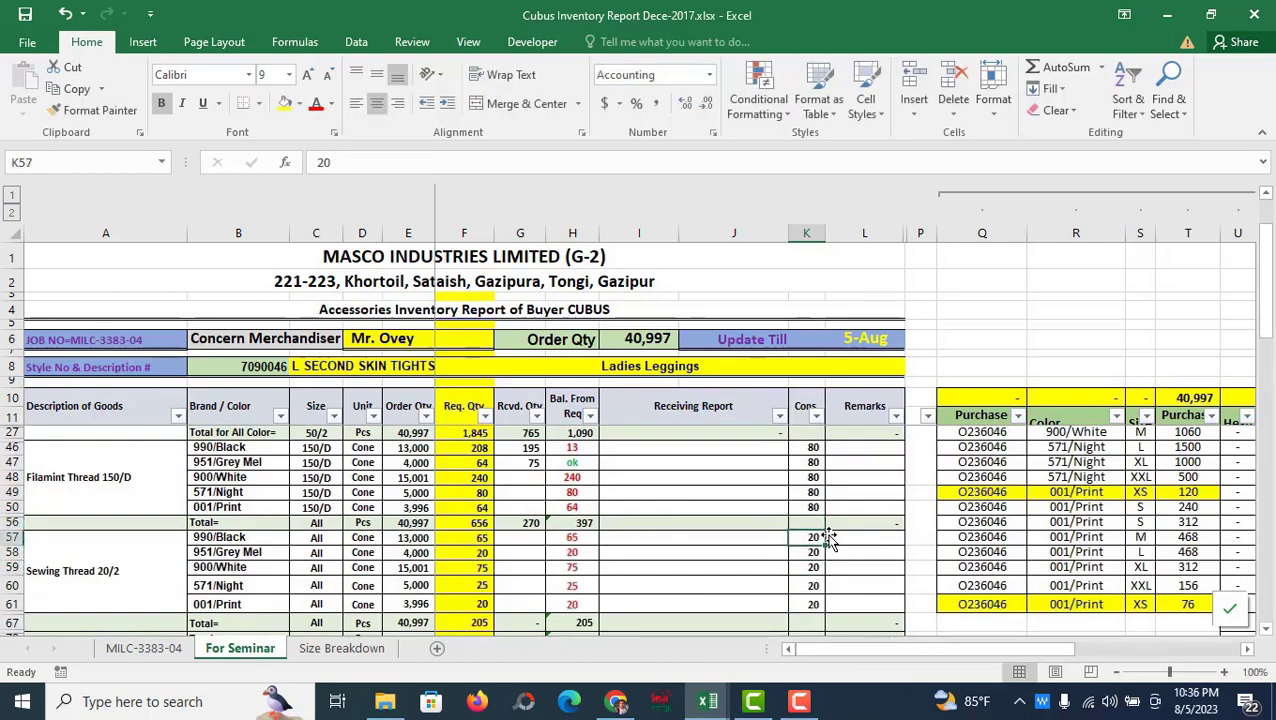
scroll(622, 547, "down", 1)
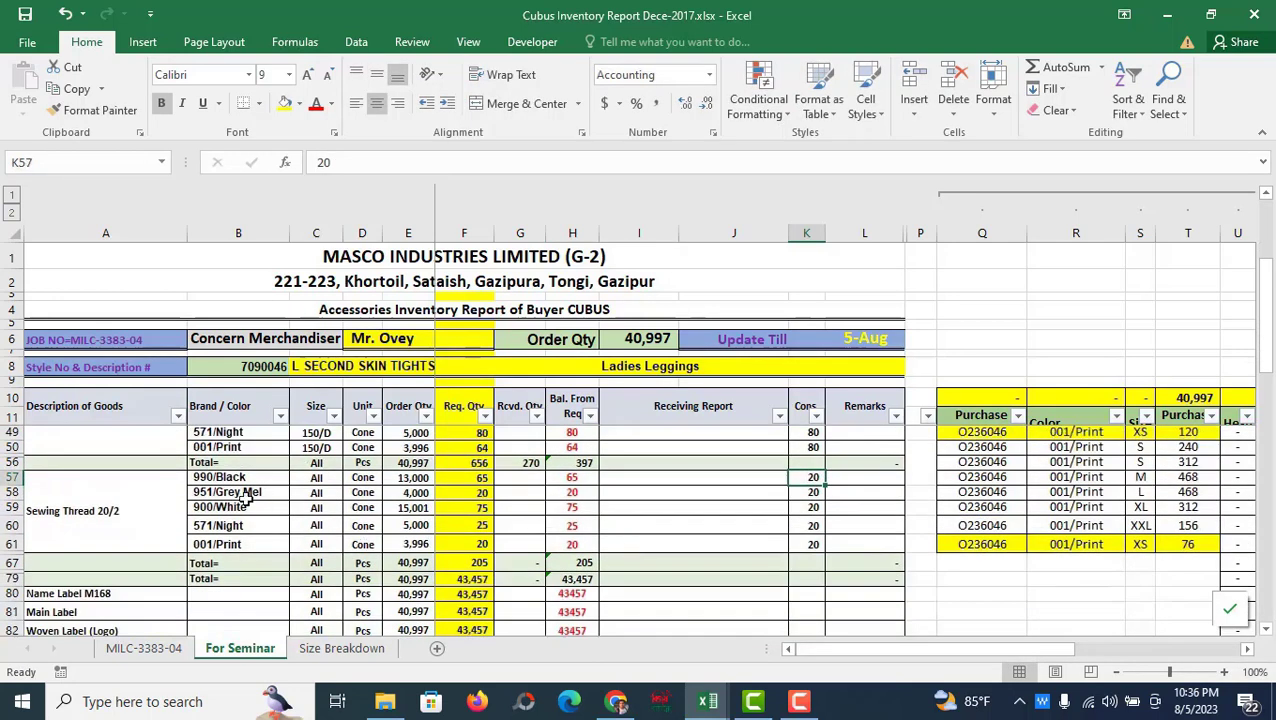
Examine the Sewing Thread 20/2 item and the order and required quantity formulas of Name Label M168 and Main Label.
left_click(147, 508)
scroll(516, 604, "down", 2)
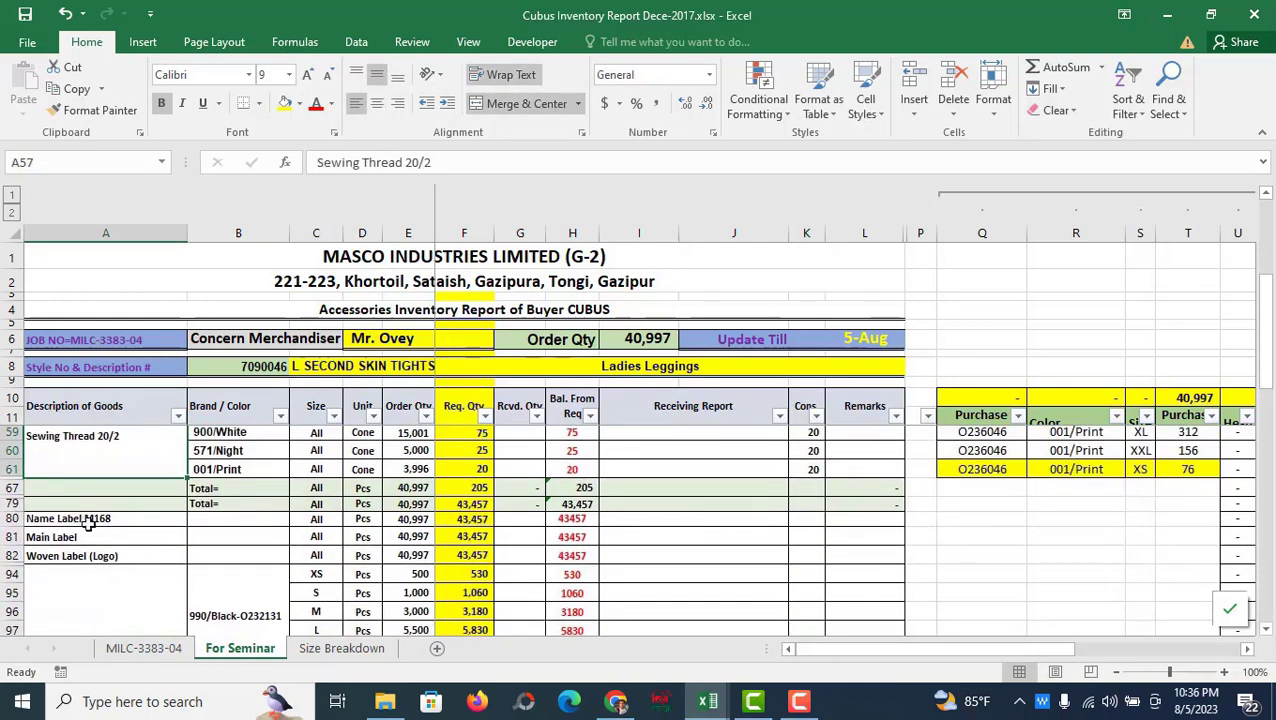
left_click(423, 522)
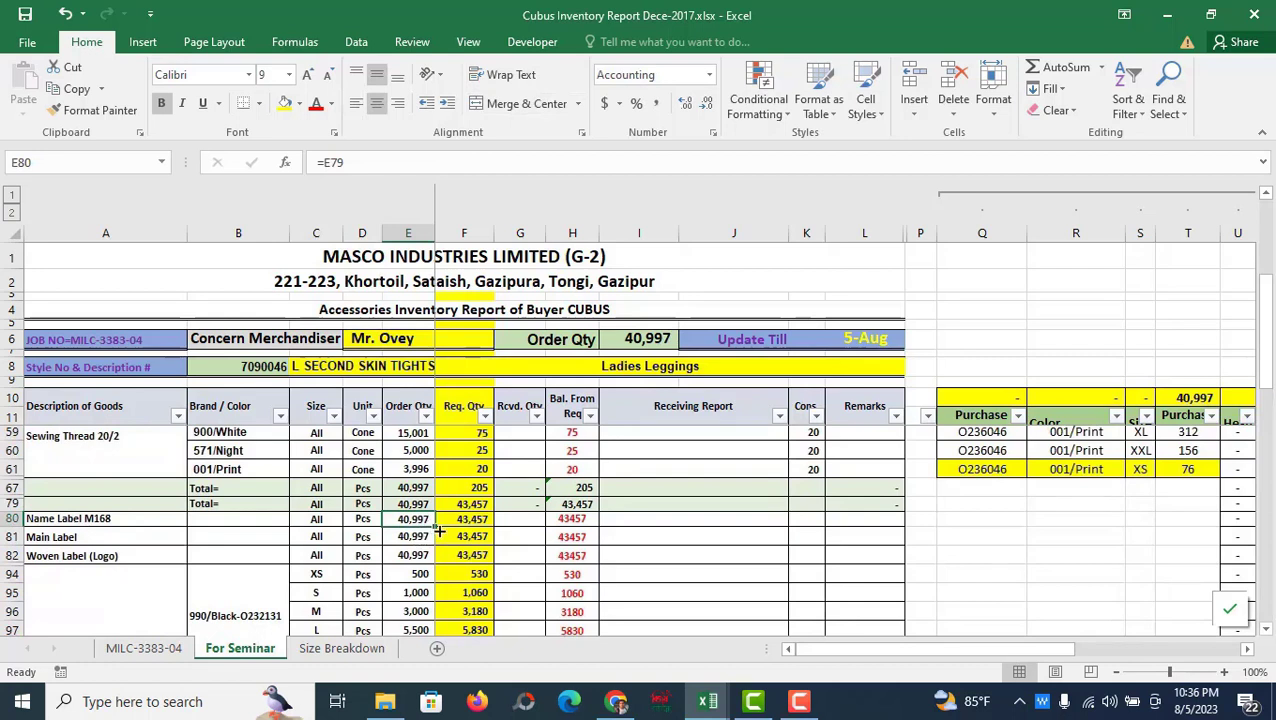
left_click(470, 520)
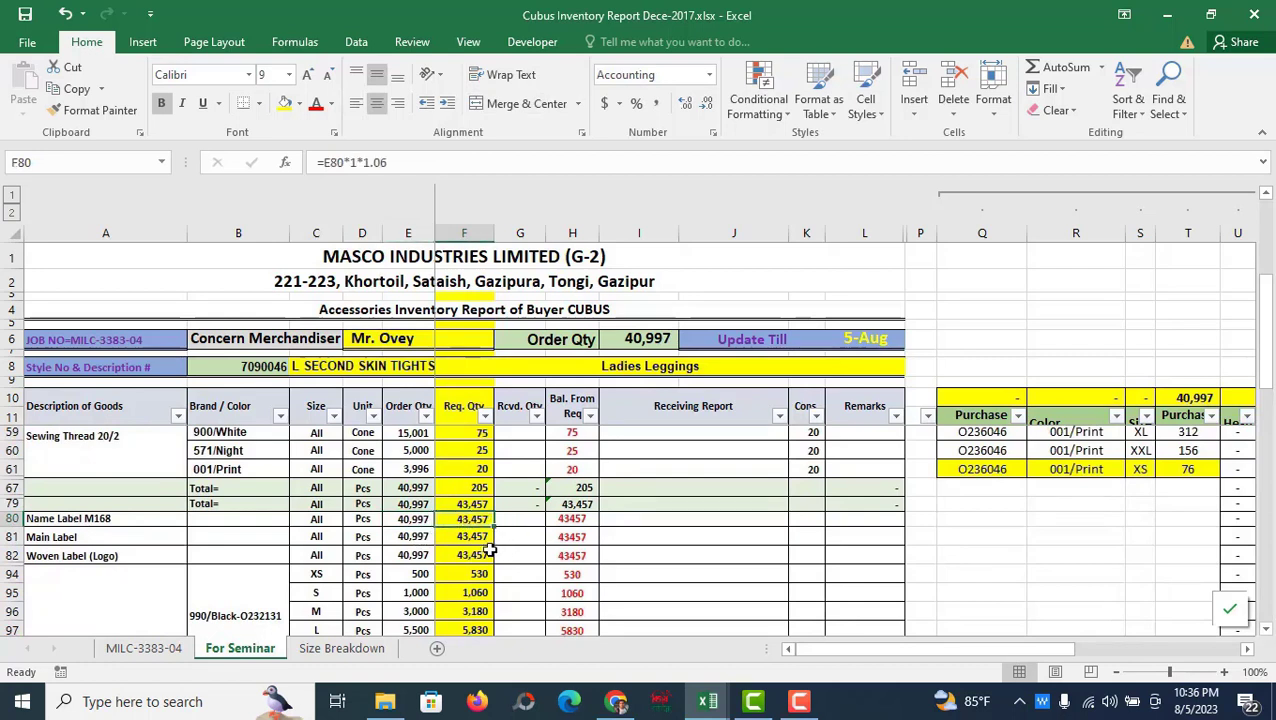
left_click(472, 537)
left_click(470, 503)
left_click(470, 520)
Set the received quantities of Name Label M168 to 44000 in G80 and Main Label to 42150 in G81, checking the balance.
left_click(536, 520)
type("44,")
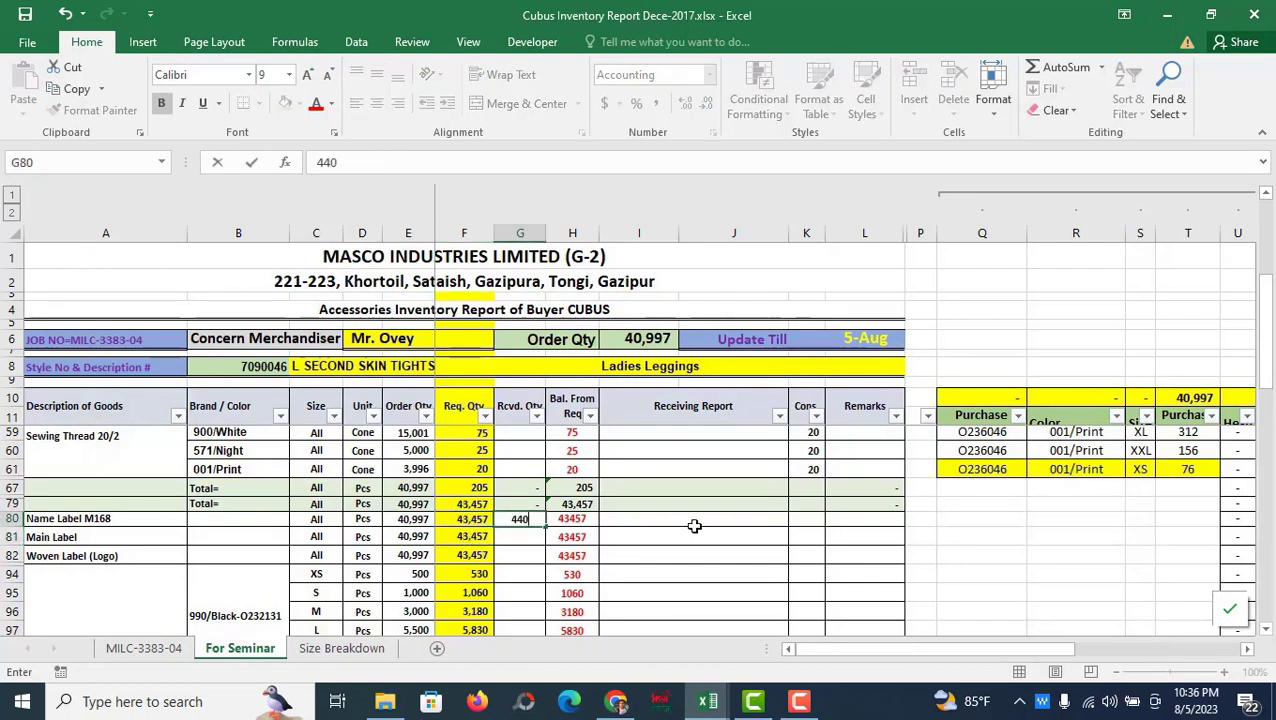
type("000")
key("Return")
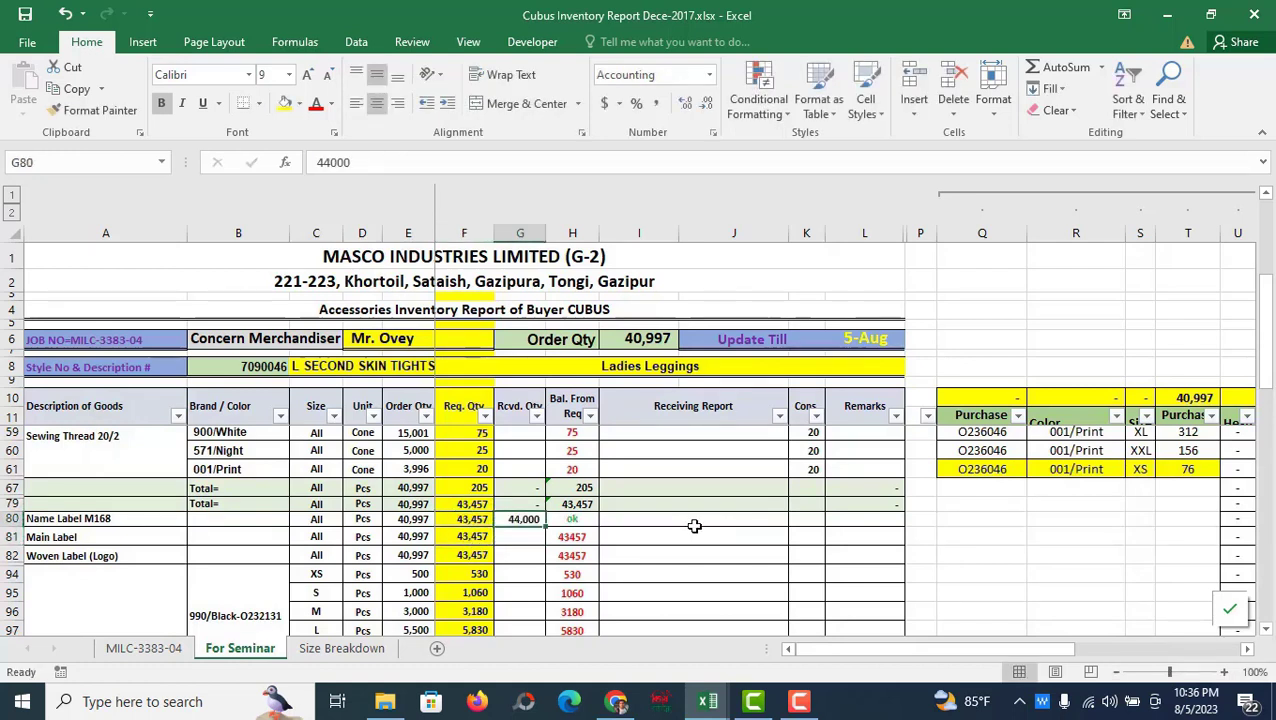
type("42150")
key("ctrl+Return")
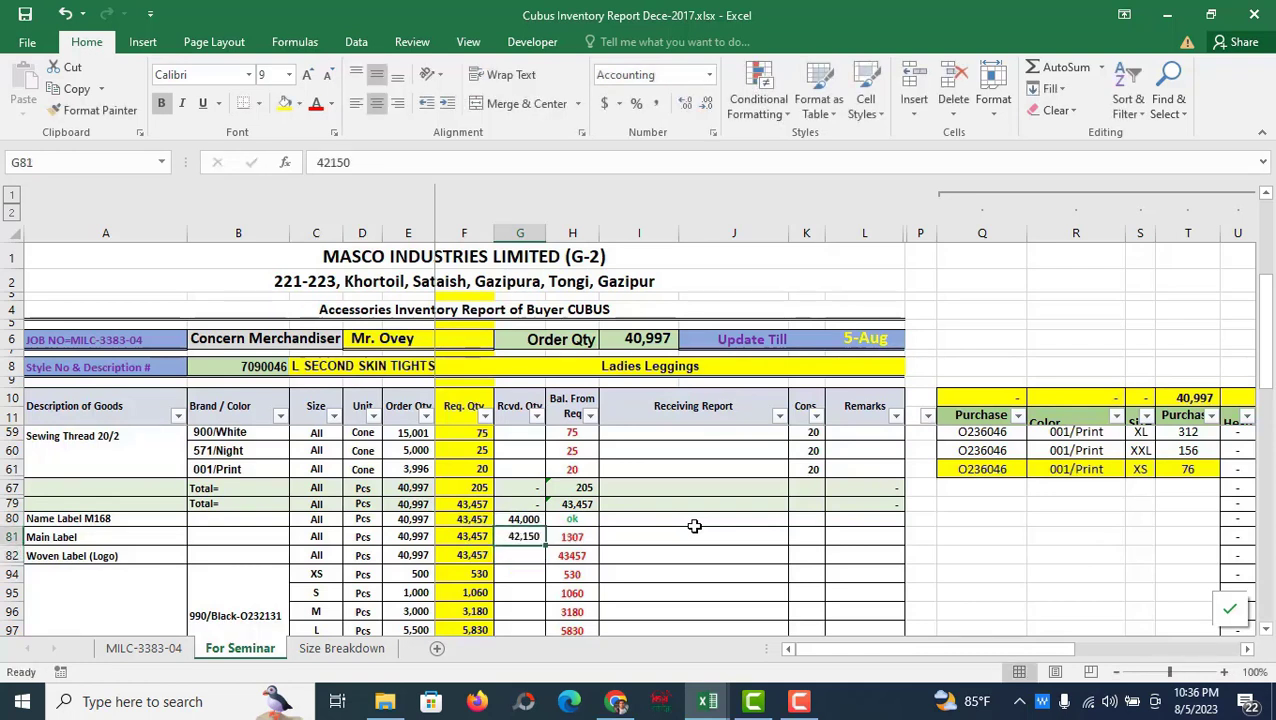
key("Right")
key("Left")
Examine the Bar Code Label (CUBUS TEAR AWAY) CL017 block, including the 990/Black sizes, order quantities and total formula.
scroll(694, 526, "up", 5)
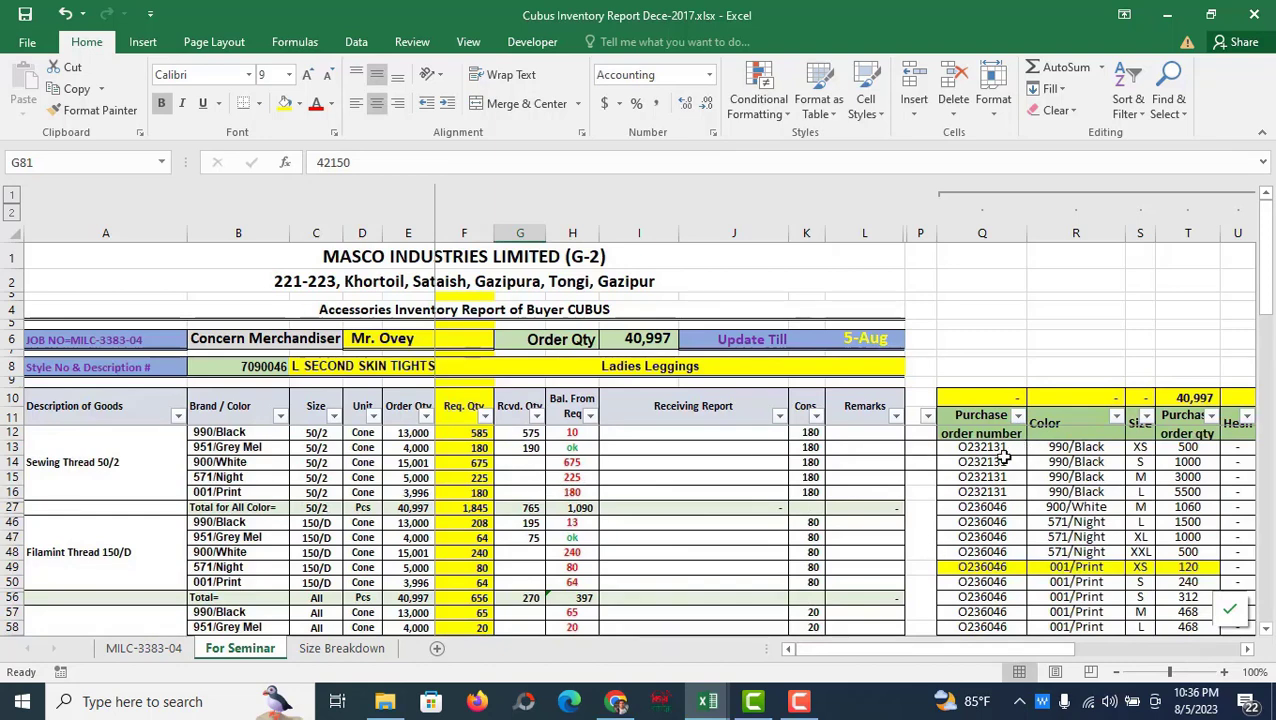
scroll(500, 523, "down", 8)
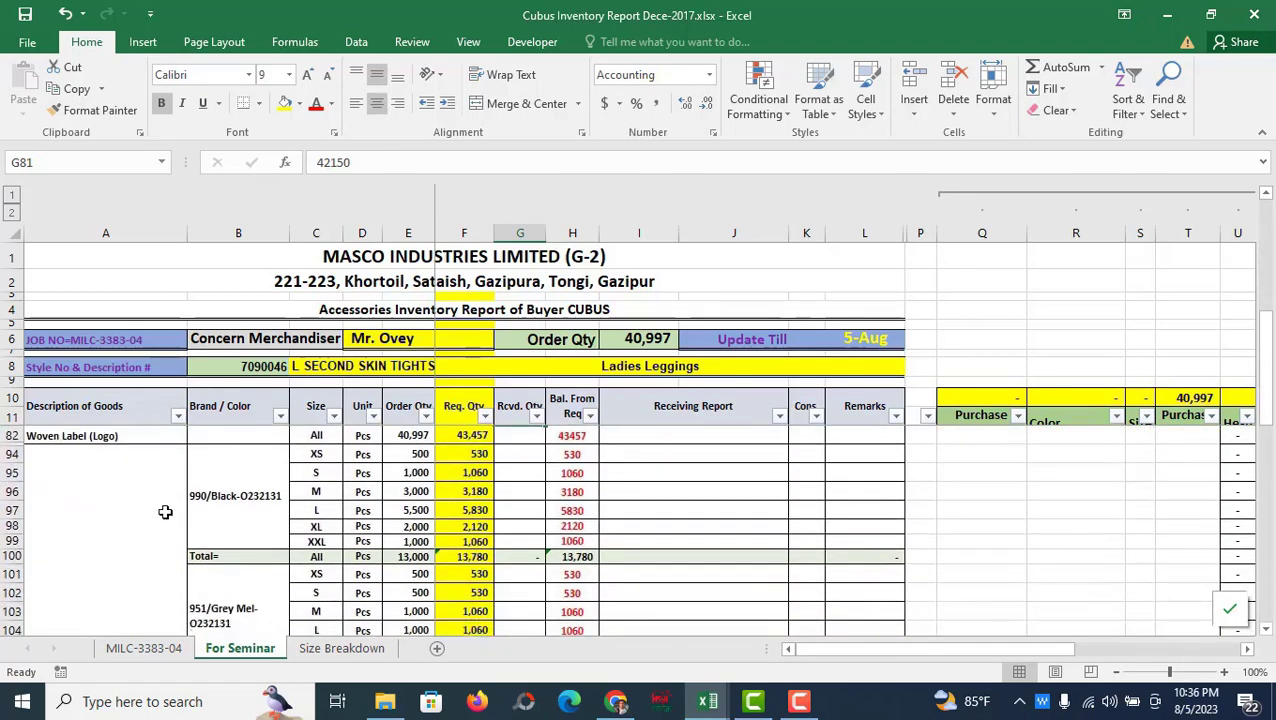
left_click(151, 494)
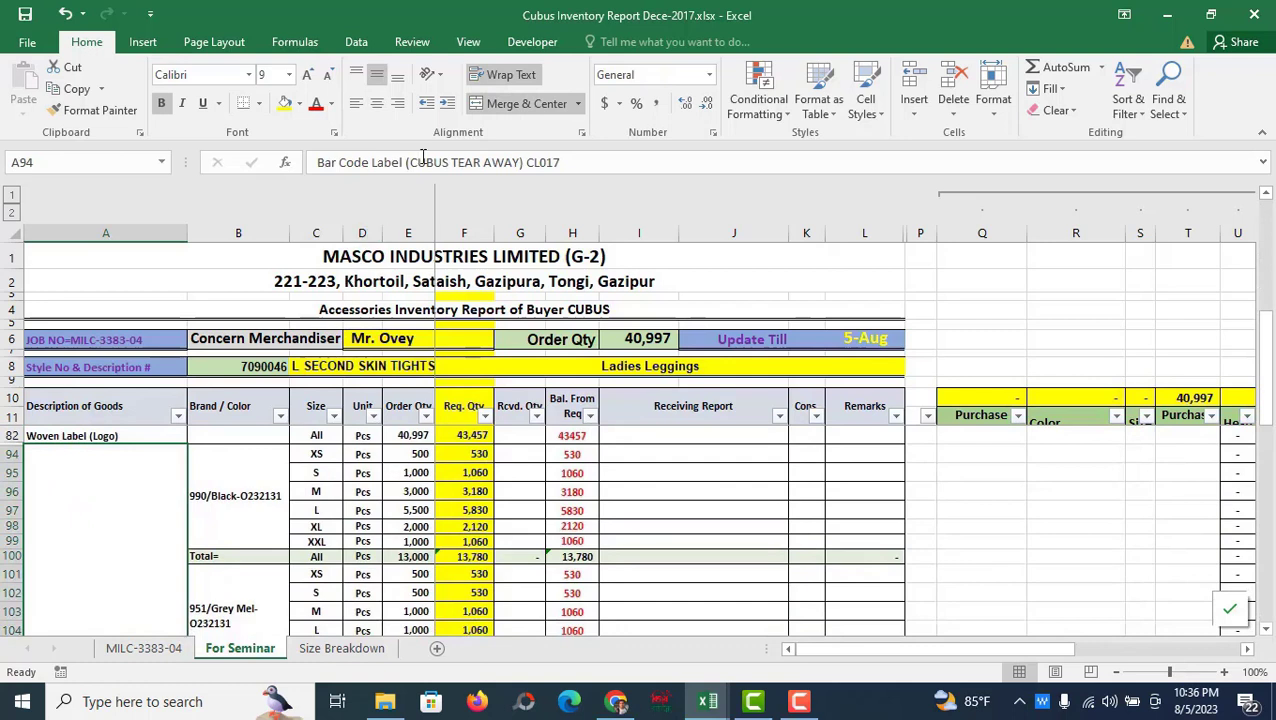
left_click(328, 454)
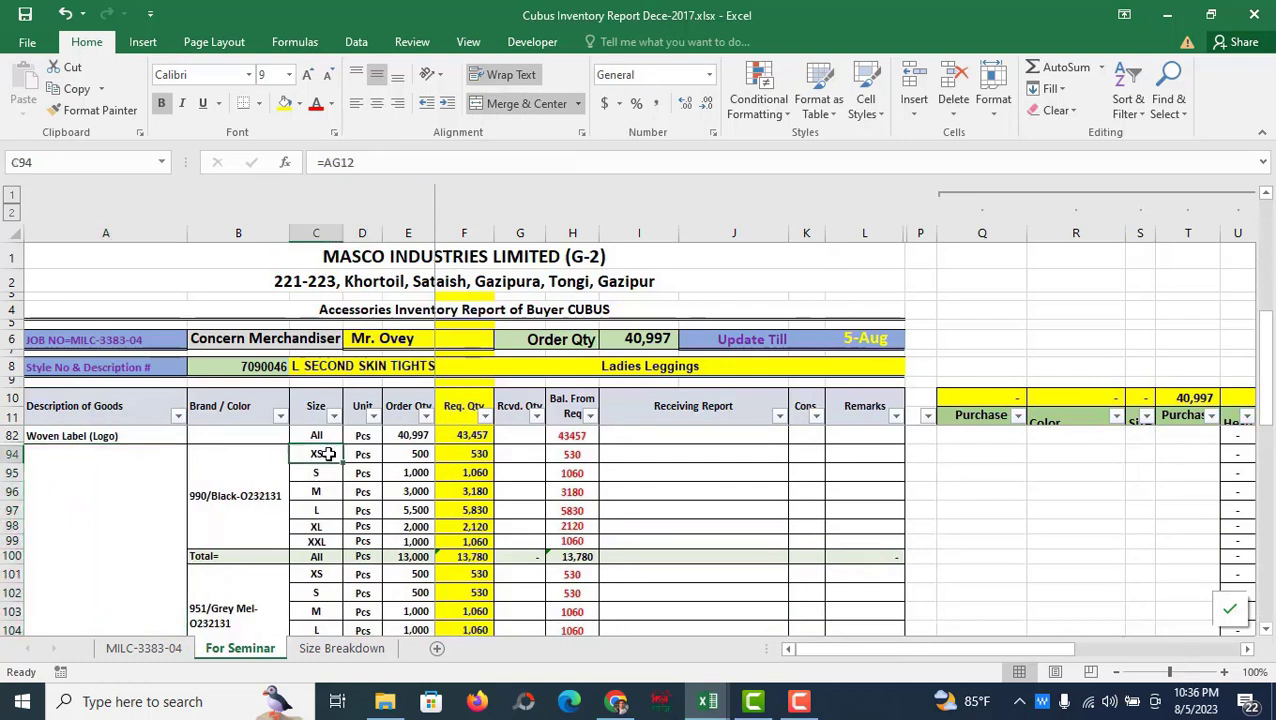
left_click(266, 479)
left_click_drag(333, 454, 412, 541)
left_click(415, 557)
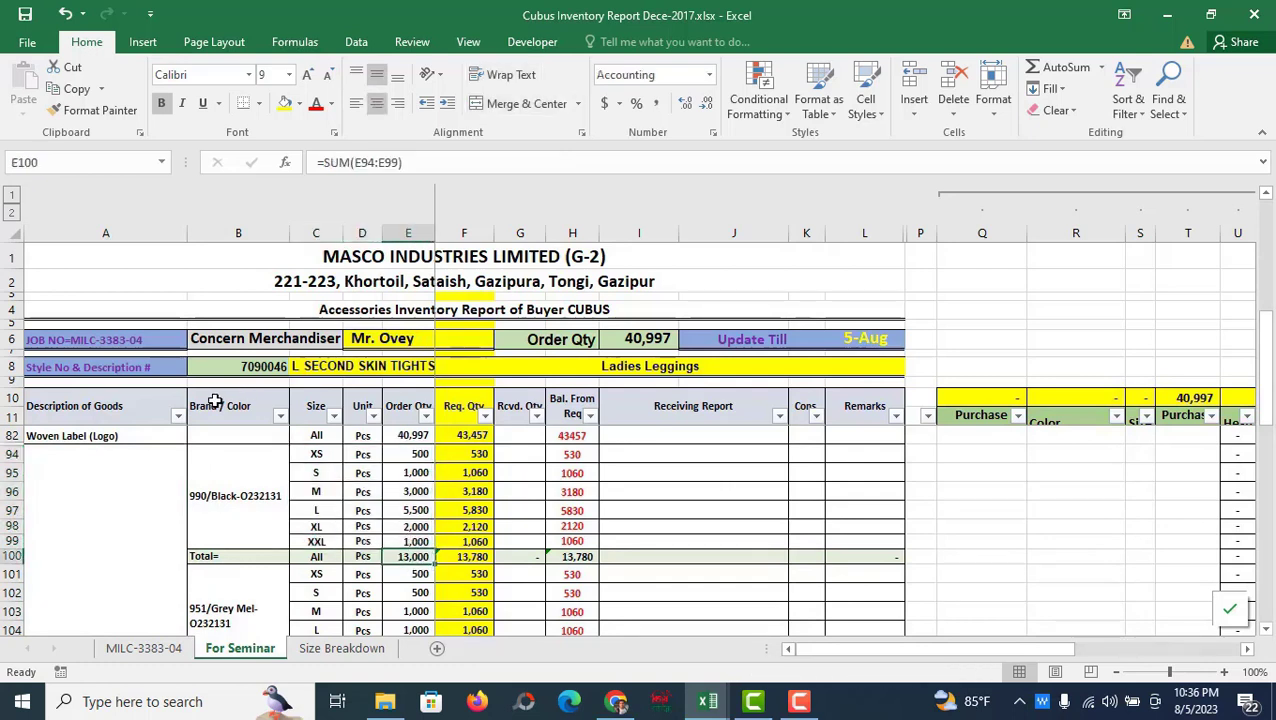
left_click(284, 496)
left_click(171, 489)
left_click_drag(427, 455, 421, 530)
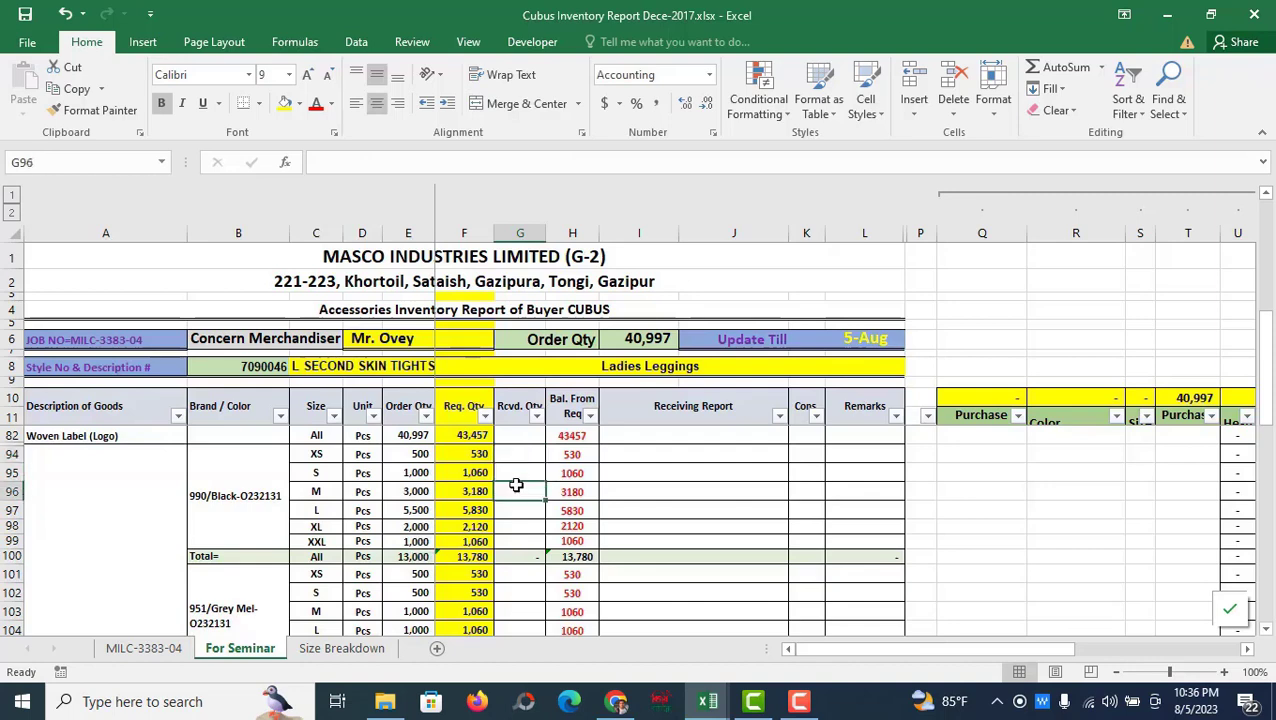
left_click(108, 496)
Examine the Price Sticker M124 block, including its 990/Black sizes and order quantities, and return to the start of the sheet.
scroll(108, 496, "down", 10)
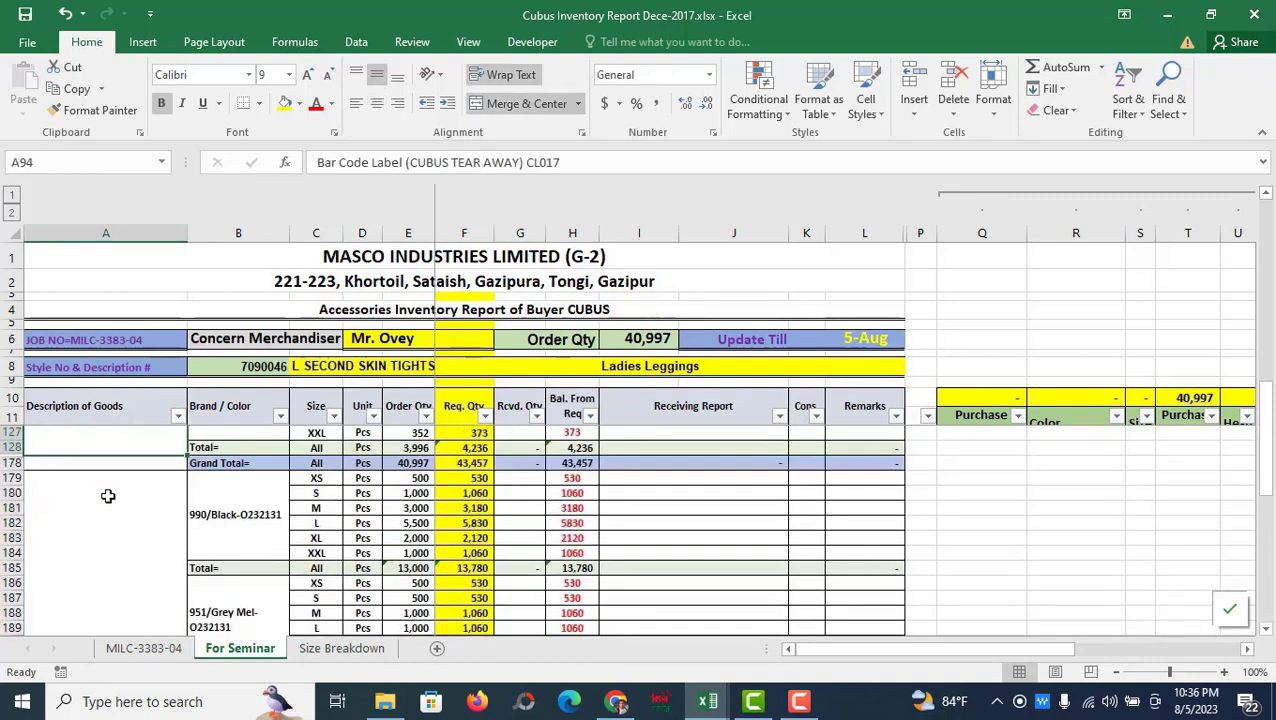
left_click(110, 507)
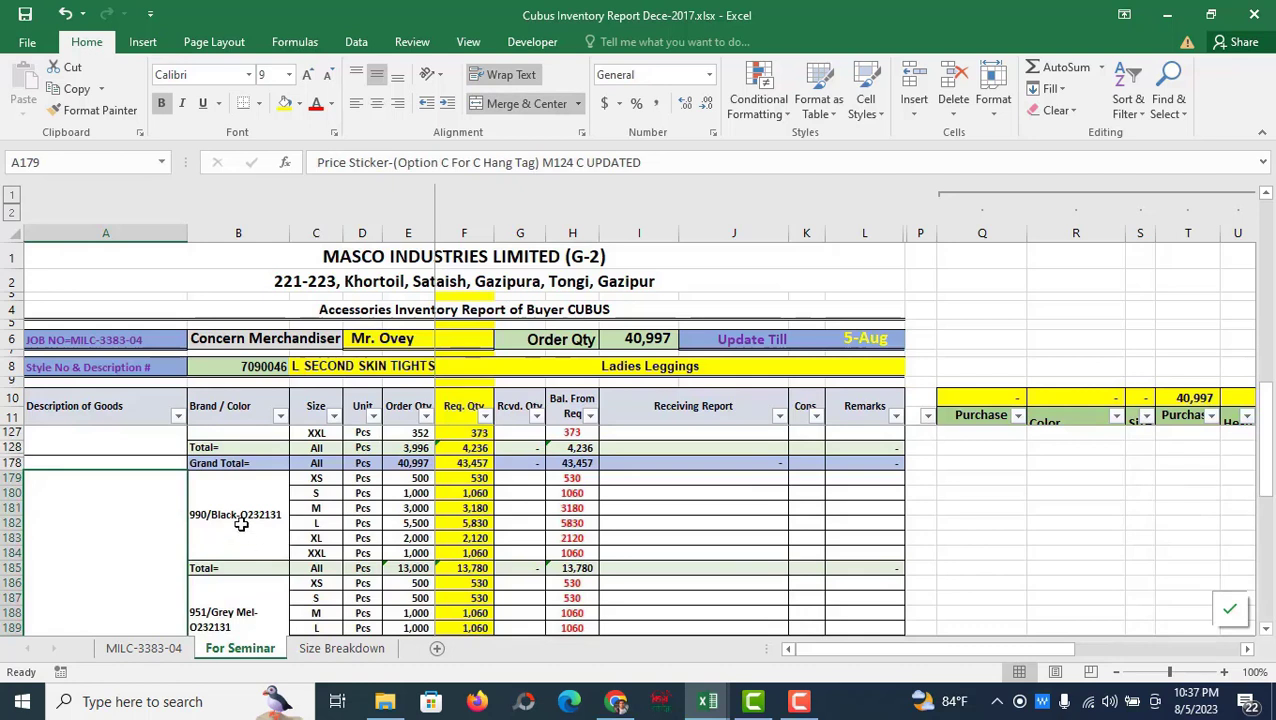
left_click_drag(330, 478, 330, 553)
left_click_drag(410, 478, 410, 538)
scroll(1117, 575, "up", 10)
scroll(1120, 575, "up", 3)
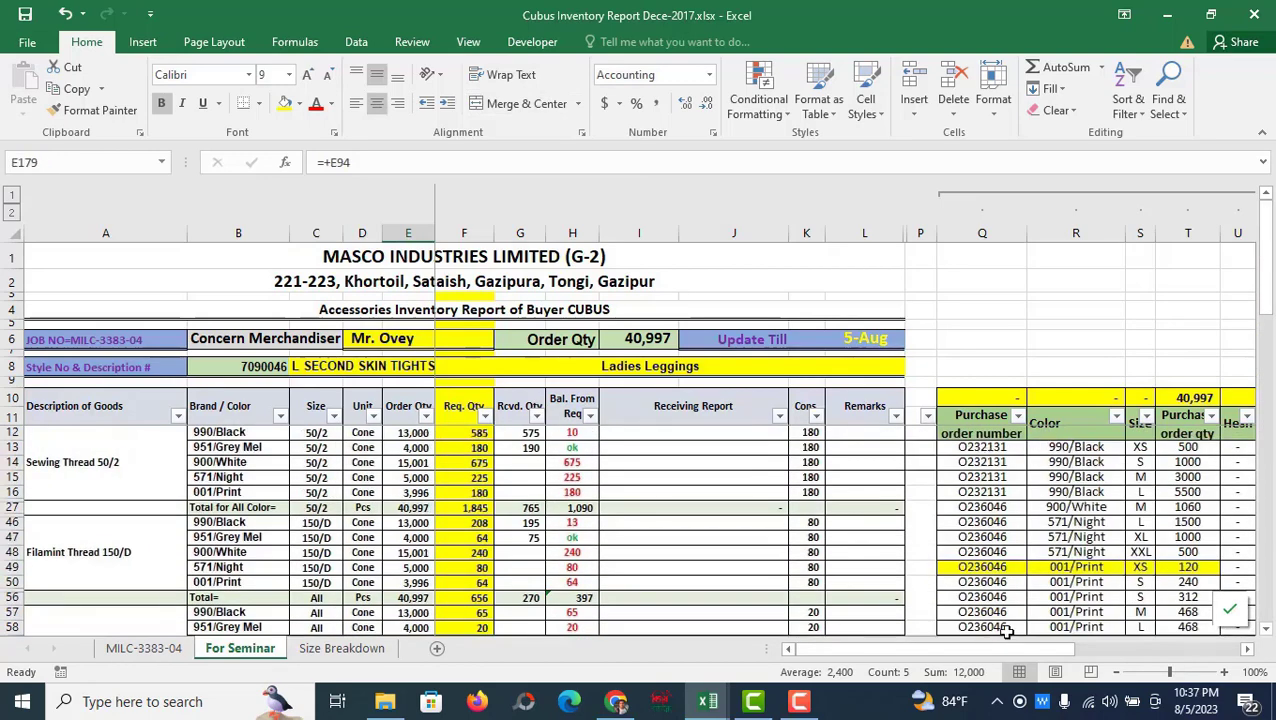
Examine the Receiving Report cells of Sewing Thread 50/2, the formula in their total row, and the first Filamint Thread 150/D cell.
left_click_drag(957, 647, 850, 658)
left_click(638, 508)
key("Down")
key("Up")
key("Up")
key("Up")
key("Up")
key("Up")
key("Down")
key("Down")
key("Down")
key("Down")
key("Down")
key("Down")
left_click(640, 510)
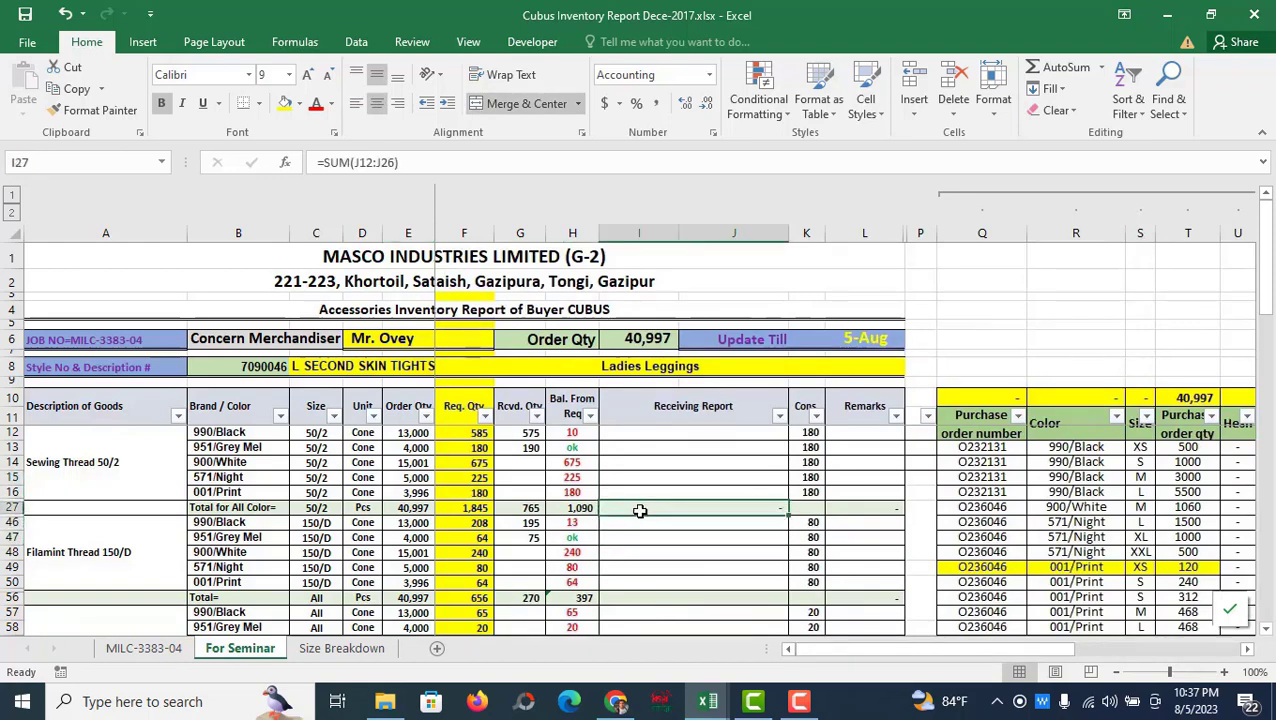
left_click(662, 522)
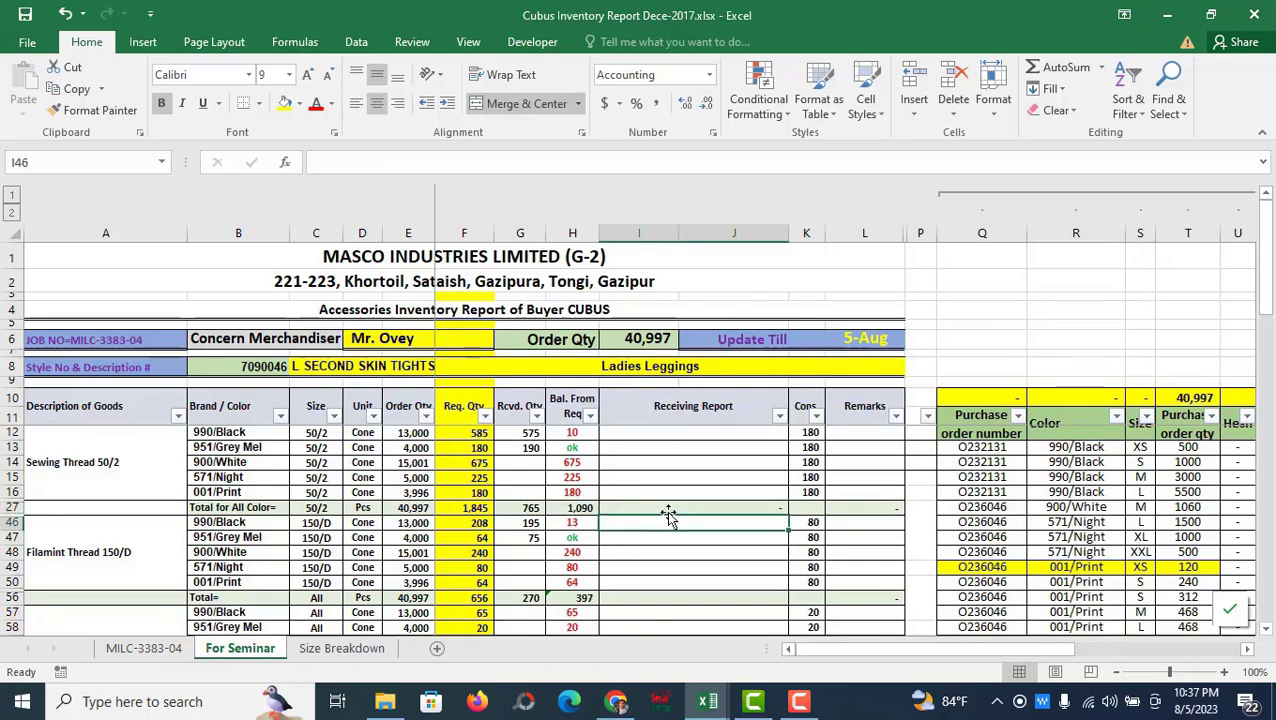
left_click(672, 507)
left_click(678, 521)
left_click(688, 507)
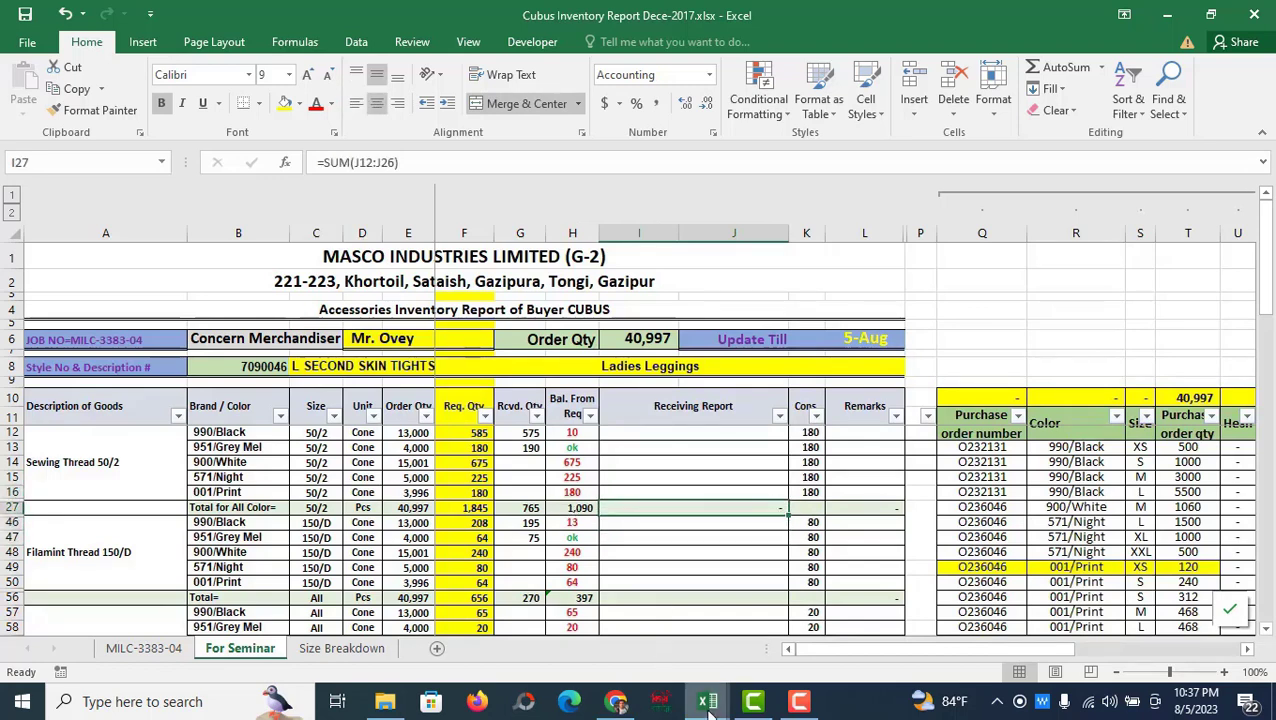
left_click(798, 701)
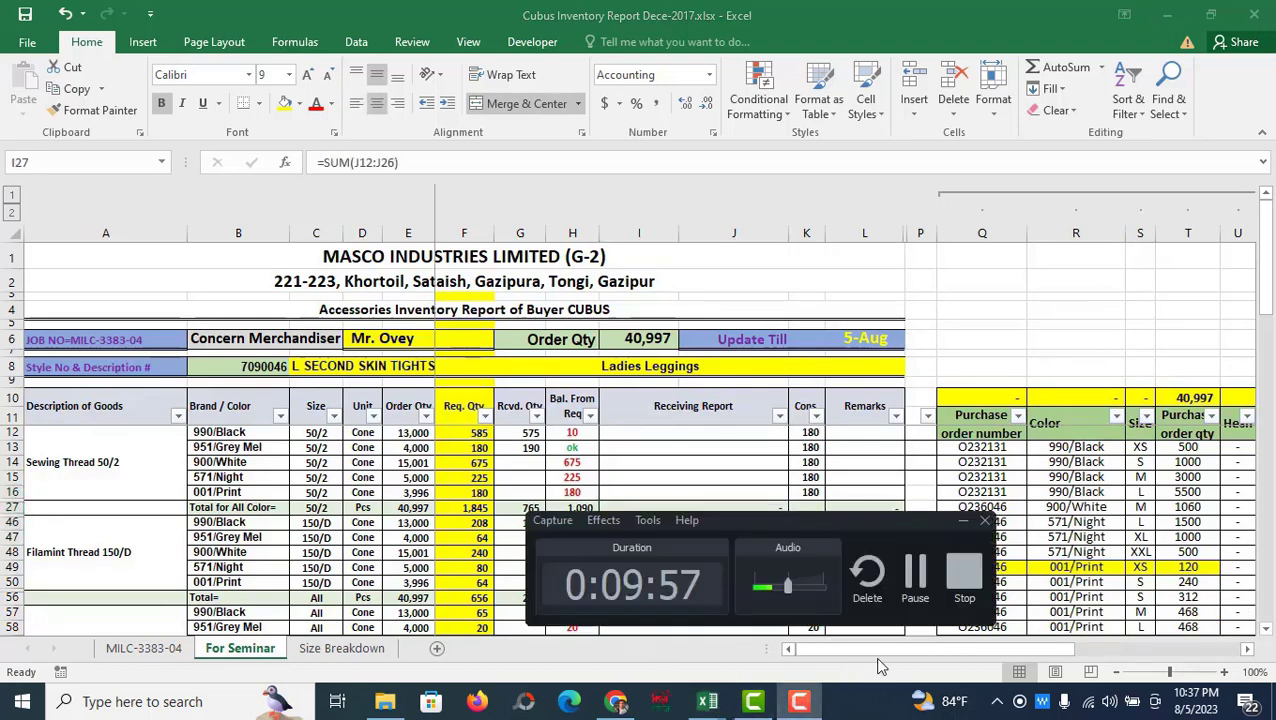
left_click(915, 572)
Examine the last Data Bank transactions in the General Store Report workbook and the blank entry row 287 below them.
left_click(450, 561)
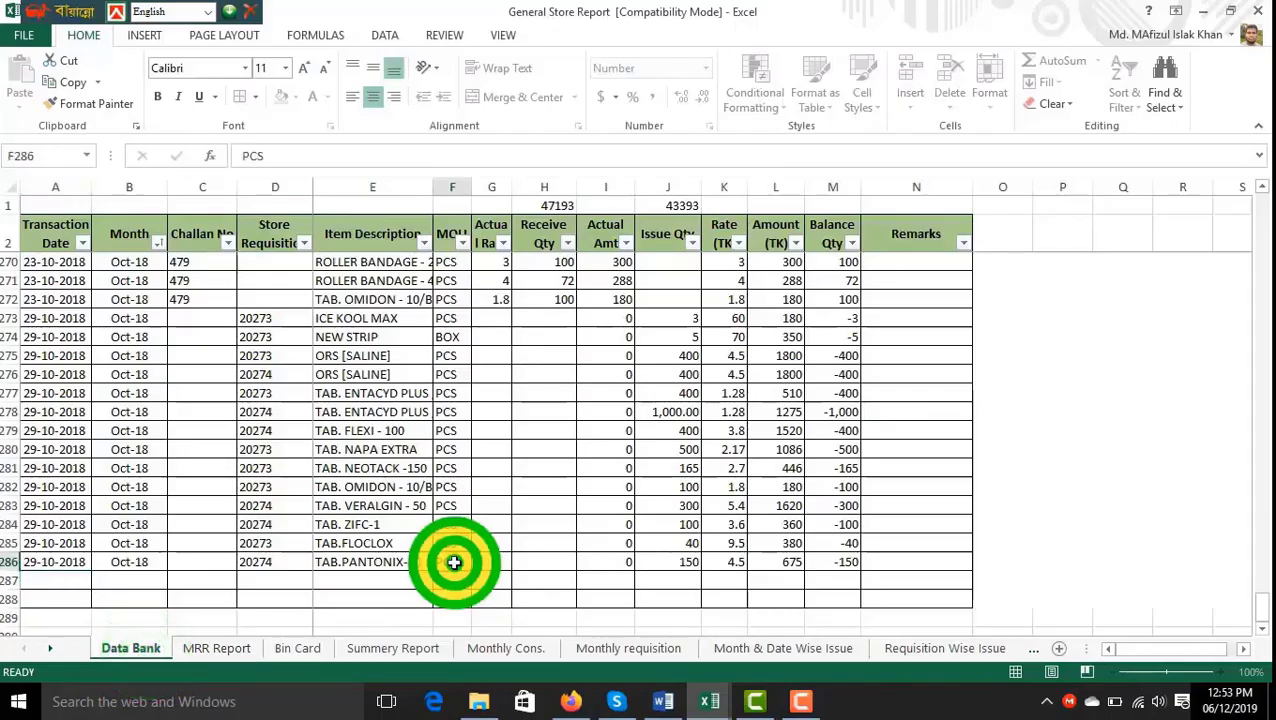
left_click(272, 561)
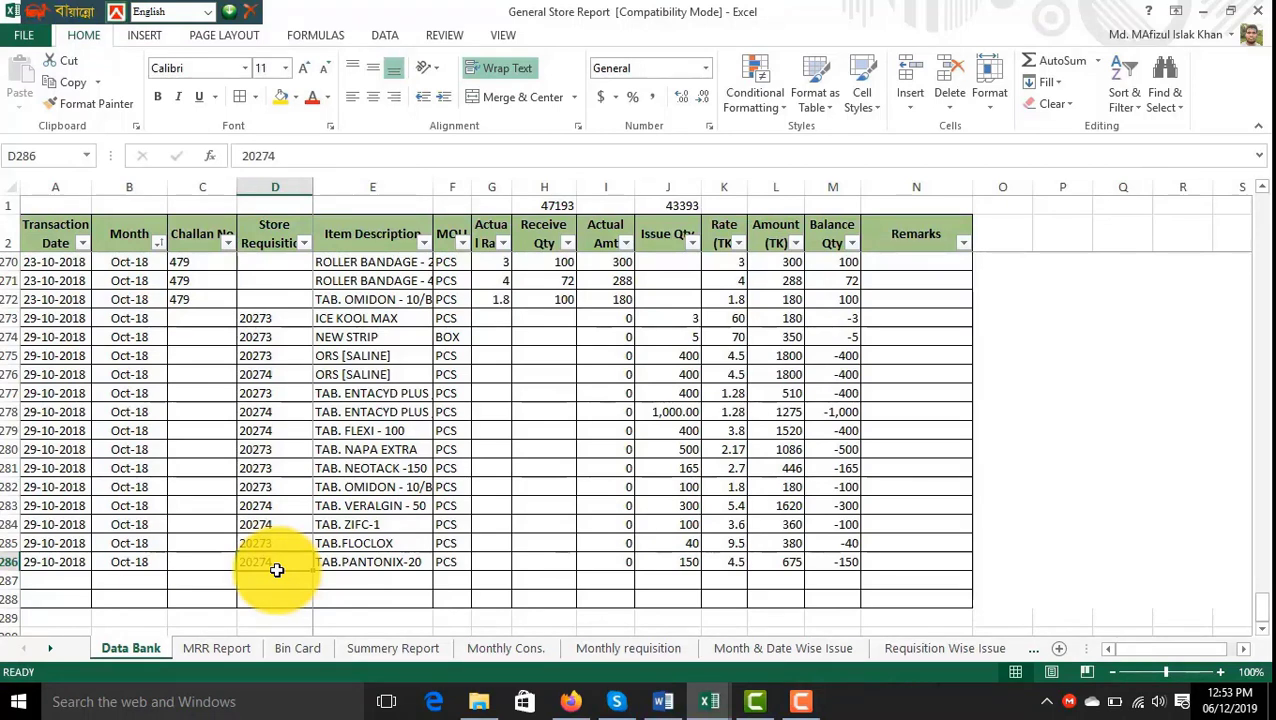
key("Down")
key("Up")
key("Up")
key("Down")
key("Up")
key("Up")
key("Left")
key("Left")
key("Left")
key("Down")
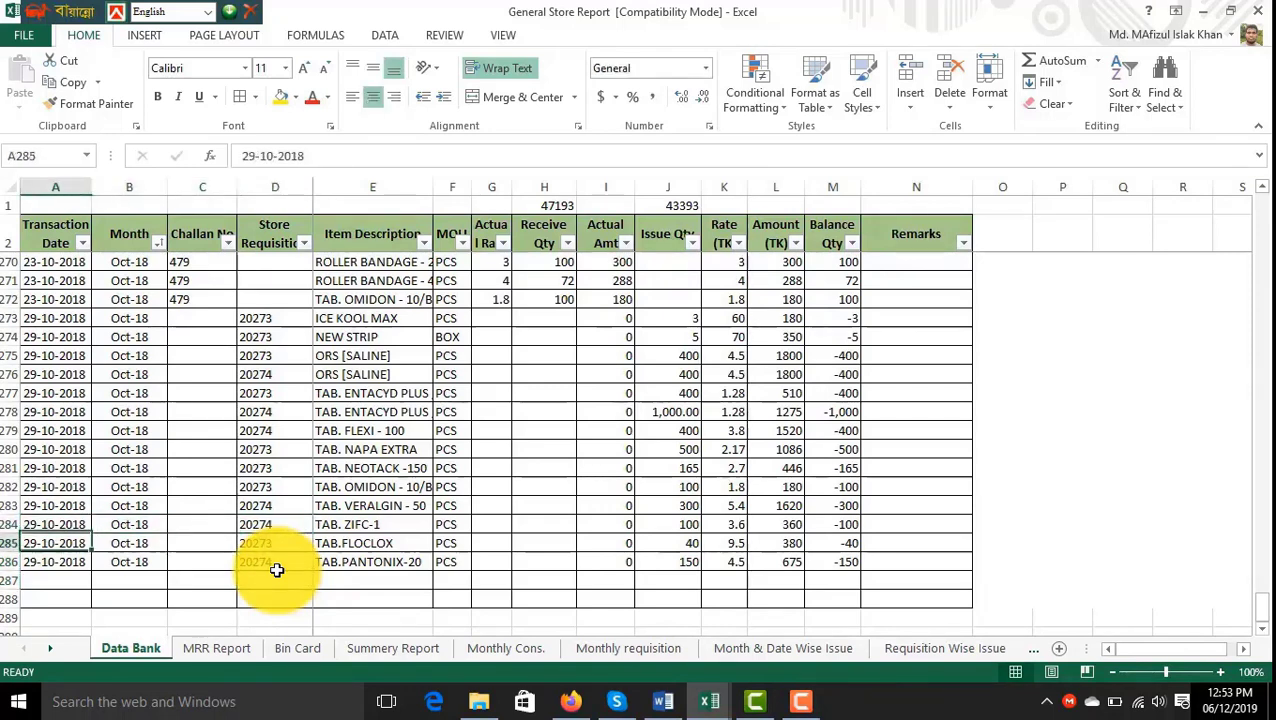
key("Down")
key("Down")
key("Down")
key("Up")
key("Up")
key("Down")
key("Down")
key("Up")
key("Up")
key("Down")
key("Right")
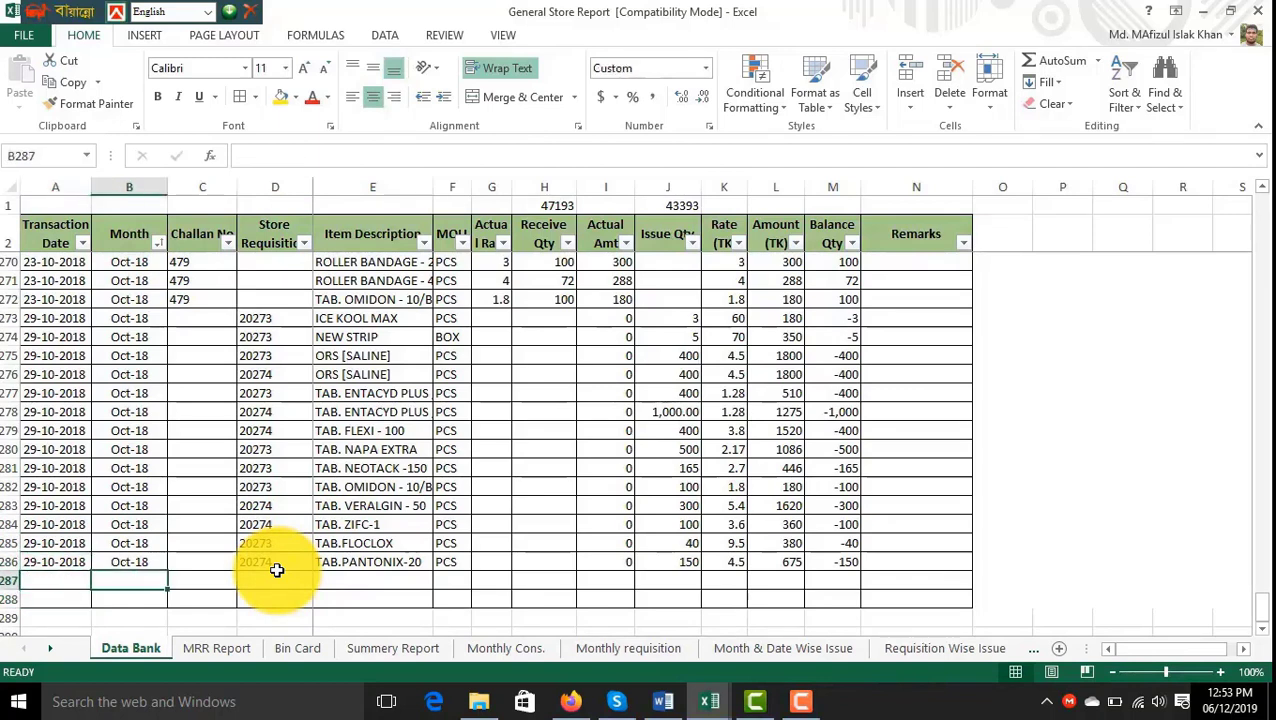
key("Right")
key("Right")
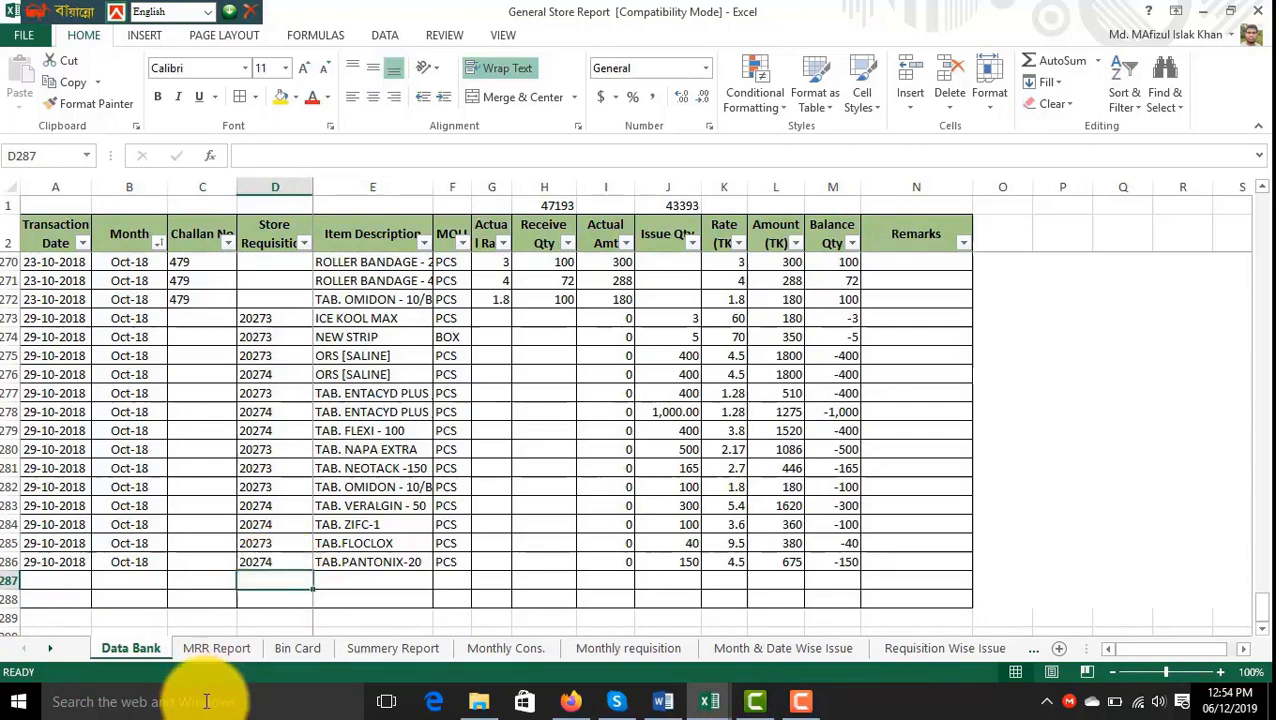
Look through the MRR Report, Bin Card and Summery Report sheets, and locate HEXISOL in the summary.
left_click(229, 649)
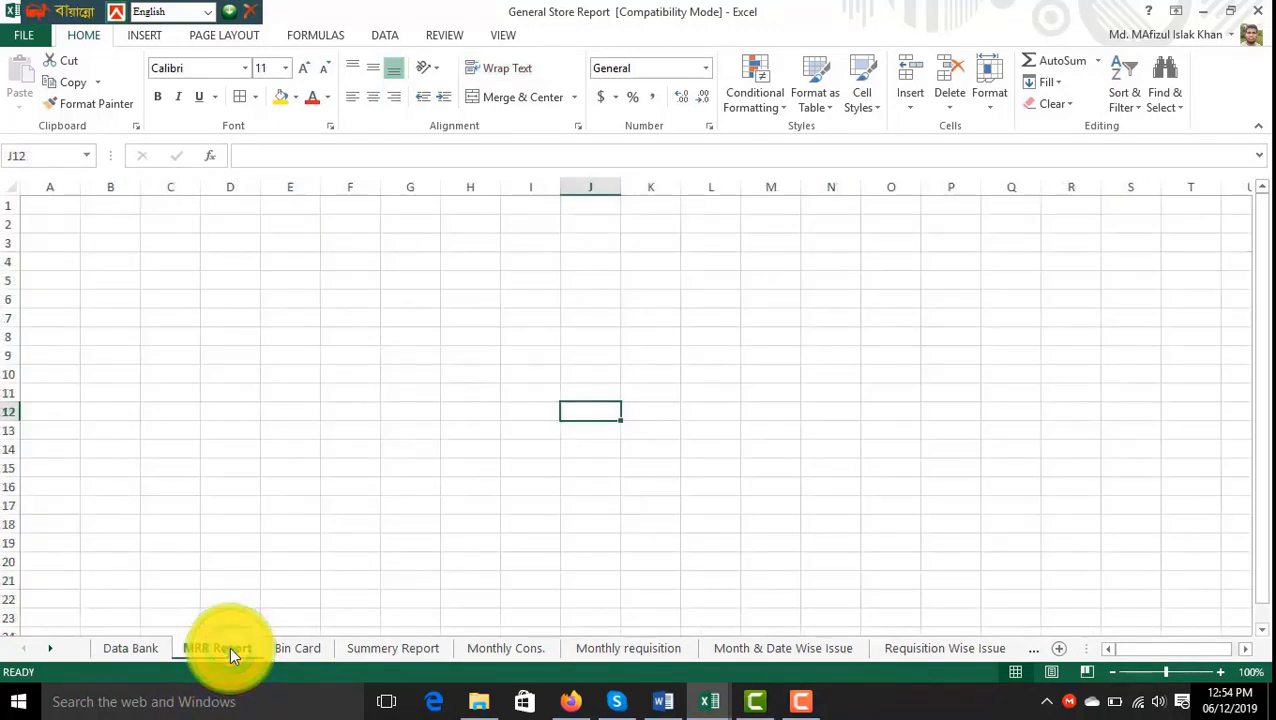
left_click(304, 647)
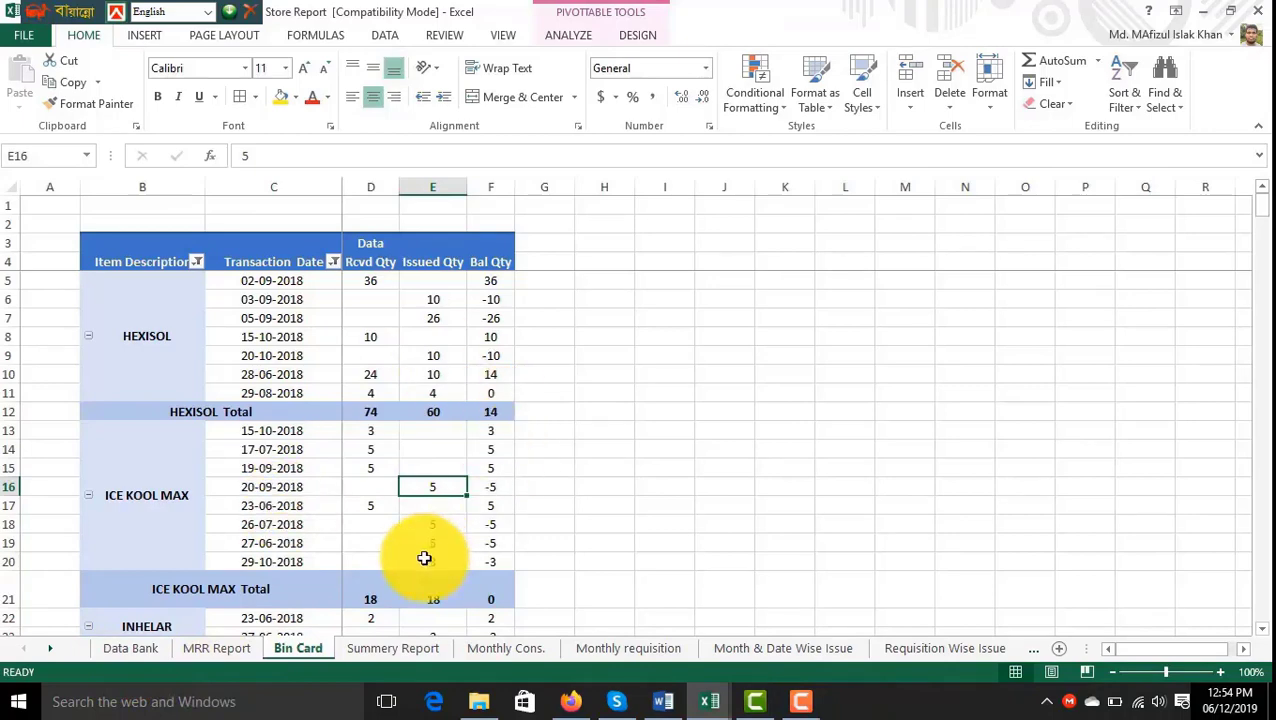
left_click(407, 644)
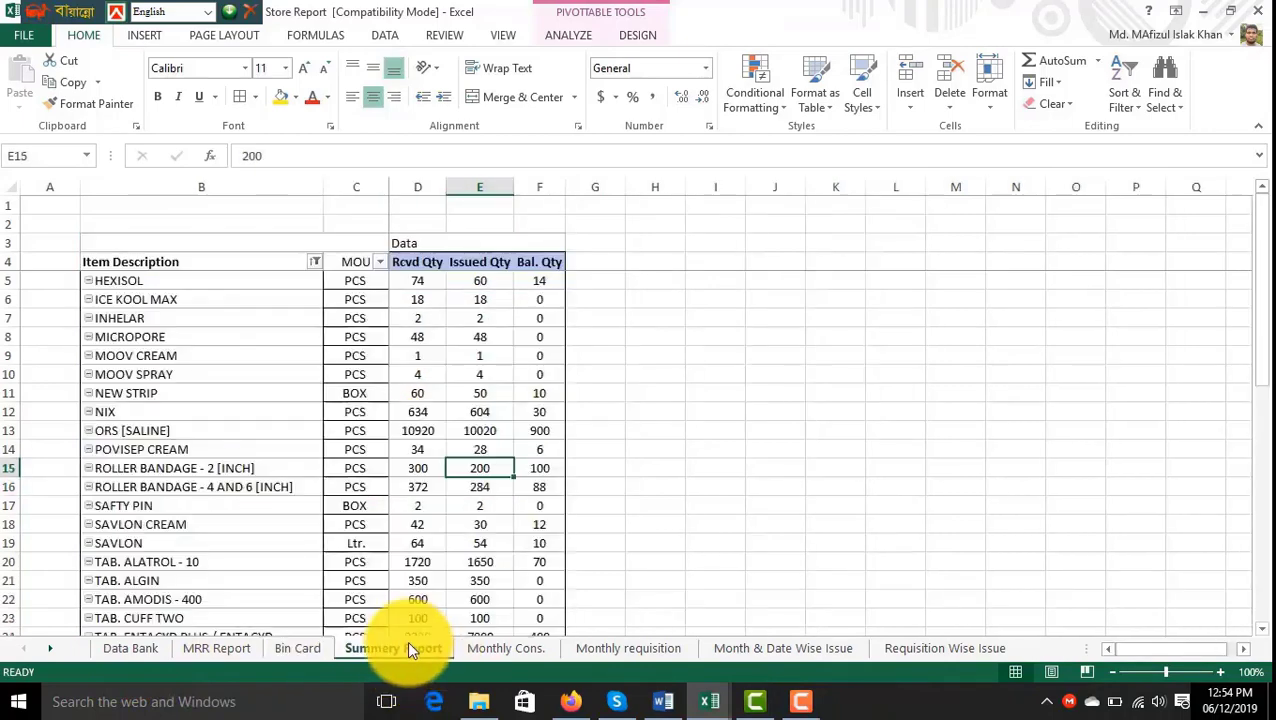
left_click(271, 287)
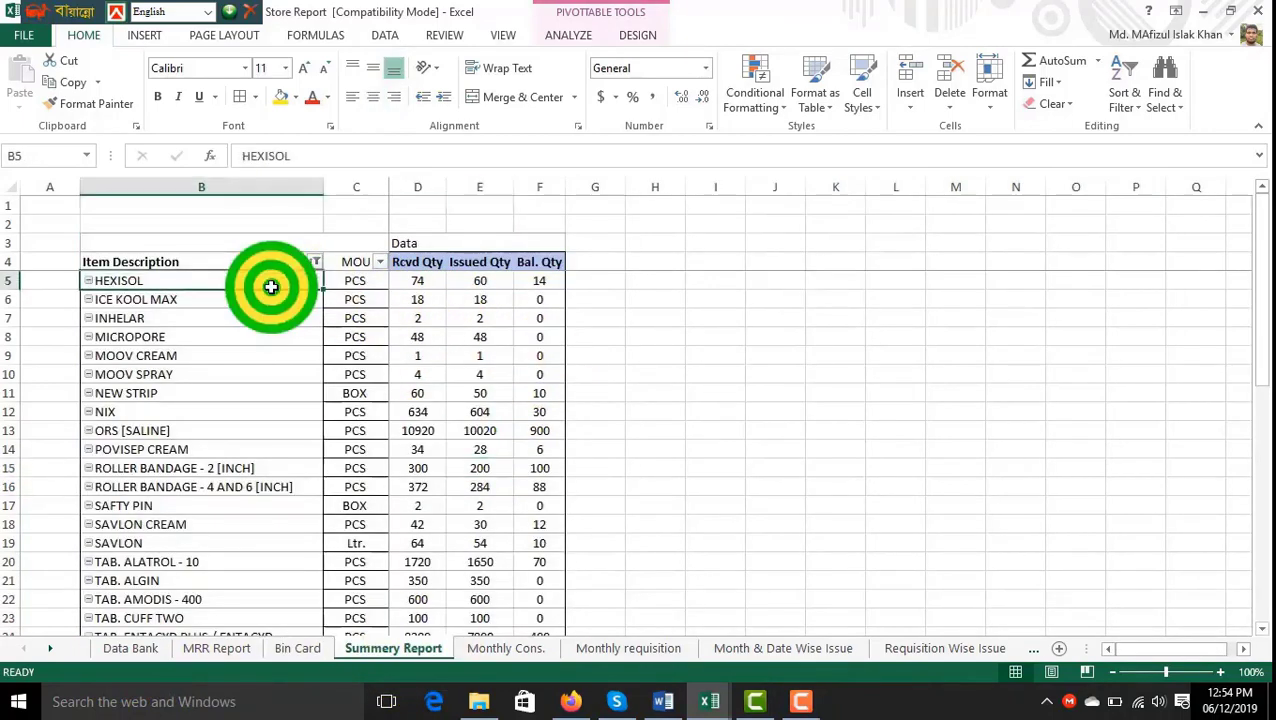
Compare HEXISOL's received, issued and balance totals on the Bin Card sheet with its row in the Summery Report.
left_click(298, 645)
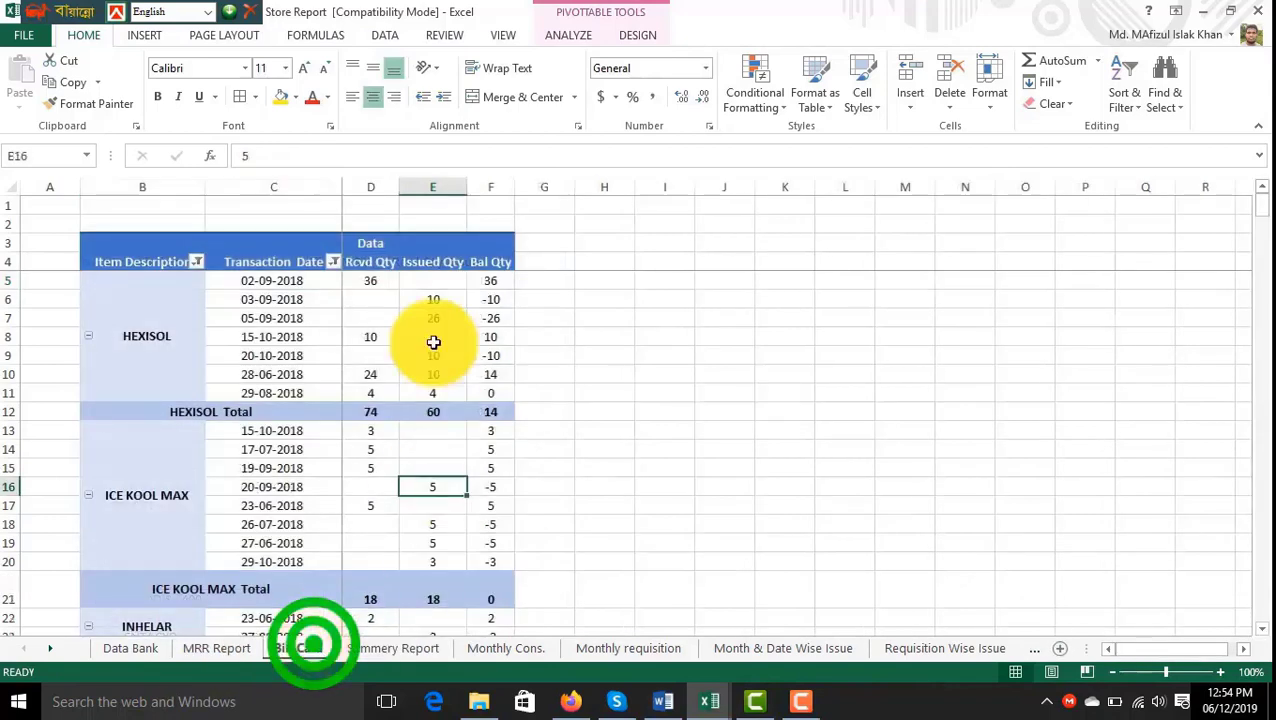
left_click(371, 410)
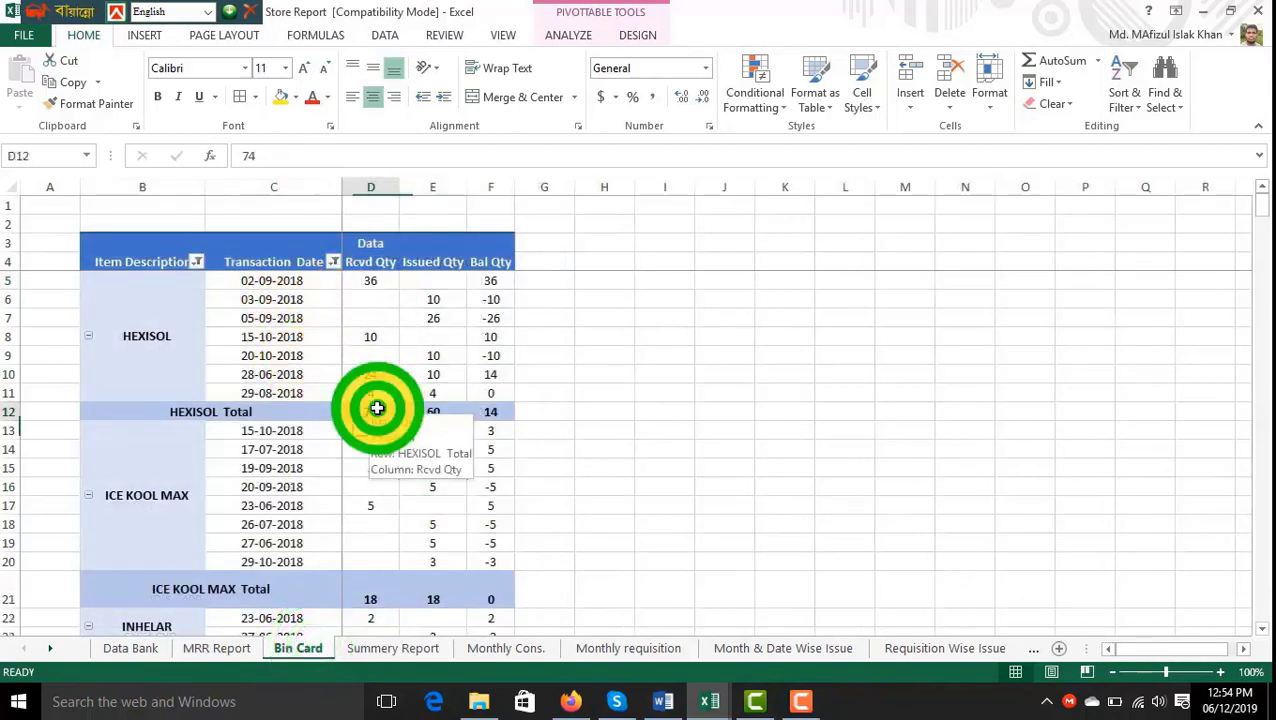
left_click(443, 409)
left_click(490, 411)
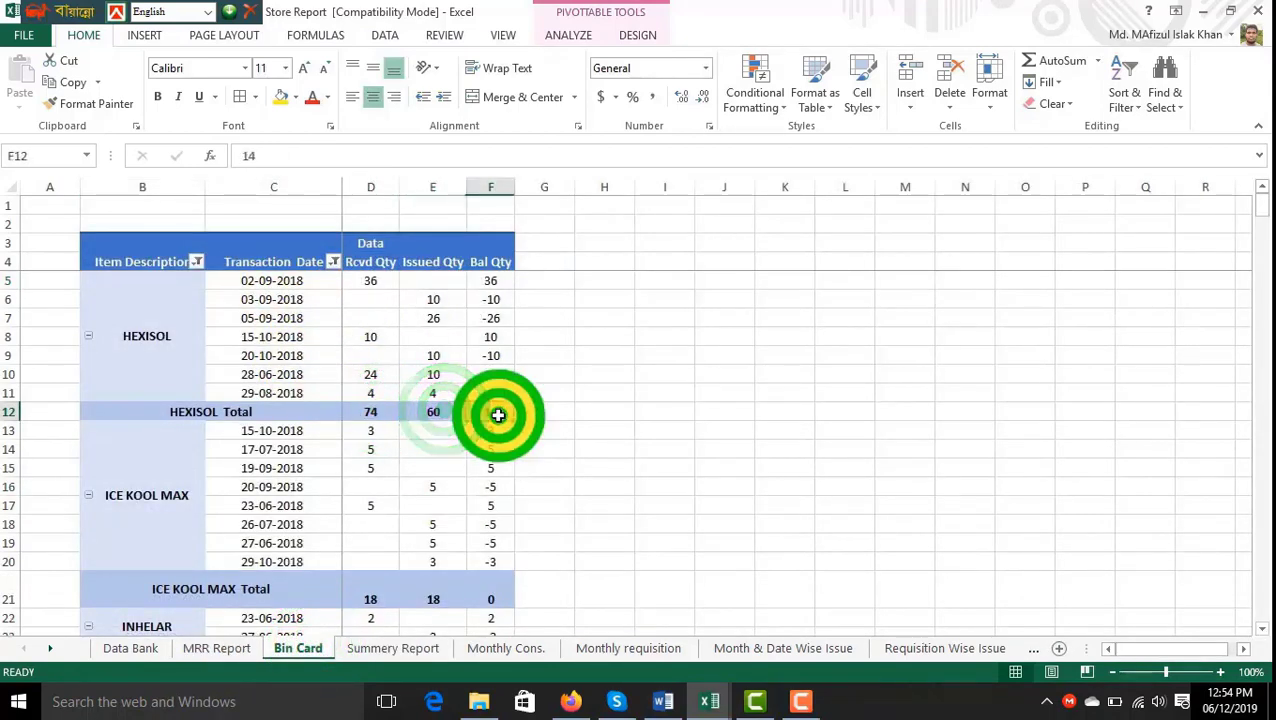
left_click(405, 650)
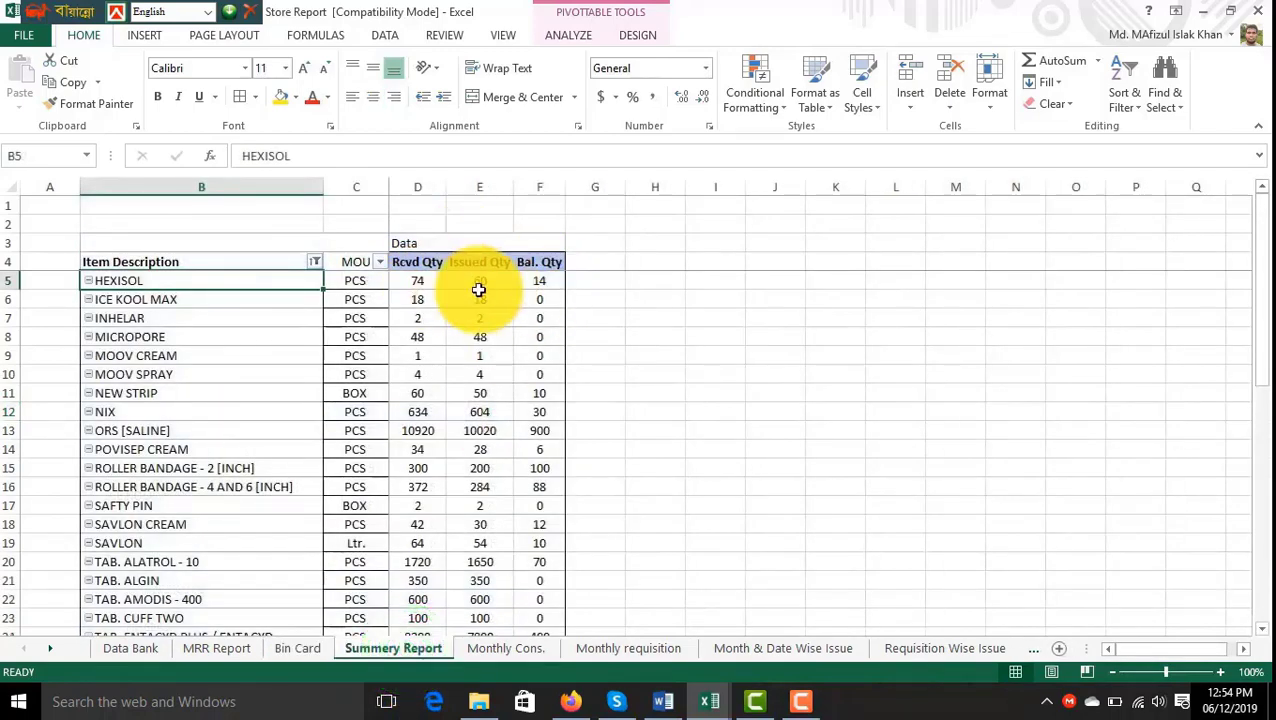
View the monthly issued quantities on the Monthly Cons. sheet, including the grand total for HEXISOL.
left_click(506, 650)
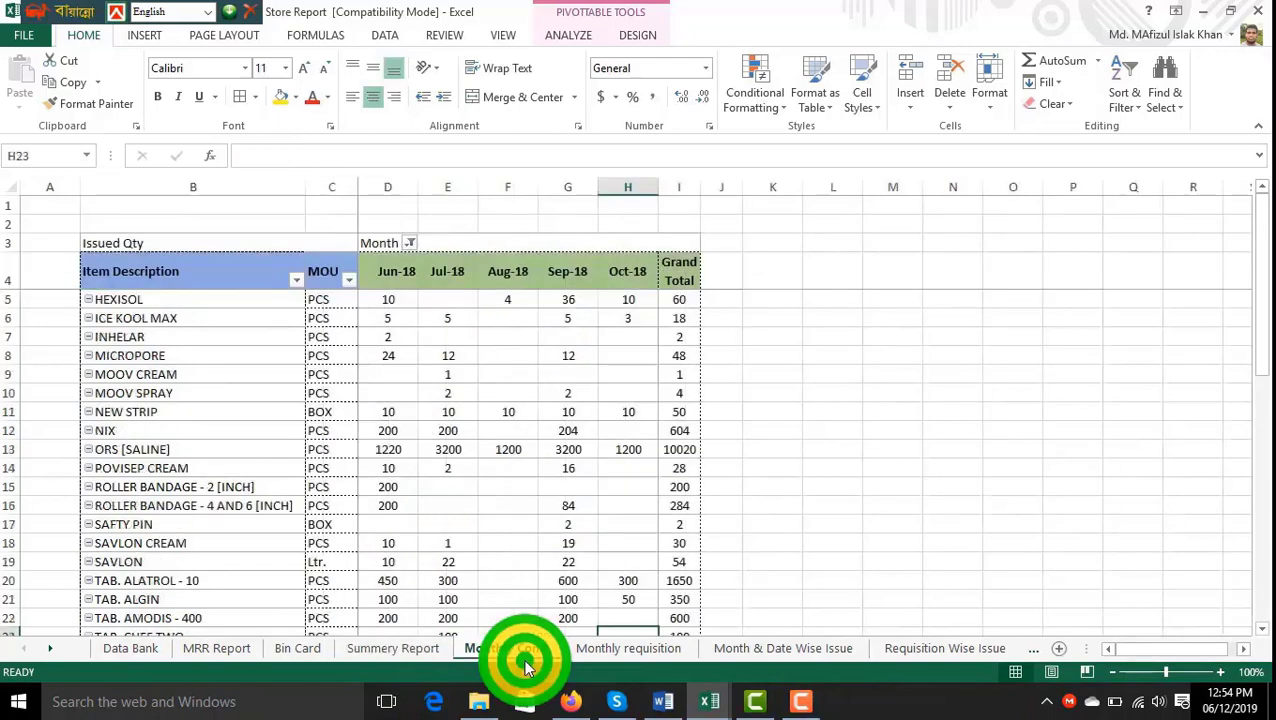
left_click(572, 365)
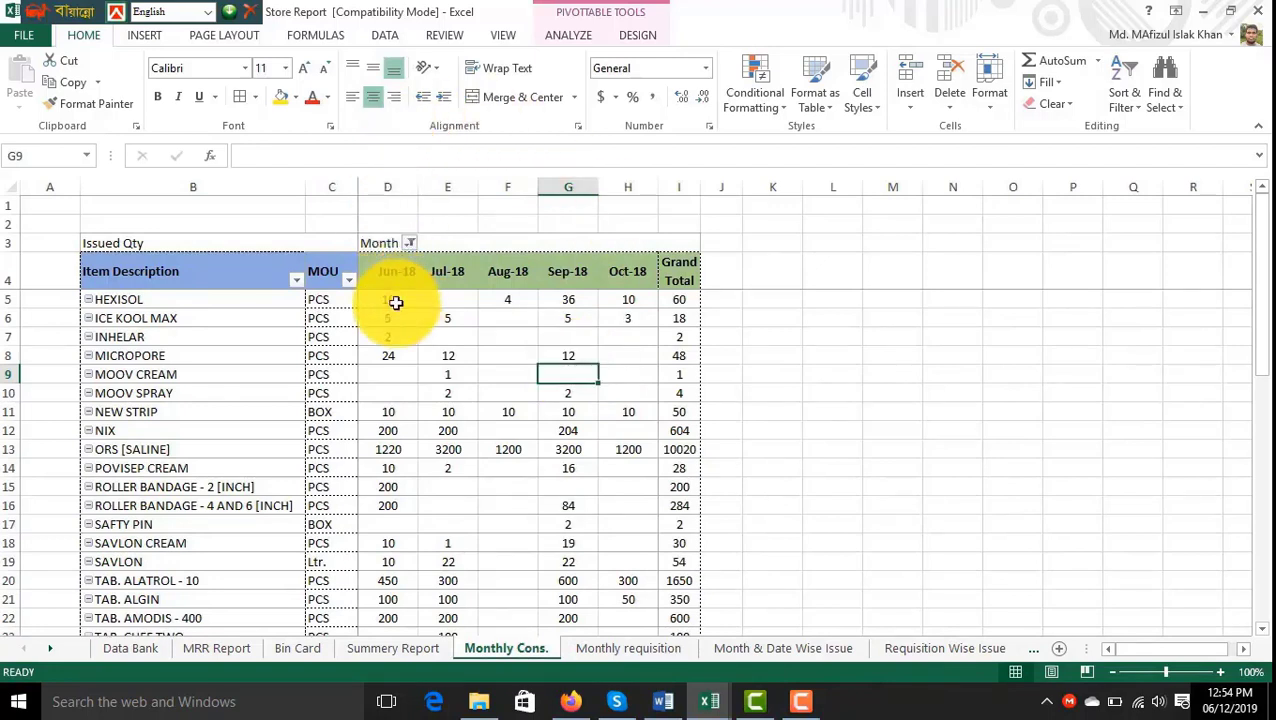
left_click(682, 300)
Show the Monthly requisition sheet and inspect the daily average usage formula of ORS [SALINE].
left_click(608, 649)
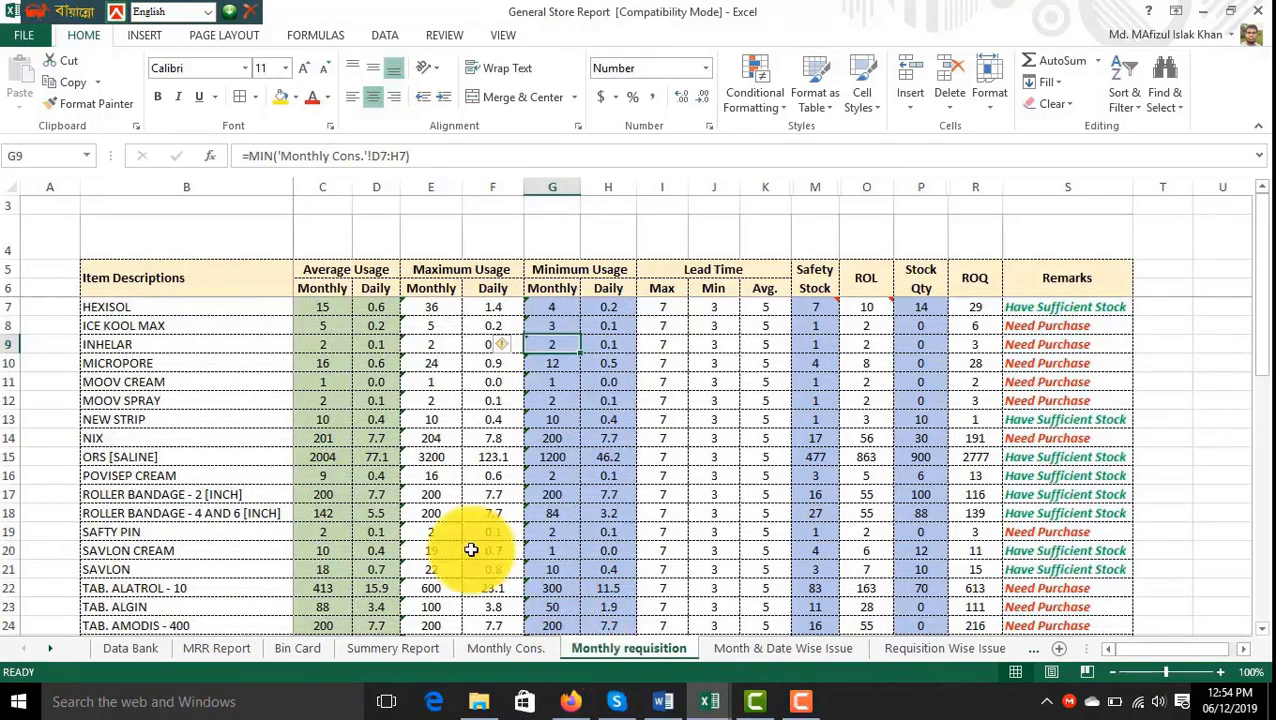
left_click(374, 453)
key("ctrl+s")
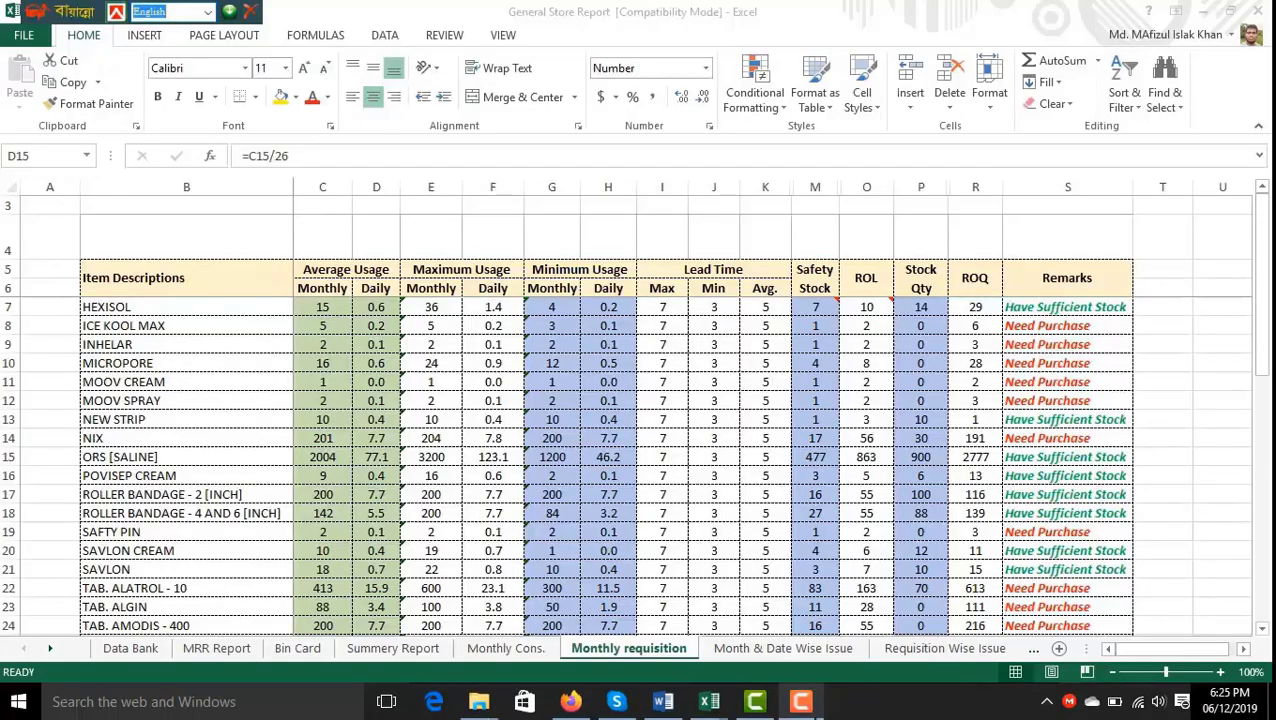
left_click(374, 453)
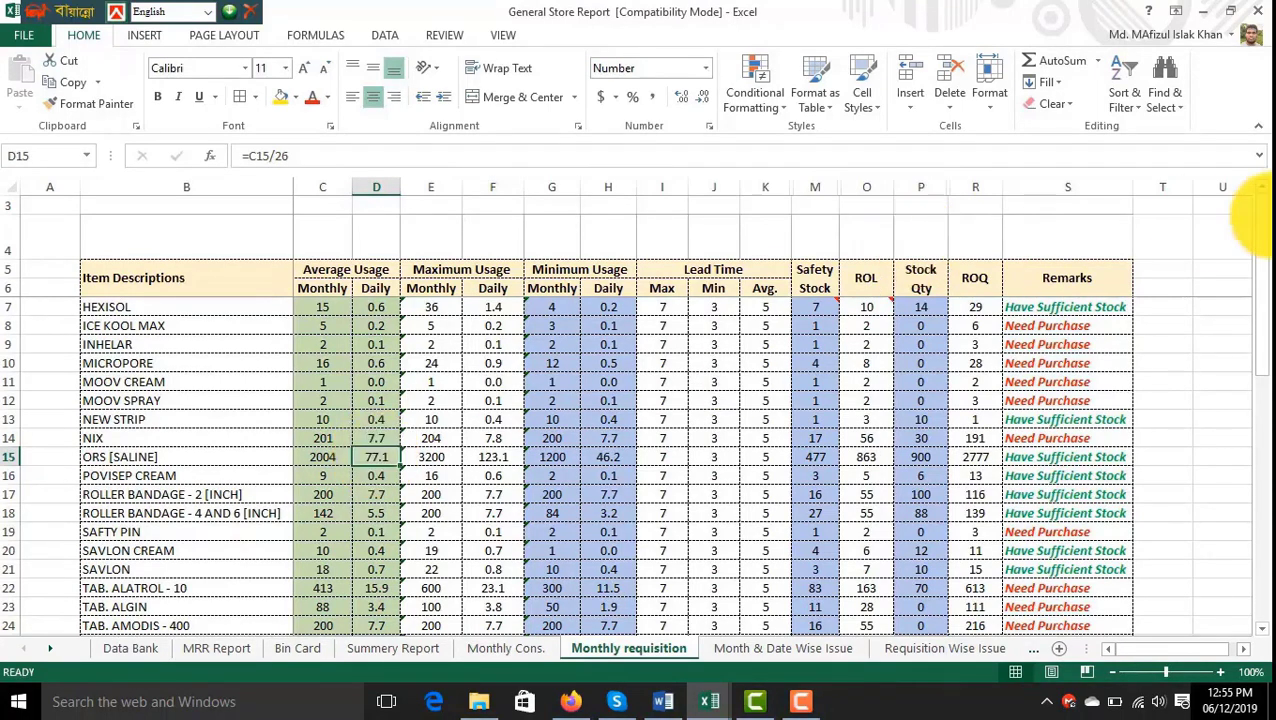
left_click(1265, 193)
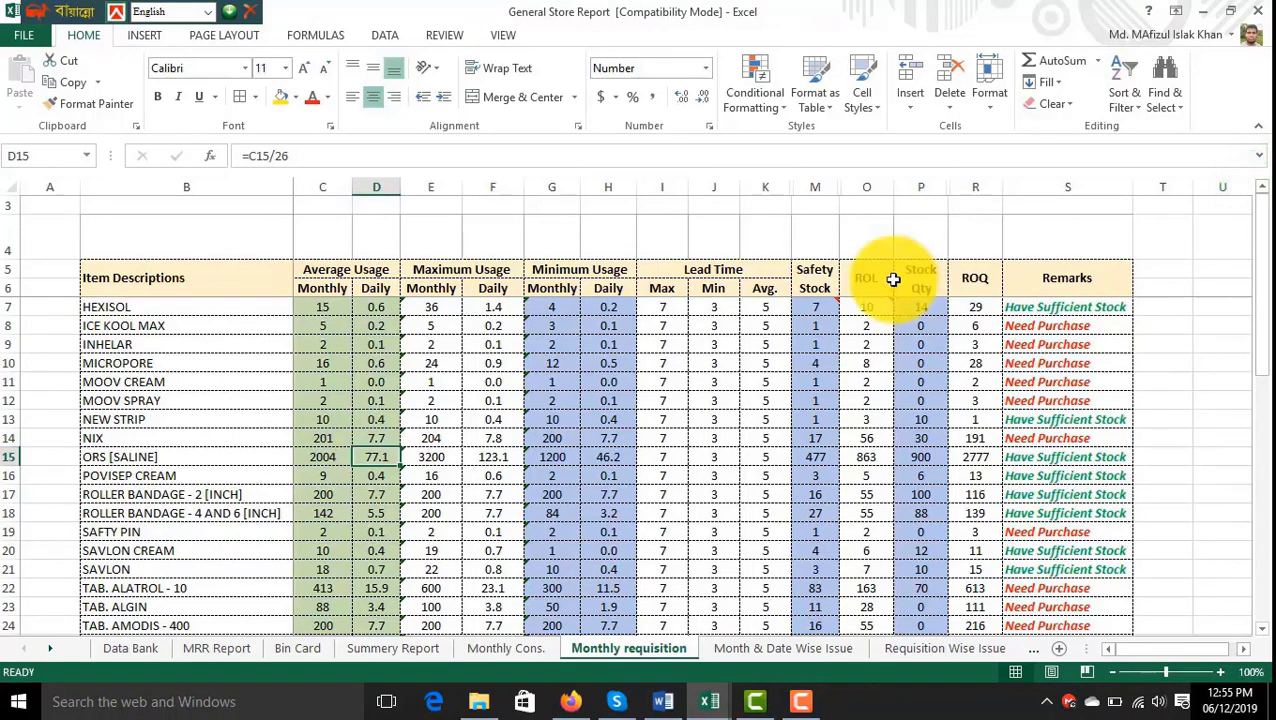
Examine the Minimum Usage and Lead Time headings, ICE KOOL MAX's Stock Qty formula and MICROPORE's daily maximum usage formula.
left_click(558, 287)
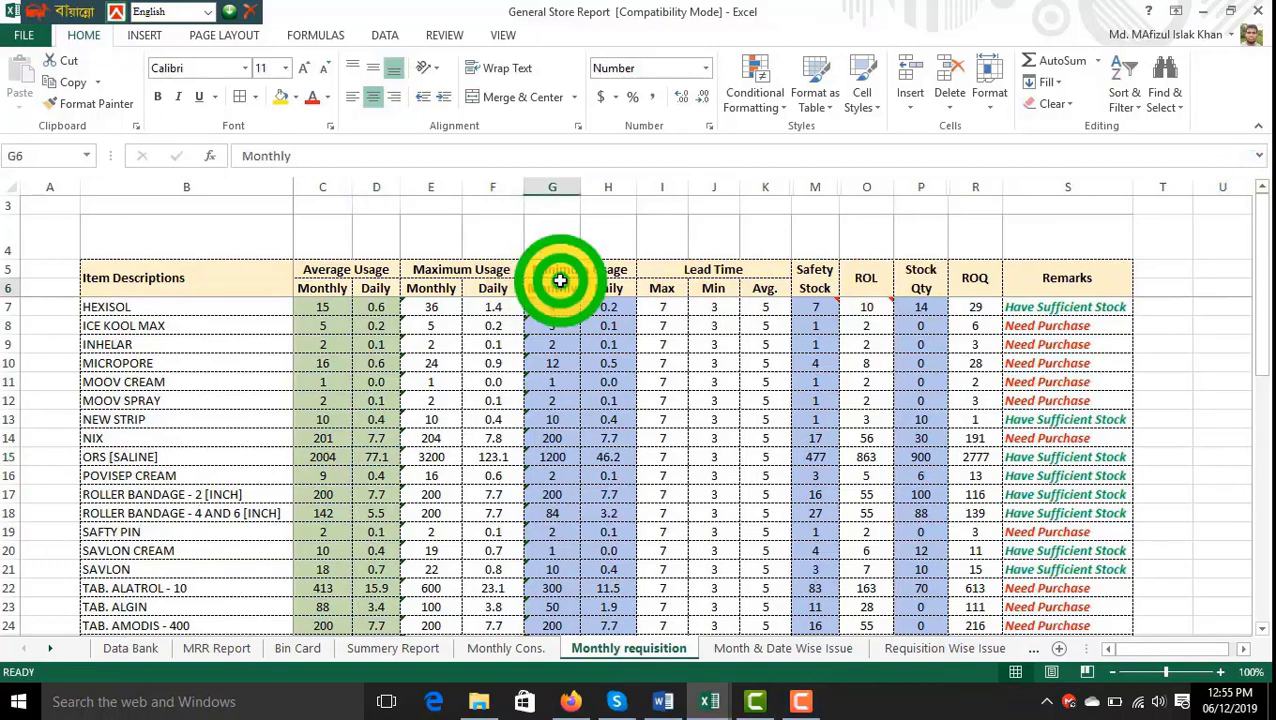
left_click(624, 288)
left_click(668, 288)
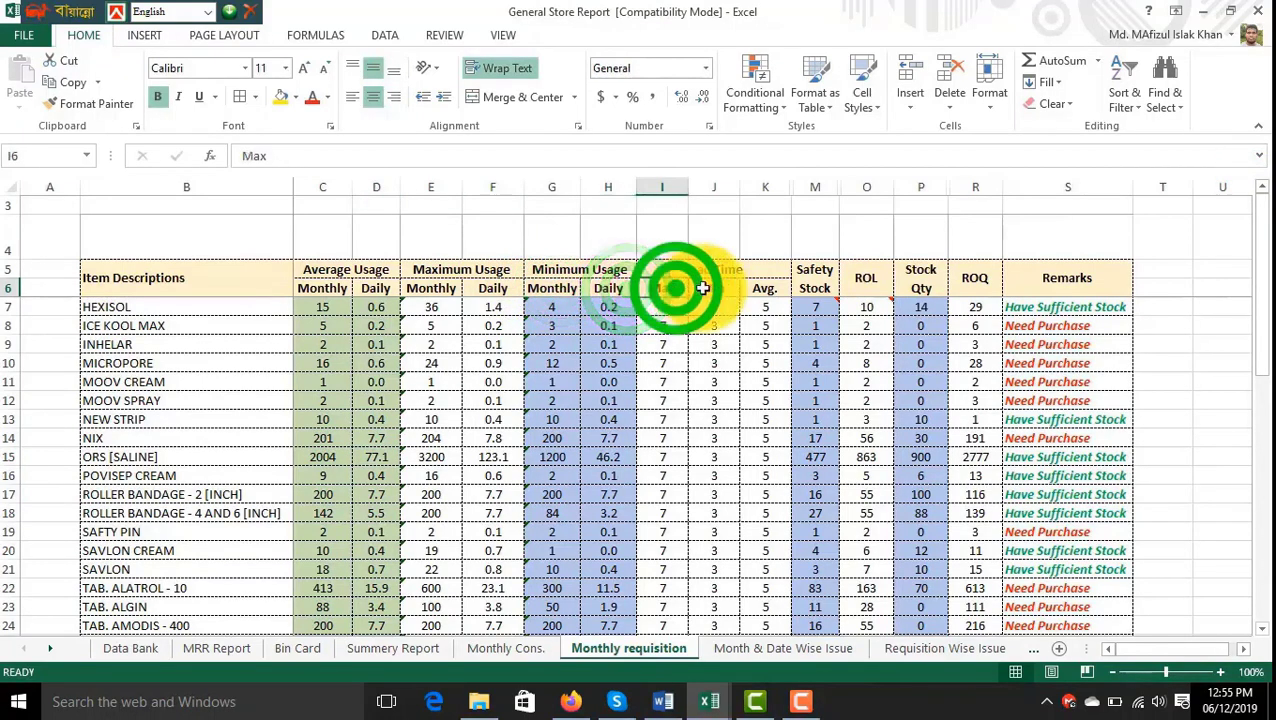
left_click(708, 288)
left_click(763, 275)
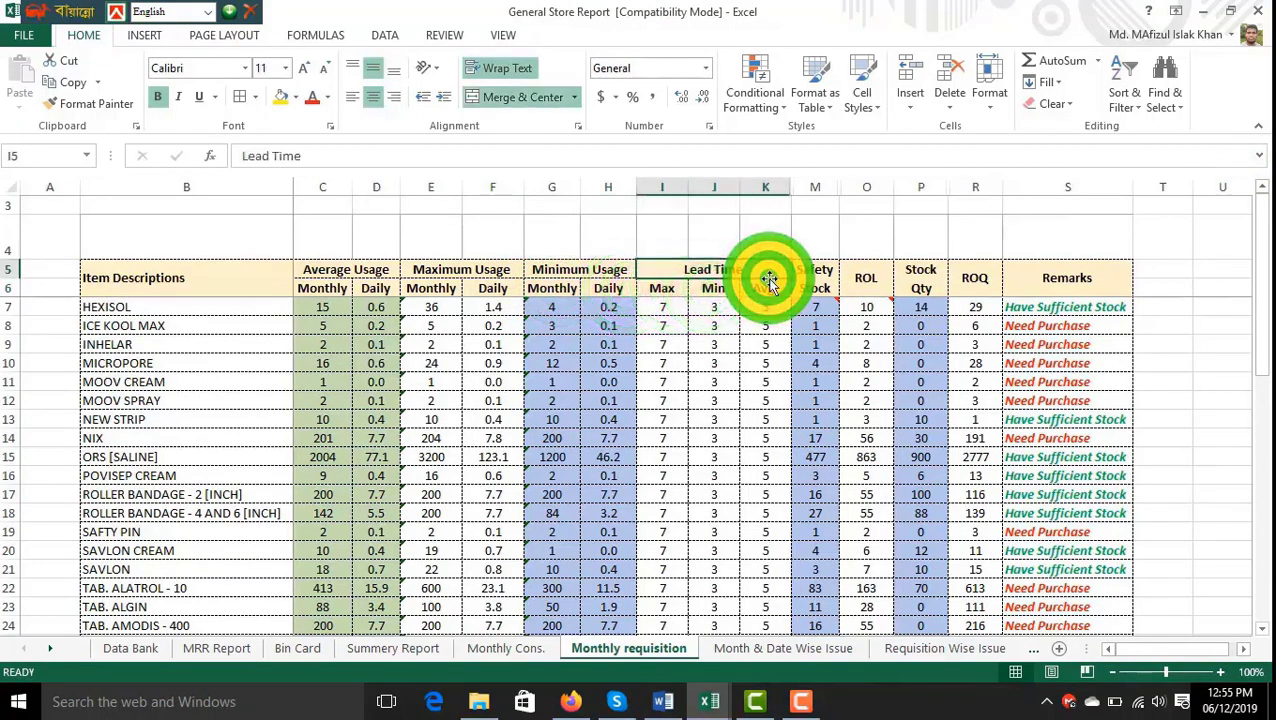
left_click(912, 327)
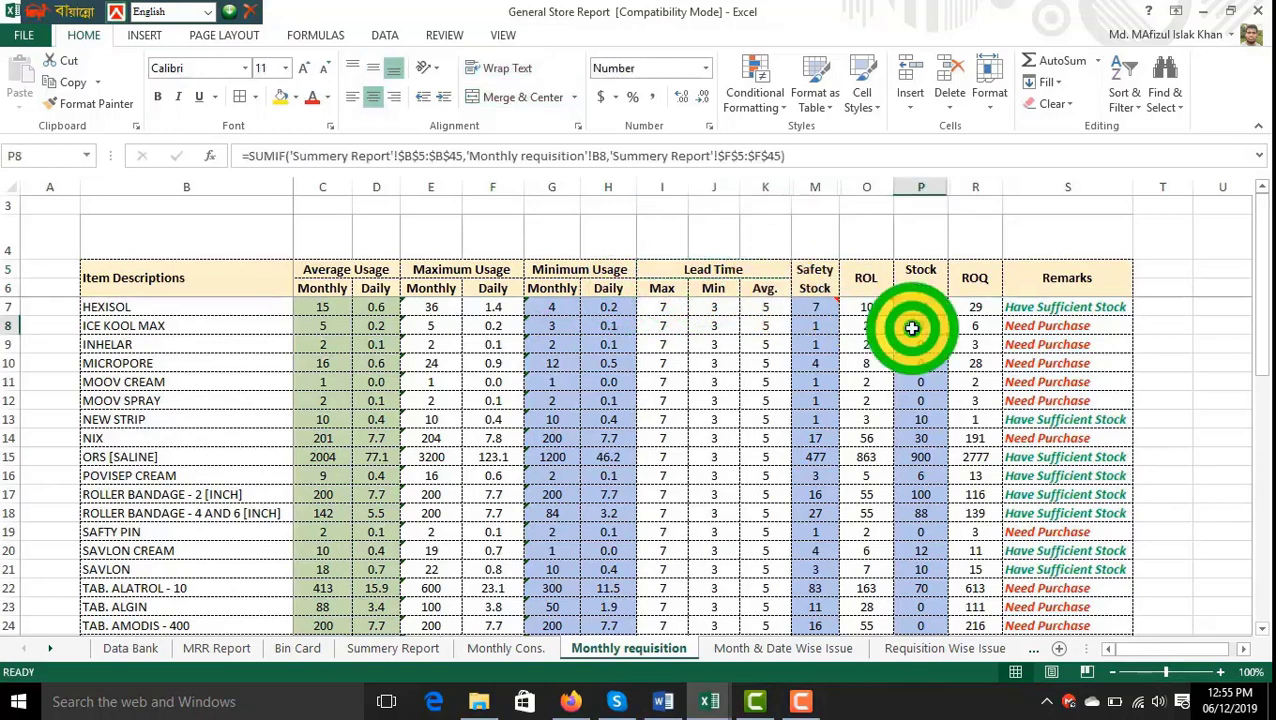
left_click(468, 362)
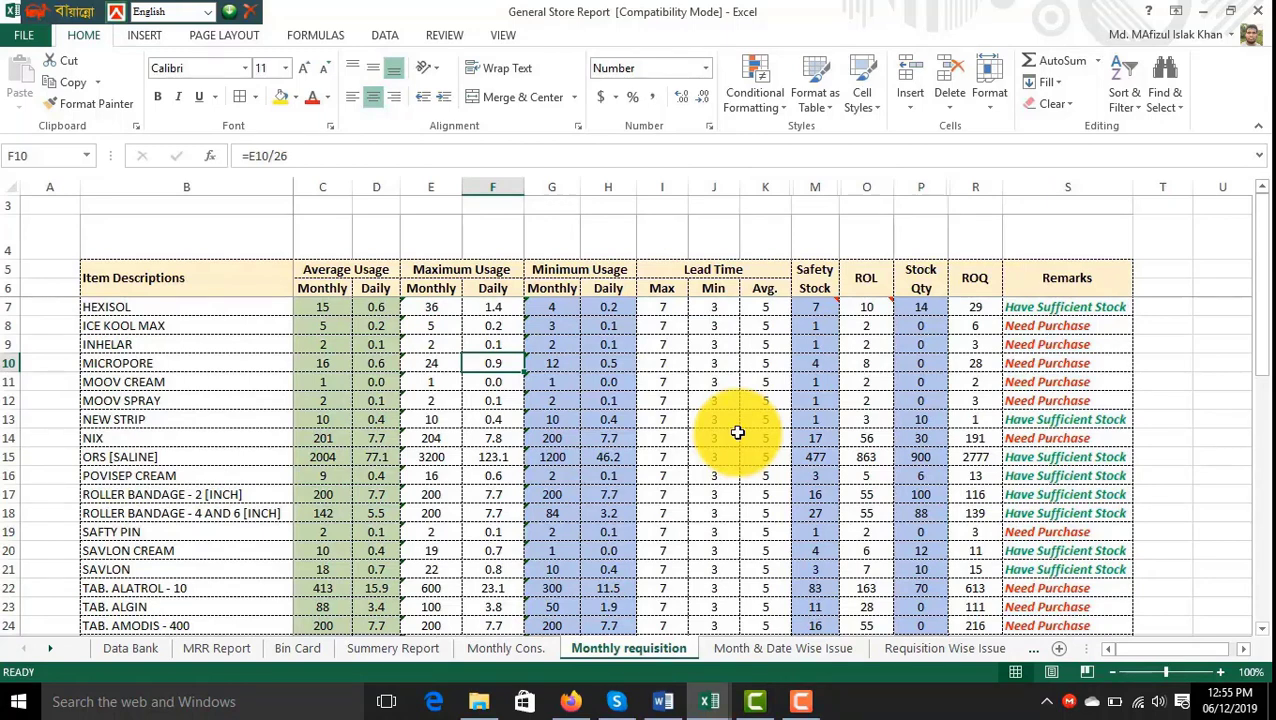
Inspect HEXISOL's ROQ formula and the Remarks formulas for HEXISOL and ICE KOOL MAX.
left_click(978, 301)
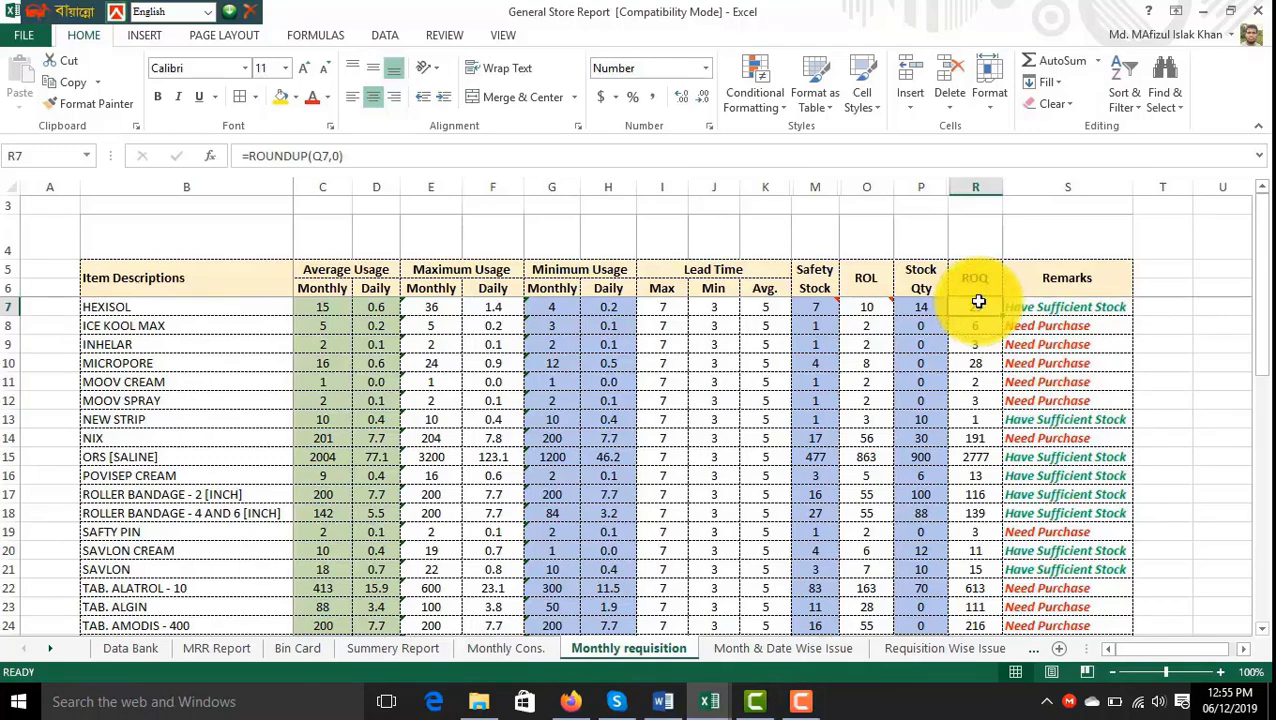
left_click(1062, 312)
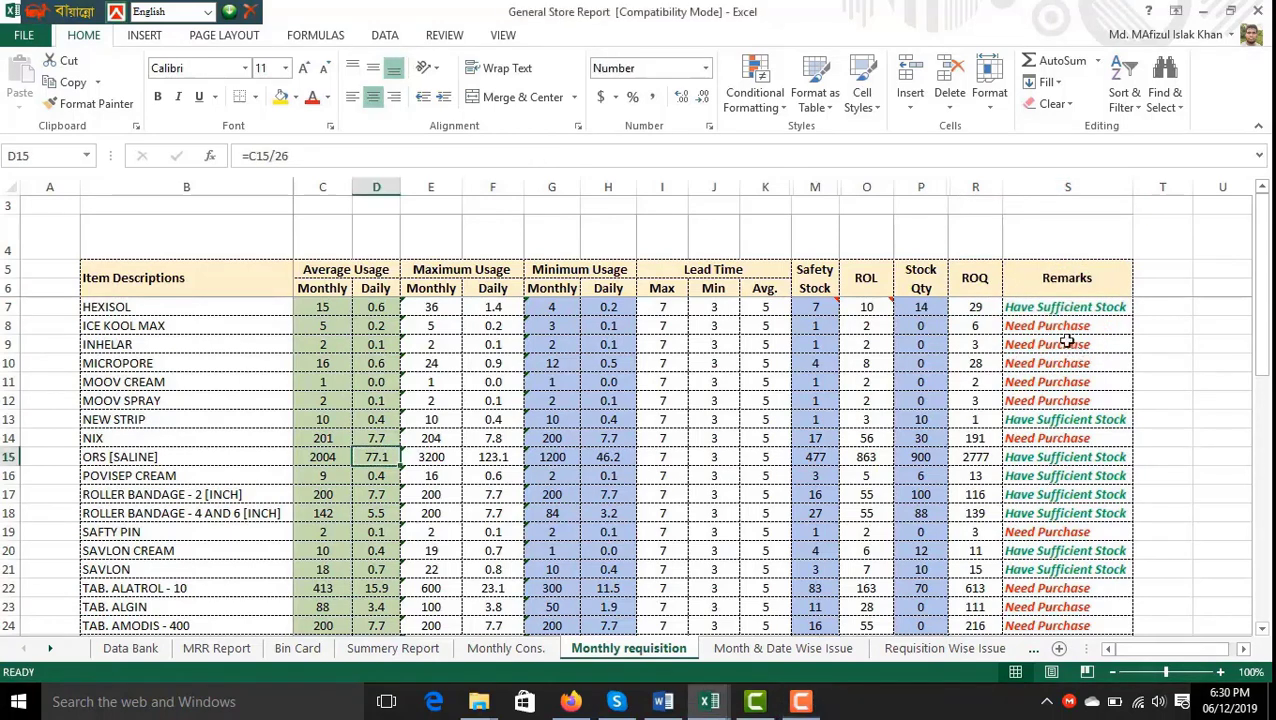
left_click(1071, 308)
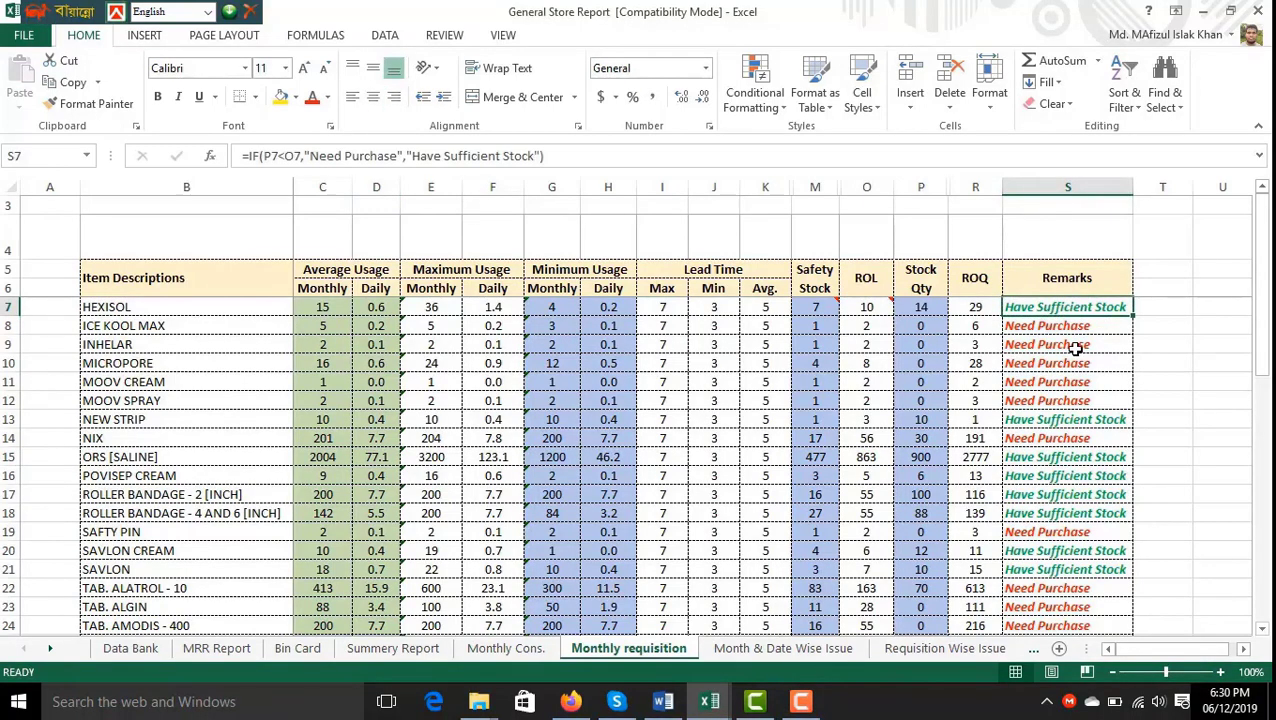
left_click(1055, 326)
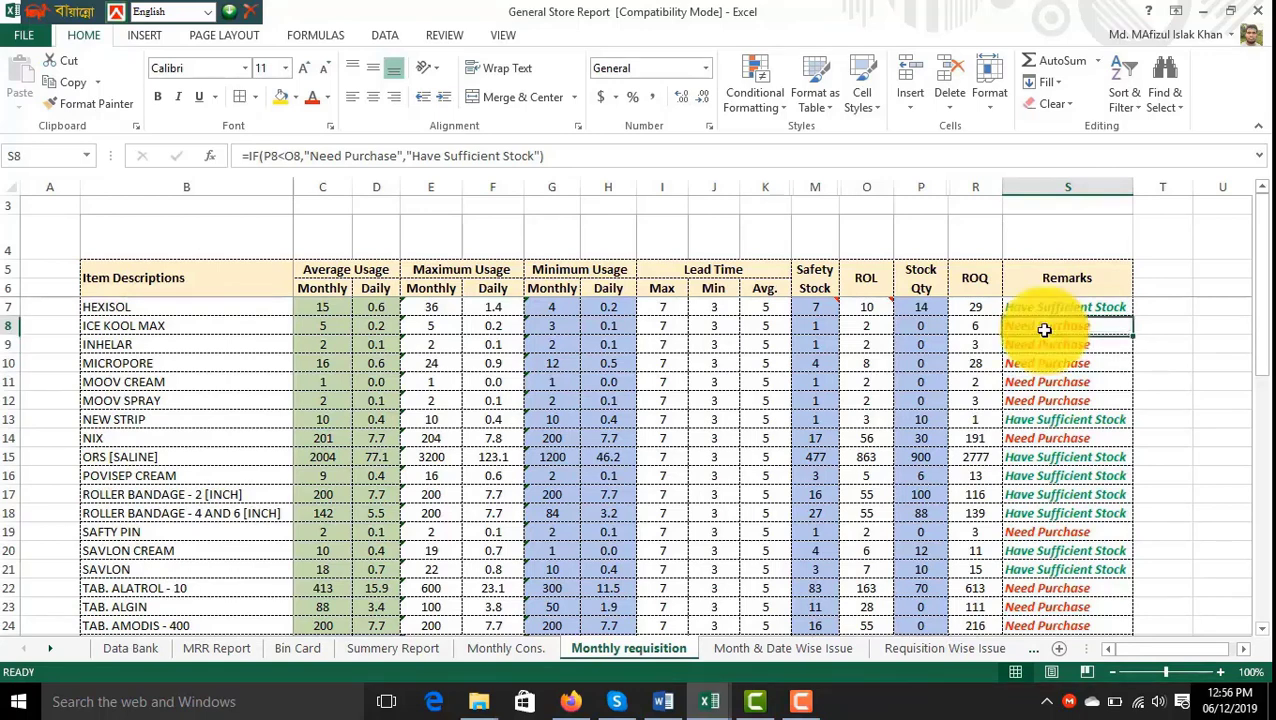
left_click(1043, 310)
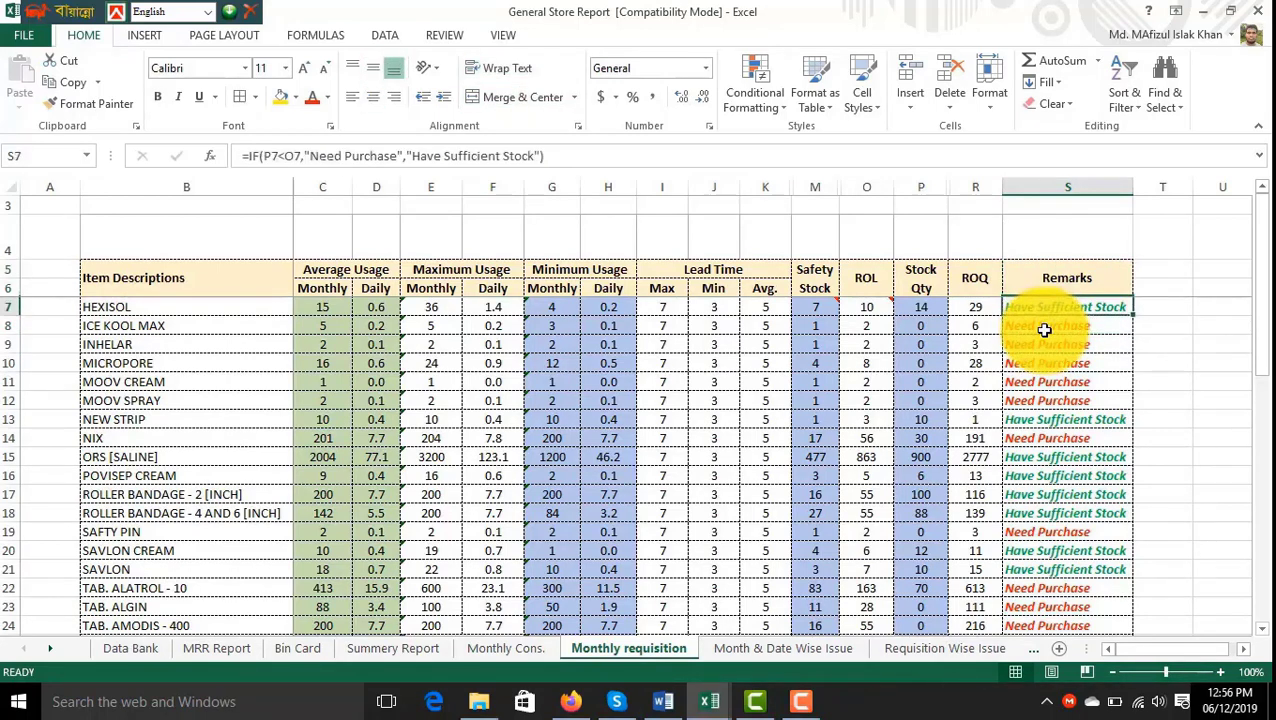
Check the ROQ cells of HEXISOL and NIX, and open the Month & Date Wise Issue sheet.
key("Left")
key("Left")
key("Right")
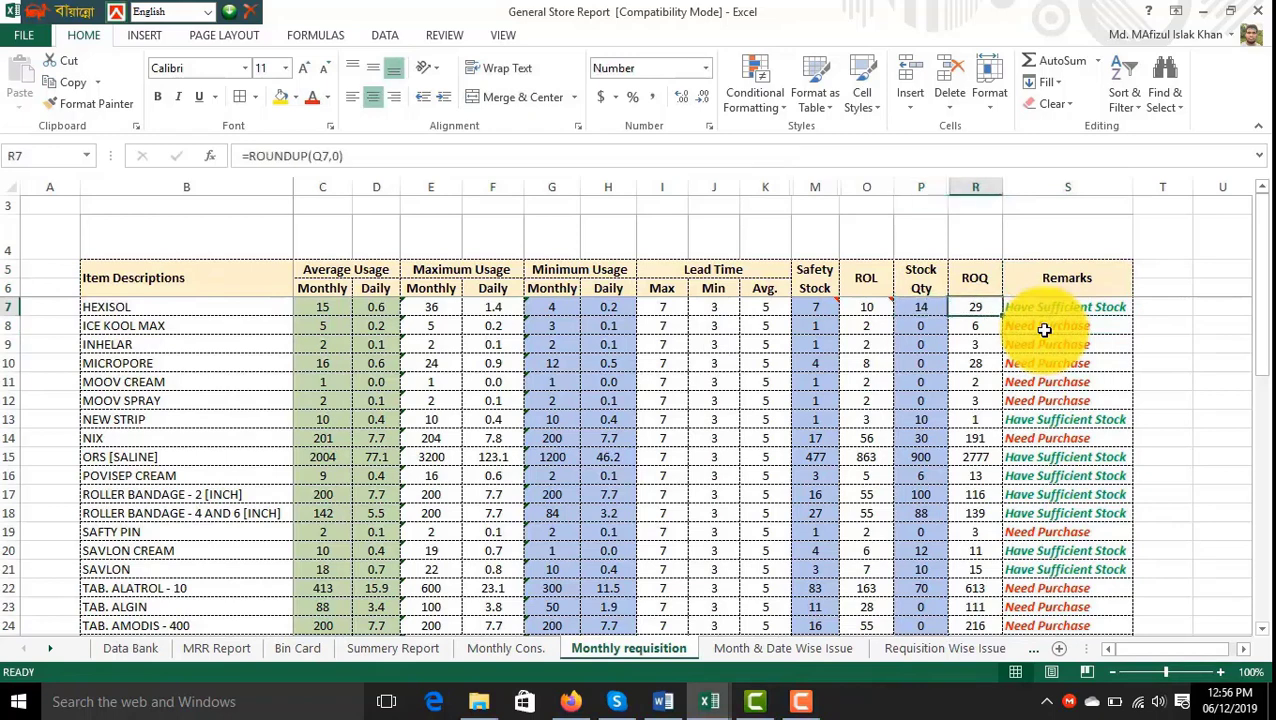
left_click(979, 324)
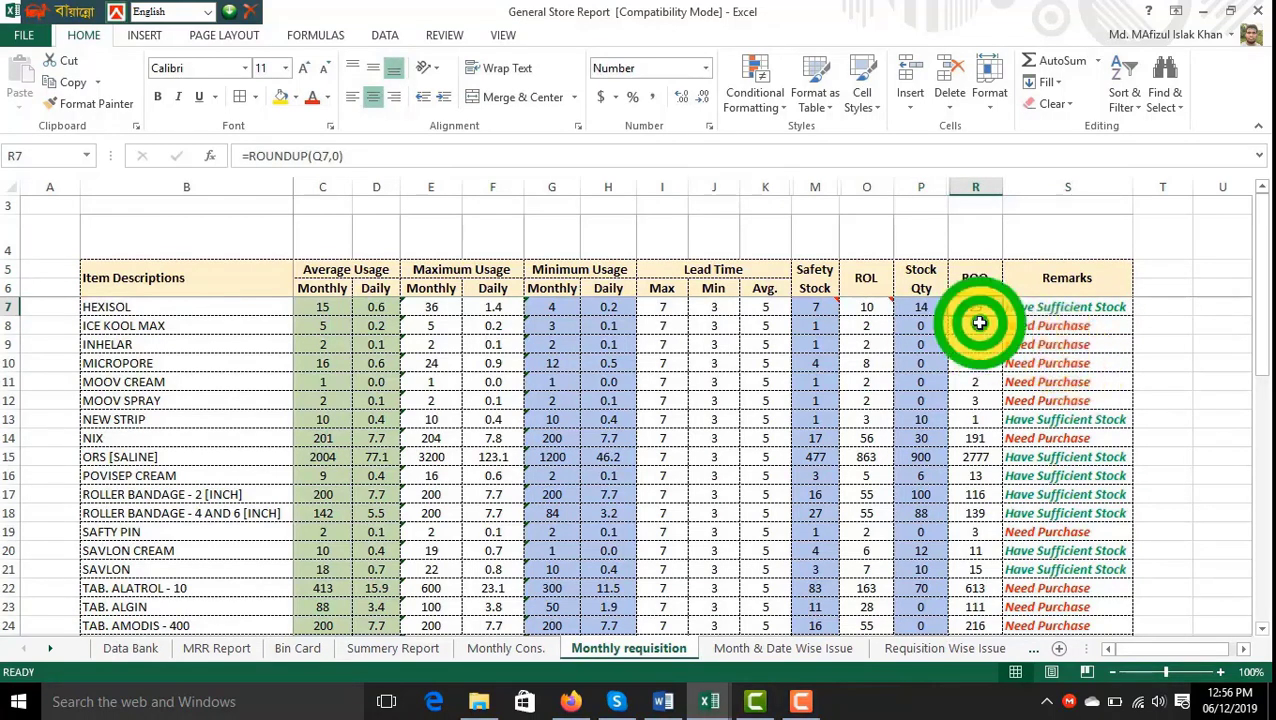
left_click(977, 307)
left_click(977, 438)
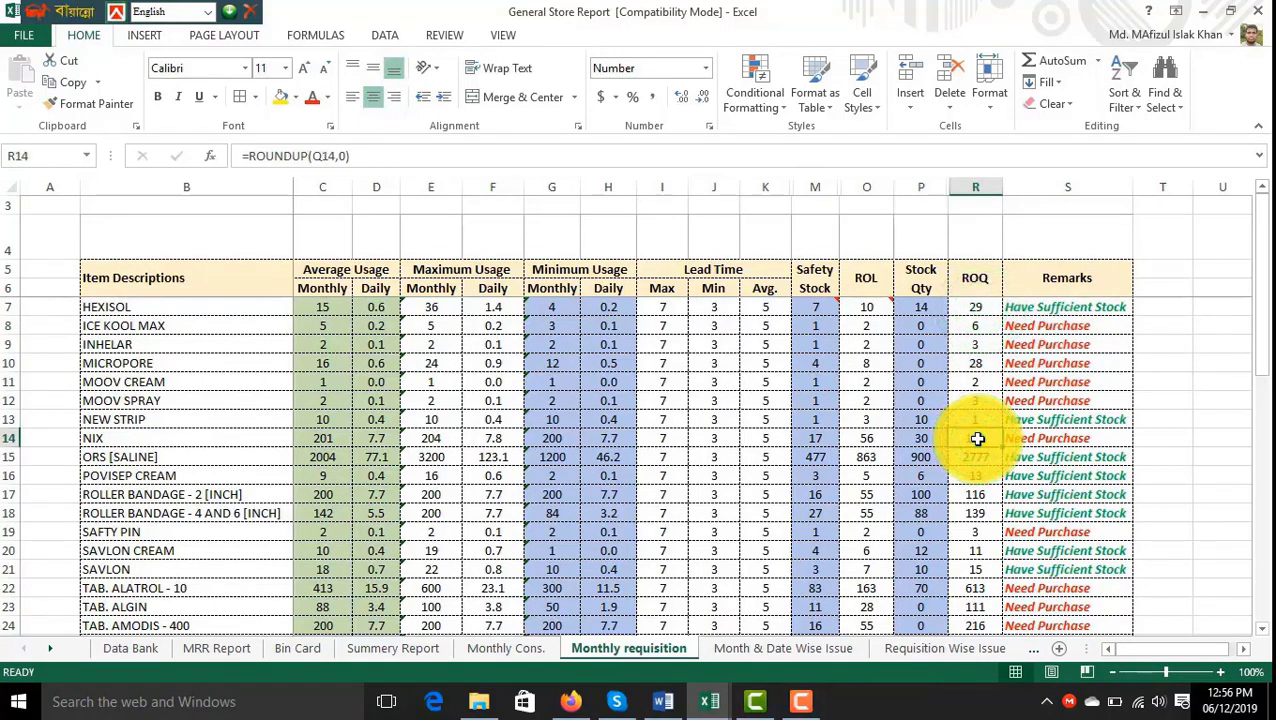
left_click(761, 651)
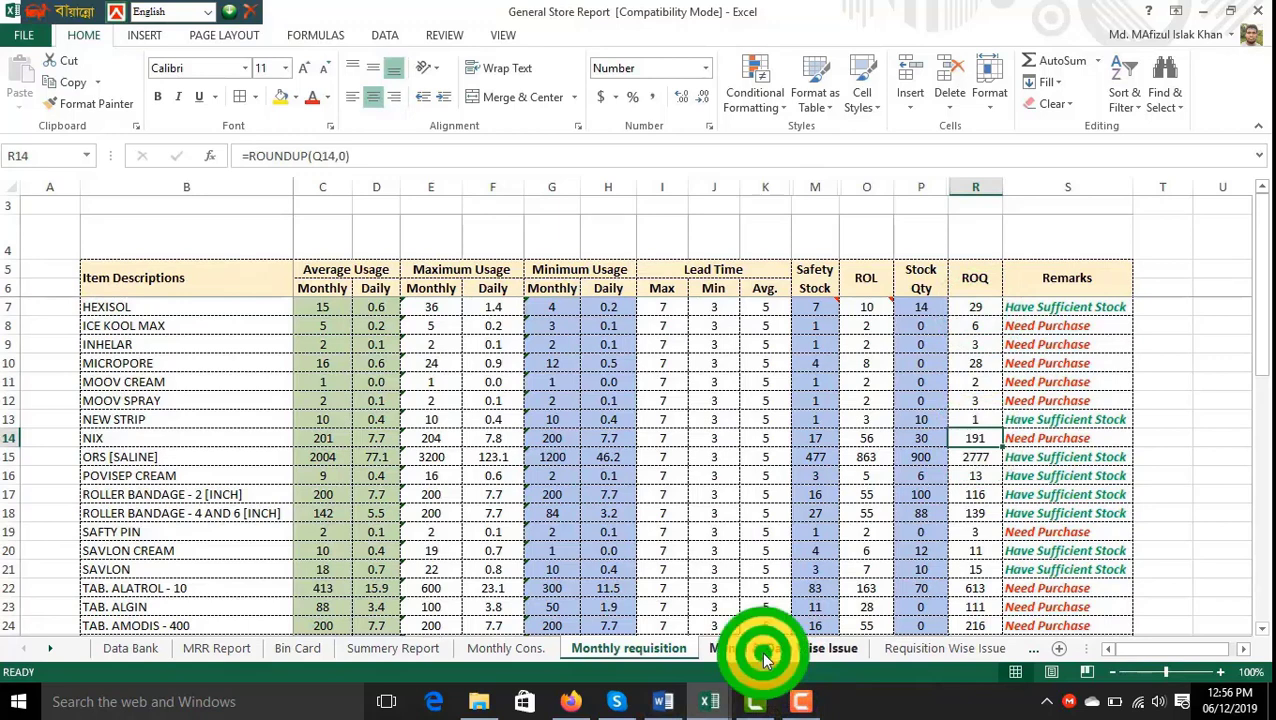
Filter the Month field of the issue pivot table to show only 01/09/2018.
left_click(193, 261)
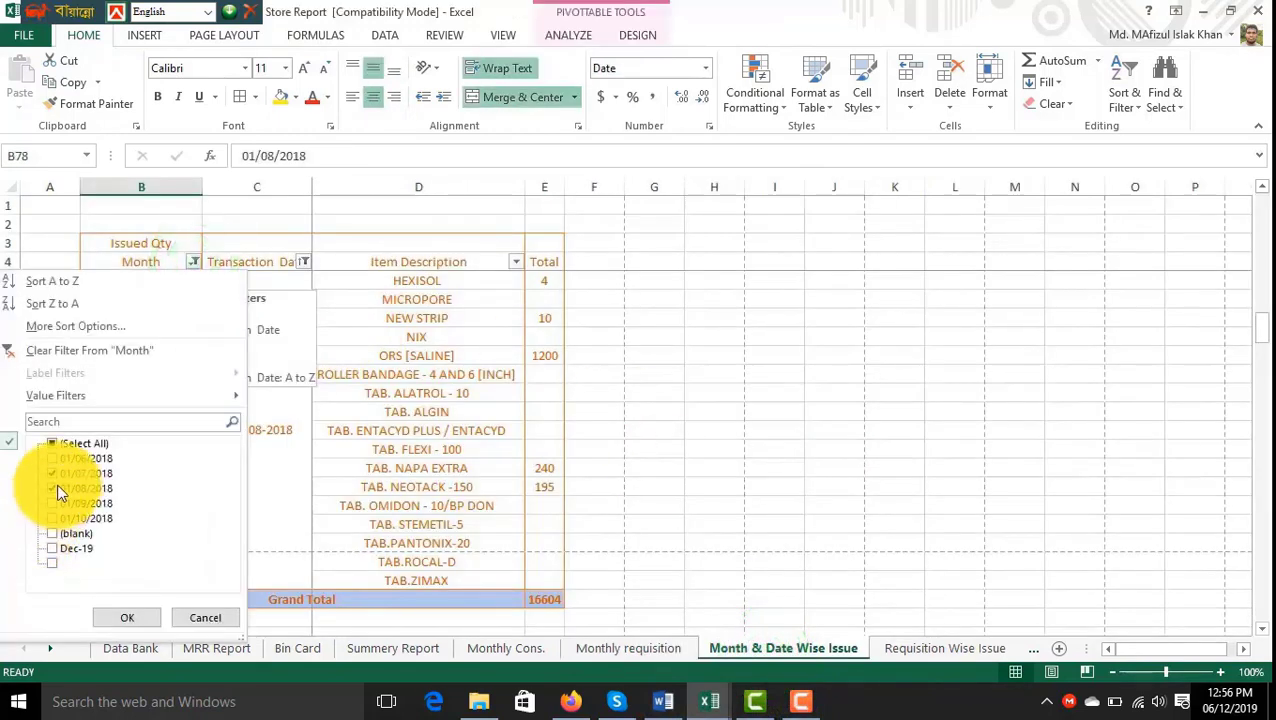
left_click(52, 443)
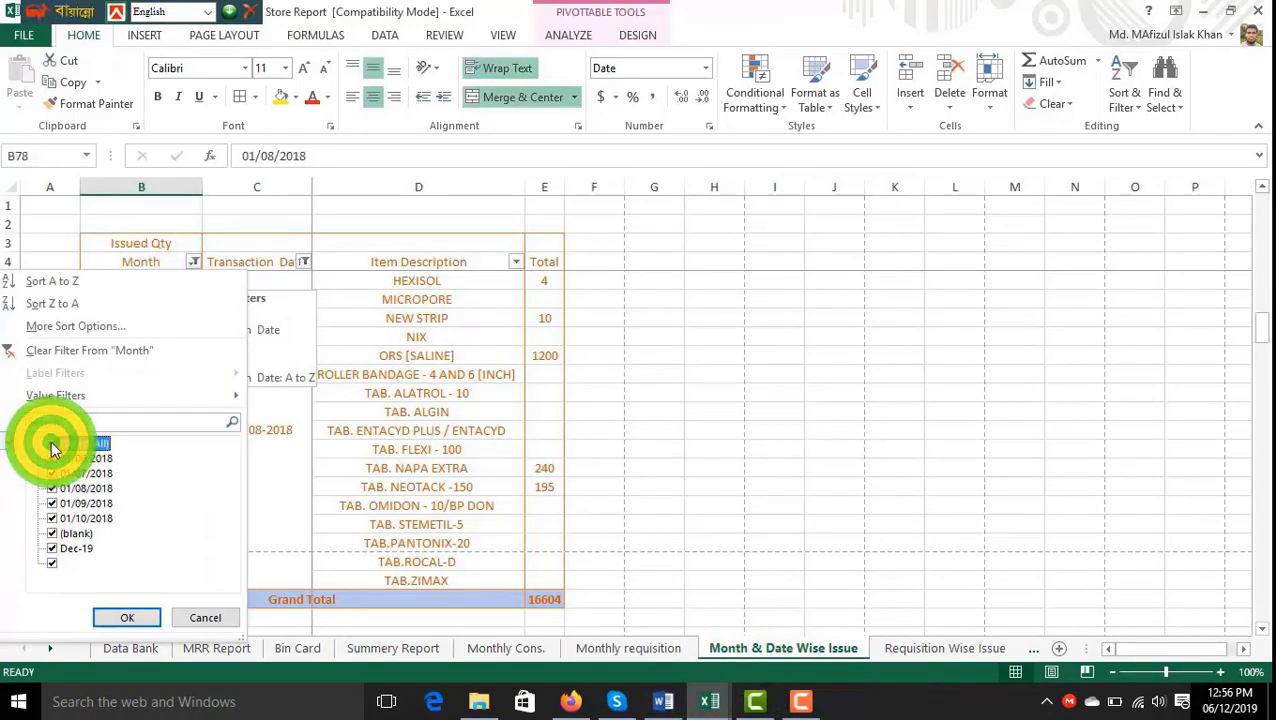
left_click(52, 443)
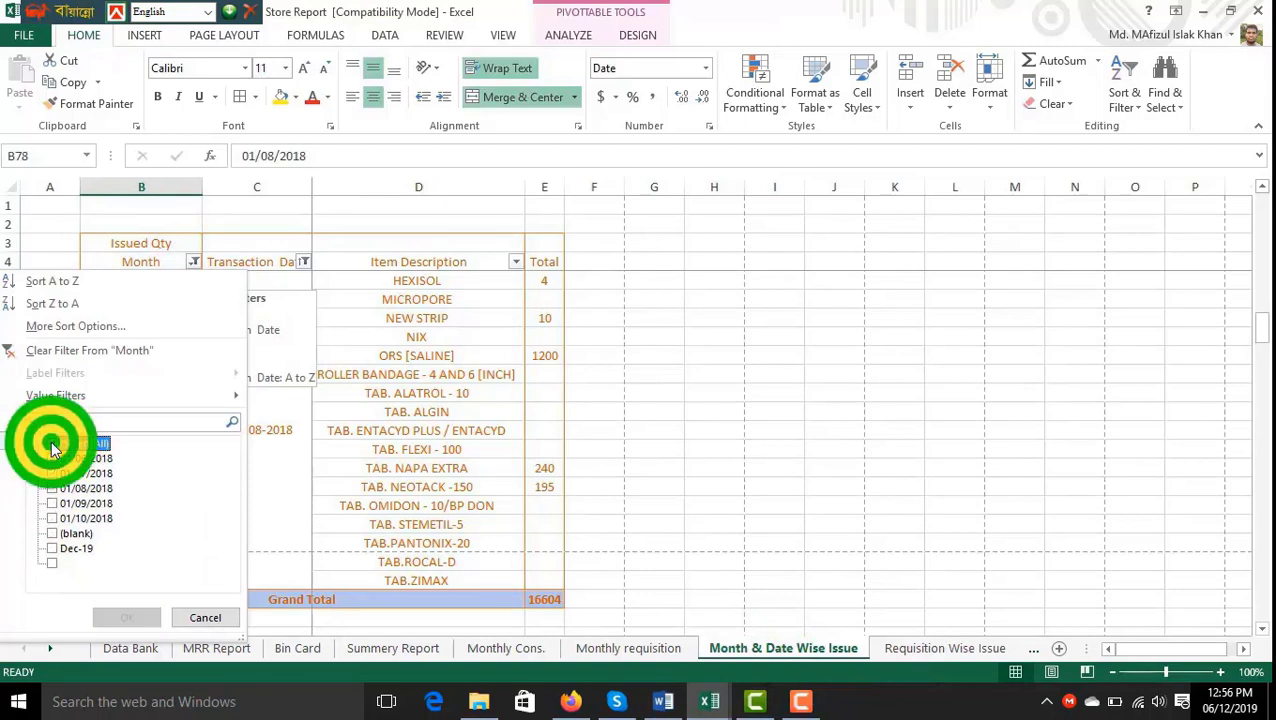
left_click(52, 503)
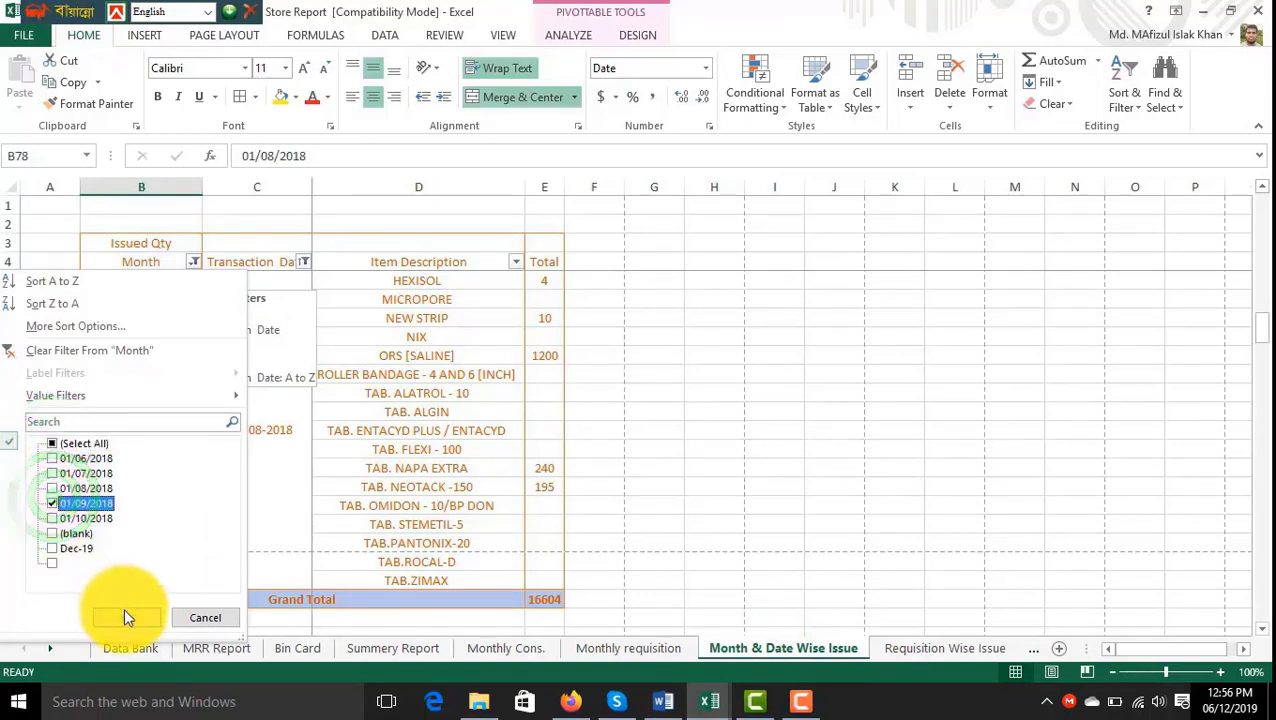
left_click(401, 472)
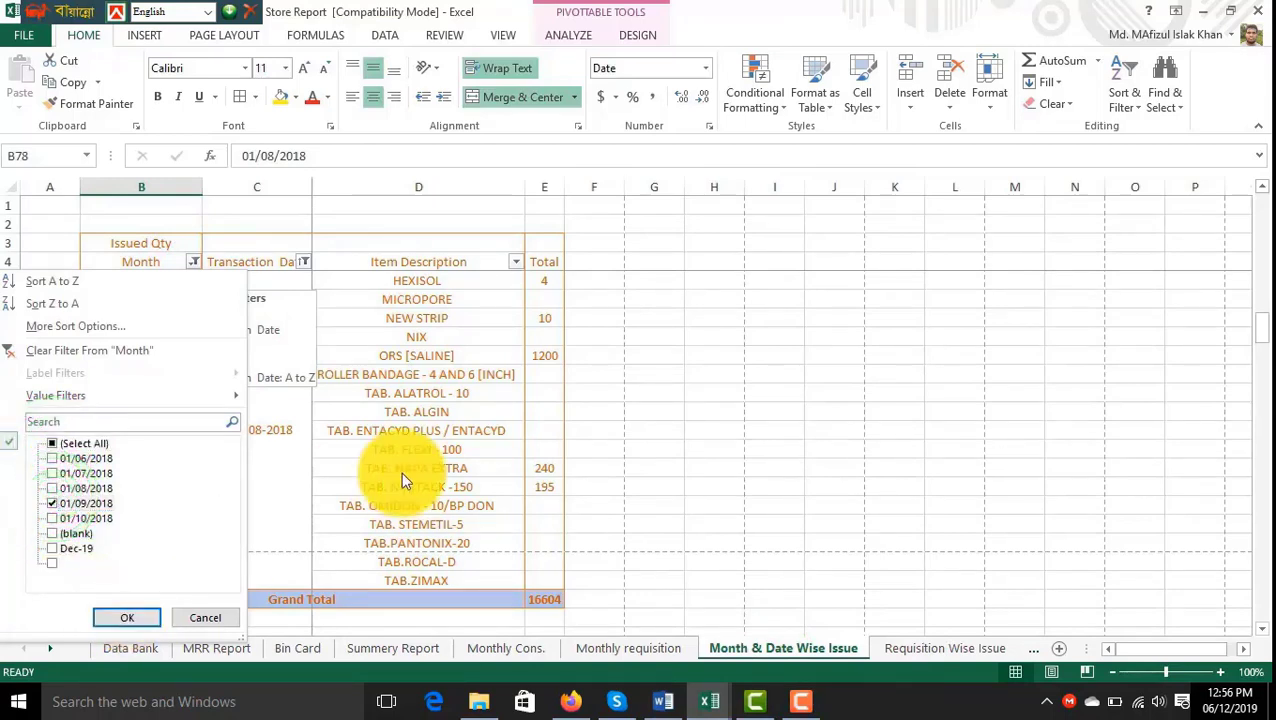
Review the Requisition Wise Issue sheet from requisition 2797 back up to its first rows, and open the Challan Wise sheet.
left_click(944, 648)
left_click(584, 370)
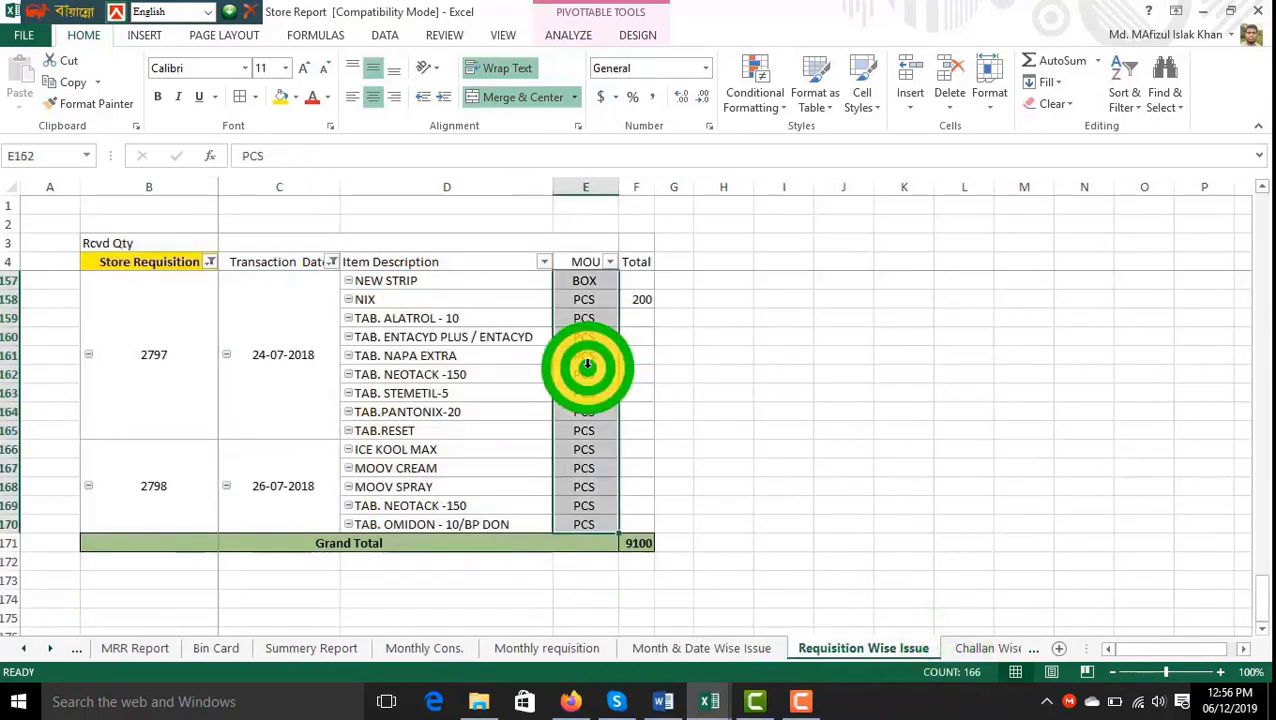
right_click(96, 335)
left_click(782, 441)
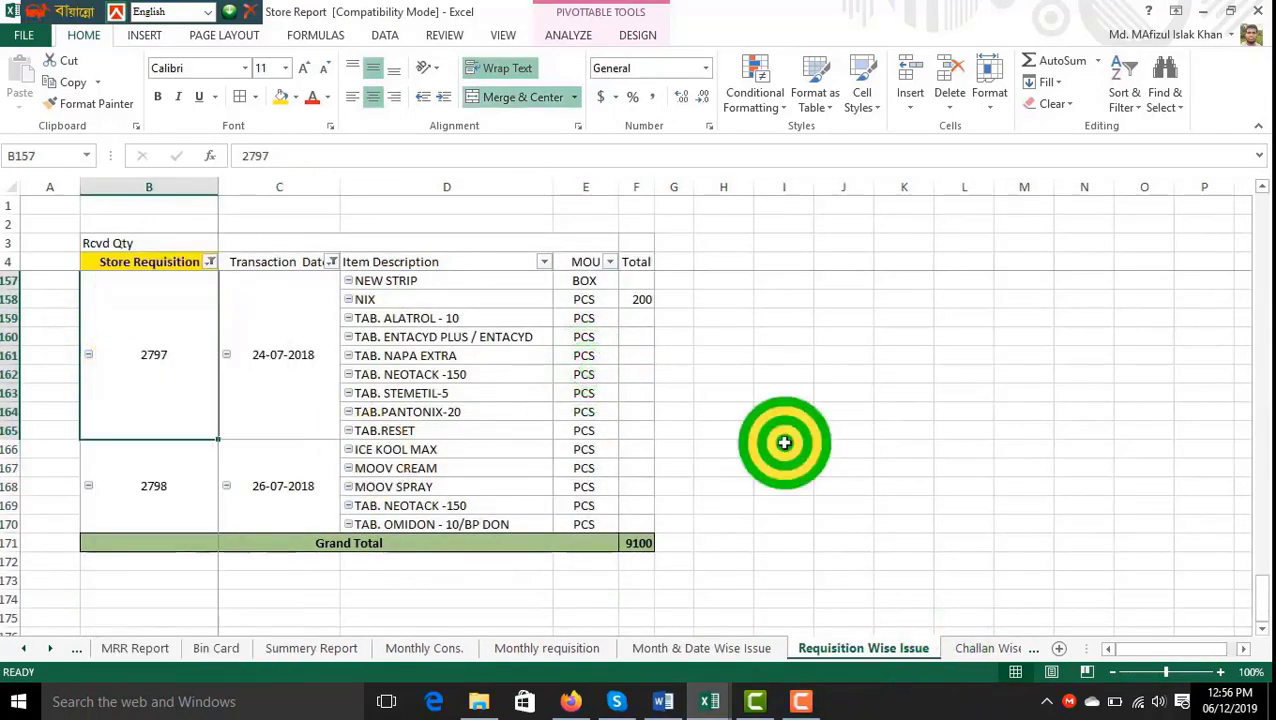
left_click(1267, 607)
left_click_drag(1267, 607, 1267, 187)
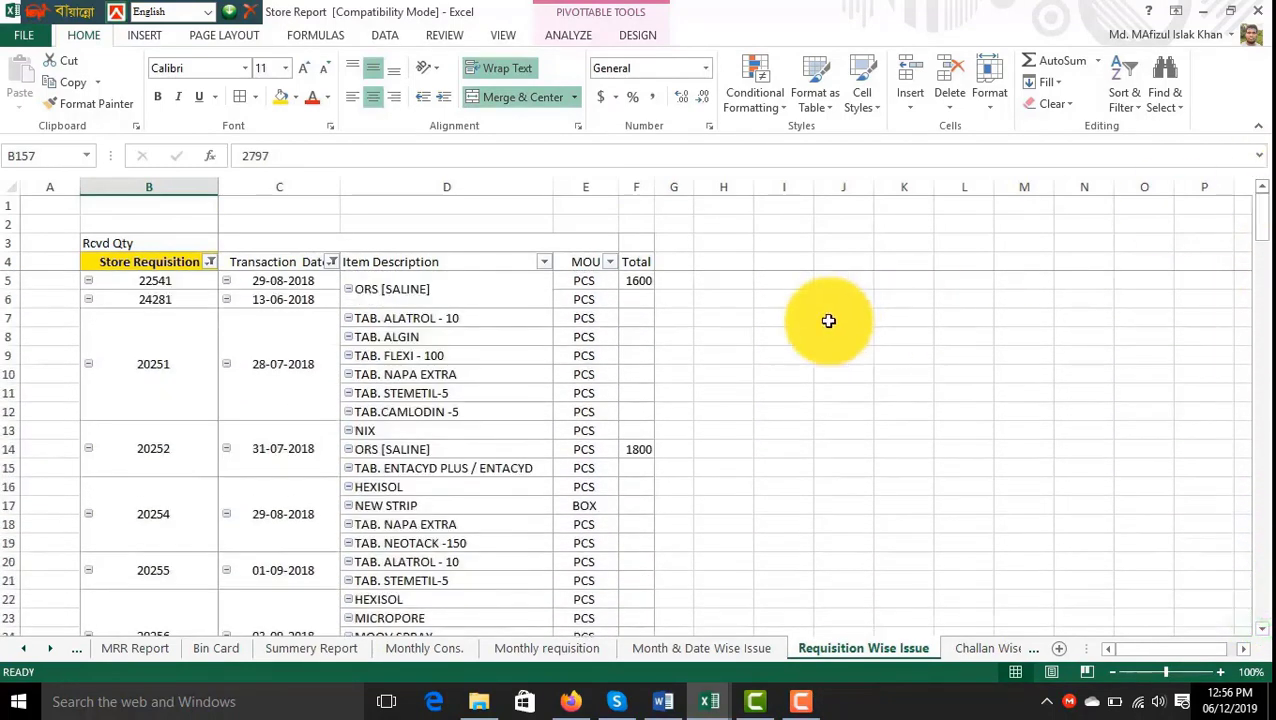
left_click(983, 649)
left_click(864, 470)
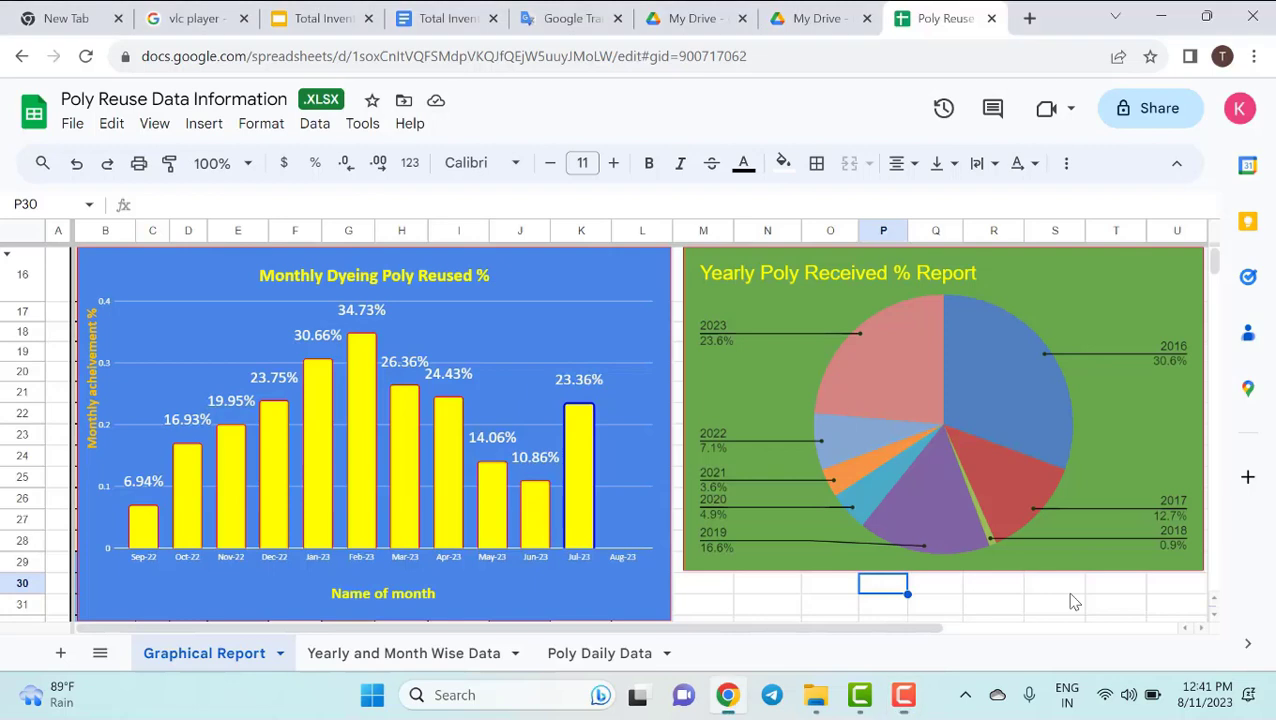
Switch to the Poly Reuse Data Information spreadsheet in Google Sheets and point out the 6-Aug-23 sent and return cells on Poly Daily Data.
left_click(1058, 590)
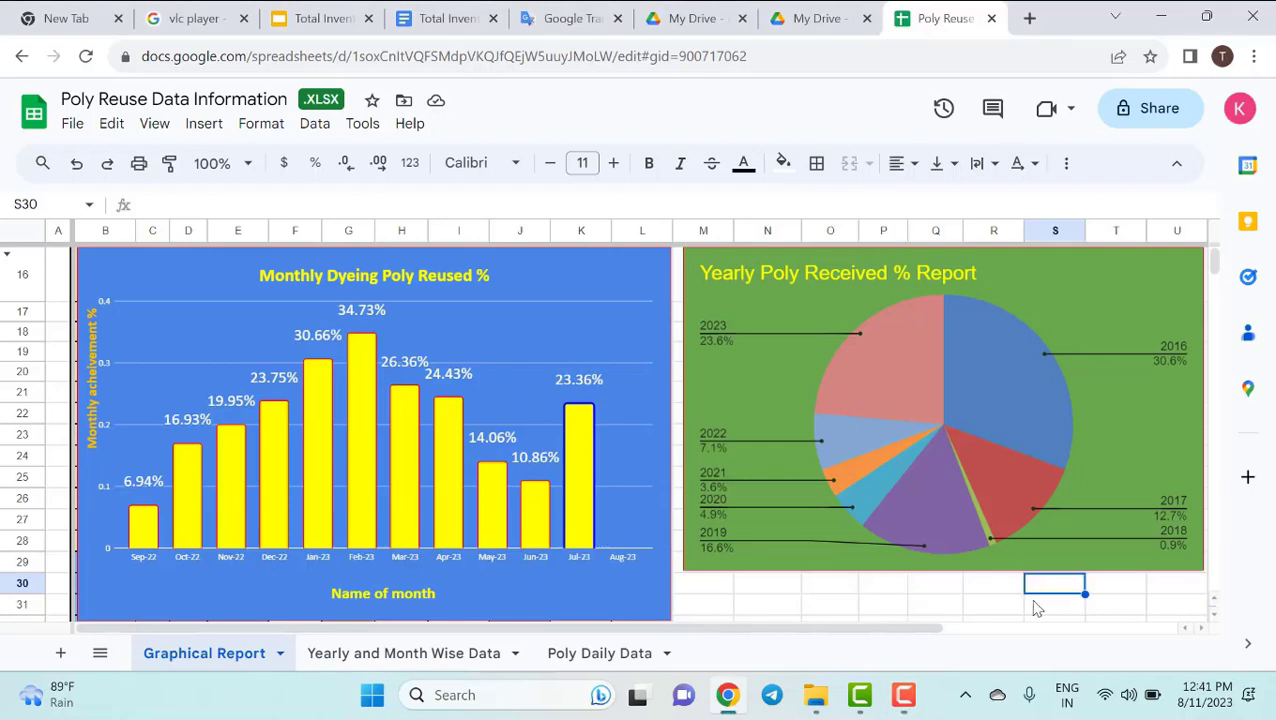
left_click(611, 660)
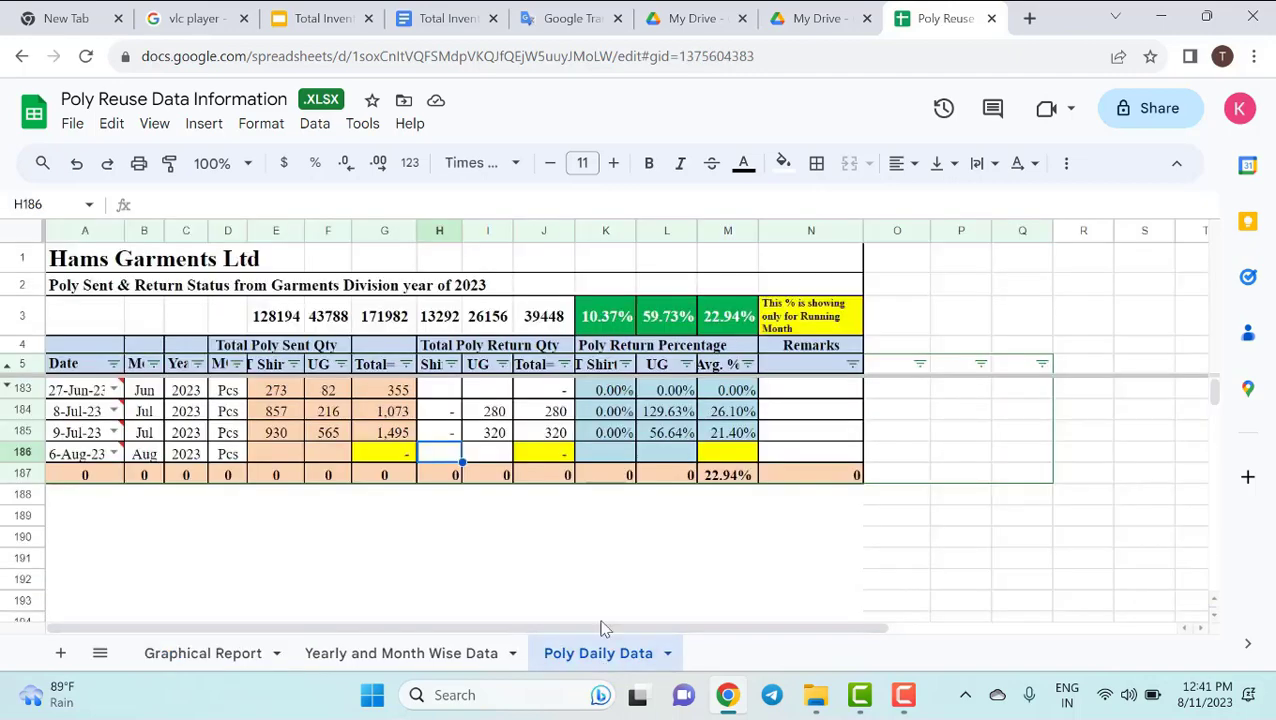
left_click(508, 557)
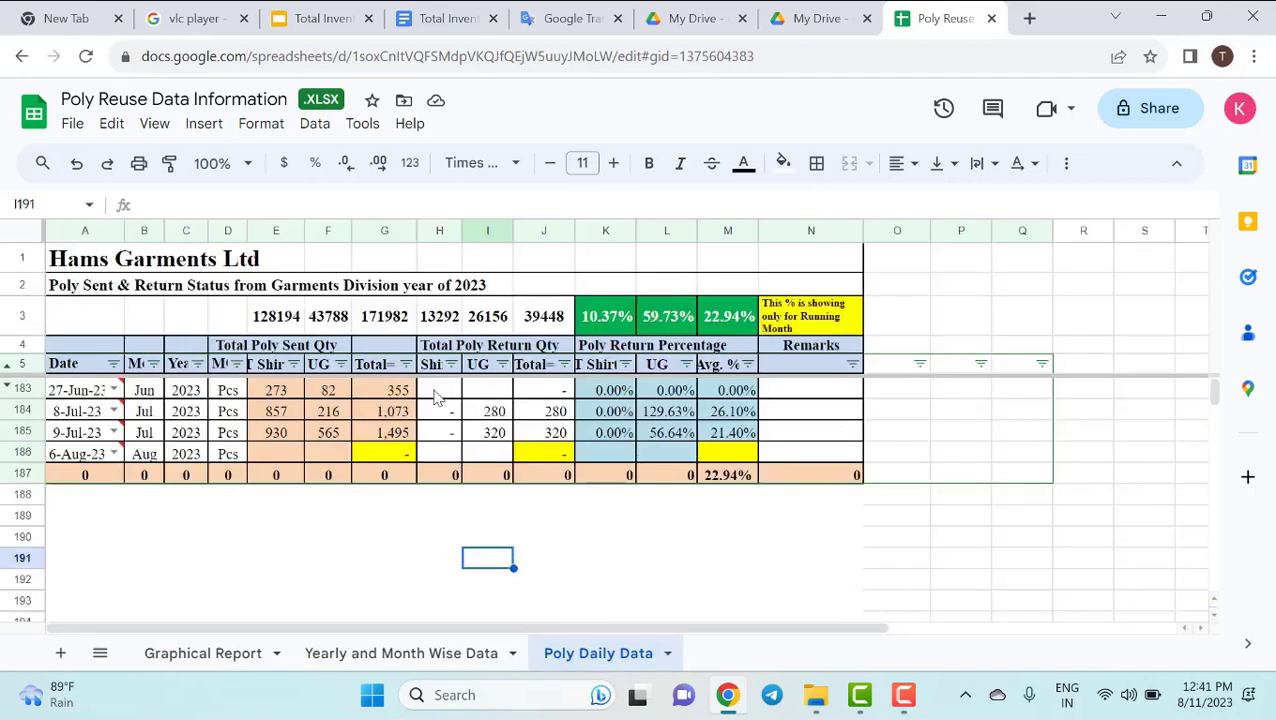
left_click(287, 456)
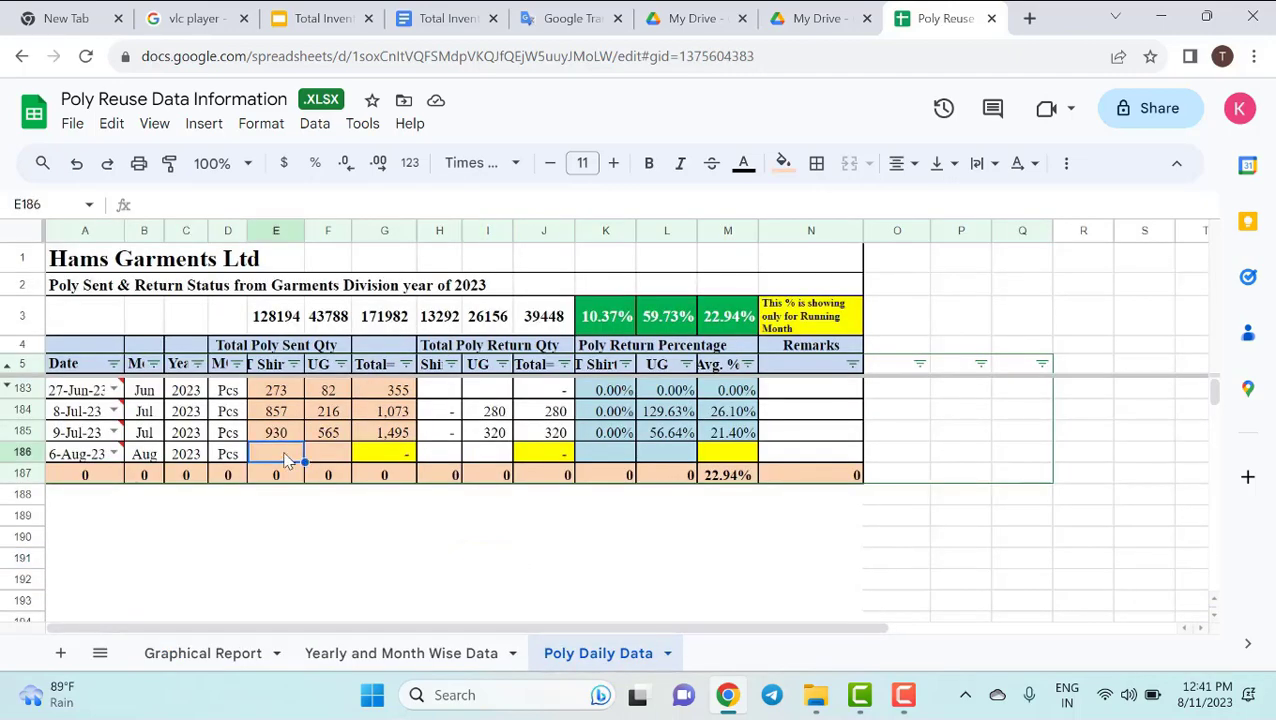
left_click(450, 458)
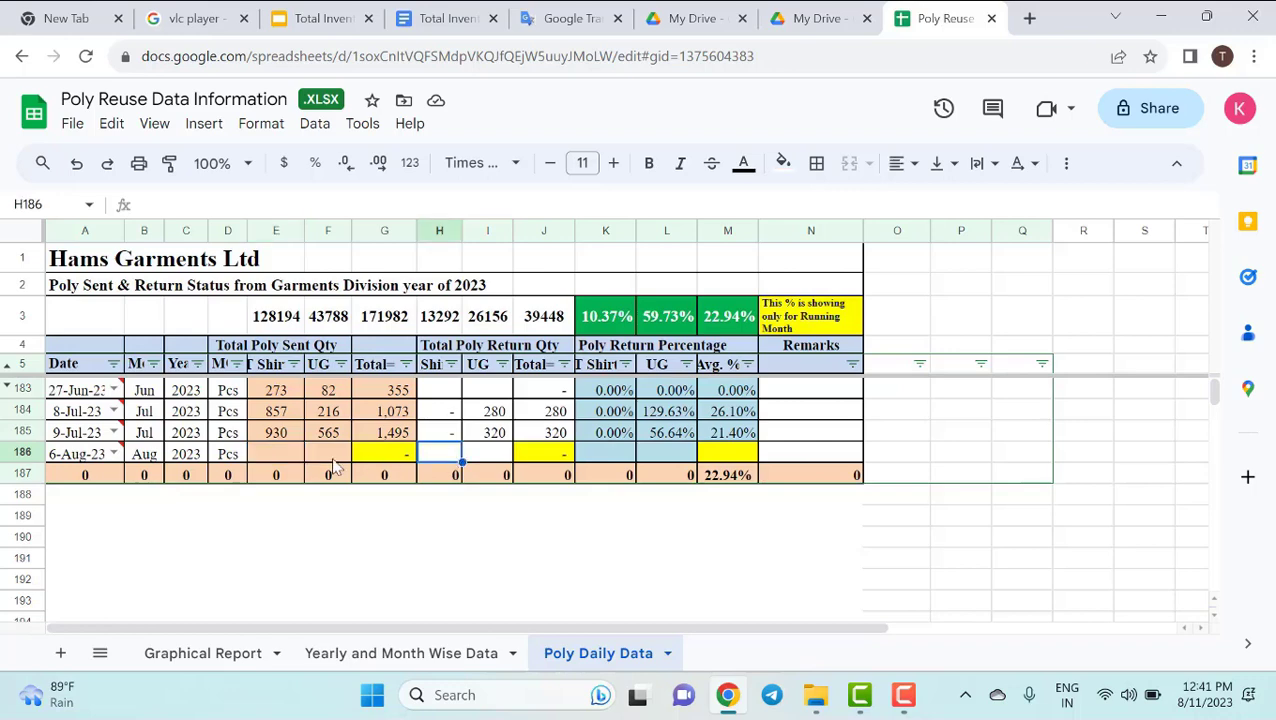
left_click(283, 457)
Examine the August 2023 Send and Rcv. quantity cells on Yearly and Month Wise Data, and return to the Graphical Report sheet.
left_click(423, 660)
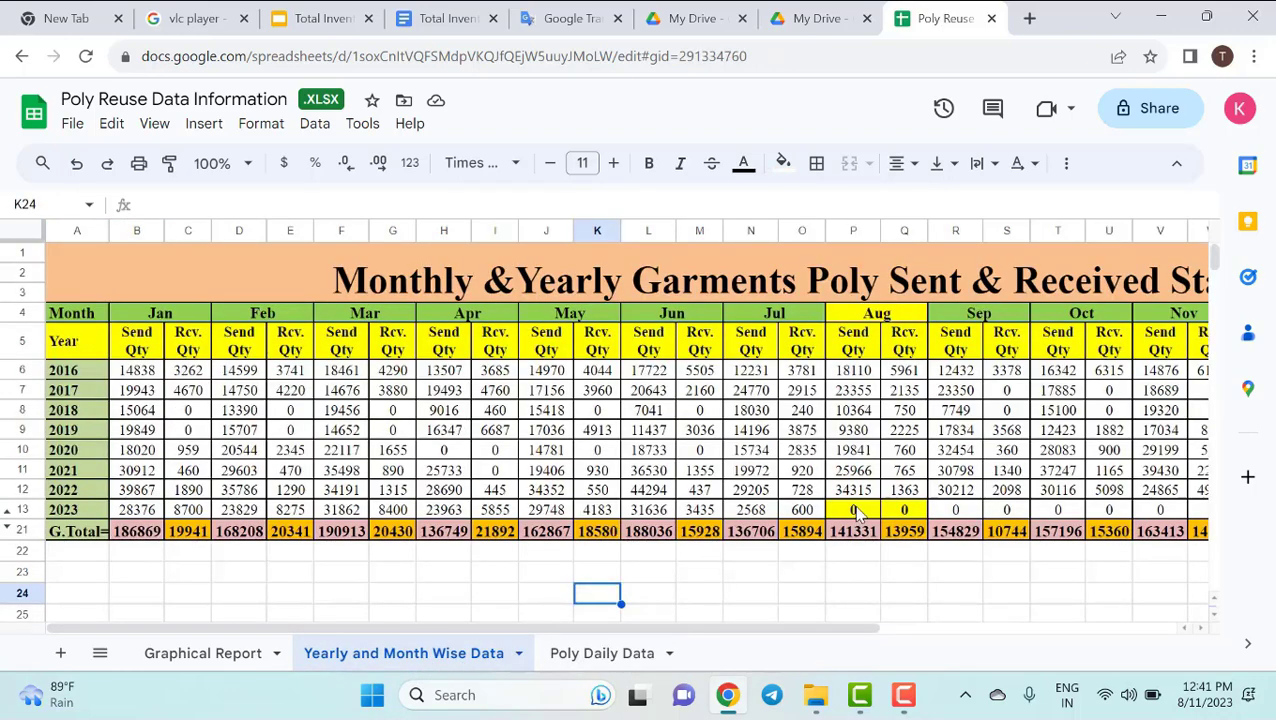
left_click(886, 318)
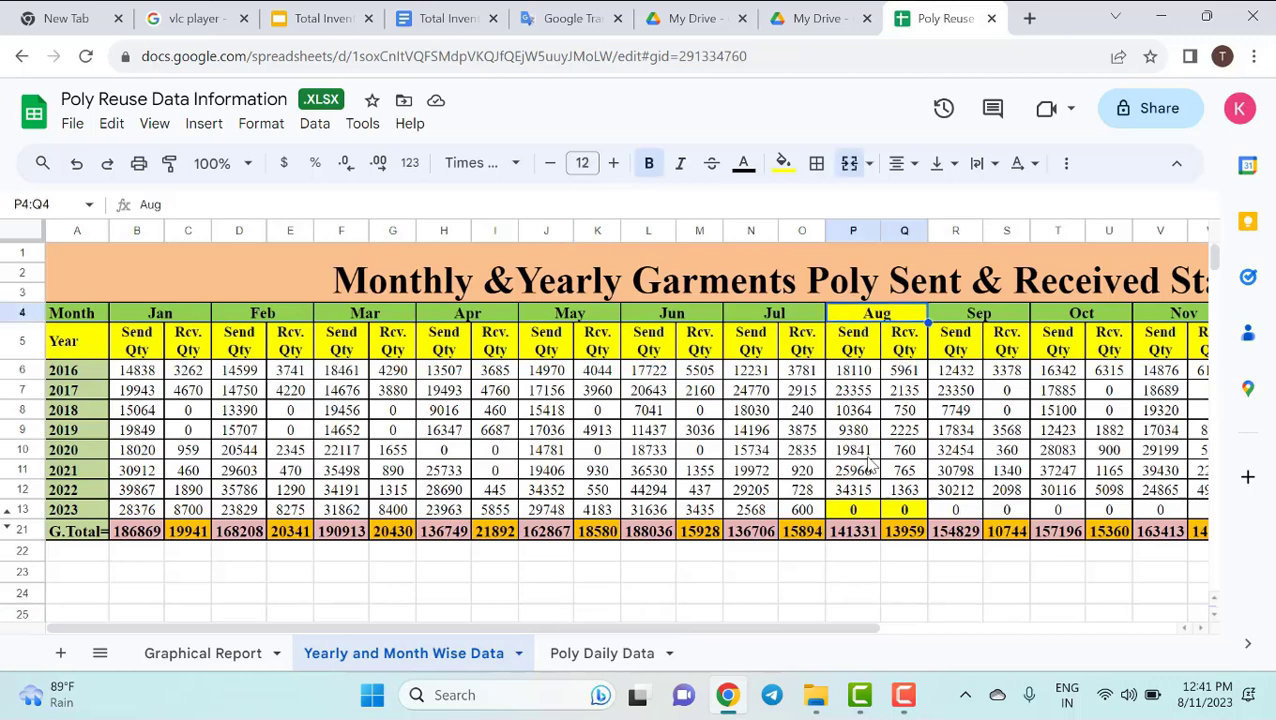
left_click(852, 512)
left_click(904, 512)
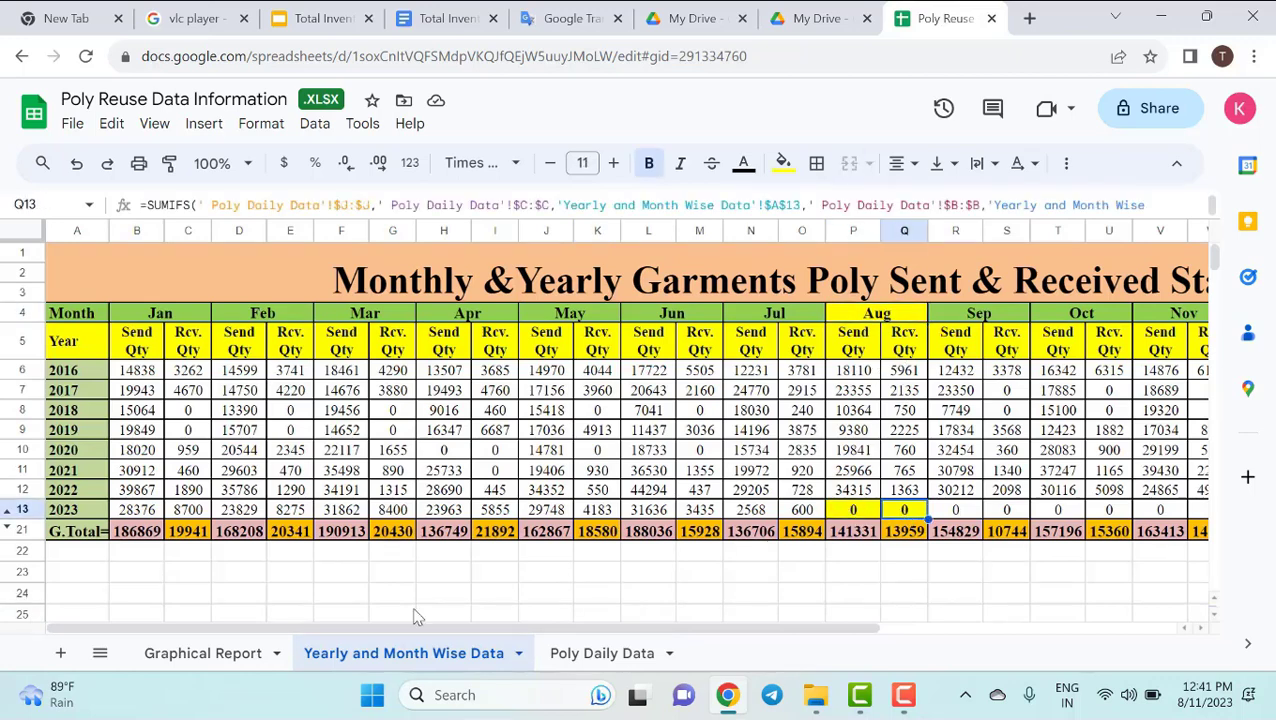
left_click(215, 655)
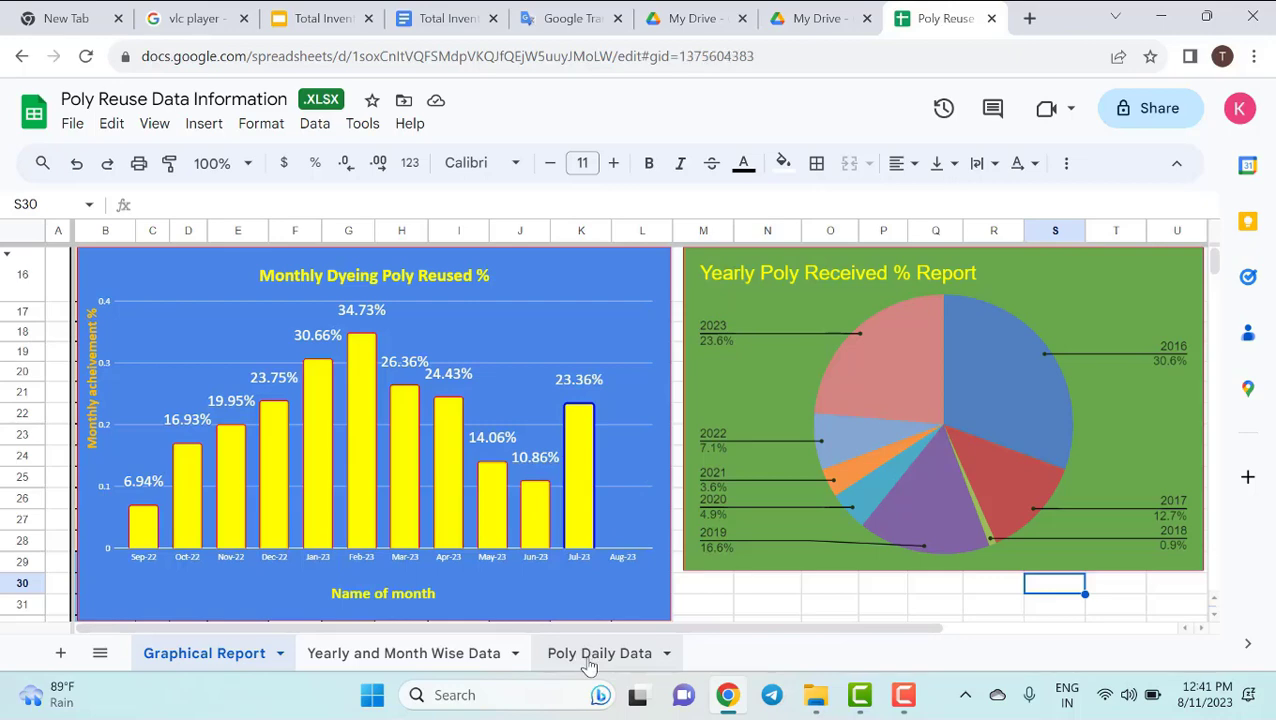
On Poly Daily Data, enter 1256 as the T-shirt poly sent quantity and 365 as the shirt poly return quantity for 6-Aug-23.
left_click(590, 655)
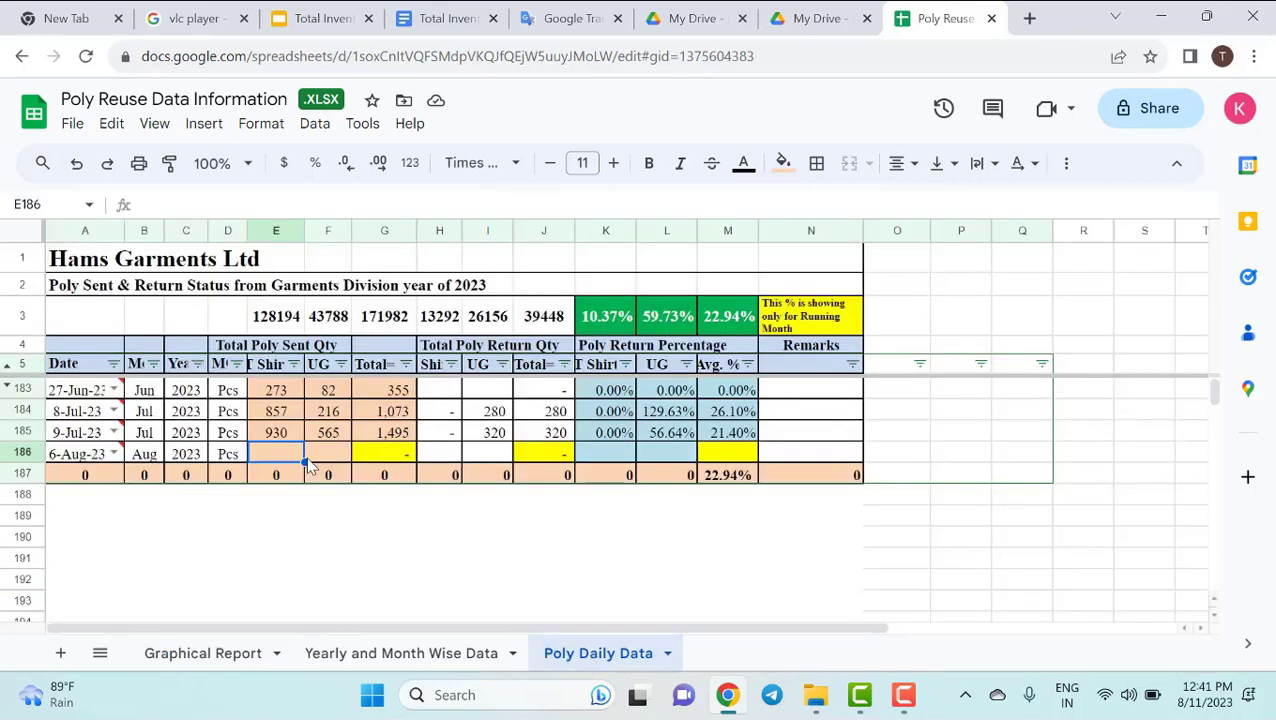
type("1256")
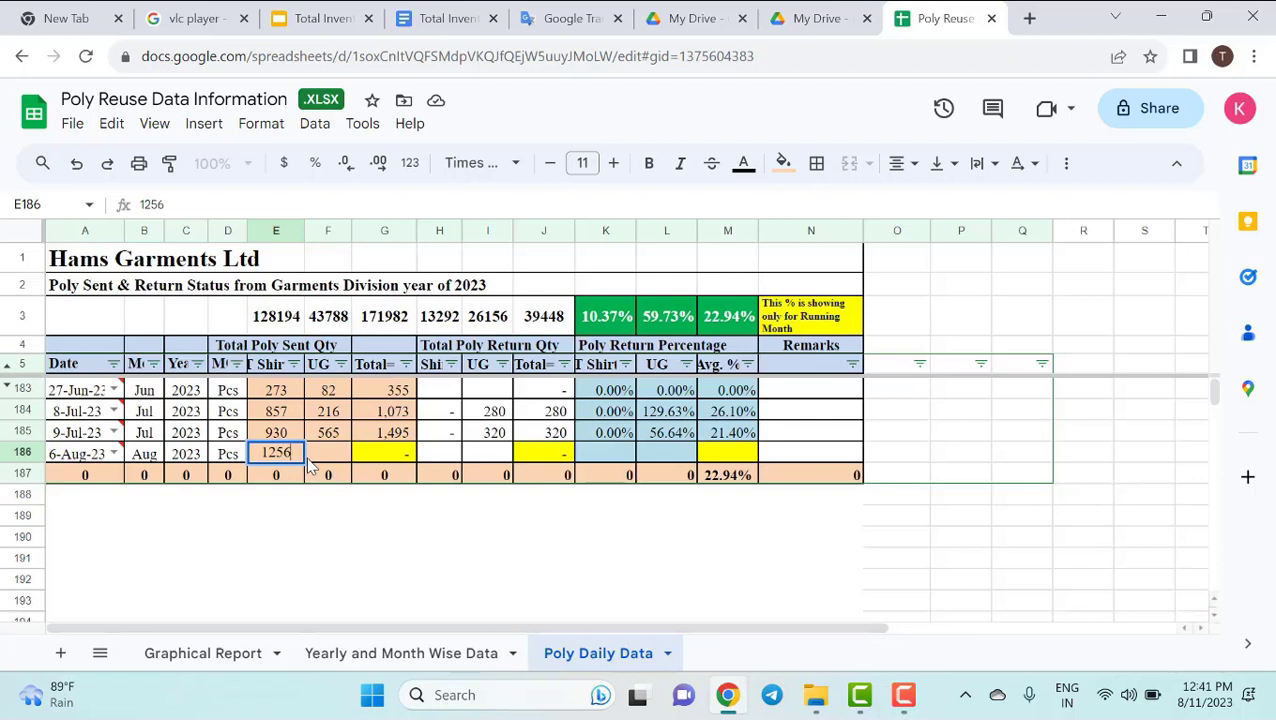
key("Tab")
key("Tab")
key("Tab")
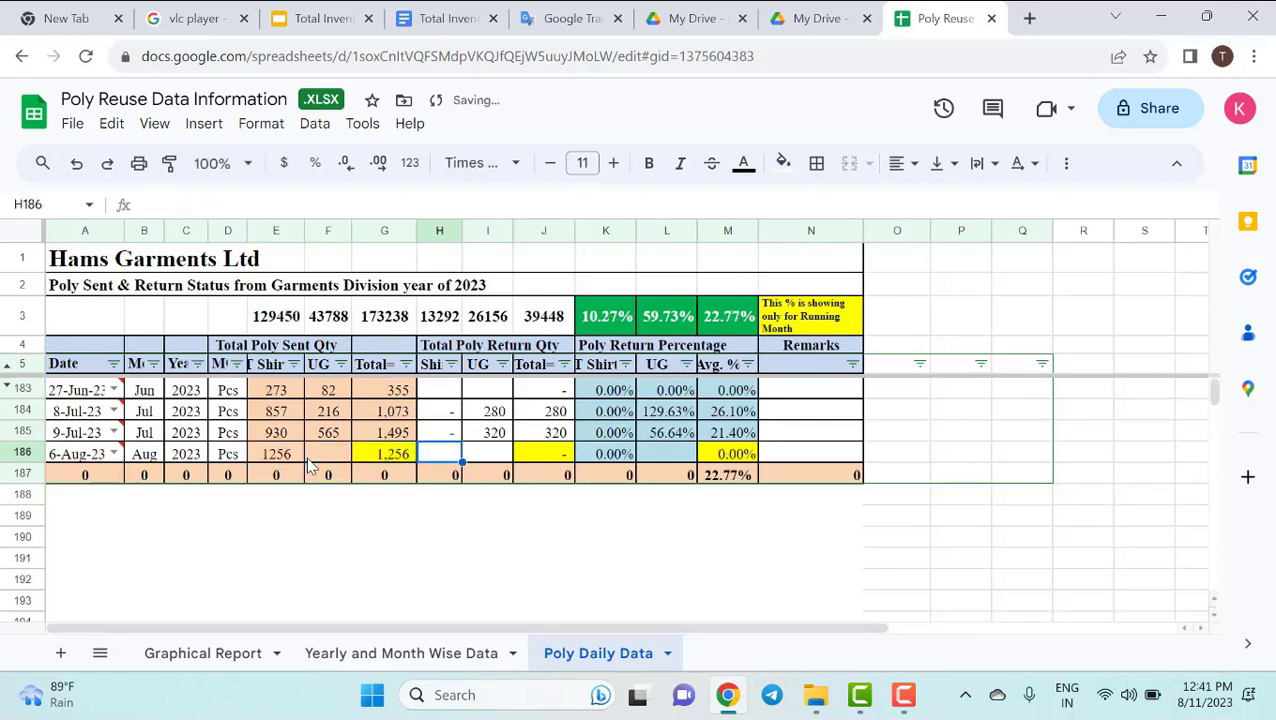
type("34")
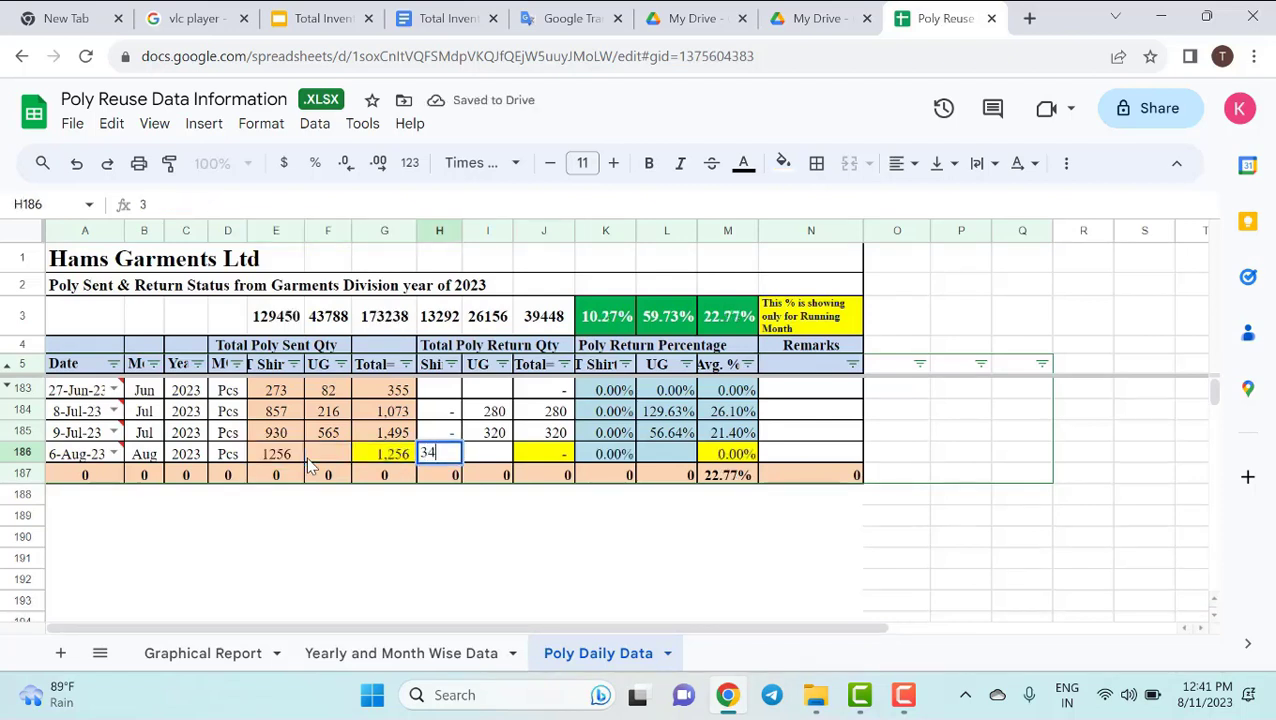
key("BackSpace")
type("65")
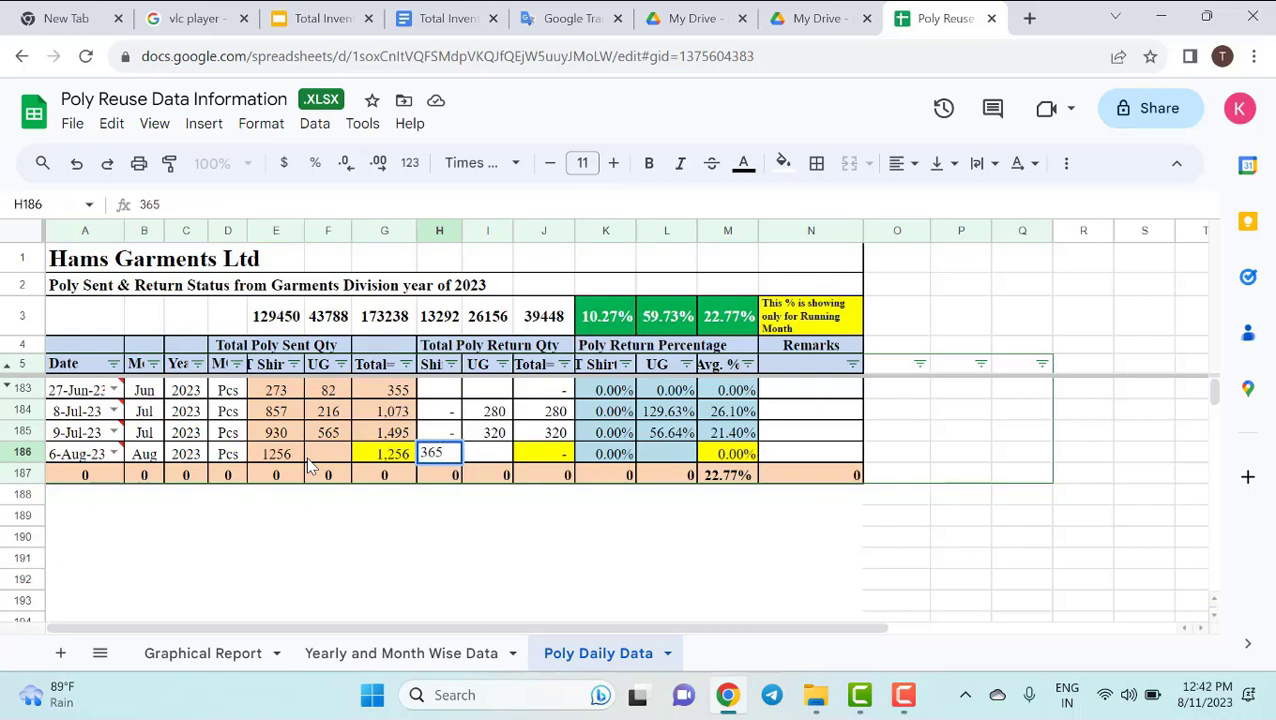
key("Return")
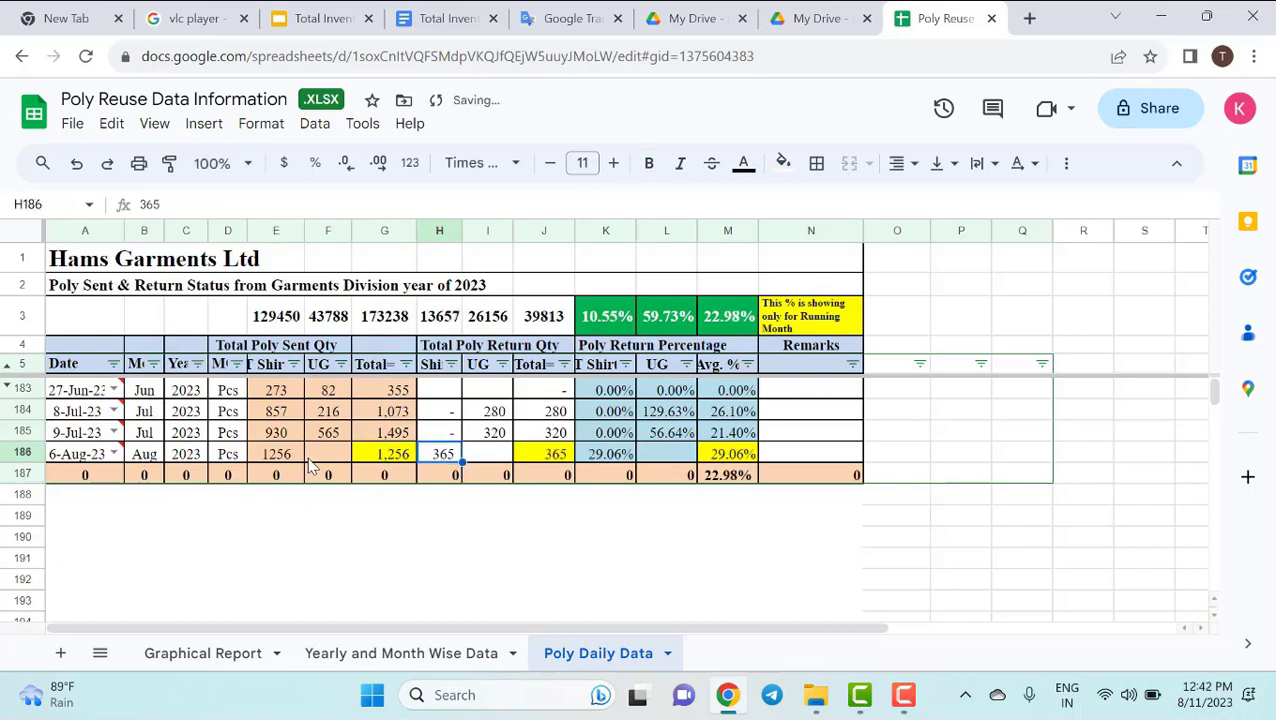
Trace the 6-Aug-23 entry through its average percentage formula, the August 2023 monthly quantities and the Aug-23 bar of the Monthly Dyeing Poly Reused % chart.
left_click(730, 453)
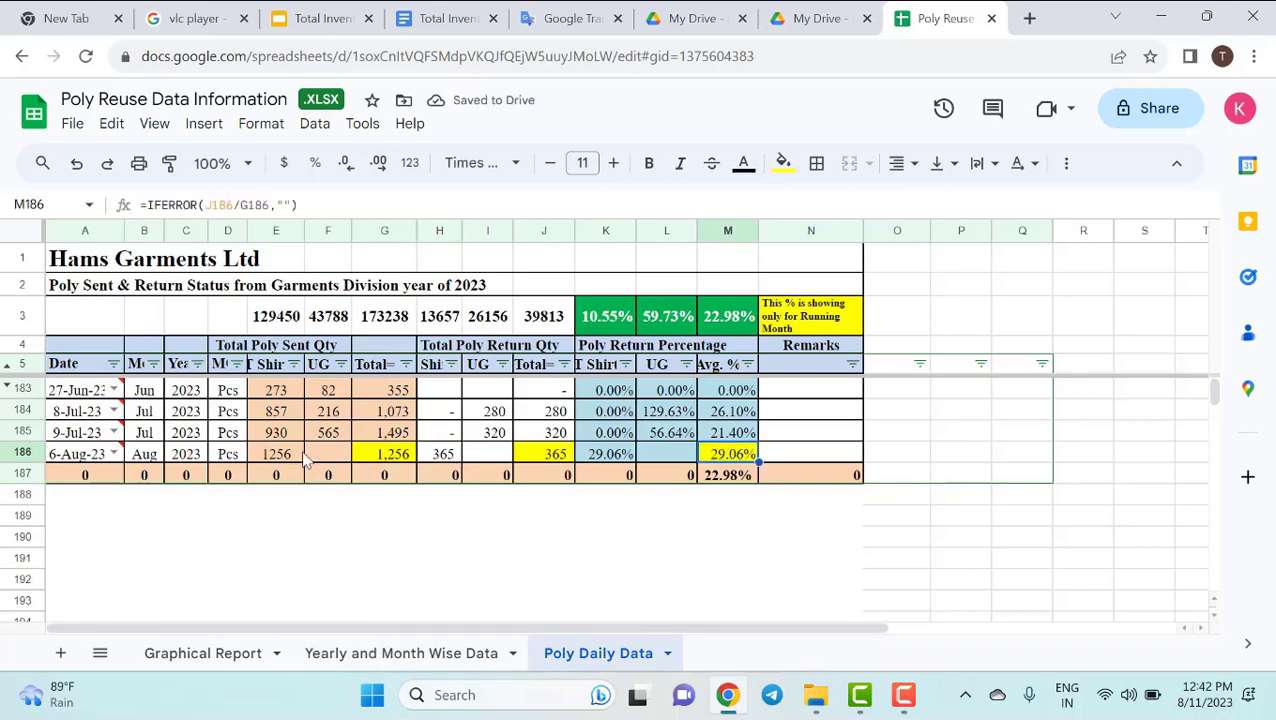
left_click(421, 656)
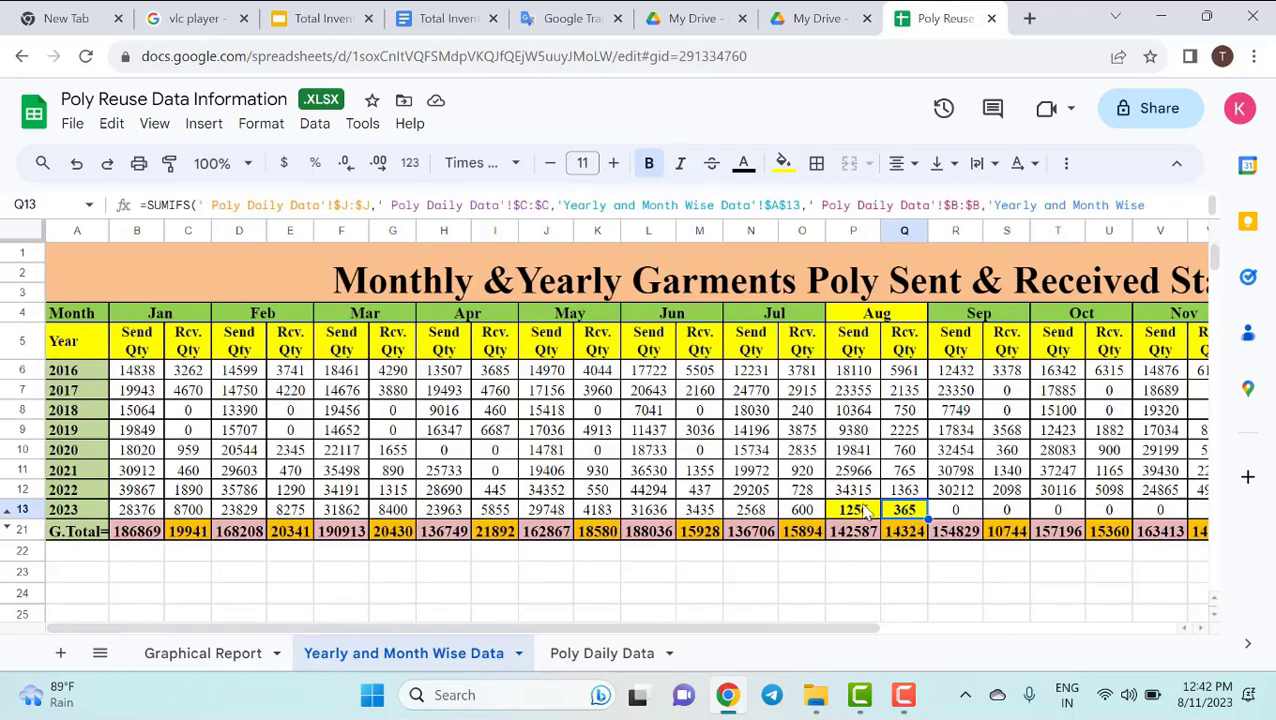
left_click(212, 655)
left_click(636, 585)
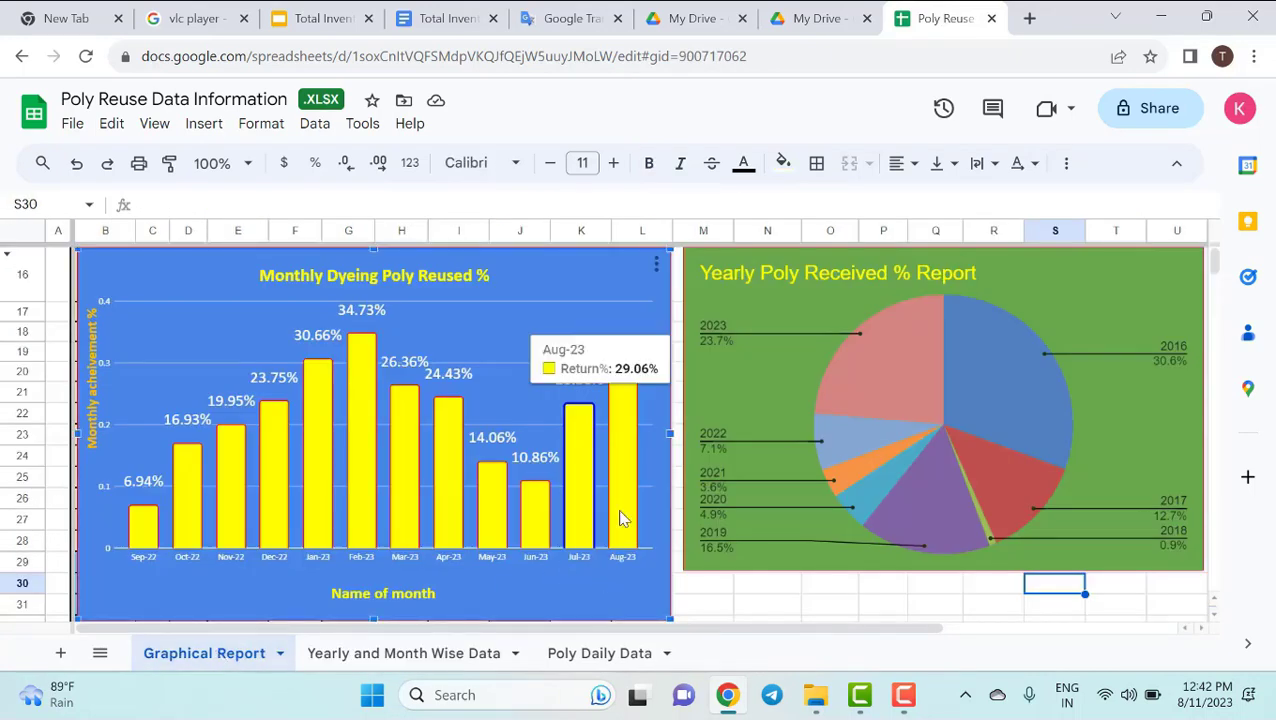
mouse_move(617, 451)
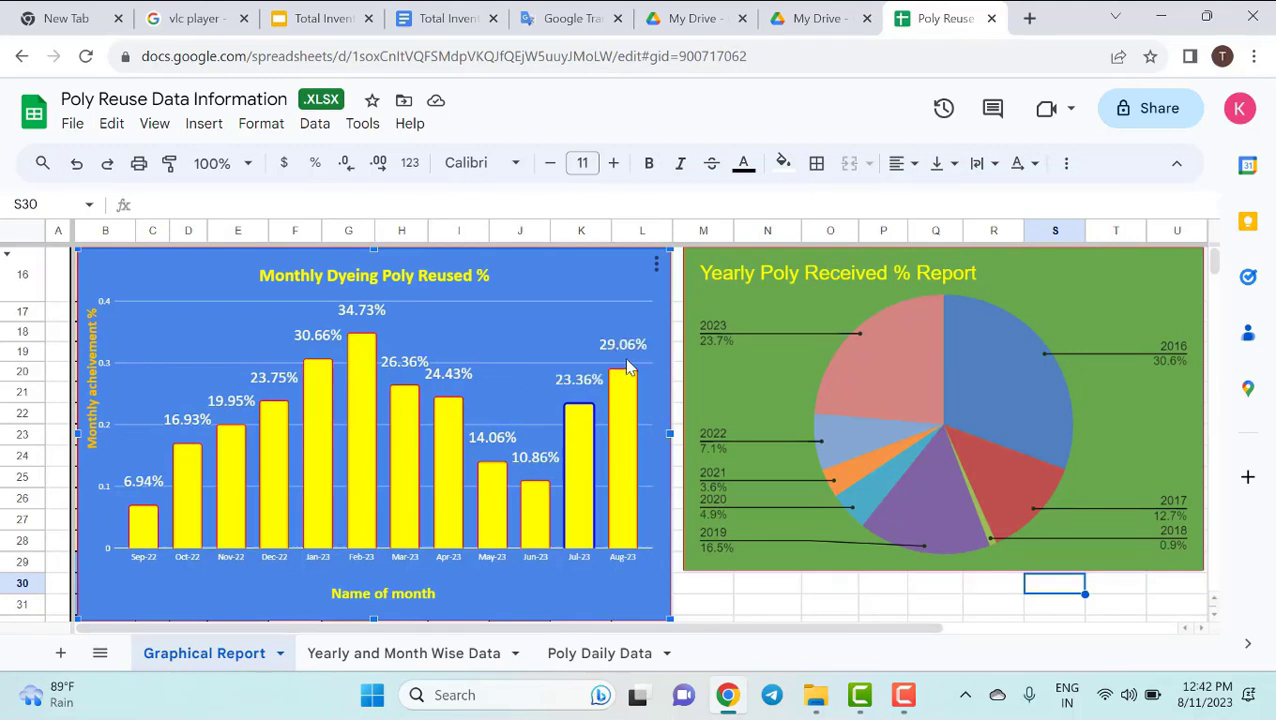
Revisit the Graphical Report charts and reopen the Poly Daily Data sheet.
left_click(608, 655)
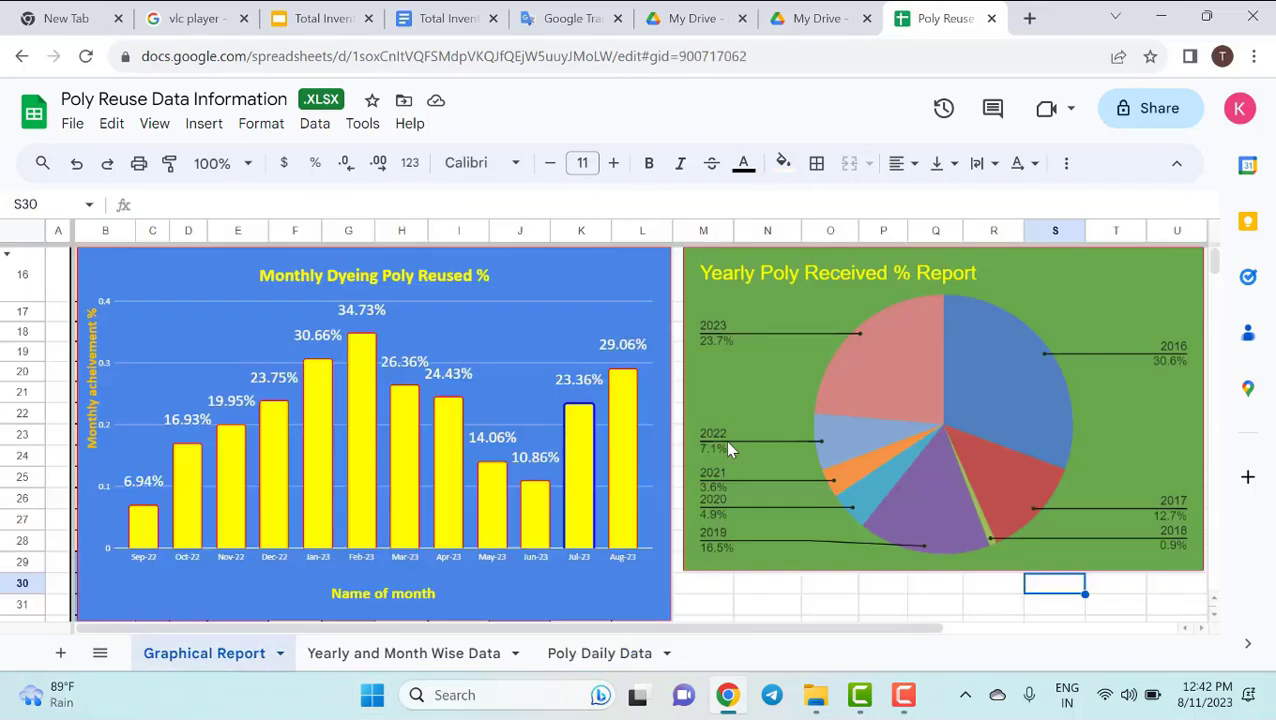
left_click(252, 660)
left_click(615, 654)
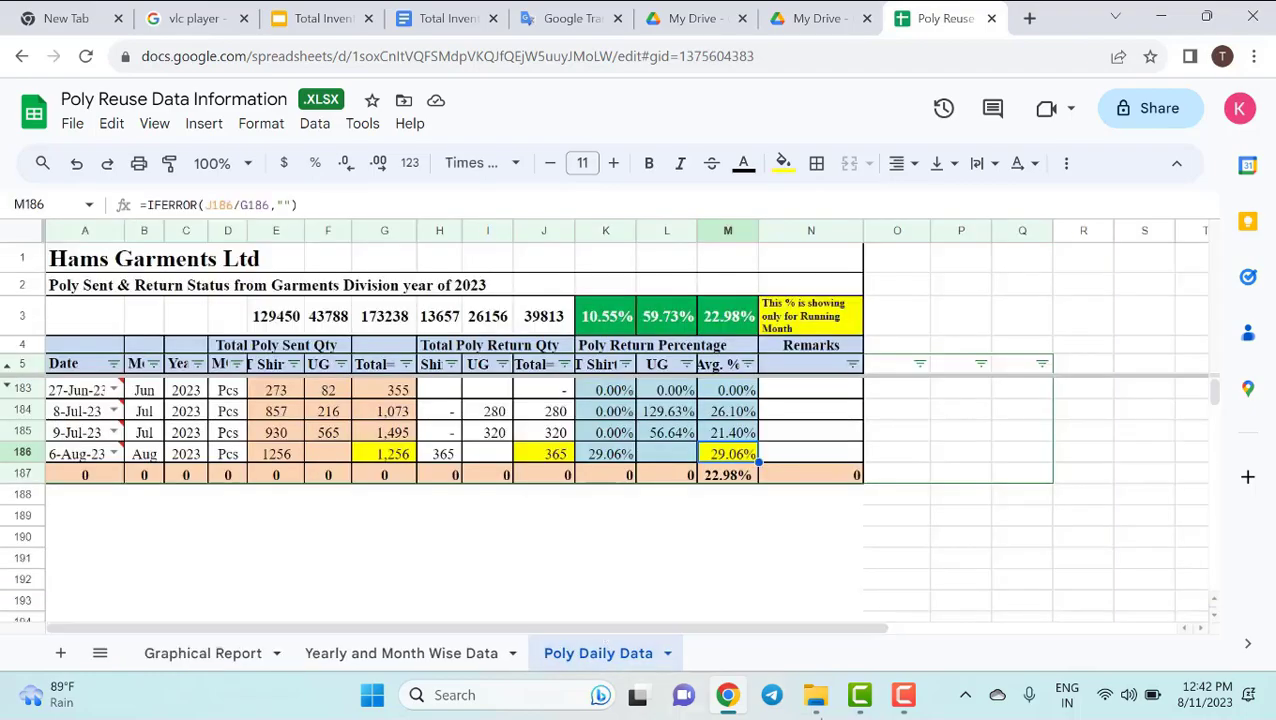
left_click(905, 695)
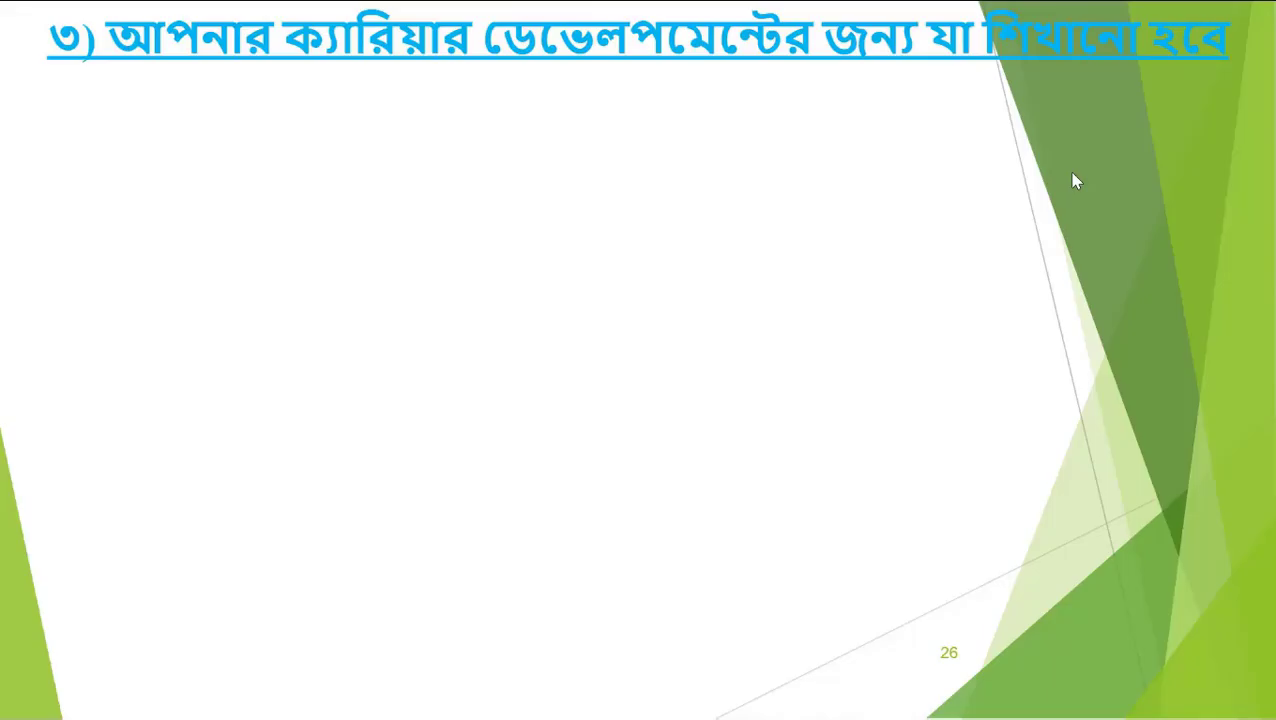
left_click(1076, 181)
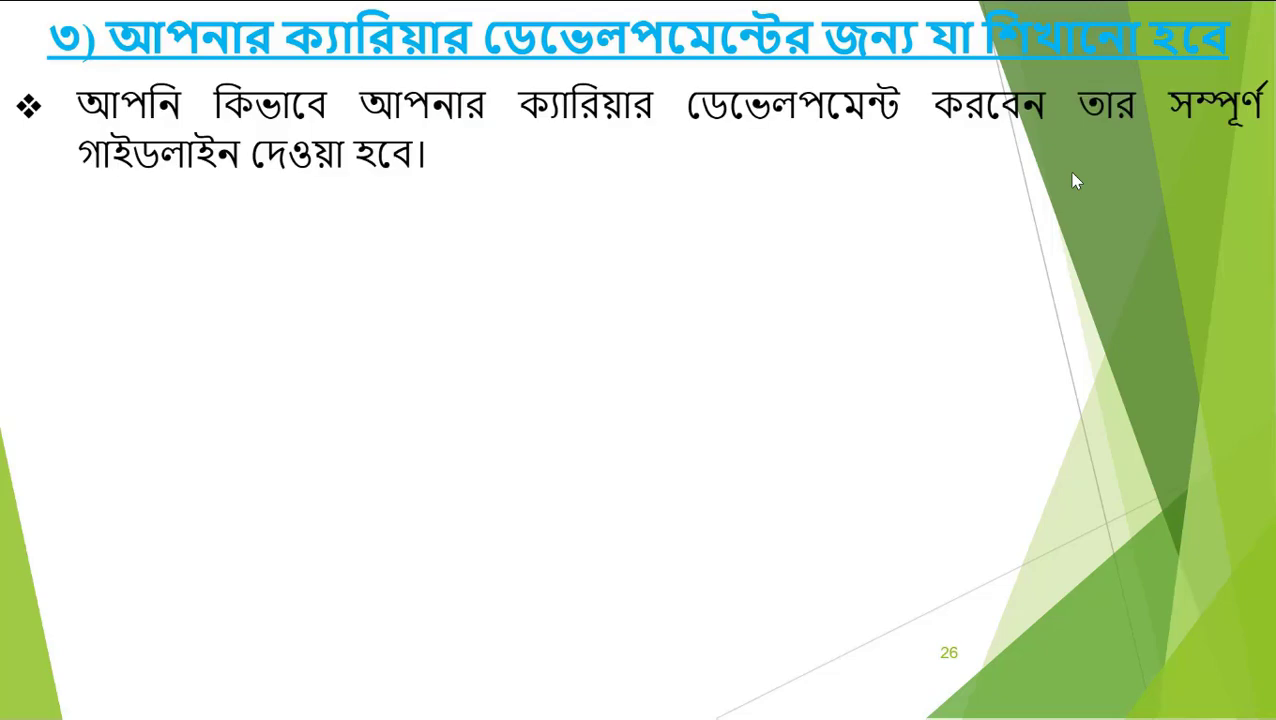
left_click(1076, 181)
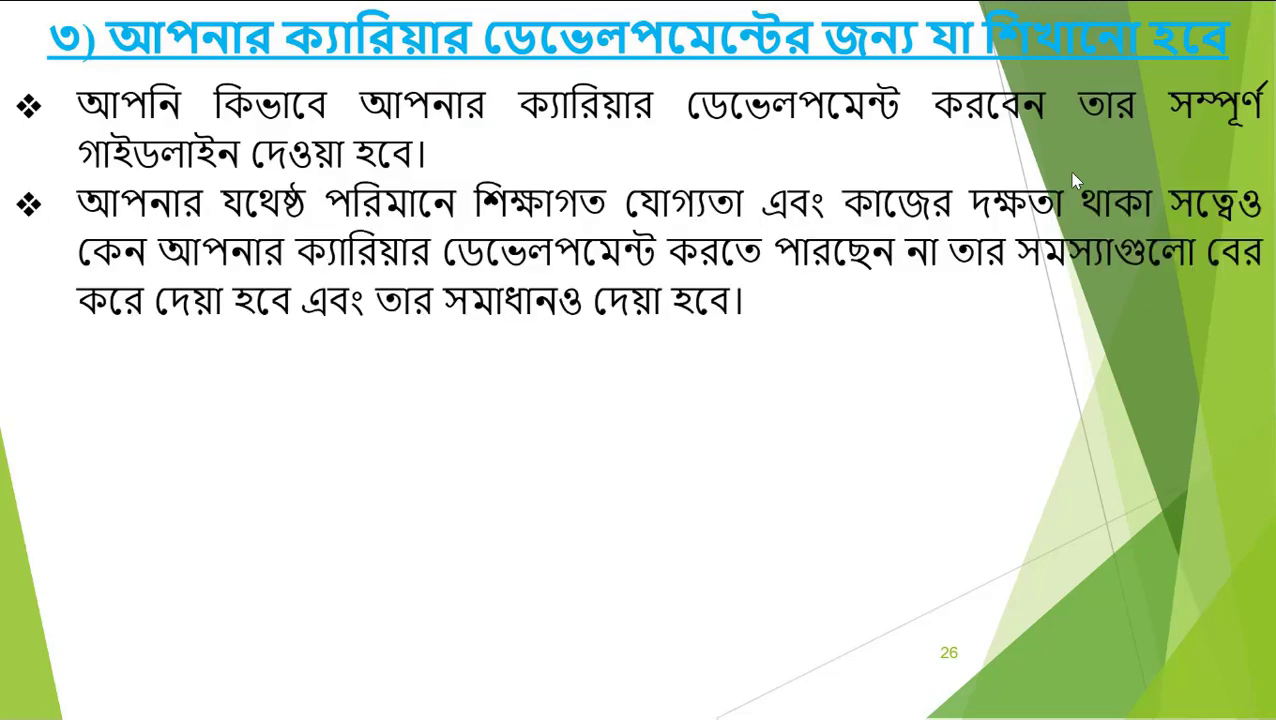